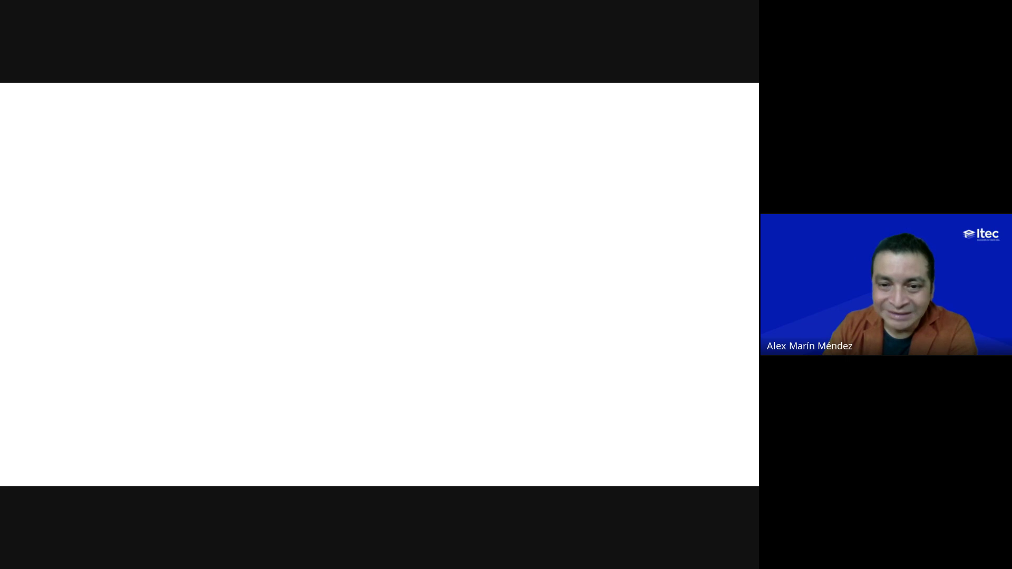
Switch from the blank Word page to the Google Meet call window
key(alt+Tab)
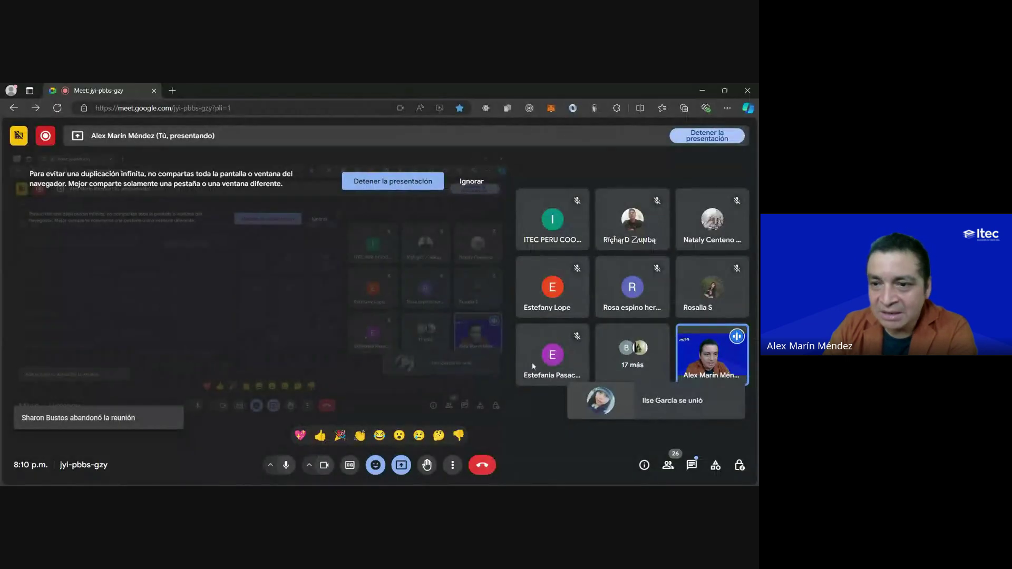
Read the Meet in-call chat, then move to File Explorer's clase-3 folder
click(691, 466)
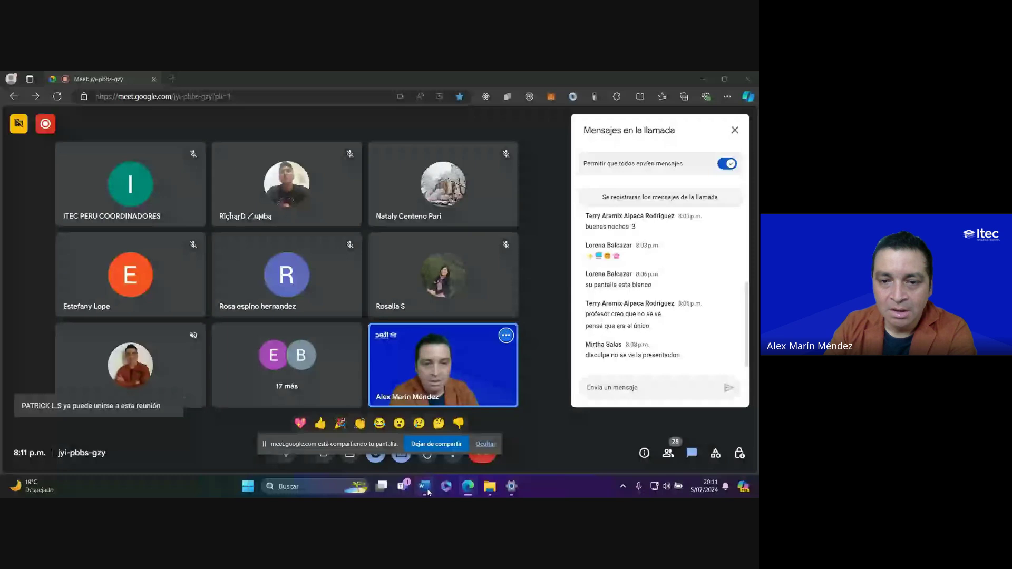
click(425, 487)
In the clase-3 folder, circle the four class files and then the two m1-clase-3 documents
click(488, 486)
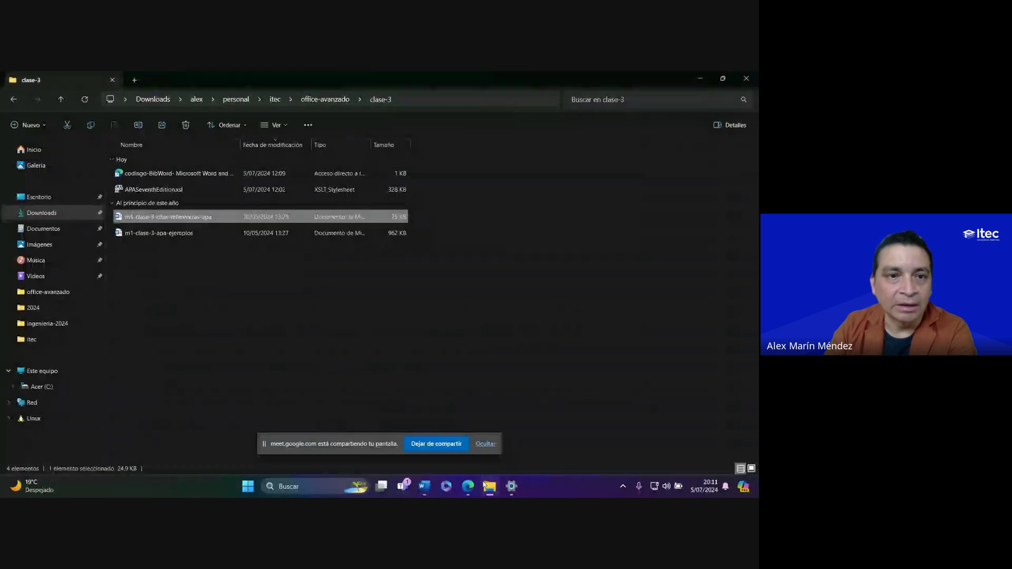
click(173, 261)
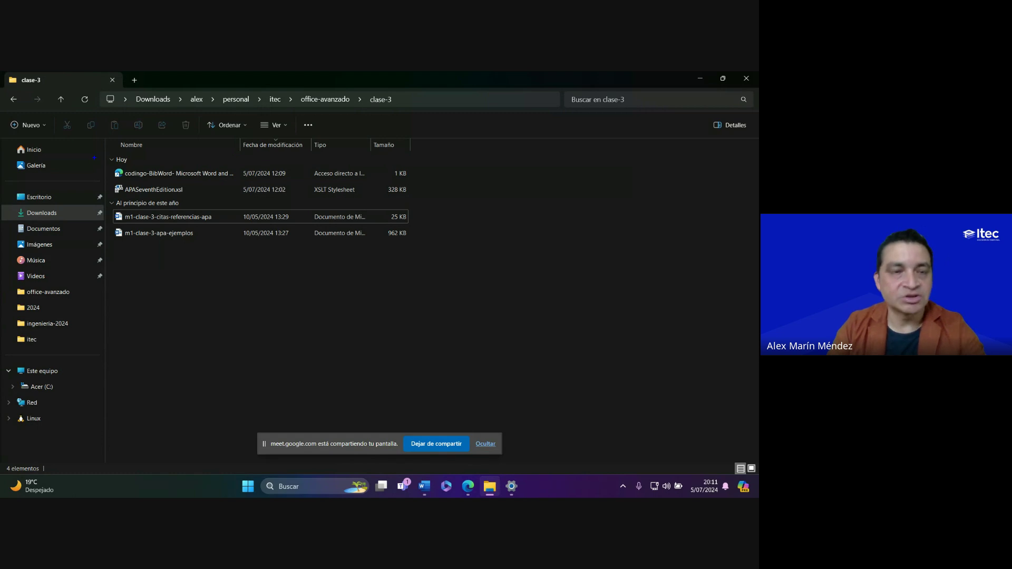
mouse_move(93, 157)
mouse_down()
mouse_move(233, 279)
mouse_move(150, 147)
mouse_move(251, 174)
mouse_move(106, 224)
mouse_move(212, 248)
mouse_up()
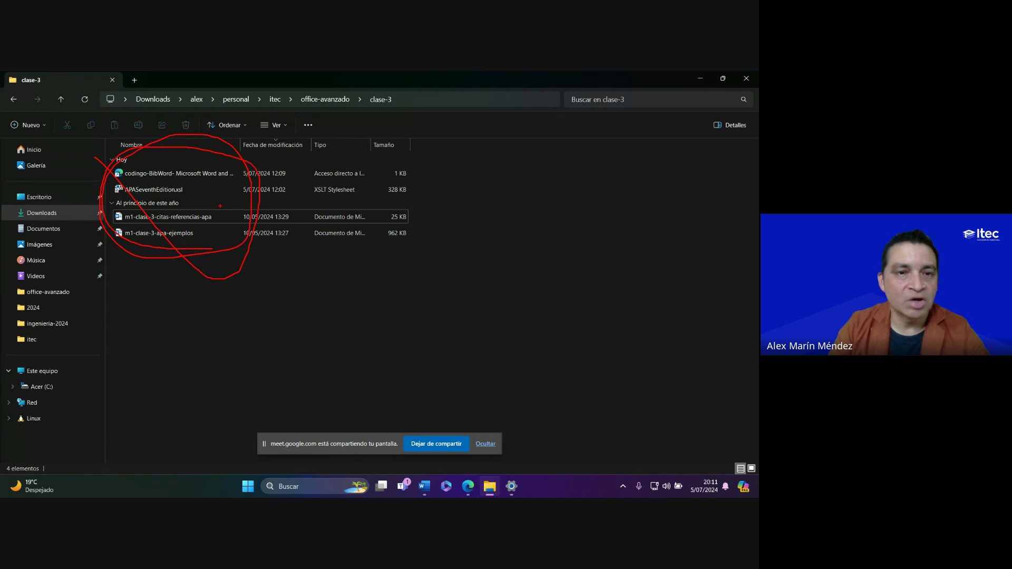
key(Escape)
mouse_move(215, 213)
mouse_down()
mouse_move(236, 243)
mouse_move(103, 248)
mouse_move(126, 215)
mouse_move(213, 210)
mouse_up()
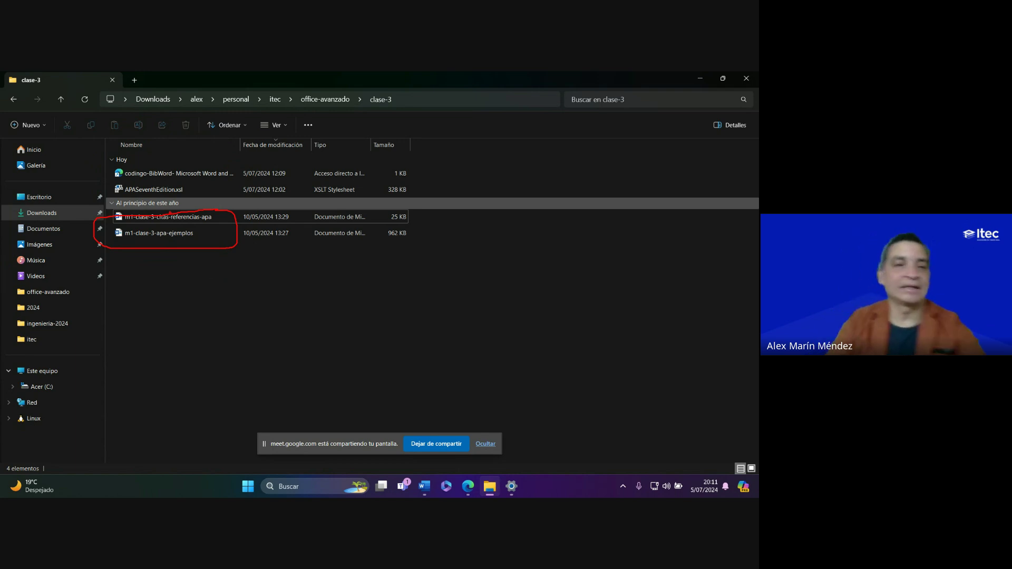
key(Escape)
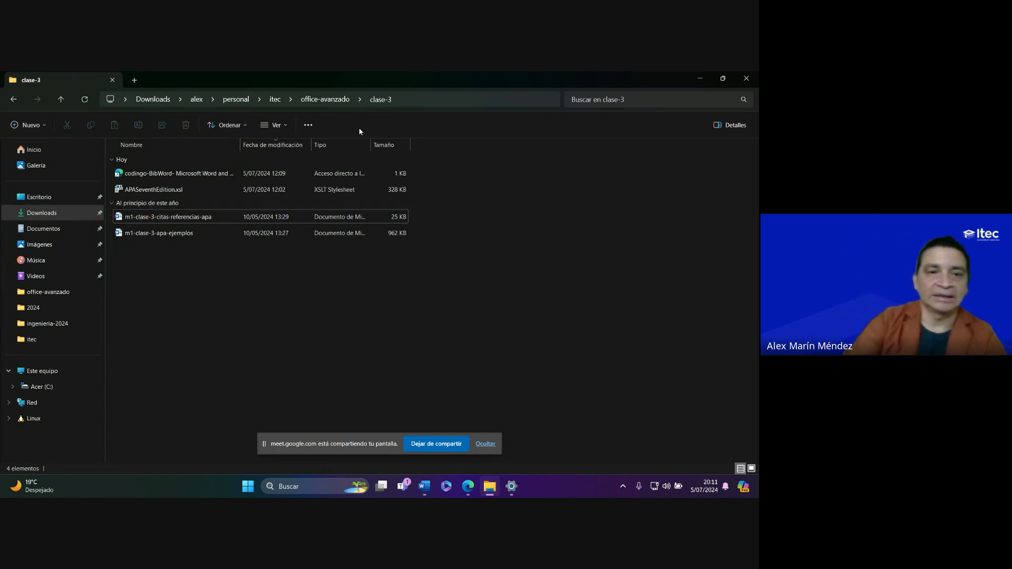
Select, mark and open m1-clase-3-citas-referencias-apa in Word
click(179, 220)
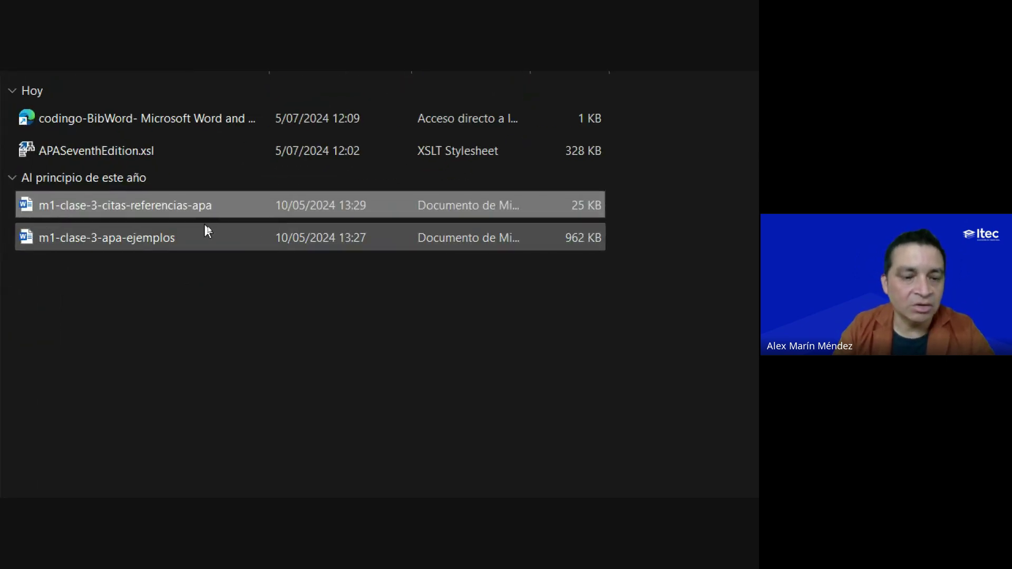
drag(198, 225, 270, 323)
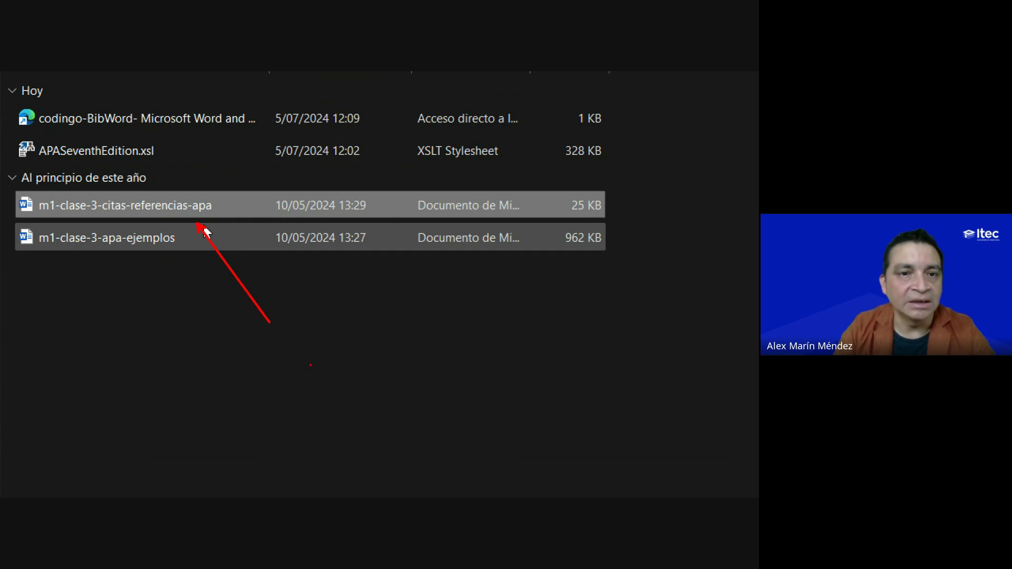
mouse_move(12, 190)
mouse_down()
mouse_move(17, 200)
mouse_move(217, 222)
mouse_up()
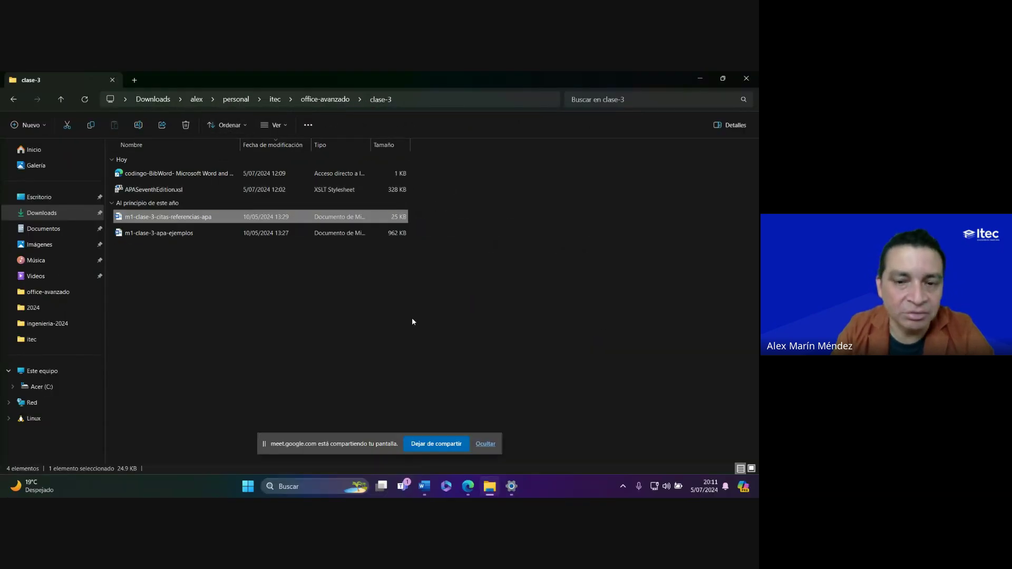
click(427, 486)
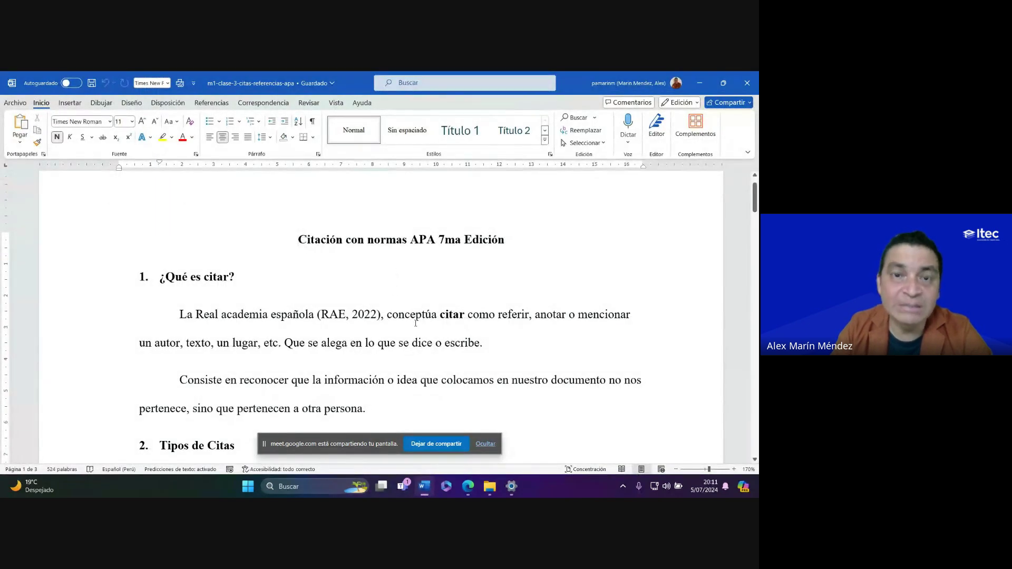
Scroll through the APA citation notes down to section 8 on the reference list
scroll(389, 315, down, 5)
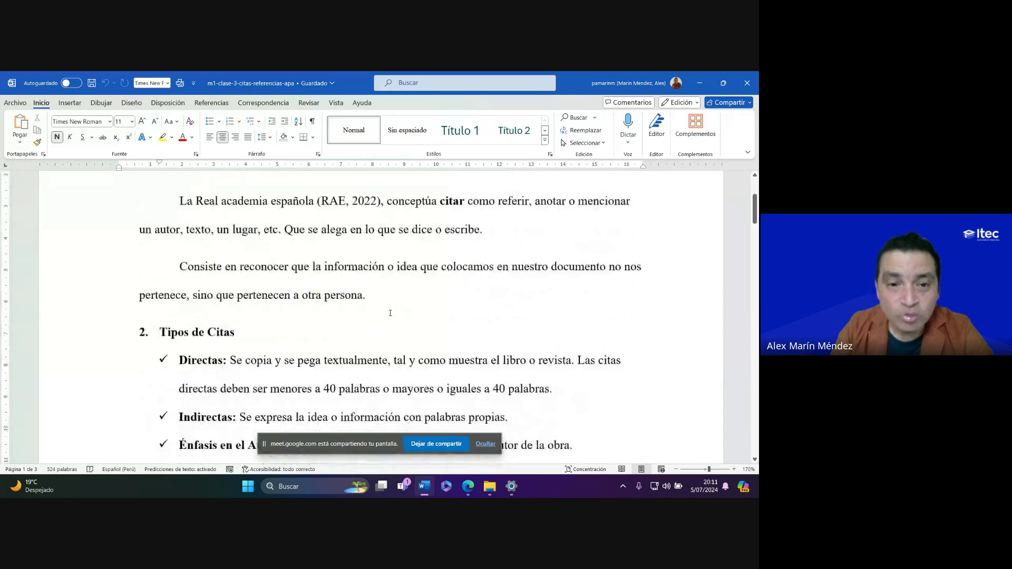
scroll(391, 313, down, 10)
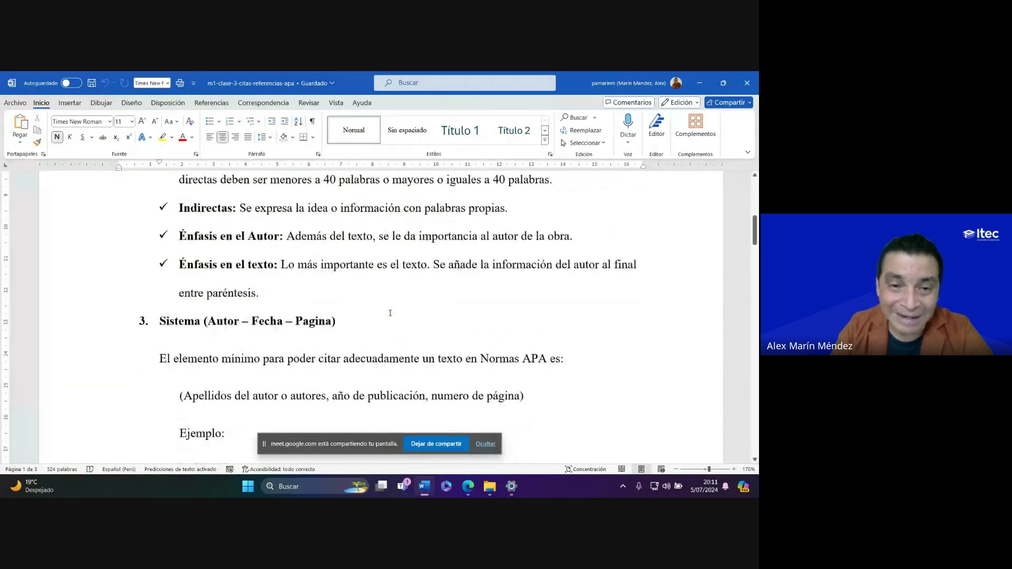
scroll(391, 313, up, 15)
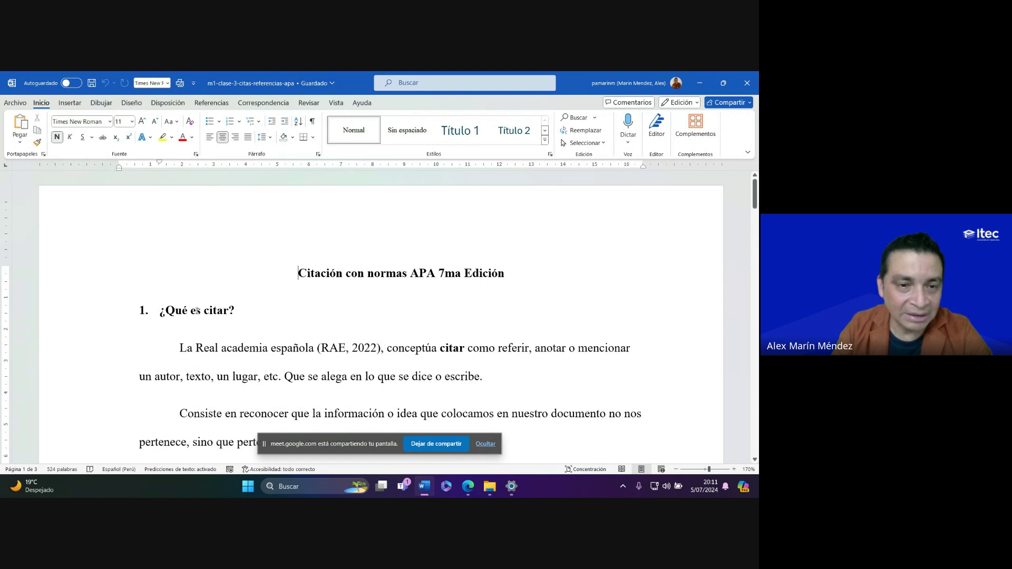
scroll(204, 313, down, 2)
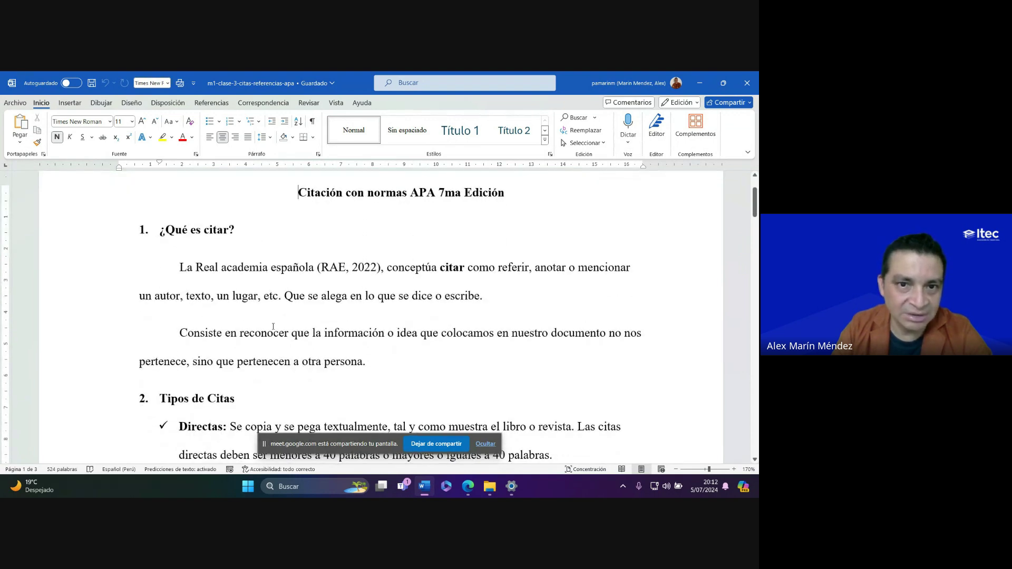
scroll(287, 338, down, 3)
scroll(287, 338, down, 12)
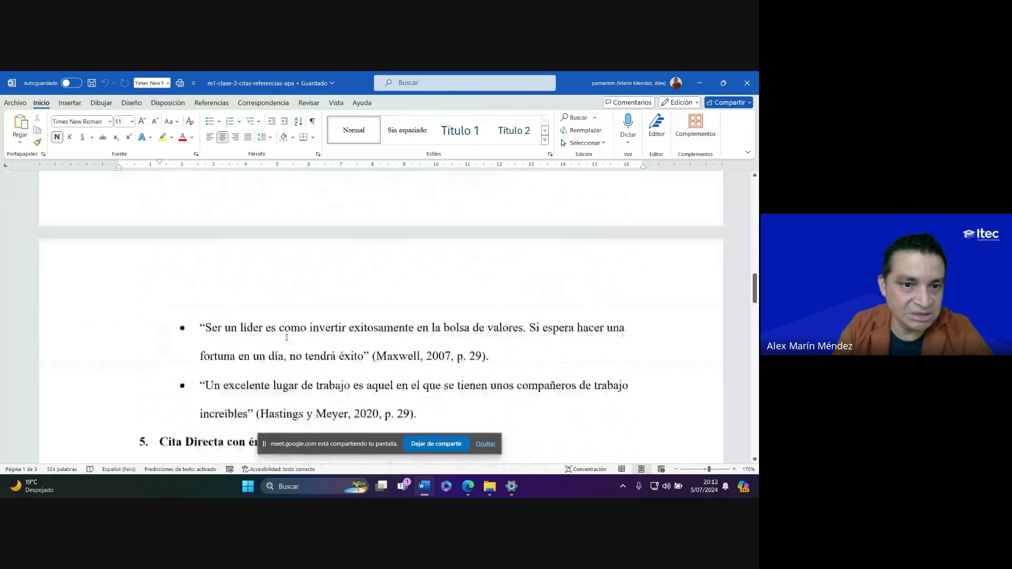
scroll(286, 337, down, 15)
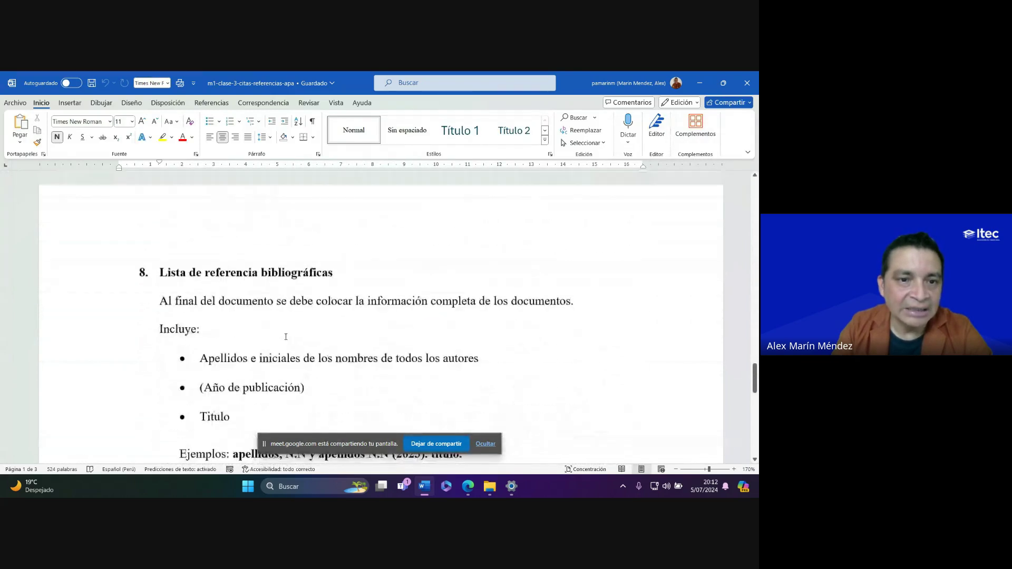
scroll(286, 338, down, 1)
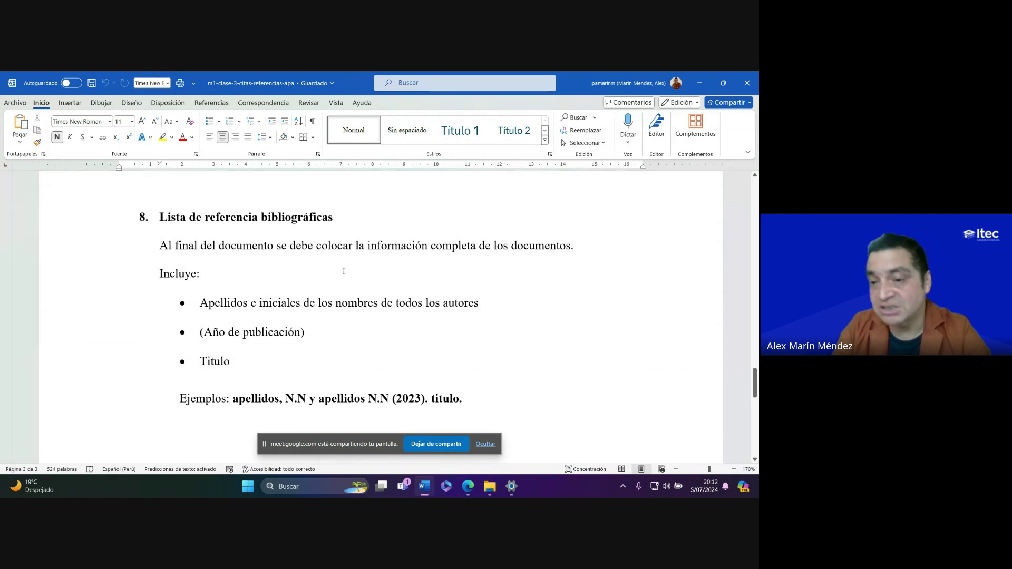
Scroll back toward the top and return to the Google Meet call in Edge
scroll(320, 264, up, 15)
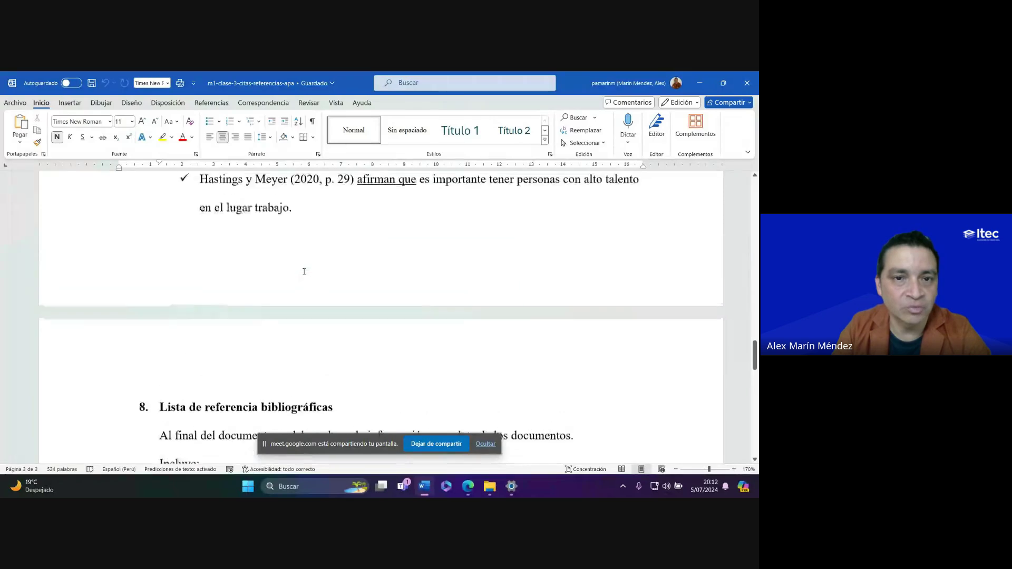
scroll(305, 272, up, 20)
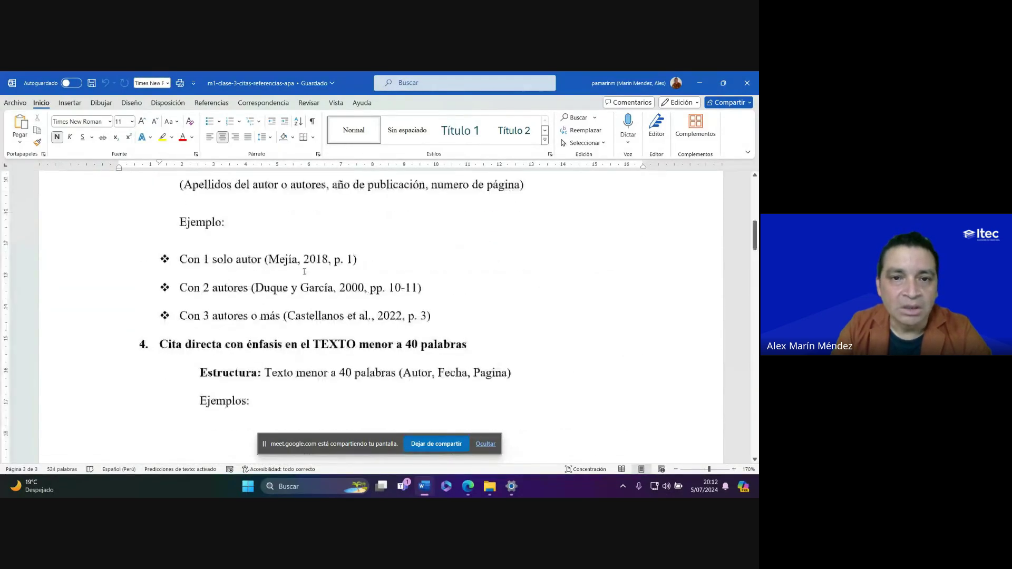
click(468, 487)
click(419, 441)
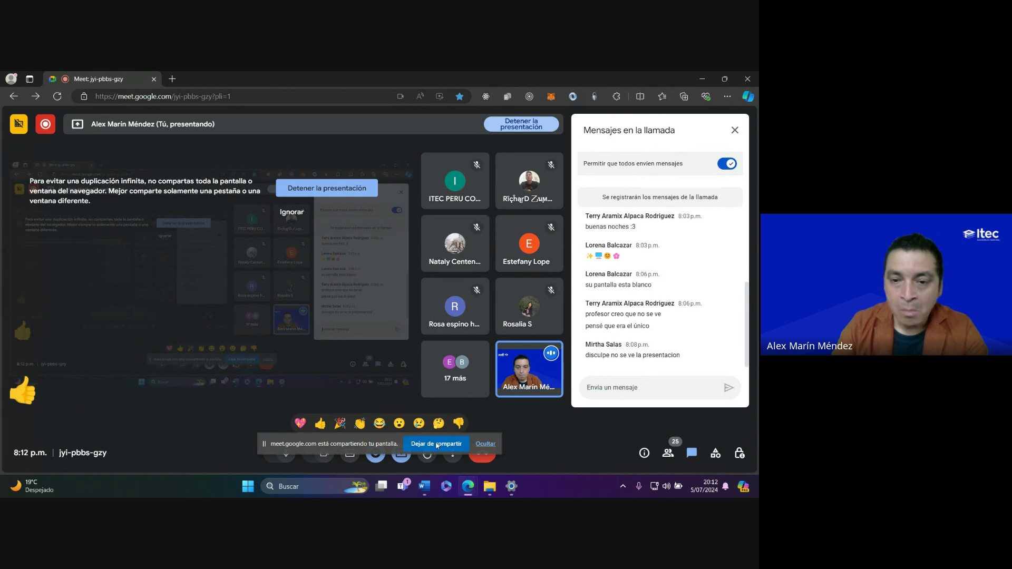
Bring the Word citation document back and show its '¿Qué es citar?' section
click(425, 486)
scroll(332, 339, down, 3)
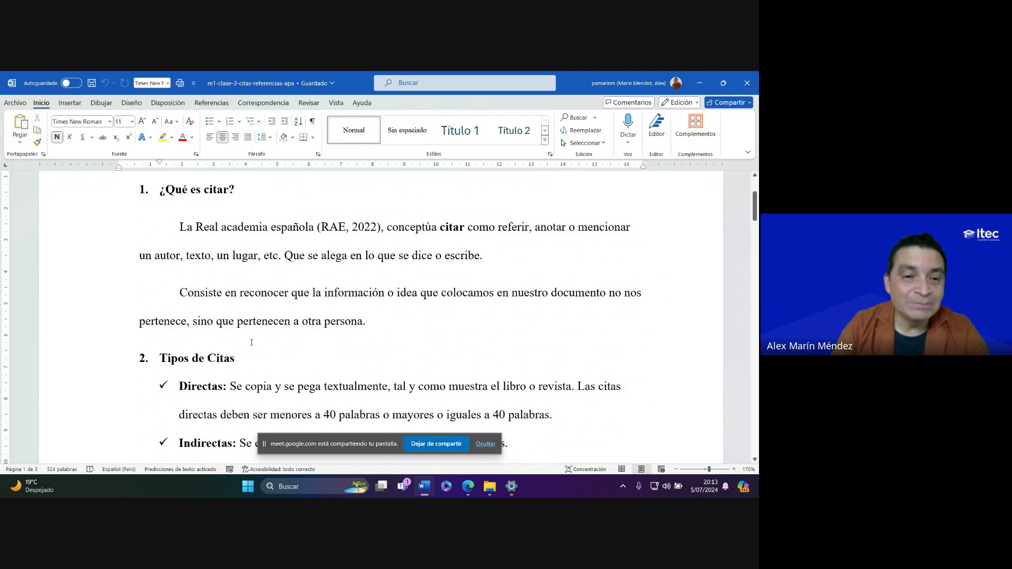
Cut 'o mayores o iguales a 40 palabras' so the Directas bullet ends 'menores a 40 palabras'
scroll(196, 376, down, 3)
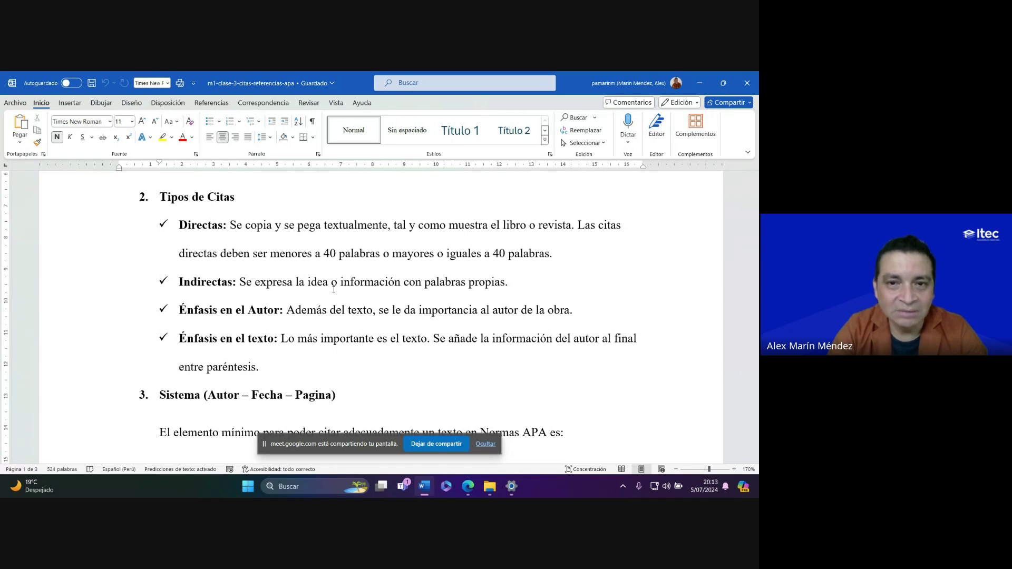
right_click(391, 254)
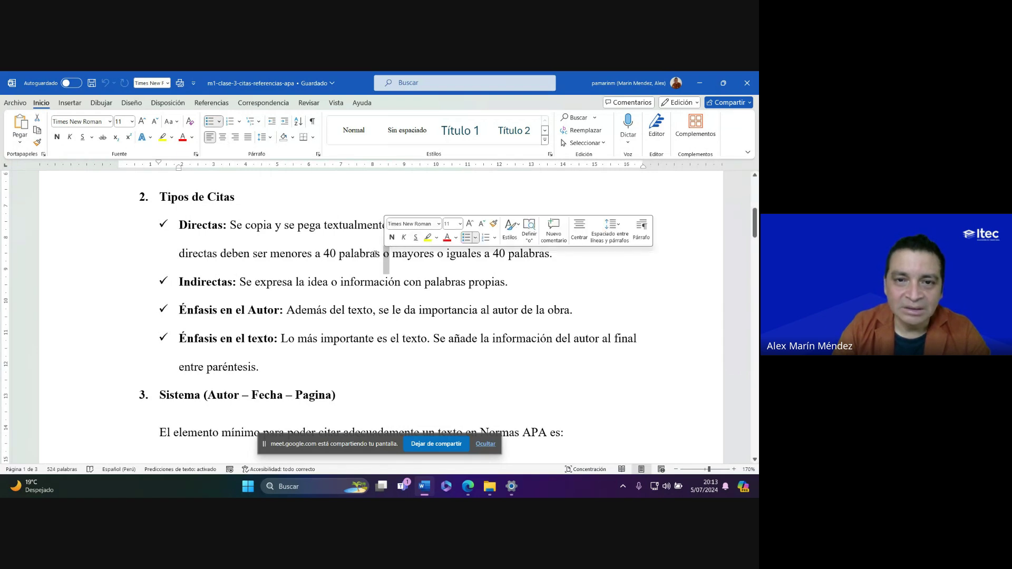
mouse_move(376, 254)
mouse_down()
mouse_move(551, 255)
mouse_move(339, 253)
mouse_move(384, 254)
mouse_up()
key(BackSpace)
key(BackSpace)
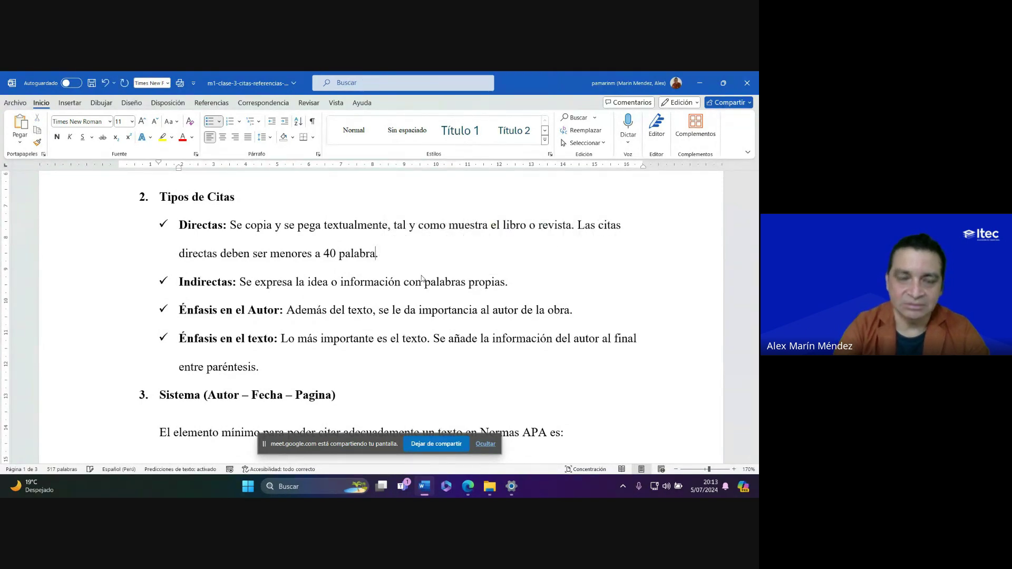
text(s)
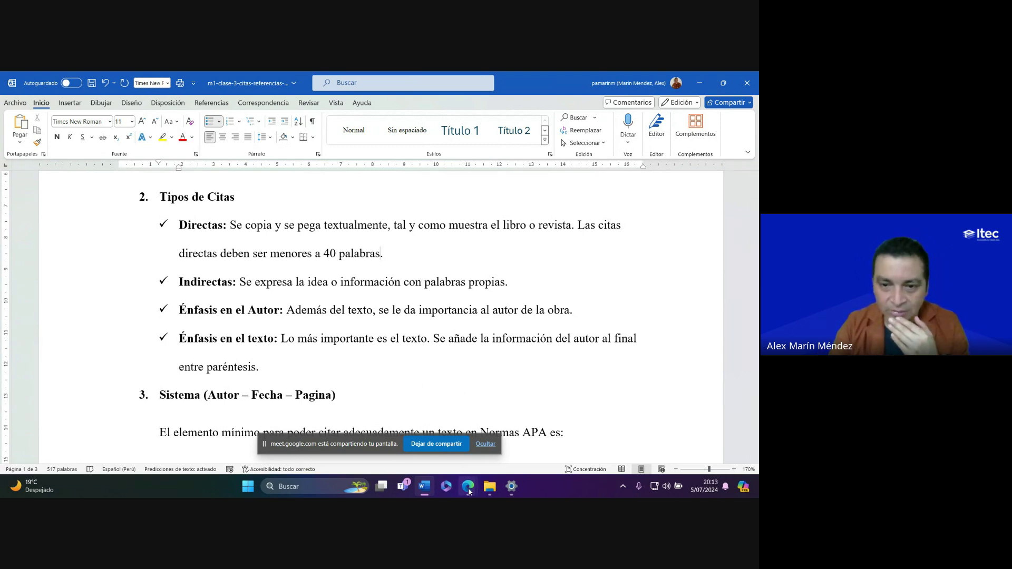
Open a new Edge tab beside the Meet call and load google.com
mouse_move(468, 486)
click(448, 416)
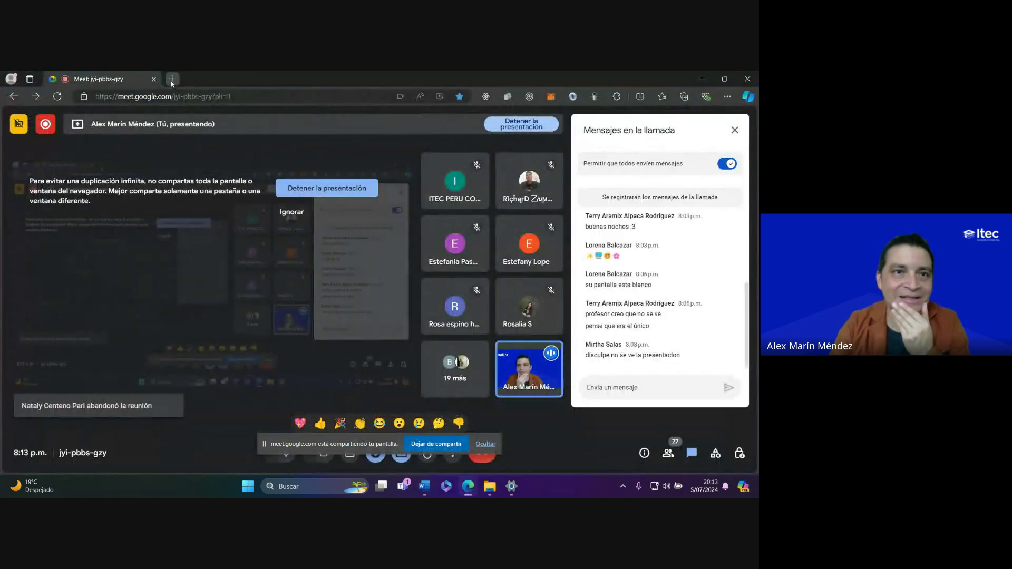
click(172, 79)
text(google.com)
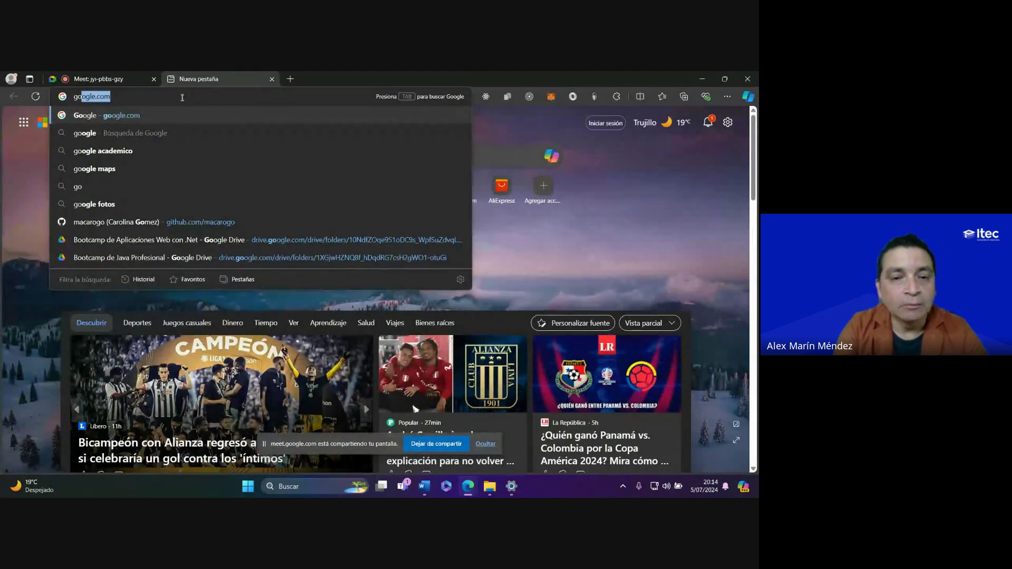
key(Return)
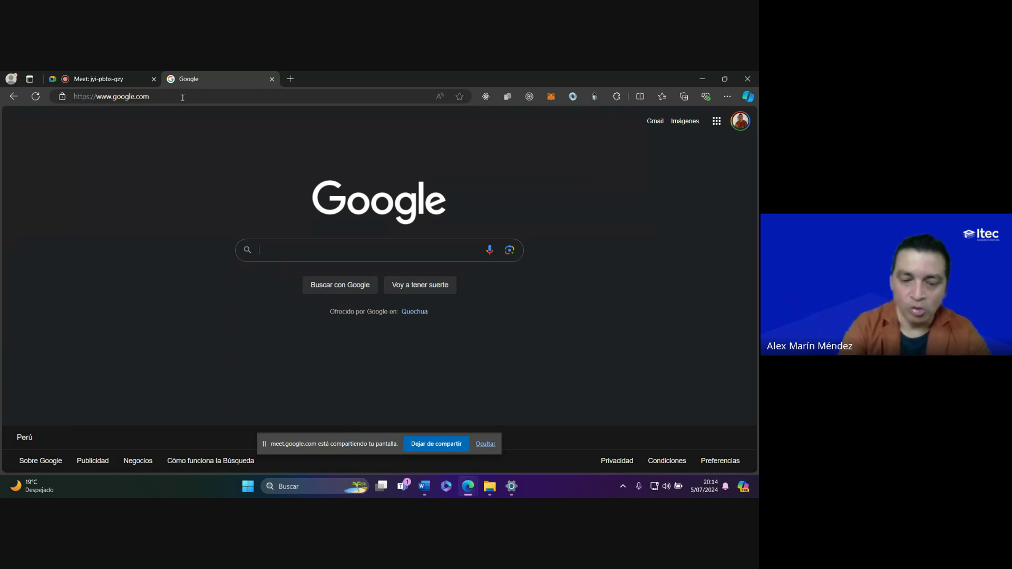
Search Google for 'consecuencias de consumir agua contaminada'
text(conse)
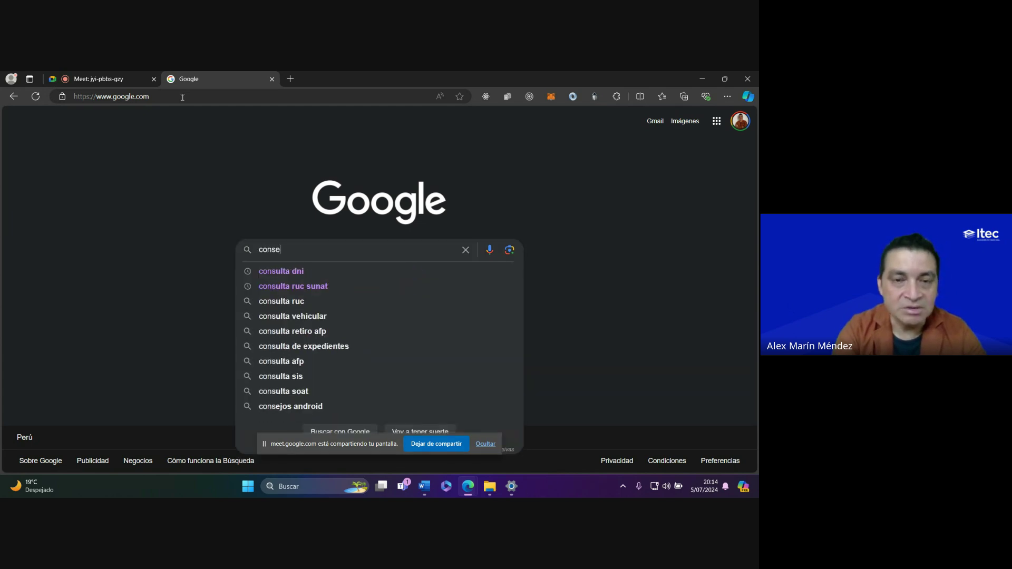
text(cuencias de consumir agua)
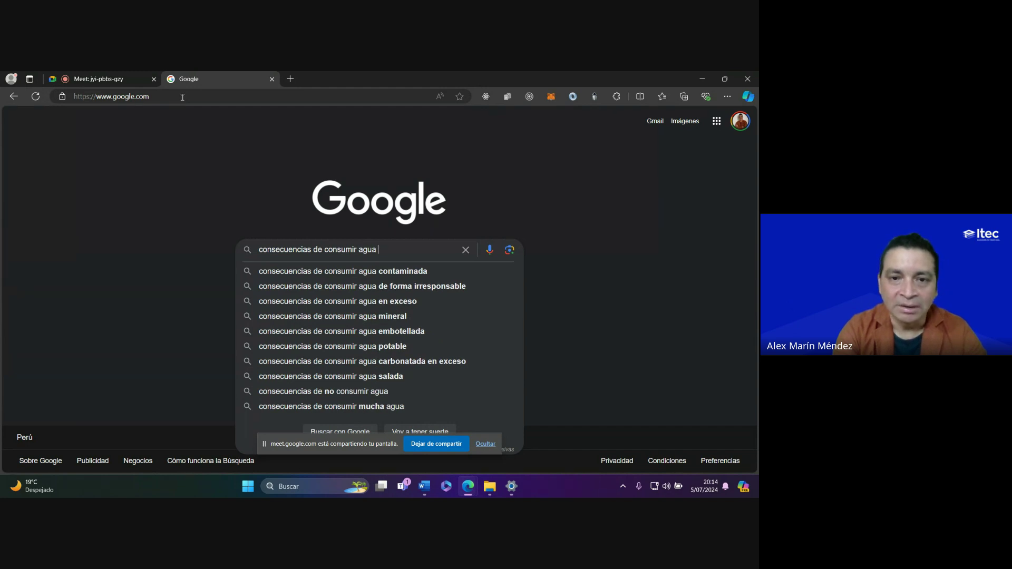
key(Down)
key(Return)
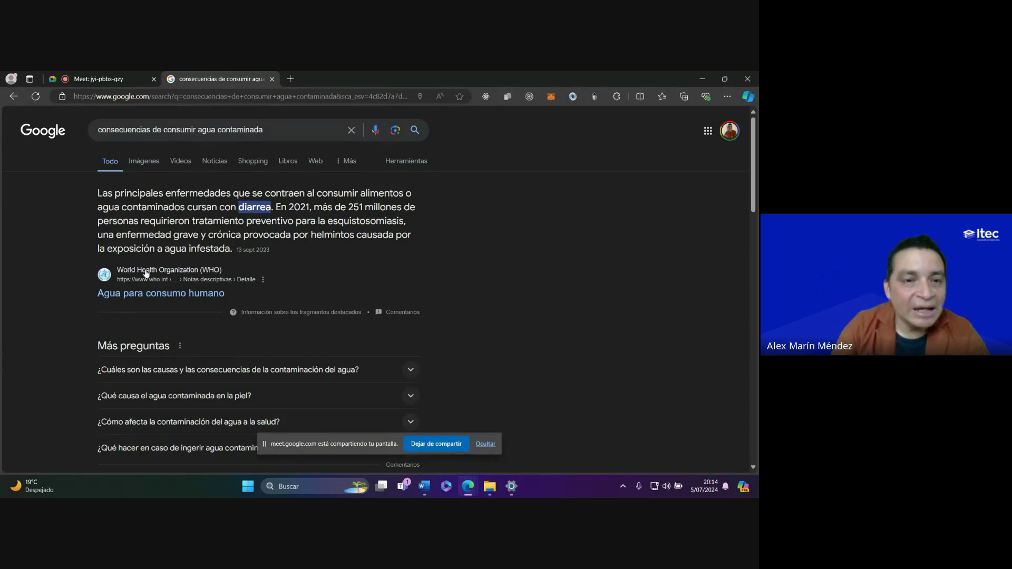
Scroll through the results on waterborne diseases and their health effects
scroll(176, 311, down, 10)
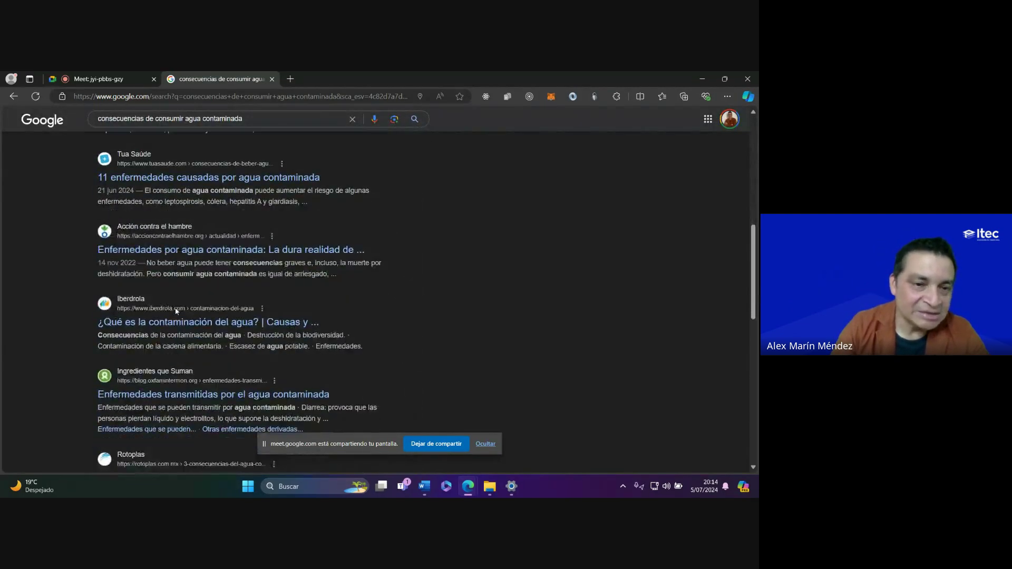
scroll(175, 311, down, 4)
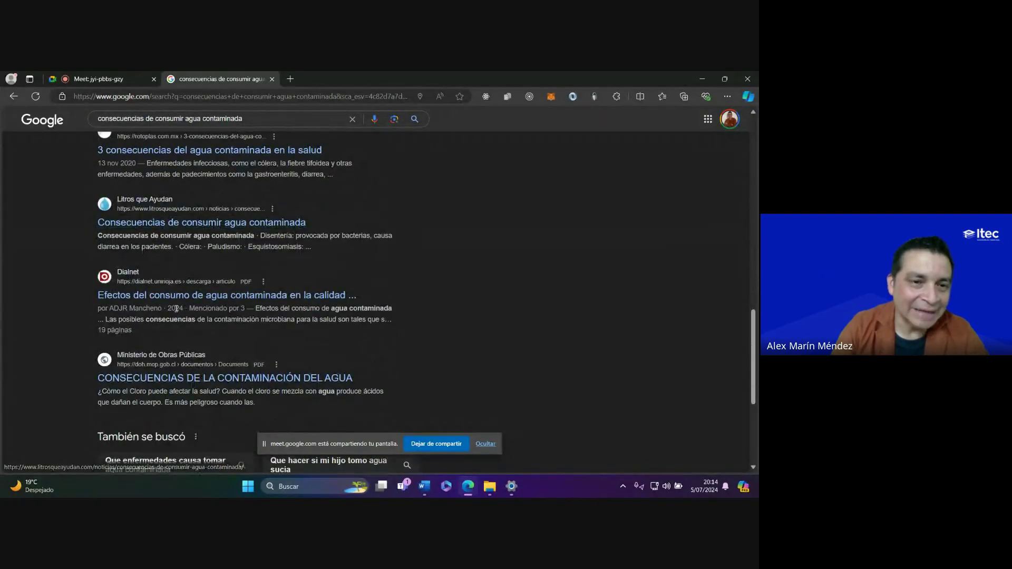
scroll(200, 315, down, 2)
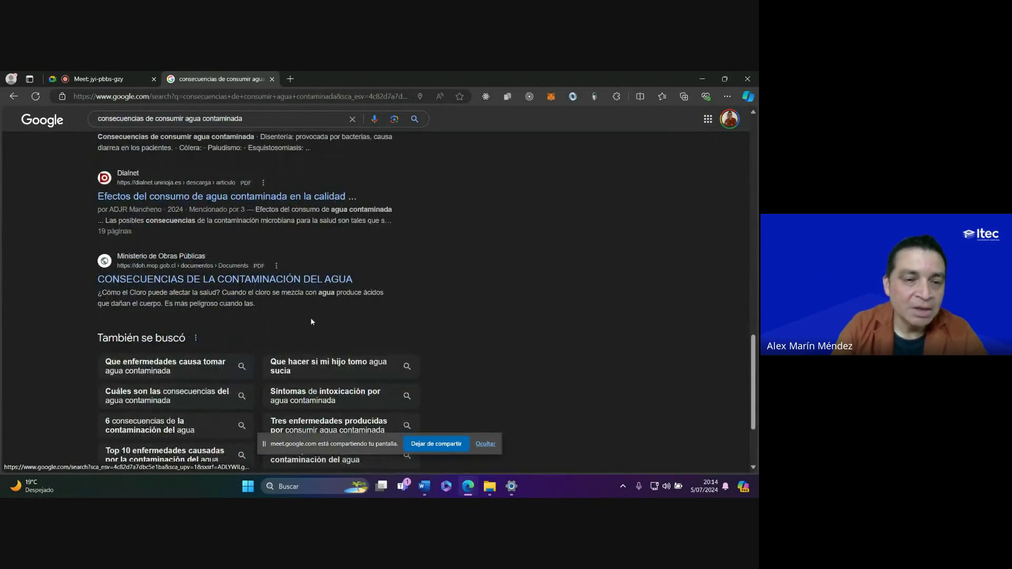
scroll(490, 309, up, 3)
scroll(491, 310, up, 12)
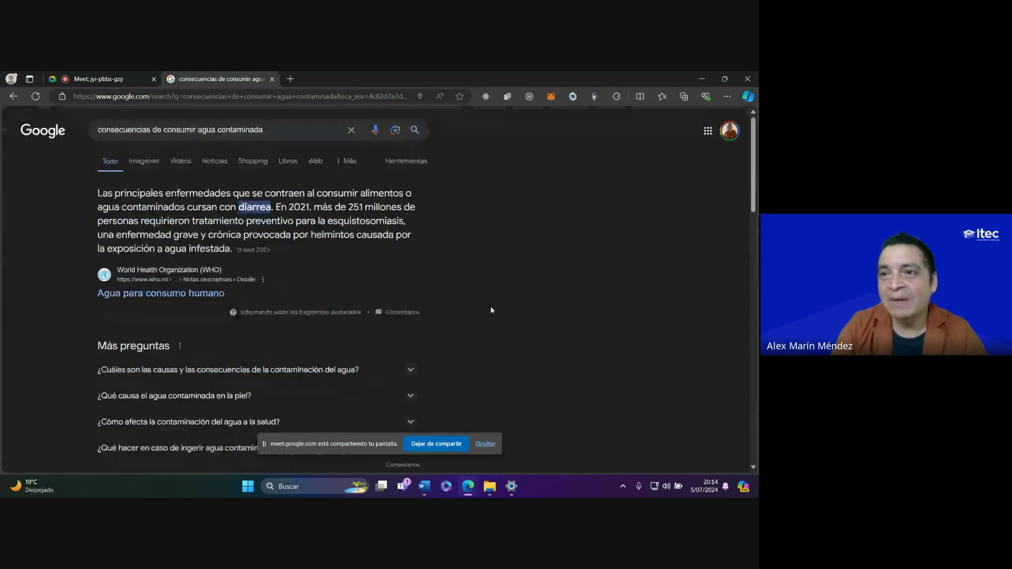
scroll(464, 312, down, 5)
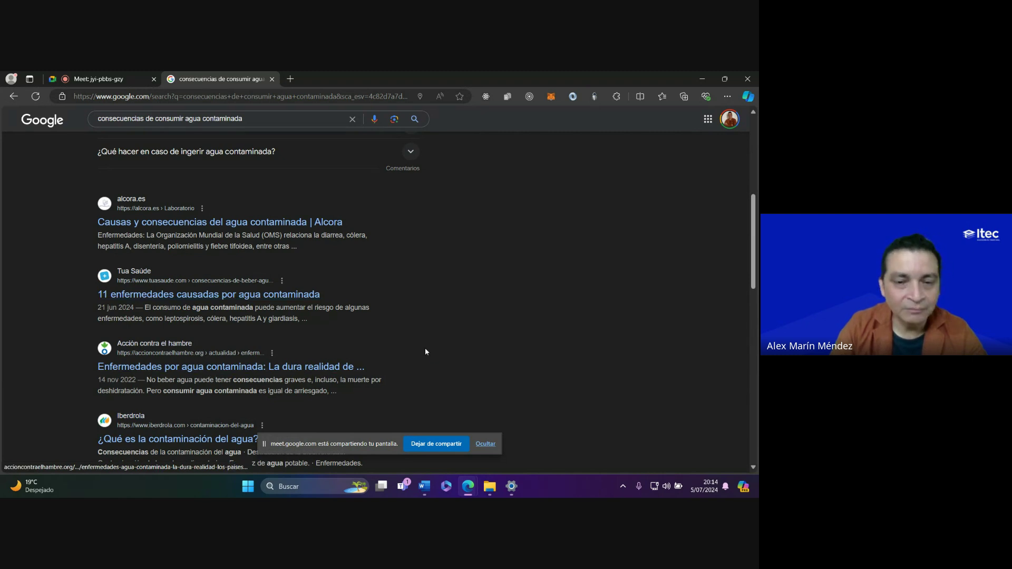
scroll(425, 348, down, 2)
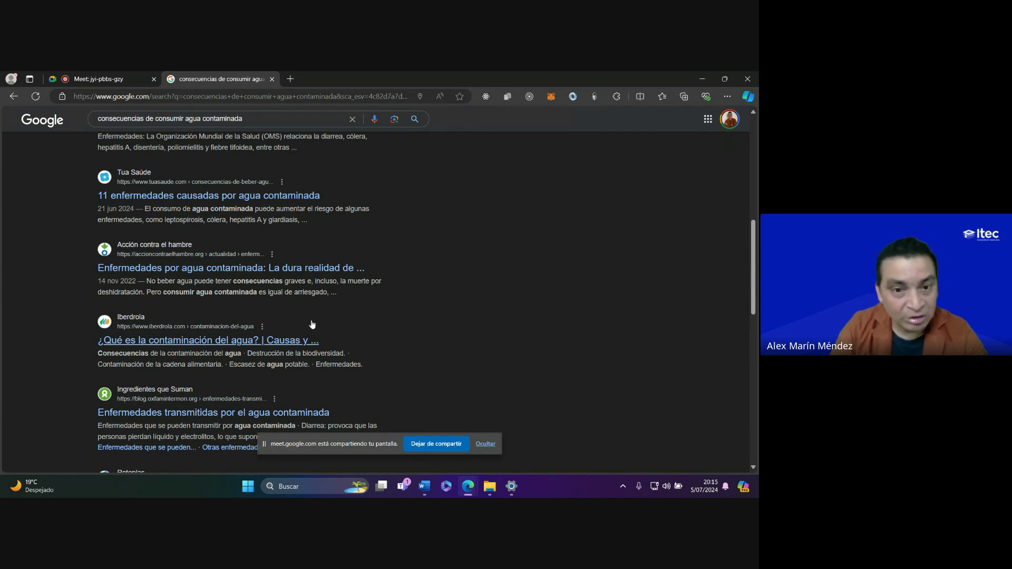
scroll(409, 336, down, 2)
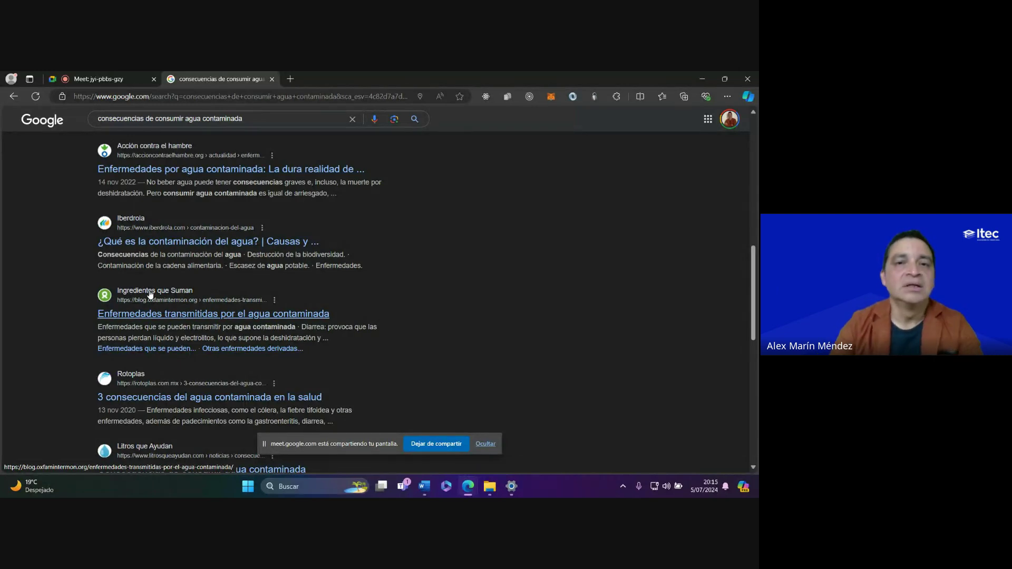
Search 'google scholar', open Google Académico and select its page address
click(352, 119)
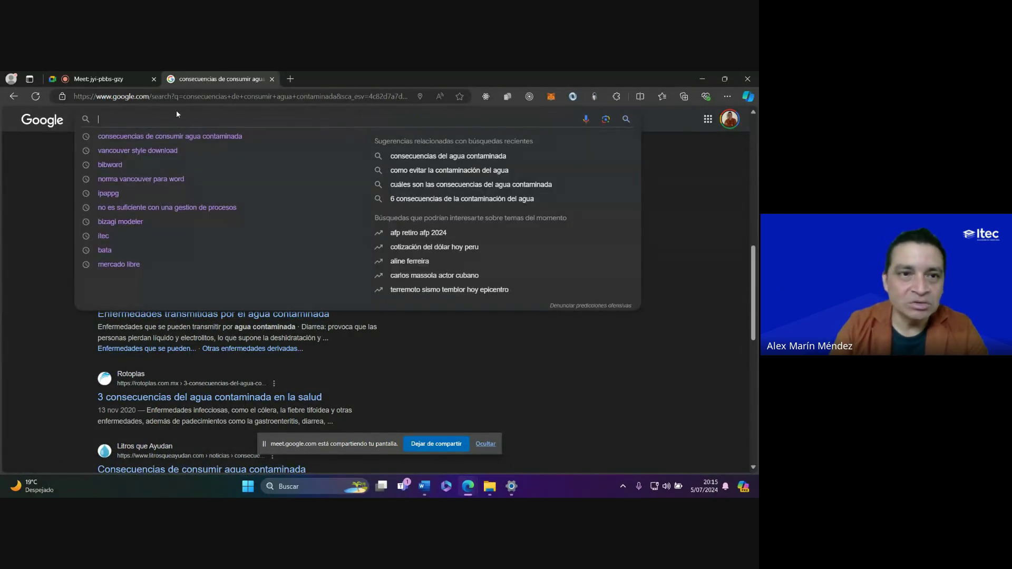
text(go)
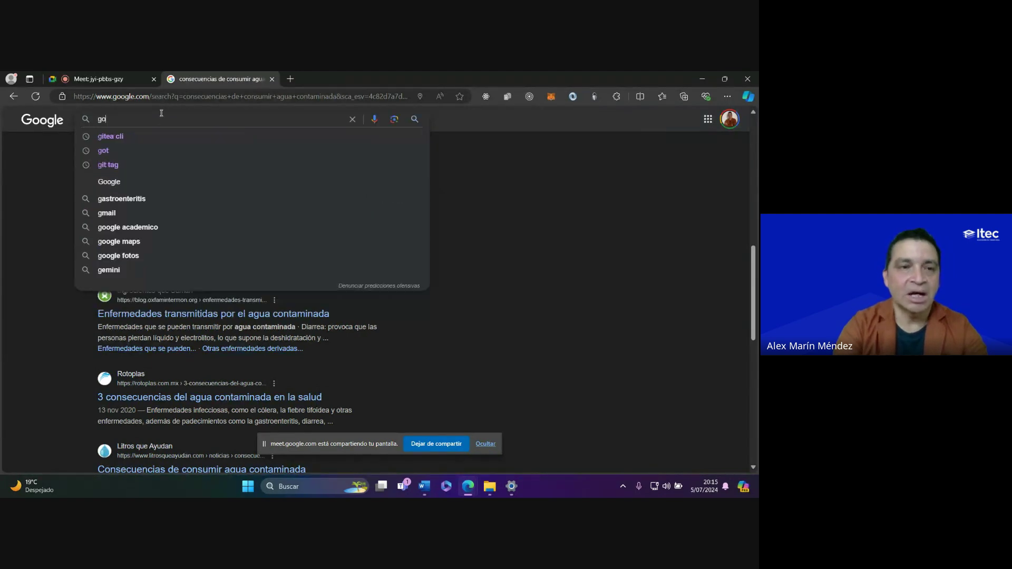
text(ogle scholar)
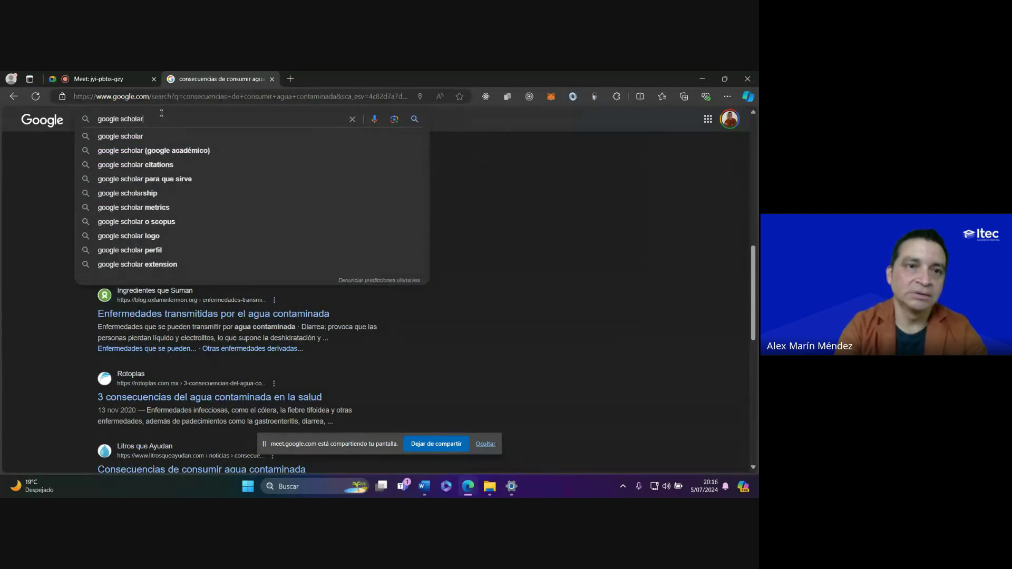
key(Return)
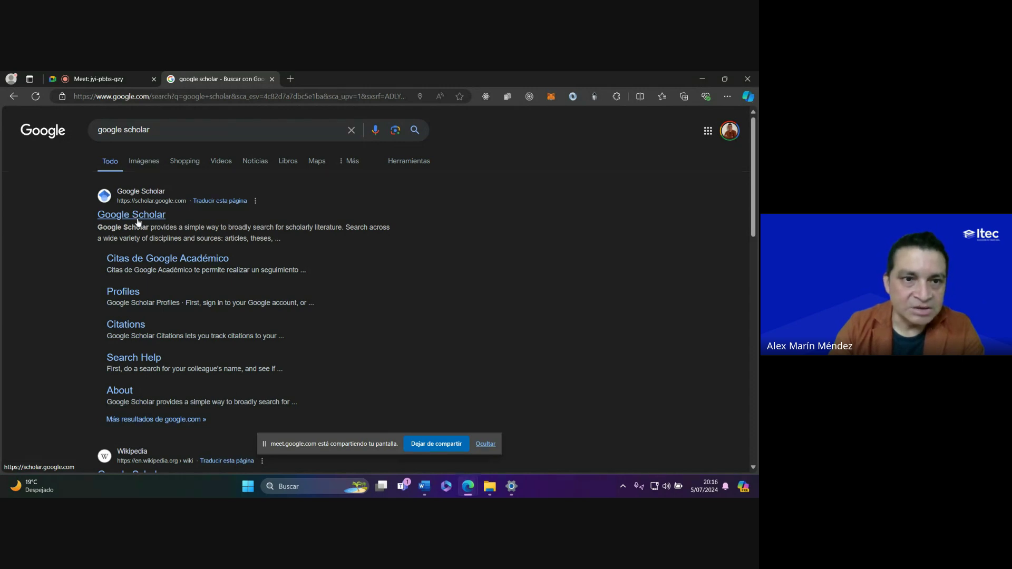
click(150, 219)
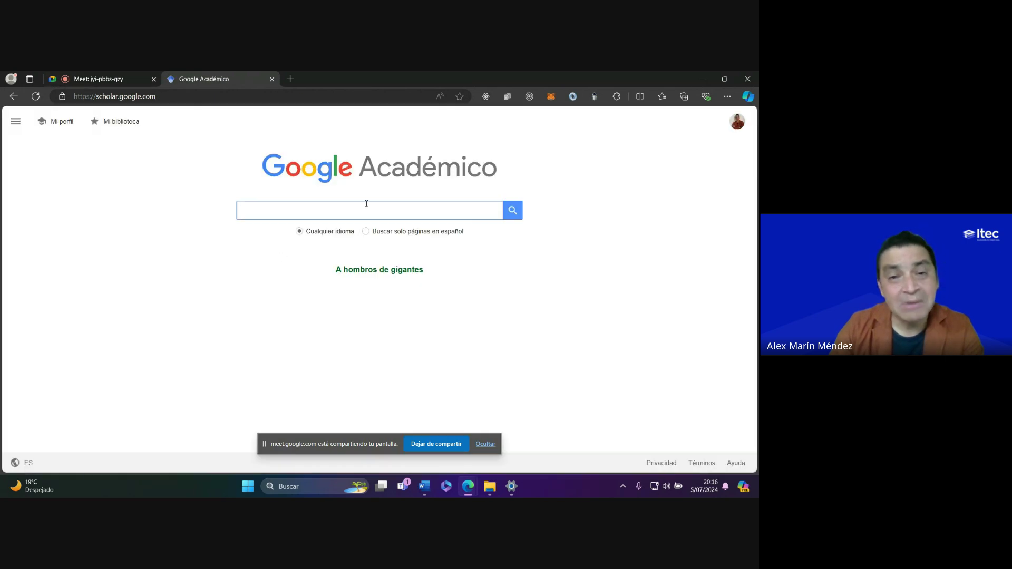
click(174, 96)
key(ctrl+c)
Paste the Google Scholar address into the Meet chat, send it, and return to Google Académico
click(132, 79)
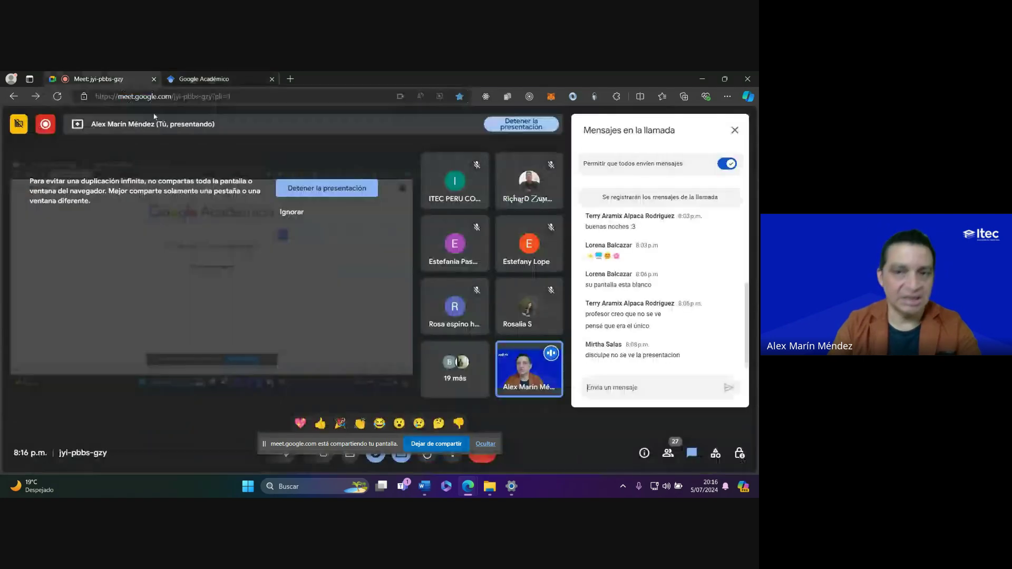
key(ctrl+v)
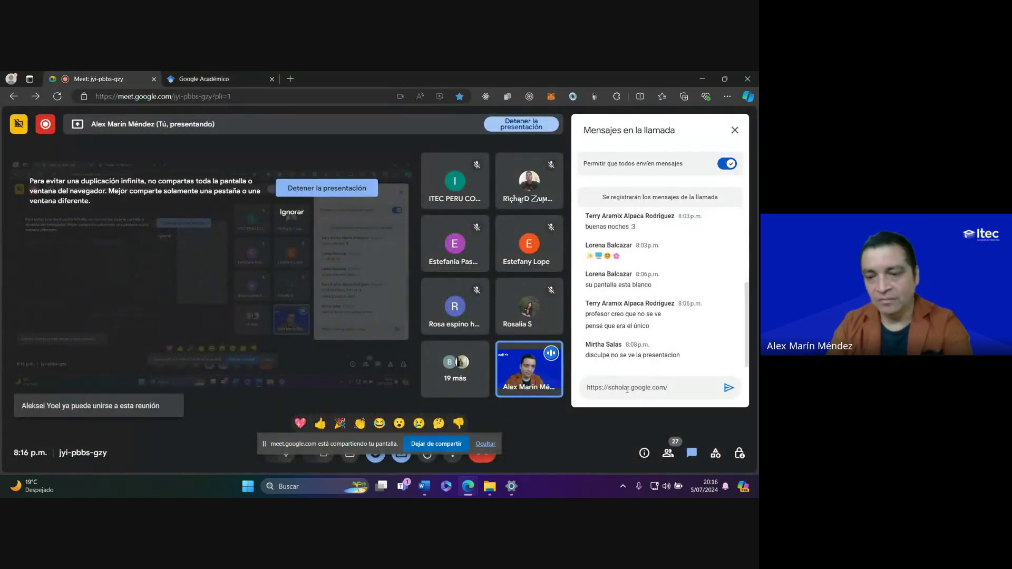
key(Return)
click(201, 78)
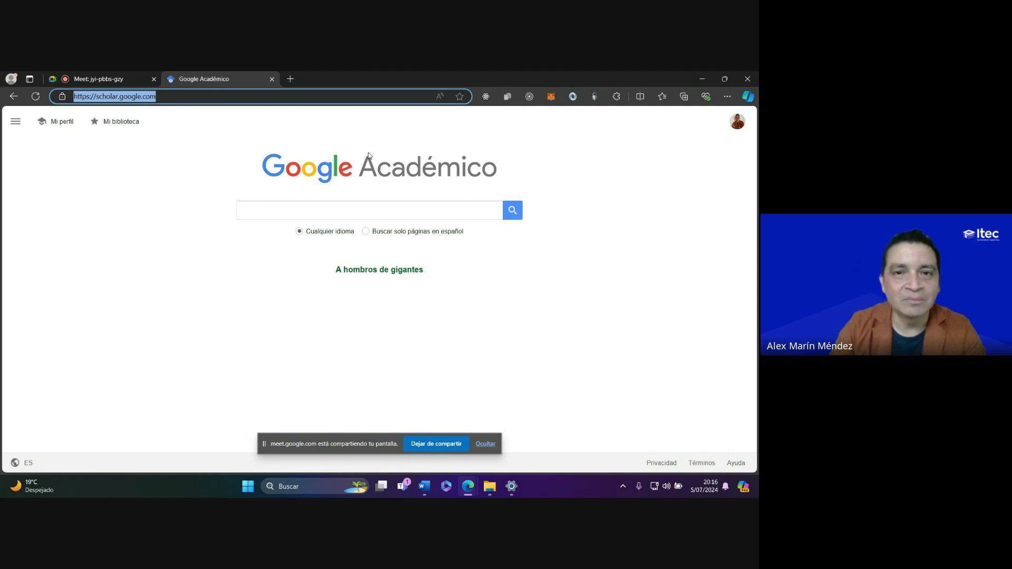
Search Google Scholar for 'consecuencias del consumo de agua contaminada' and scroll through the results
click(356, 212)
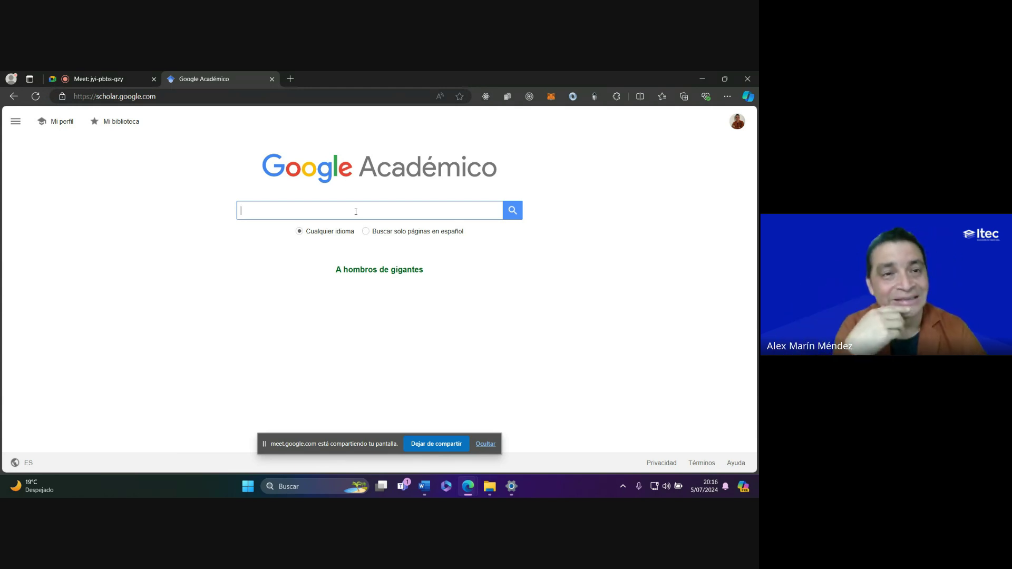
text(con)
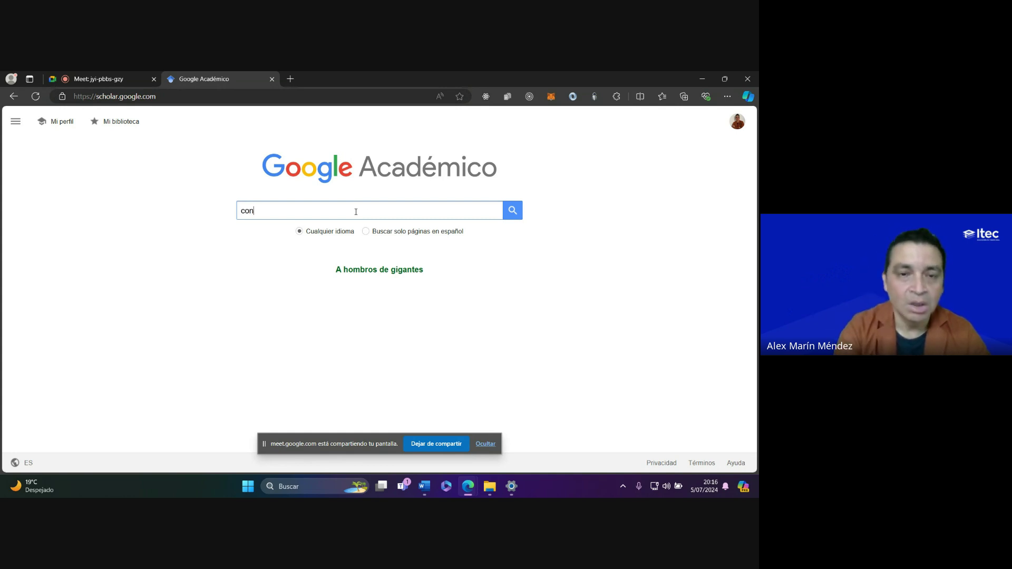
key(BackSpace)
key(BackSpace)
key(BackSpace)
text(consecuen)
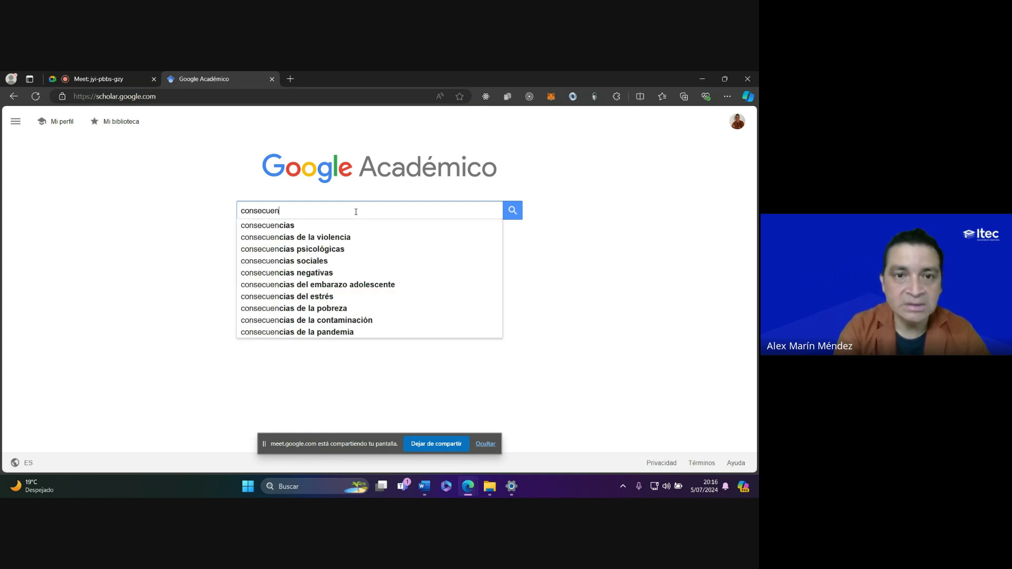
key(Down)
text(del cons)
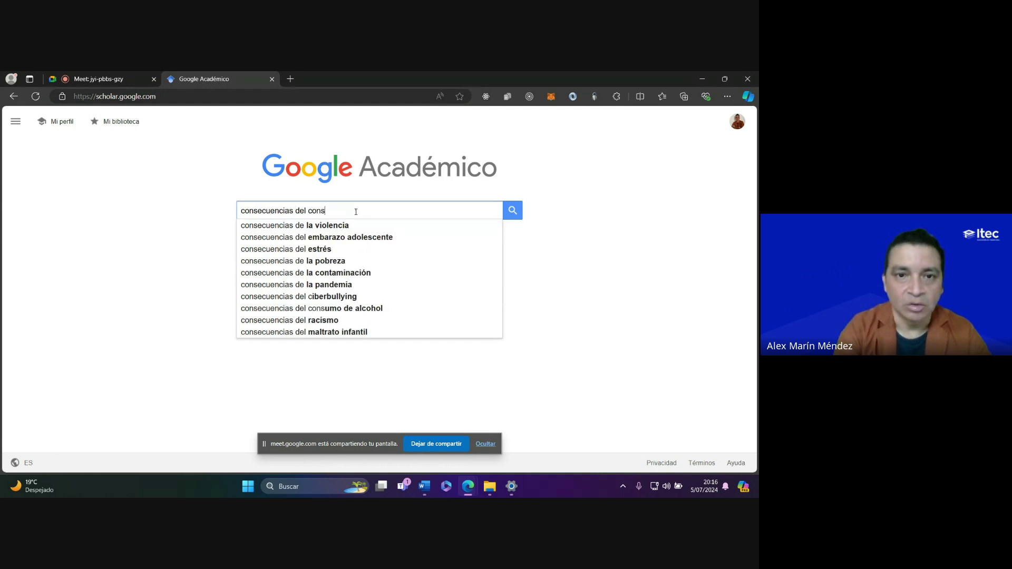
text(umo de agua c)
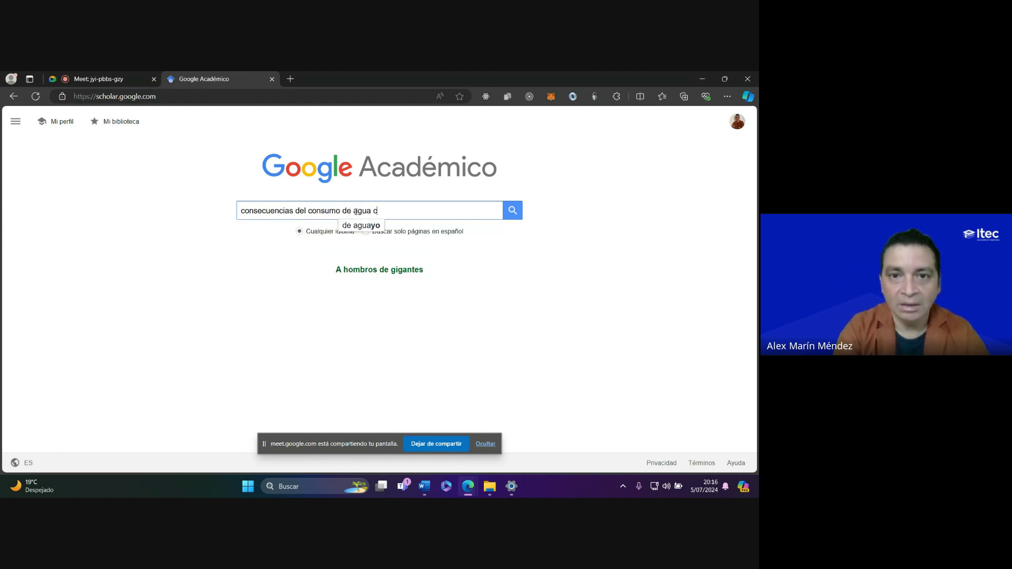
text(ontaminada)
key(Return)
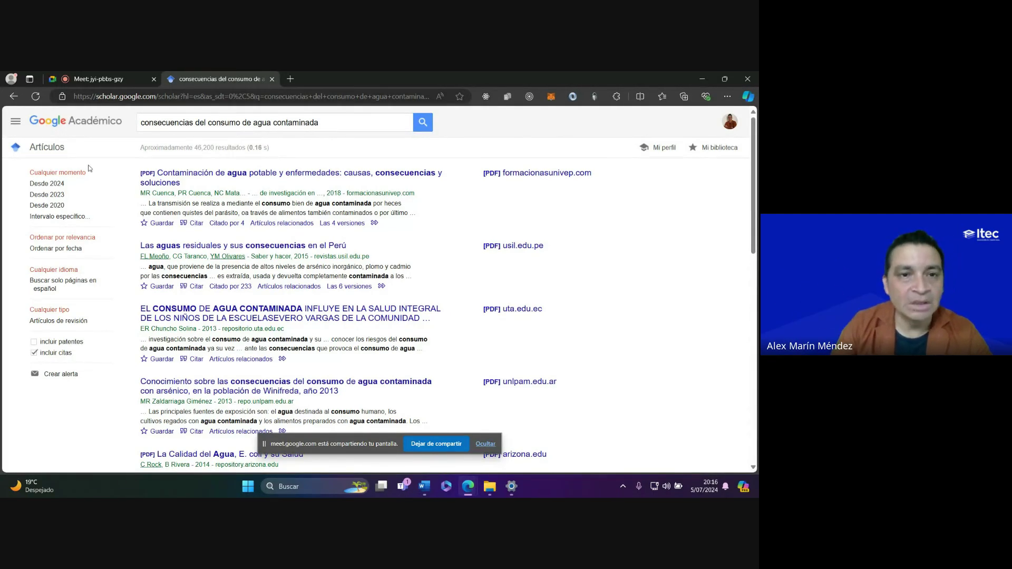
scroll(311, 263, down, 5)
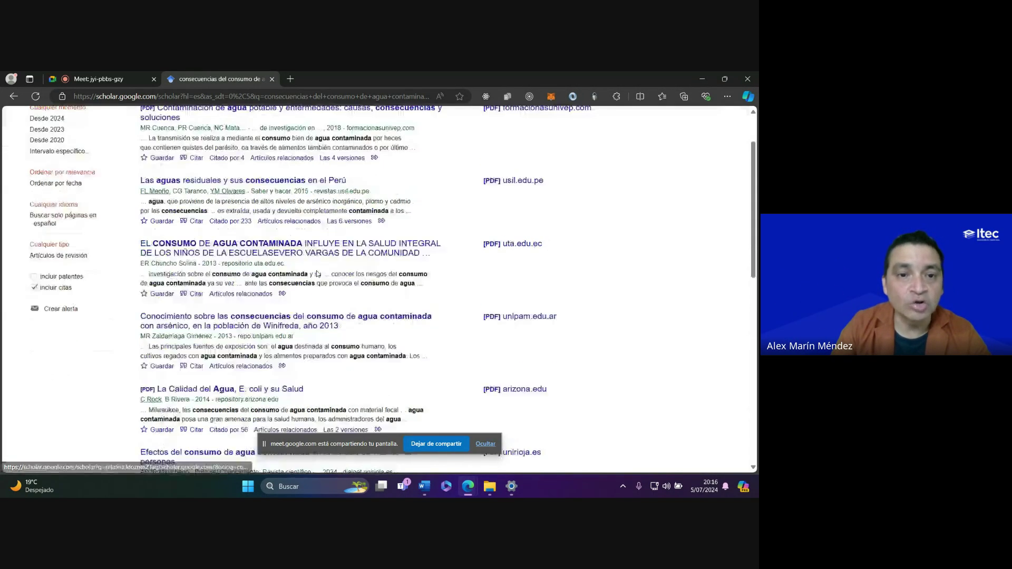
scroll(317, 275, down, 1)
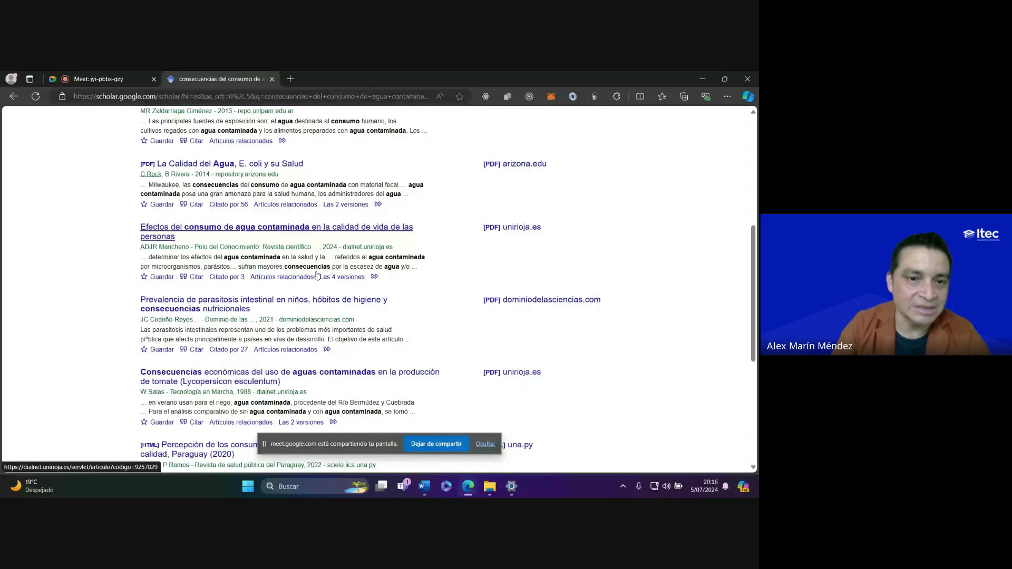
scroll(317, 274, up, 3)
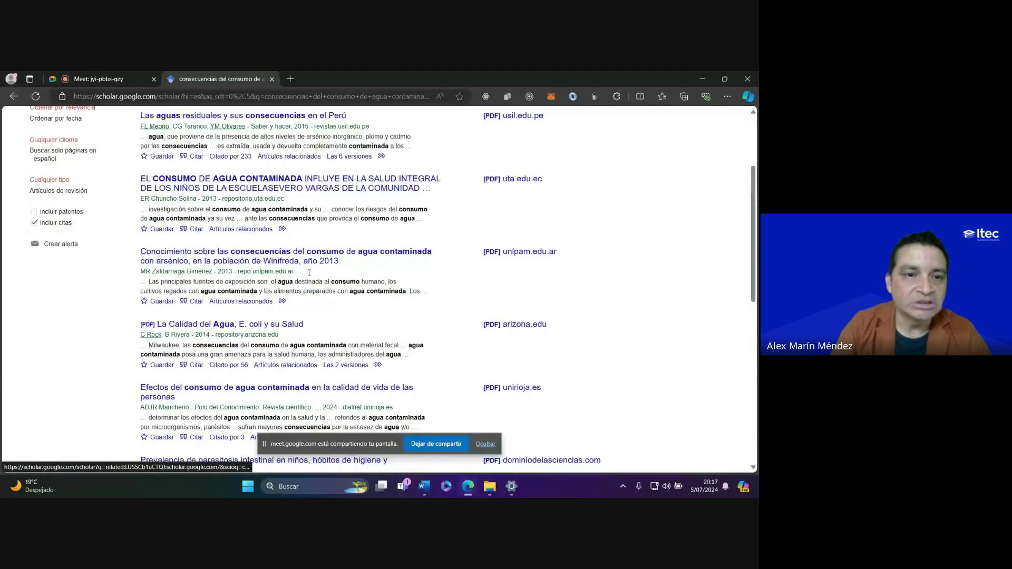
scroll(310, 272, up, 2)
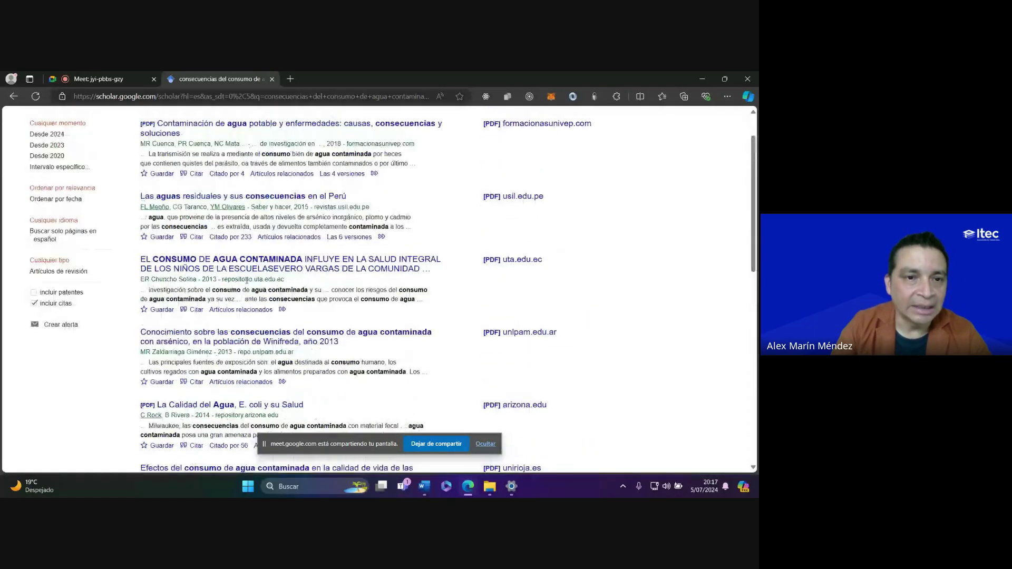
Open the UTA thesis record, select a sentence in its abstract, then start a blank Word document
click(216, 264)
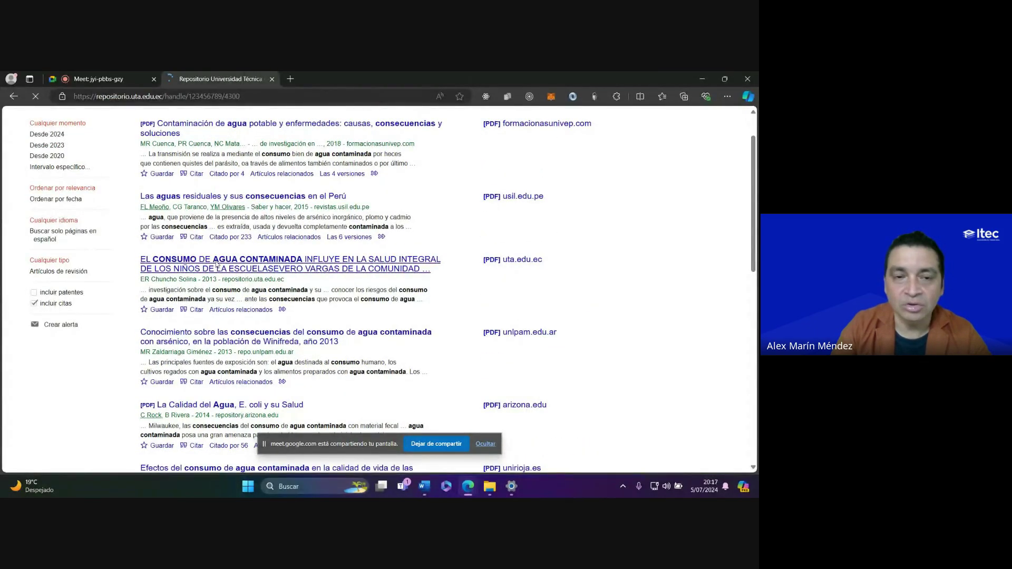
scroll(346, 313, down, 2)
scroll(350, 324, down, 3)
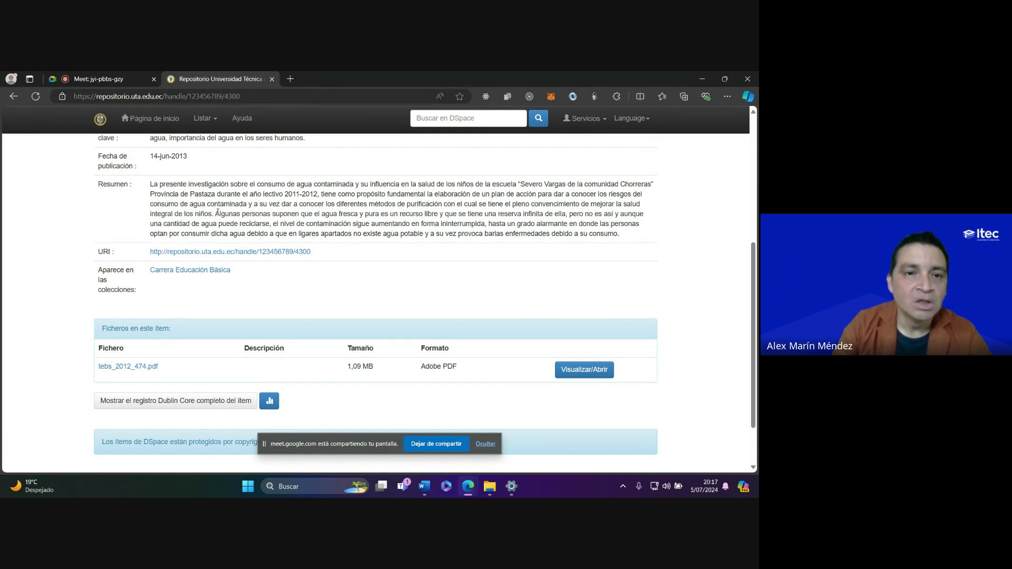
drag(215, 213, 273, 222)
key(ctrl+c)
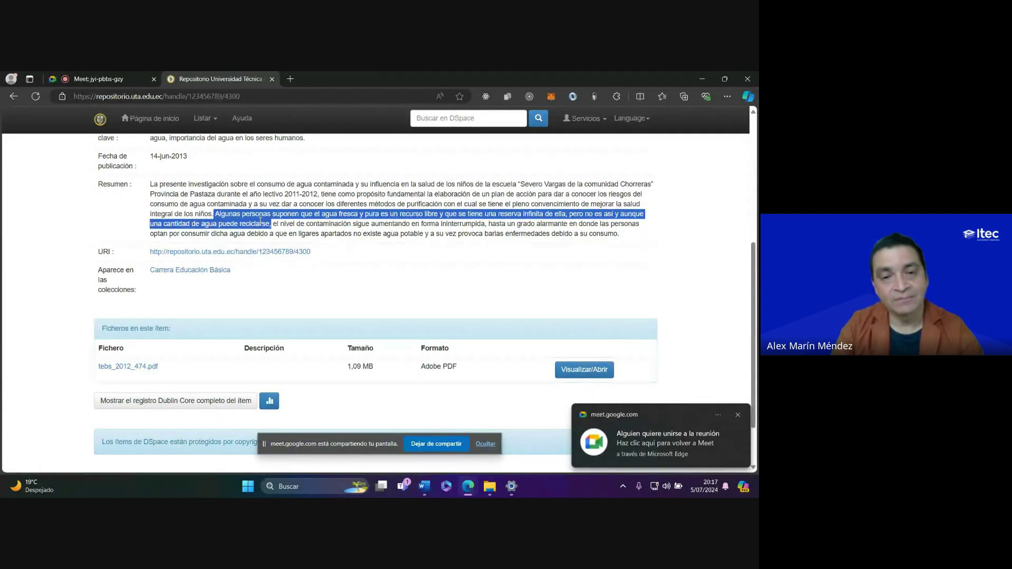
click(425, 487)
click(18, 103)
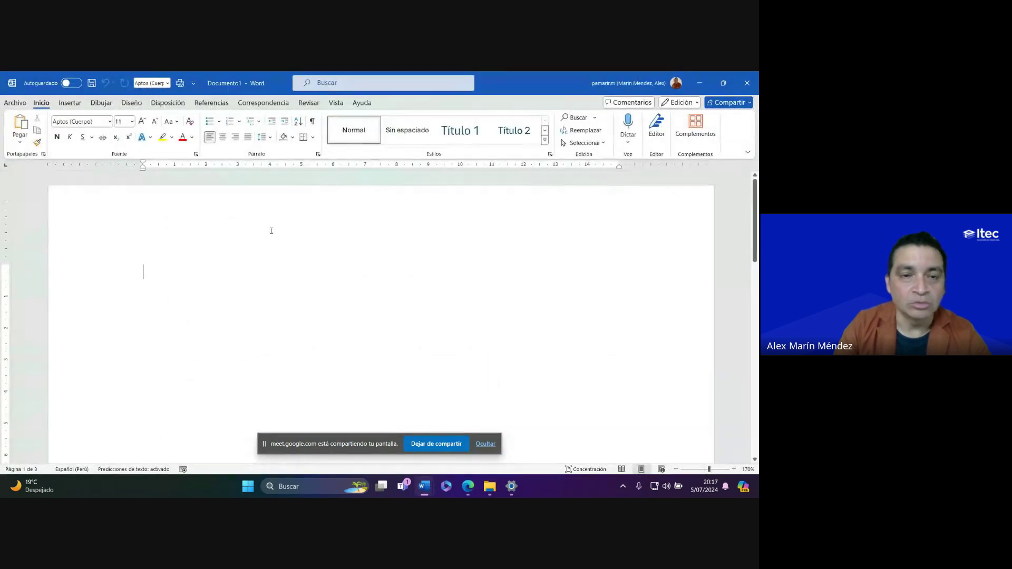
Generate sample paragraphs with =rand(4,2)
text(=rand()
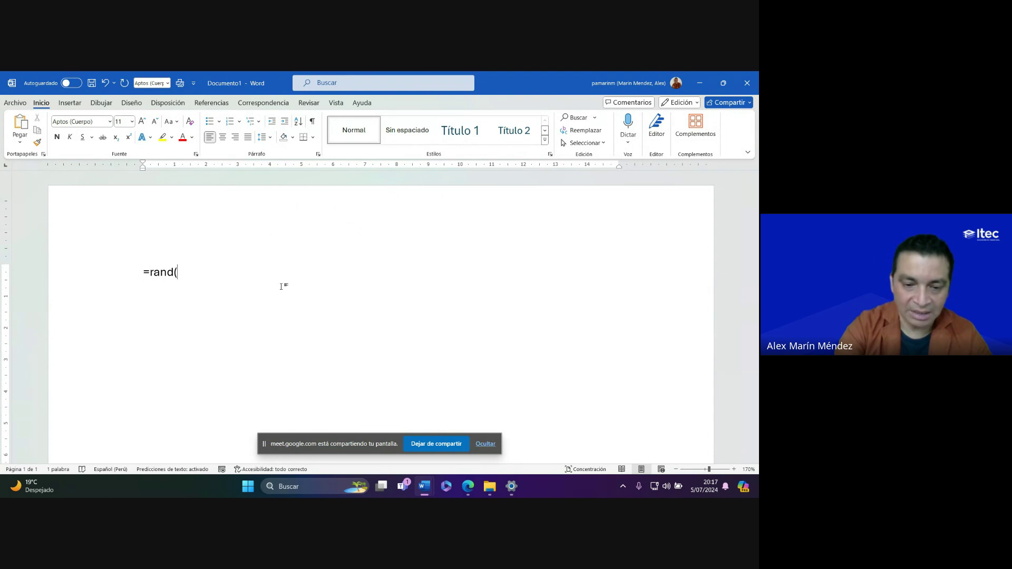
text(4)
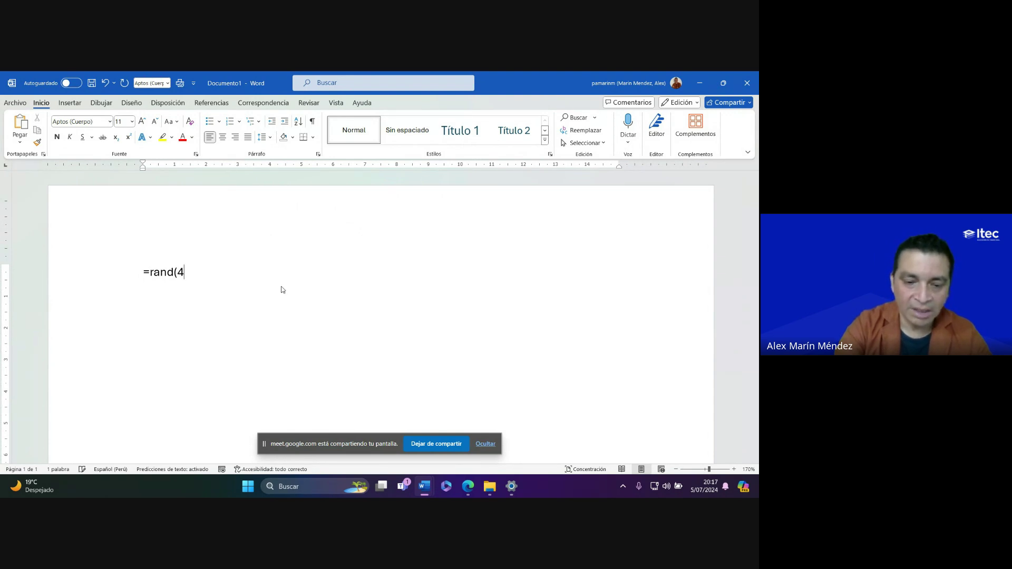
text(,2))
key(Return)
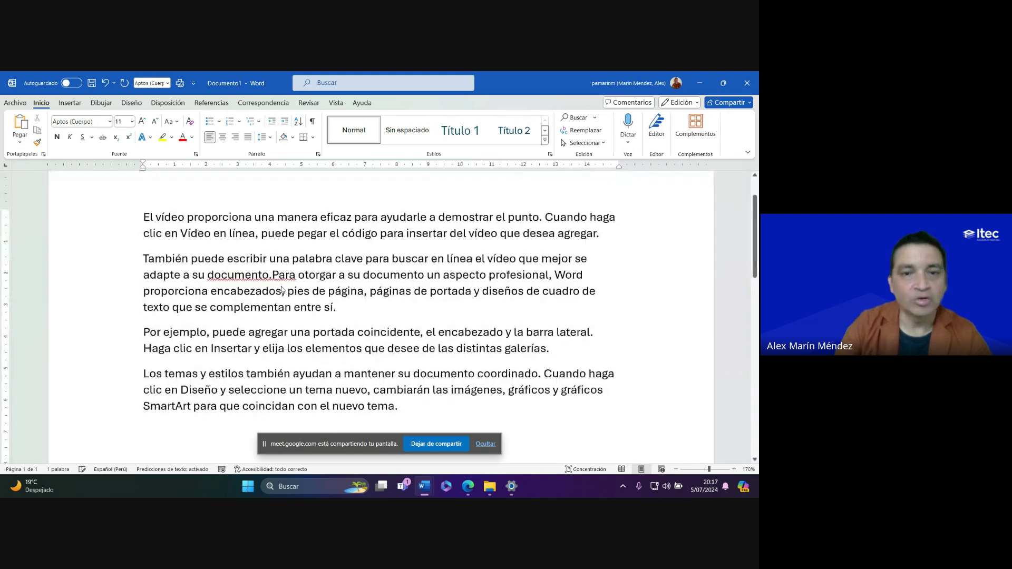
click(279, 276)
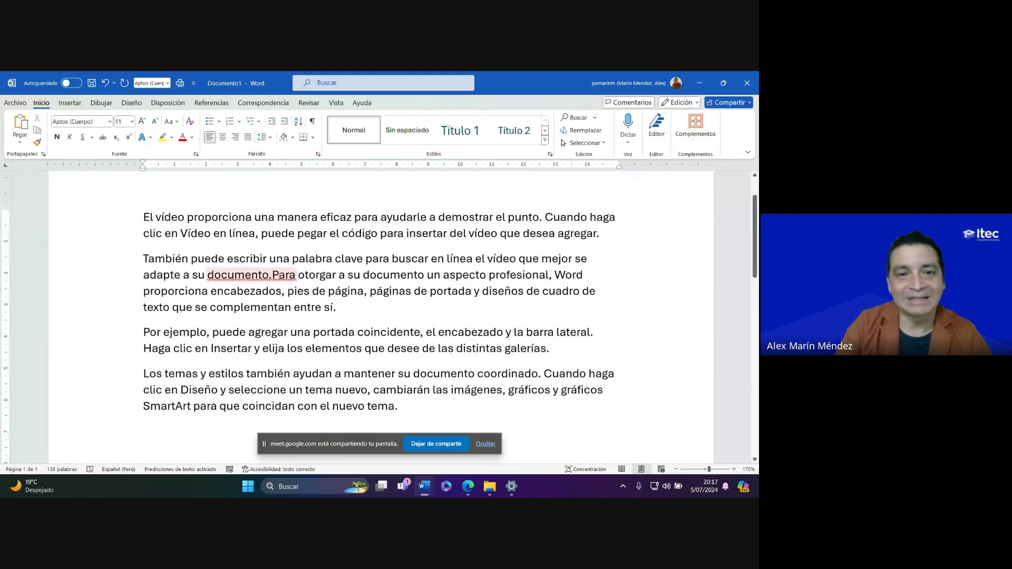
Paste the fresh-water sentence after “entre sí.” wrapped in quotation marks
click(347, 308)
key(ctrl+v)
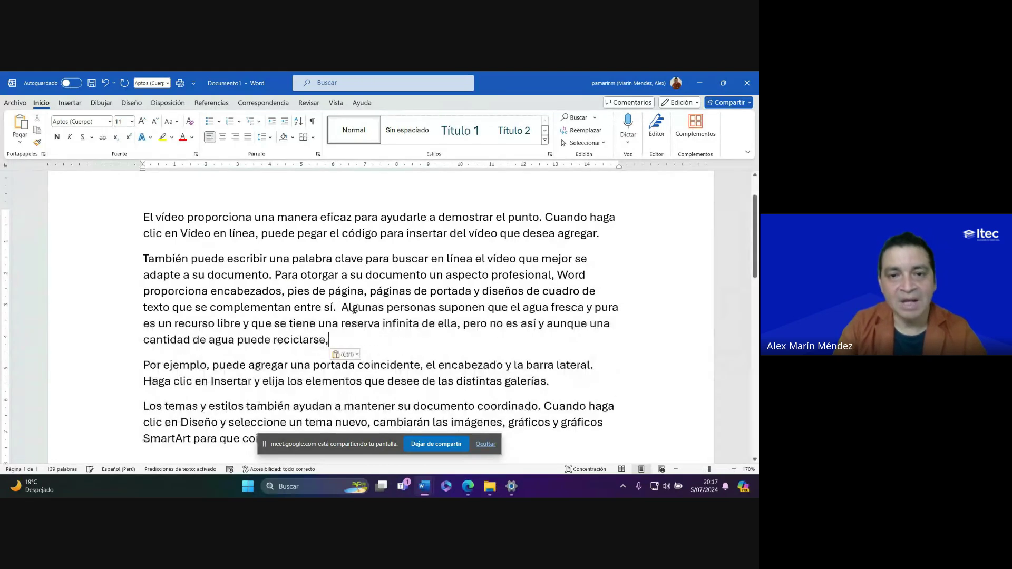
text(“)
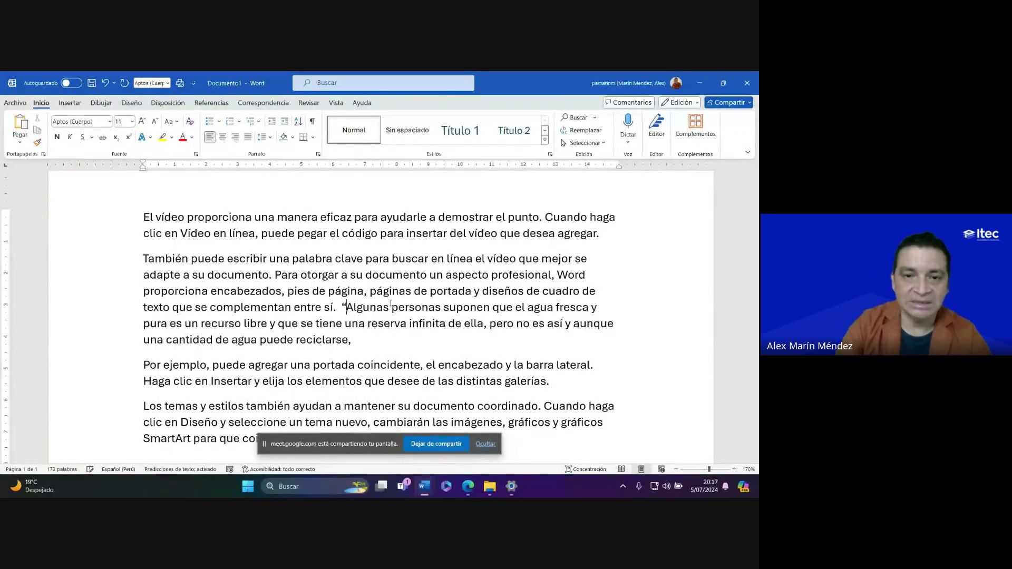
key(BackSpace)
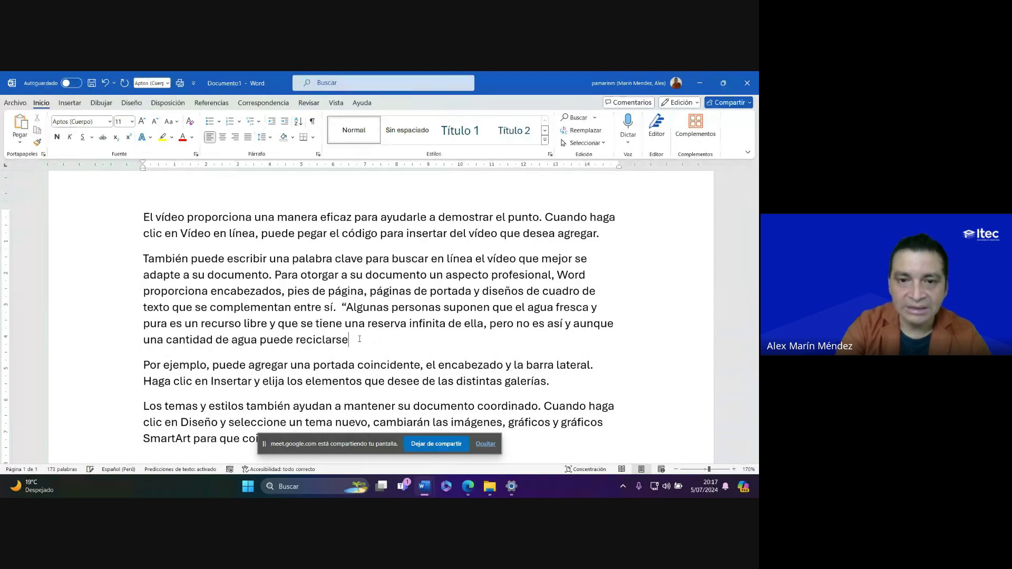
text(”)
Make the quoted fresh-water sentence bold
drag(360, 343, 342, 306)
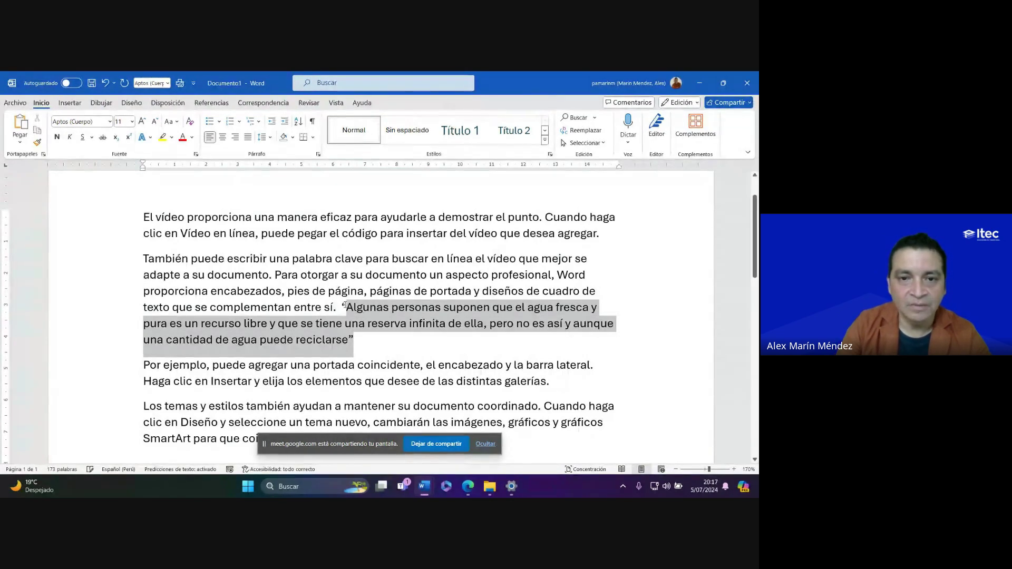
click(56, 137)
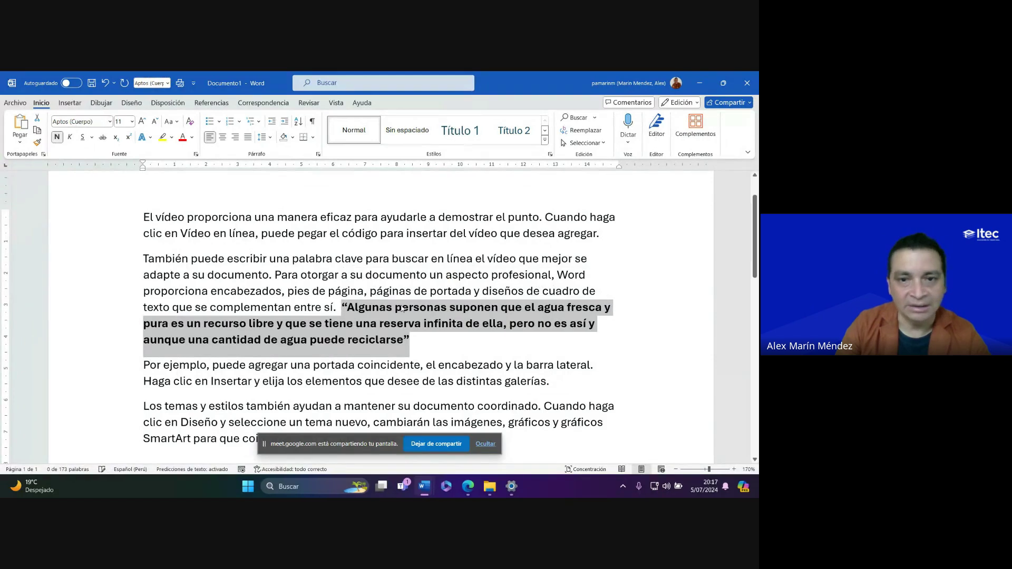
click(425, 338)
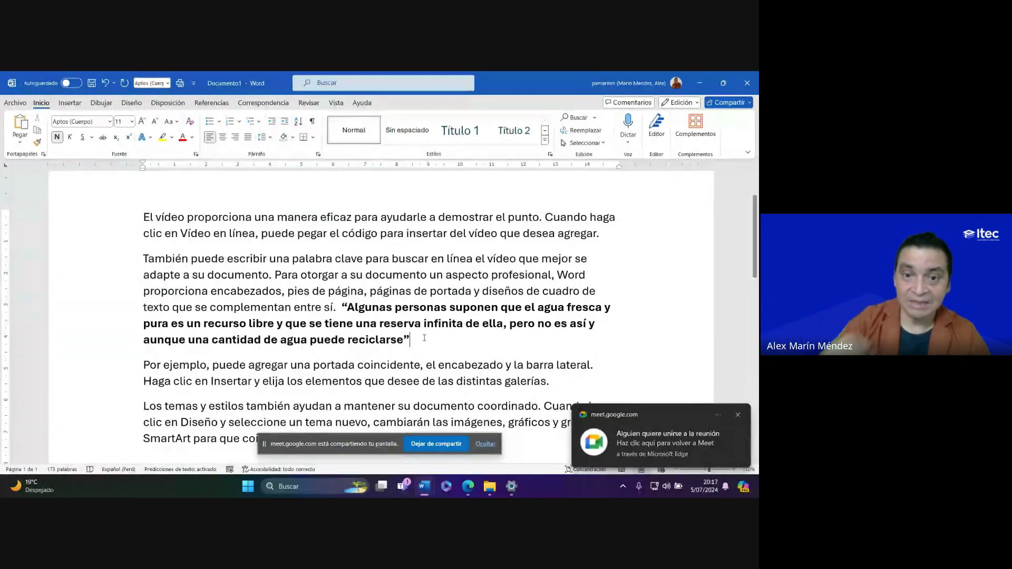
drag(348, 307, 404, 338)
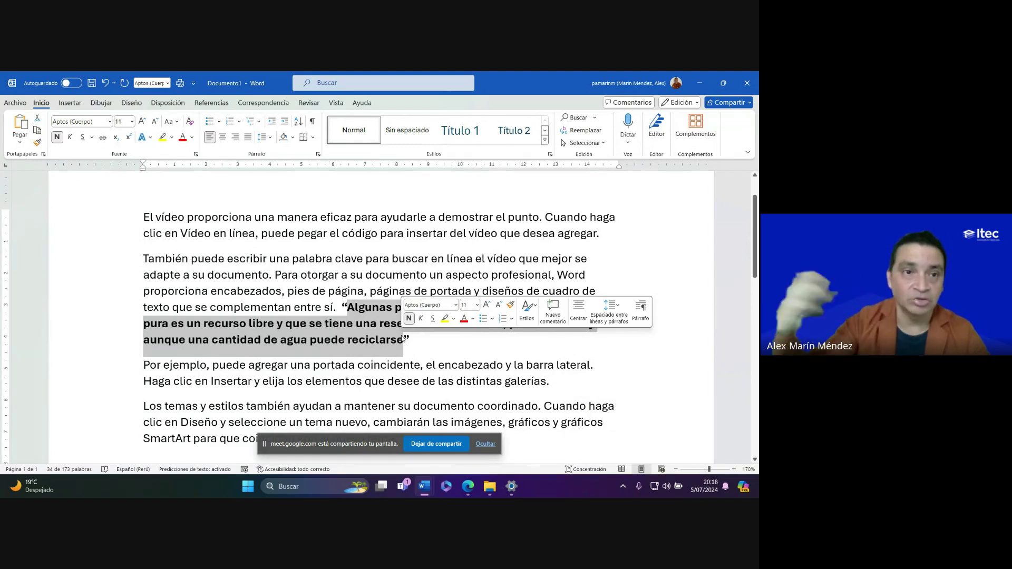
click(343, 307)
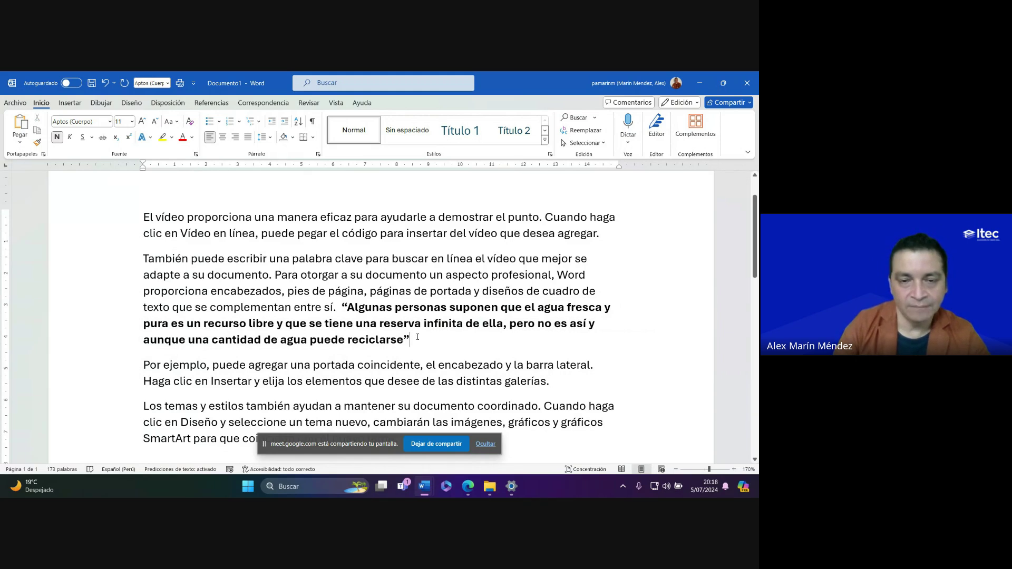
click(429, 340)
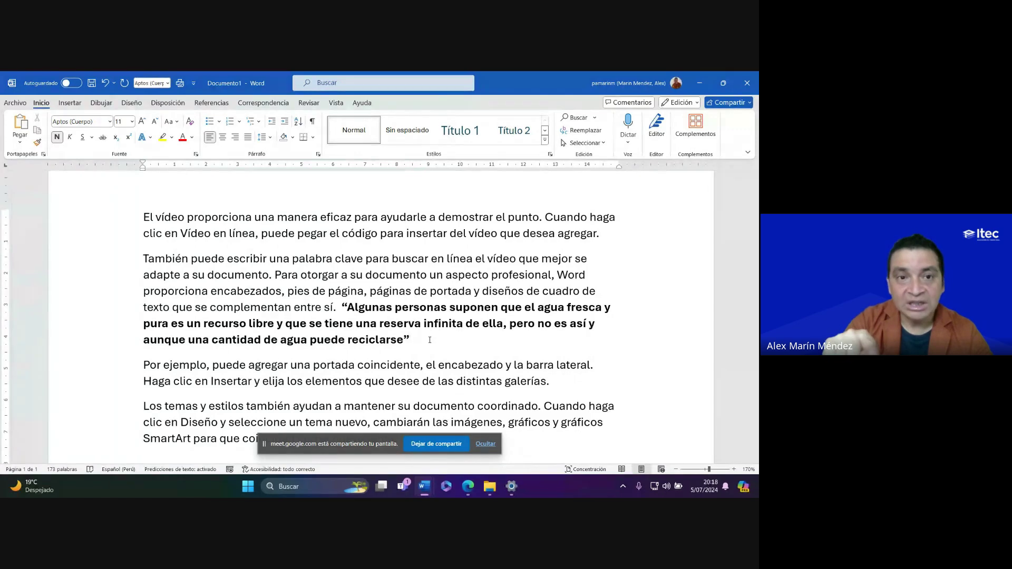
drag(341, 307, 402, 342)
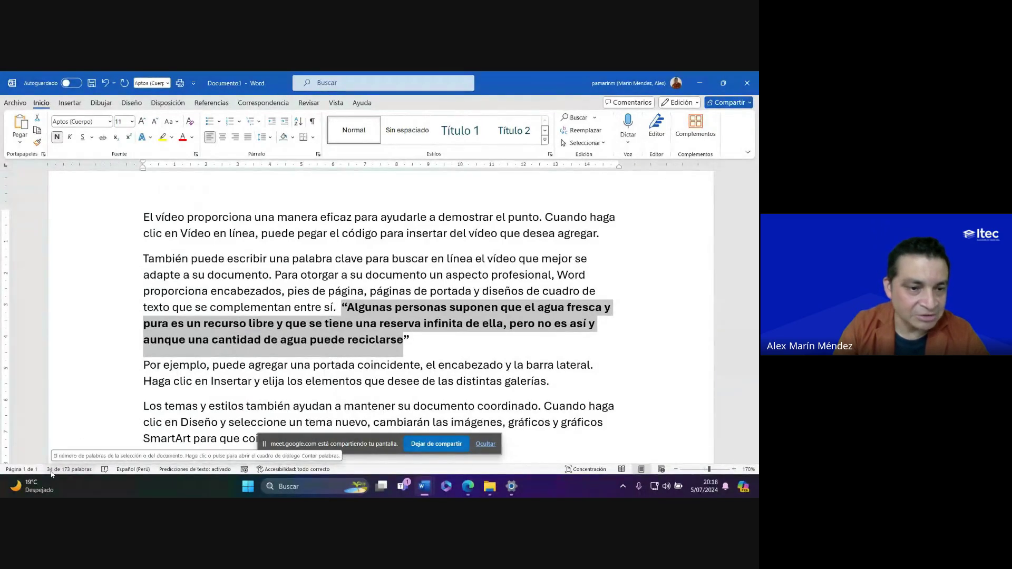
click(377, 325)
drag(346, 307, 402, 342)
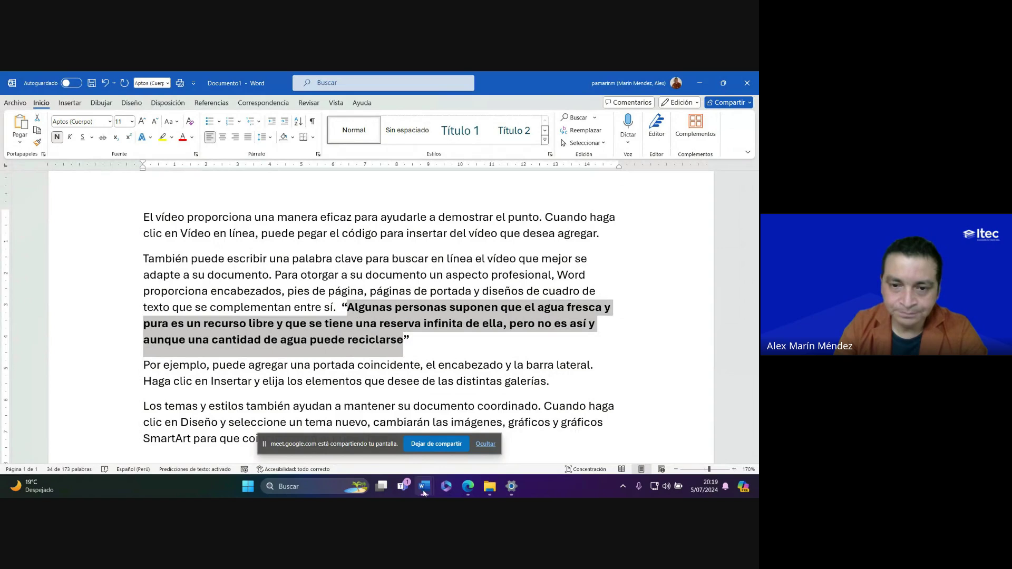
Highlight the Directas and Indirectas labels in yellow in the citation notes document
mouse_move(425, 487)
click(364, 438)
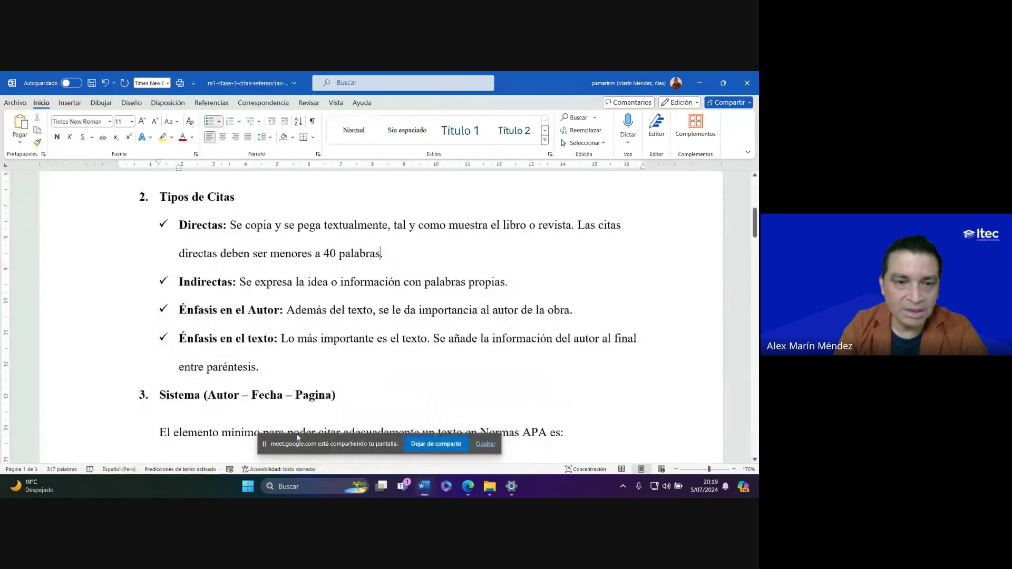
double_click(209, 285)
double_click(190, 225)
click(233, 208)
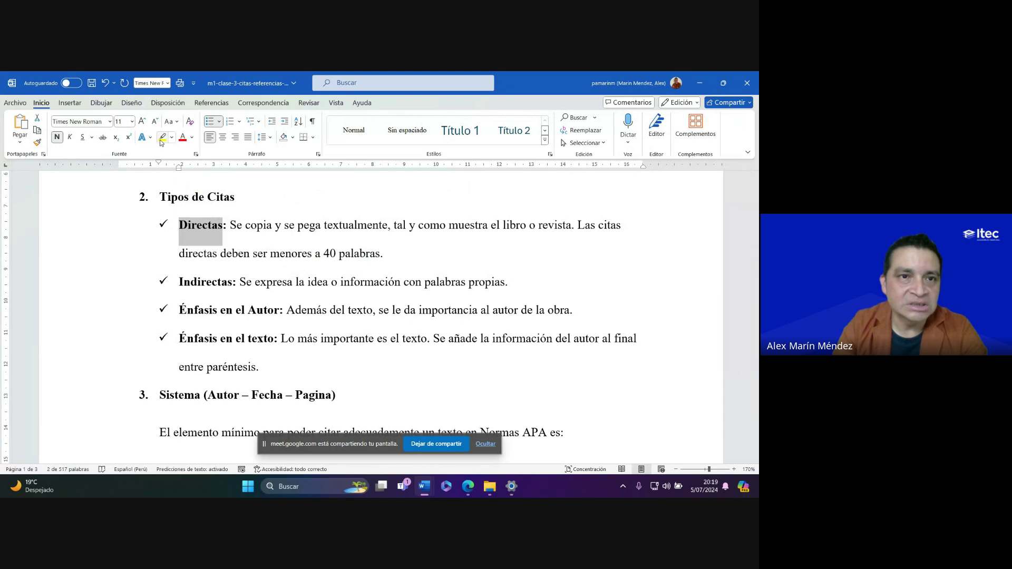
double_click(212, 282)
click(163, 137)
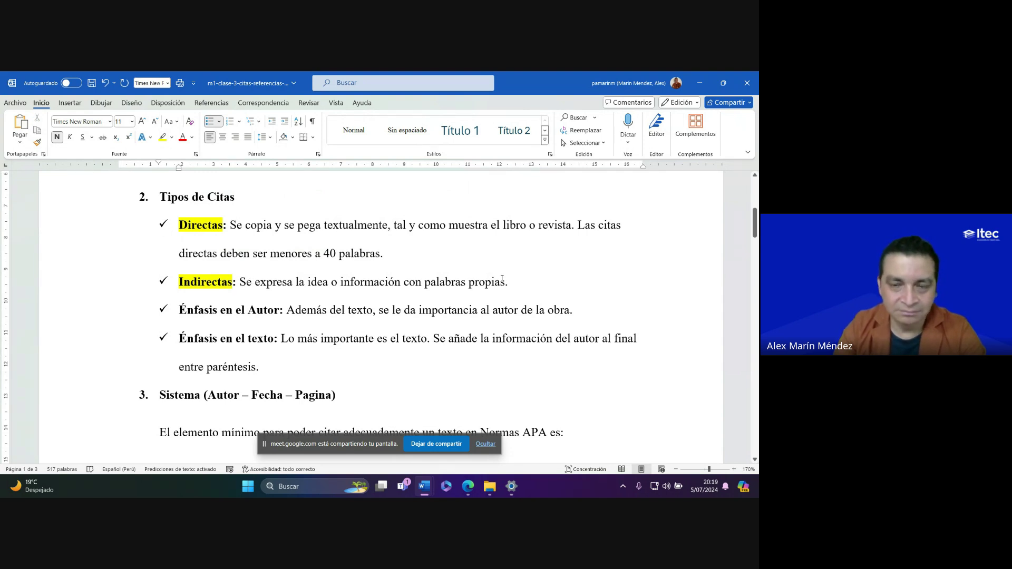
Check the Meet call chat, then minimize the browser to reveal the Word notes
mouse_move(468, 487)
click(412, 445)
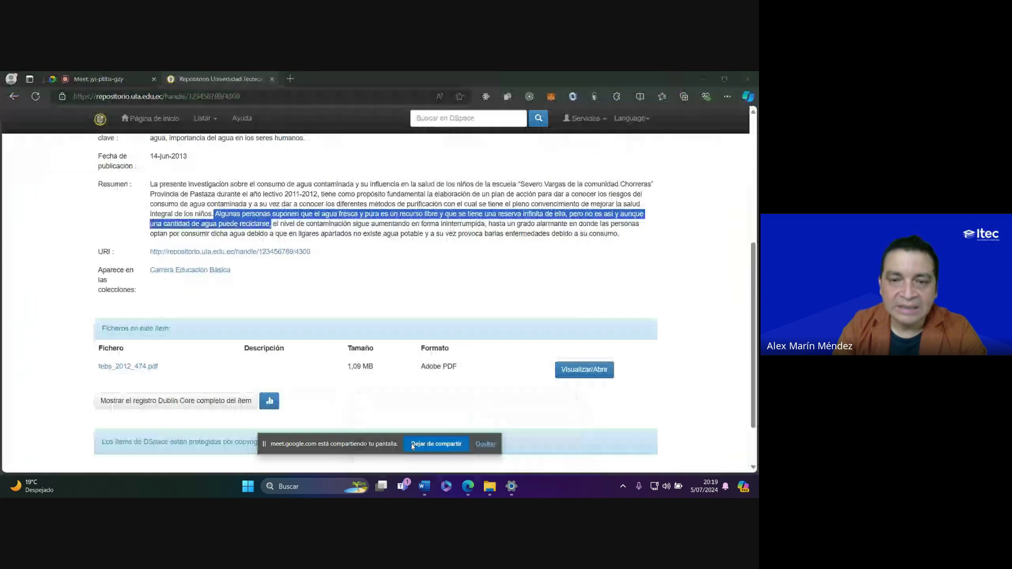
click(114, 79)
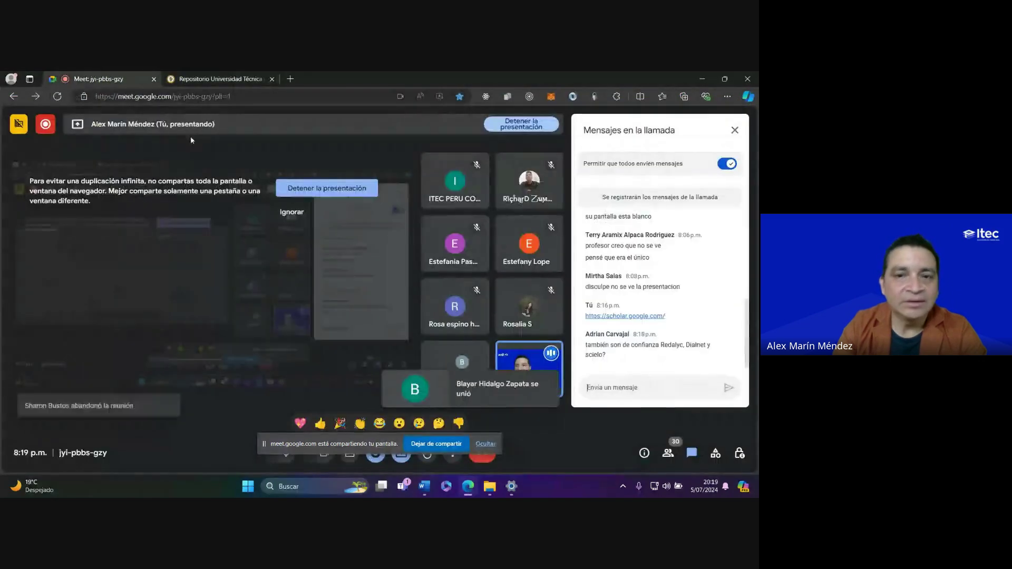
click(624, 386)
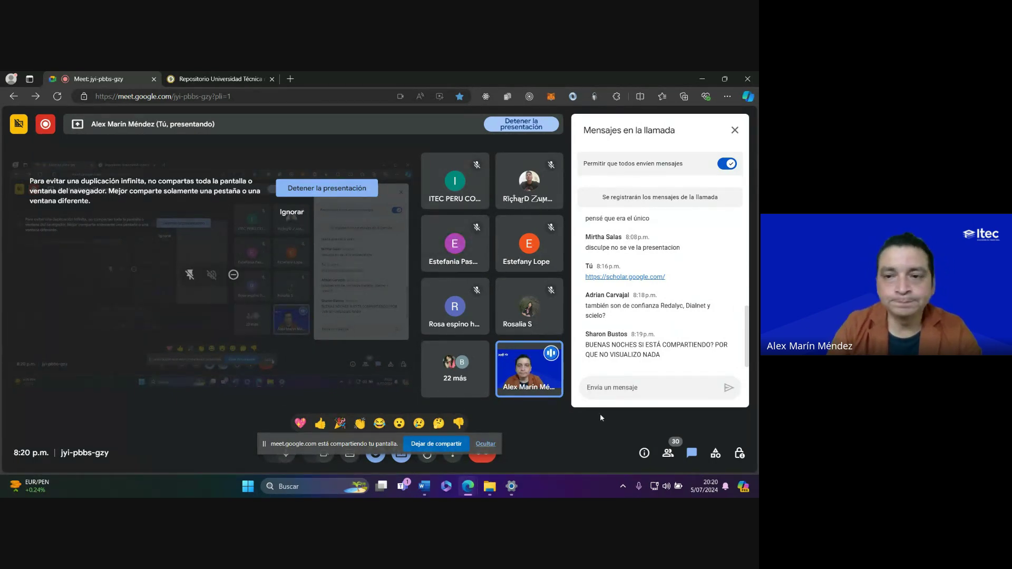
click(698, 77)
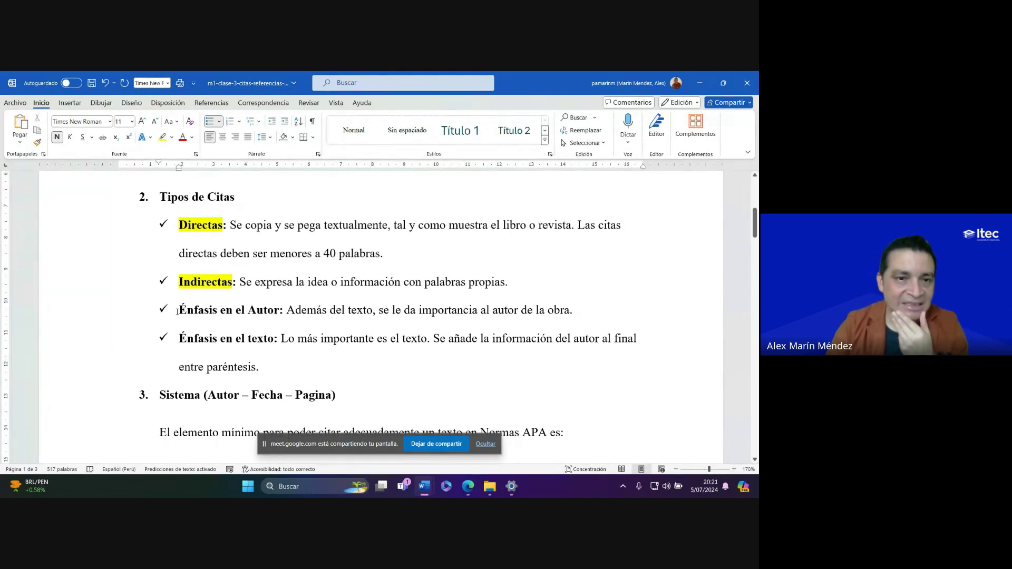
drag(177, 311, 279, 311)
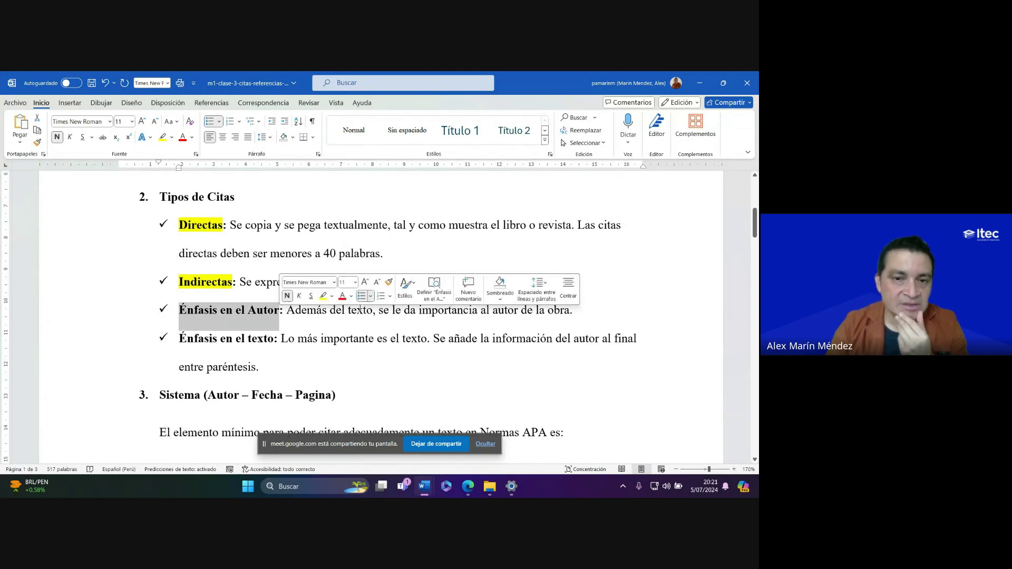
scroll(438, 329, down, 2)
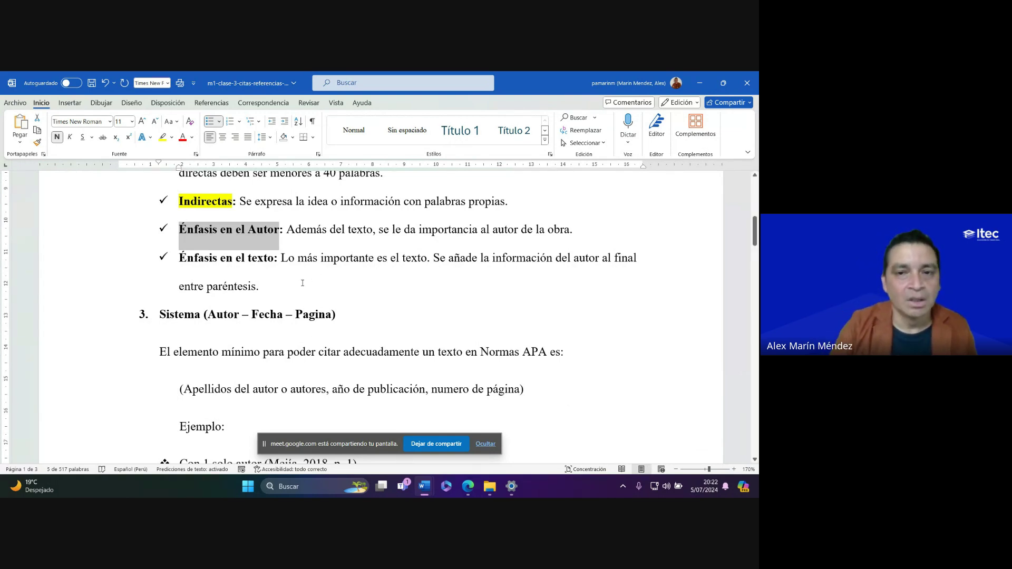
scroll(378, 273, down, 1)
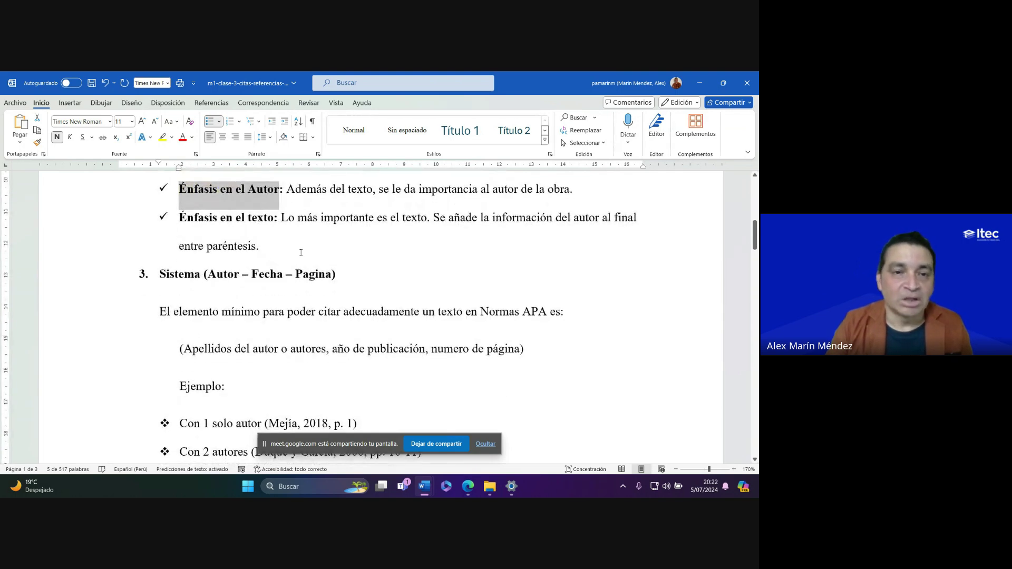
scroll(225, 270, up, 2)
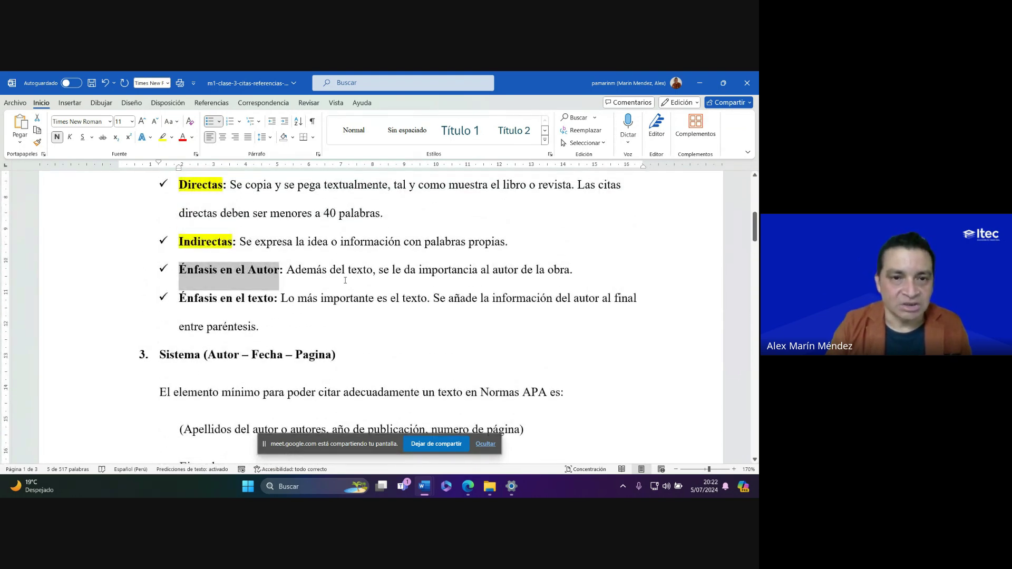
scroll(345, 281, up, 1)
scroll(269, 318, down, 4)
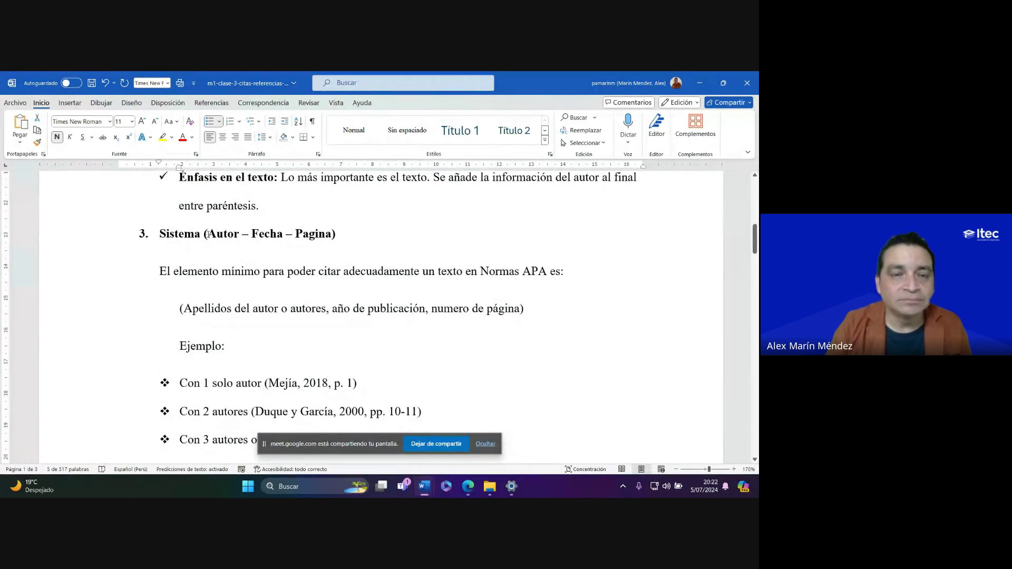
drag(203, 234, 345, 228)
click(346, 231)
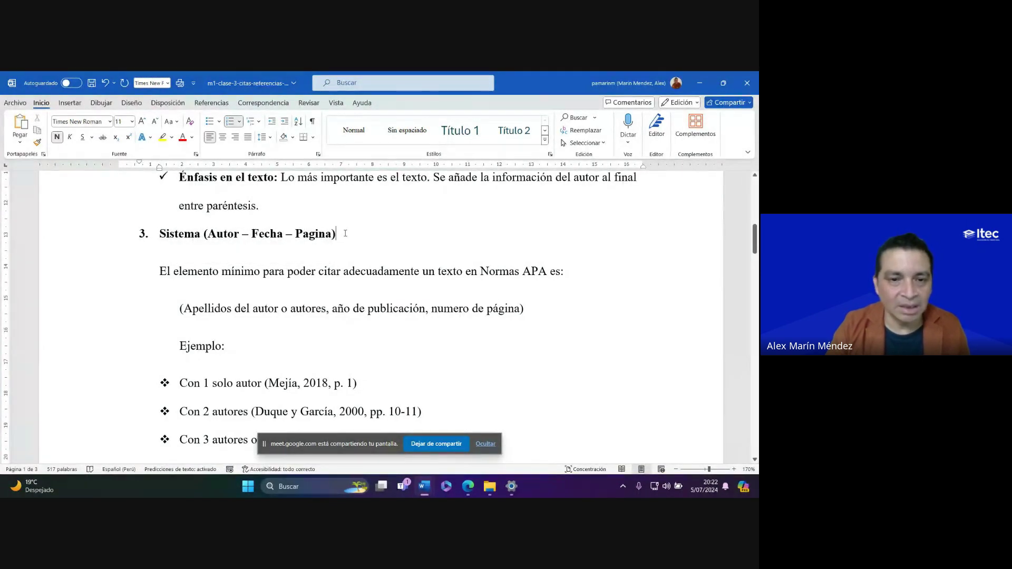
scroll(346, 233, down, 1)
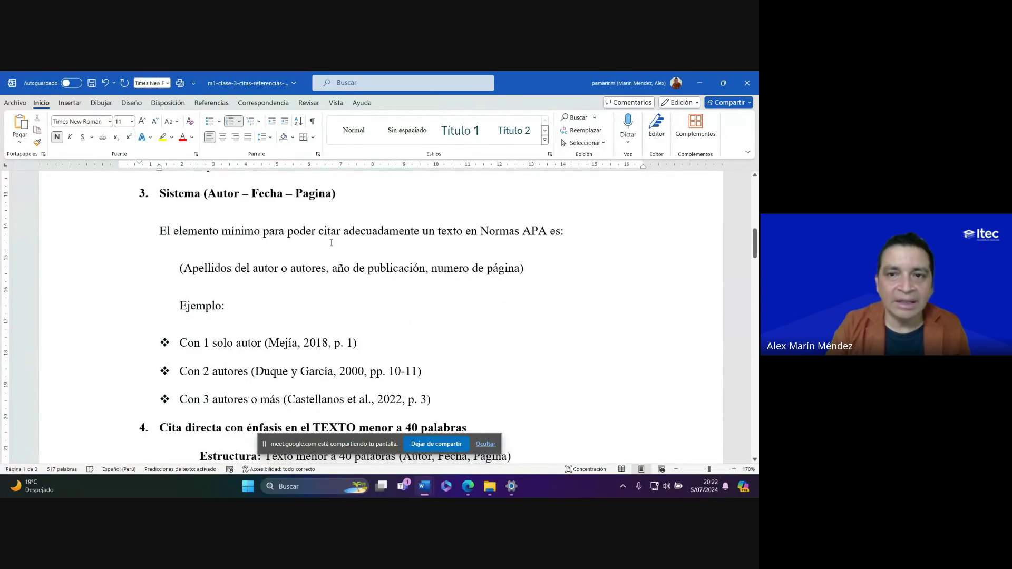
scroll(252, 338, down, 1)
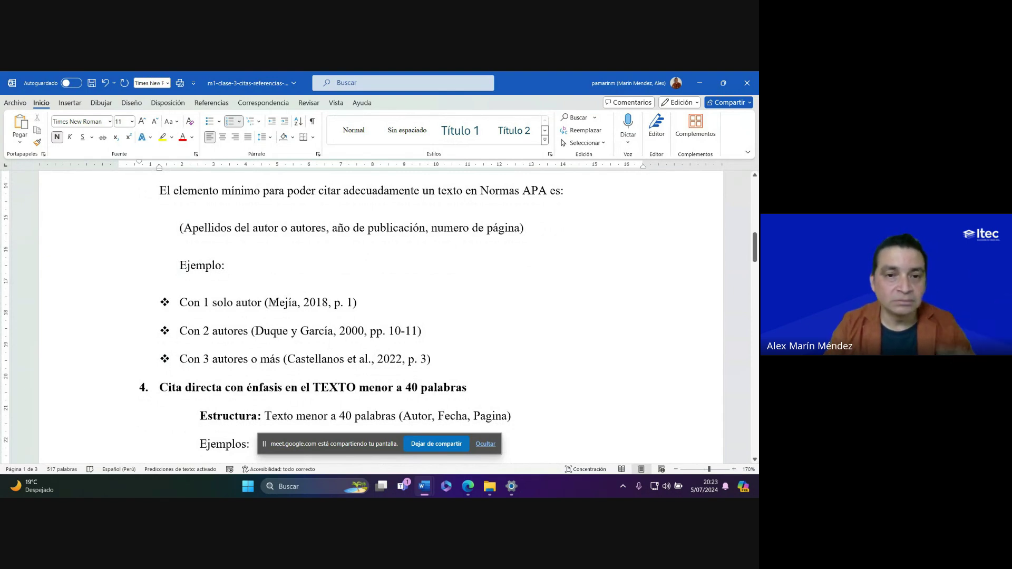
drag(266, 302, 358, 303)
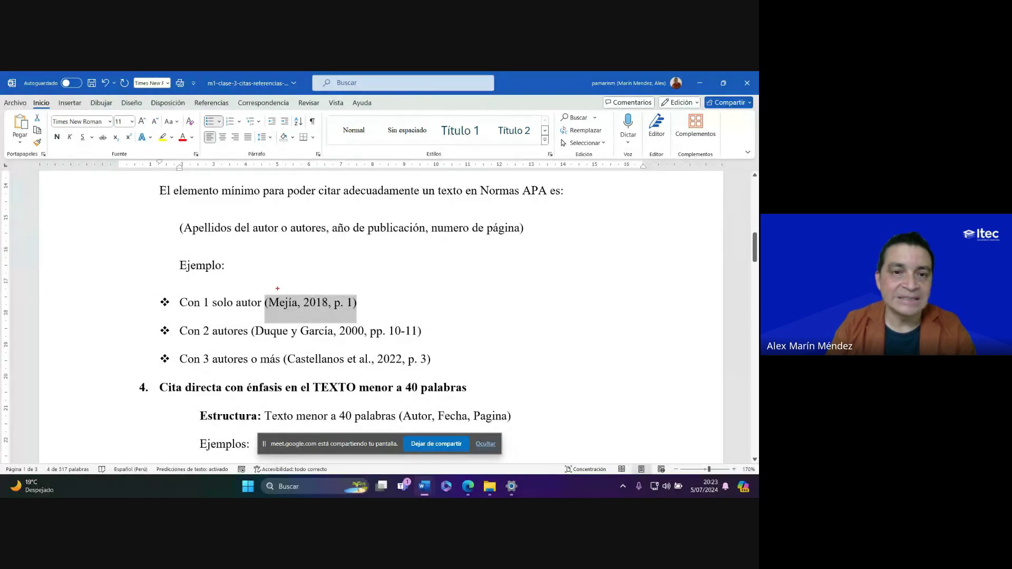
Draw red arrows at the author and 2018, and a blue arrow at the page number
drag(283, 258, 278, 289)
drag(324, 260, 321, 289)
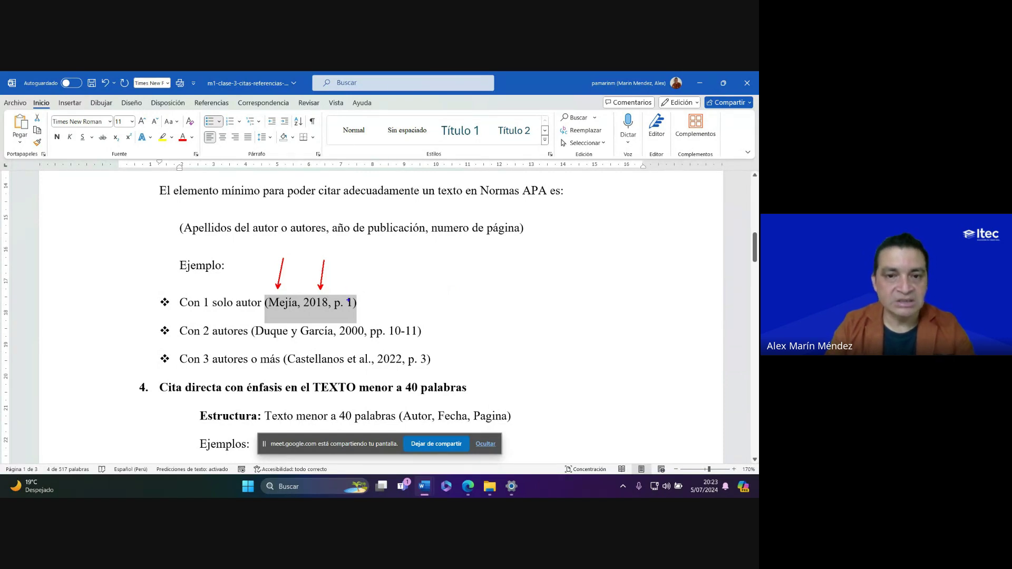
drag(354, 251, 345, 290)
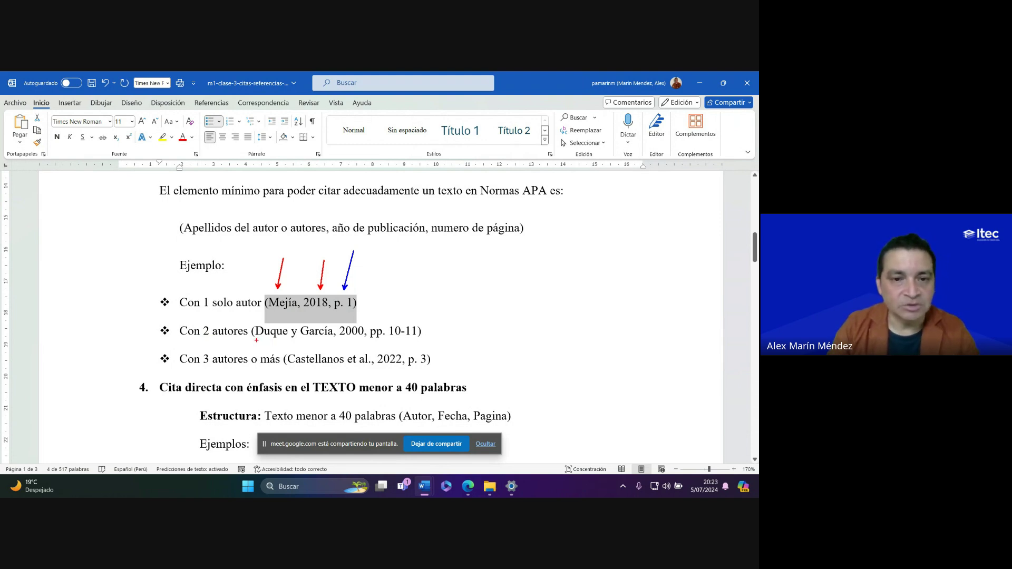
Mark the two-author example: red ink on the authors and 2000, blue on pp. 10-11
drag(255, 339, 335, 340)
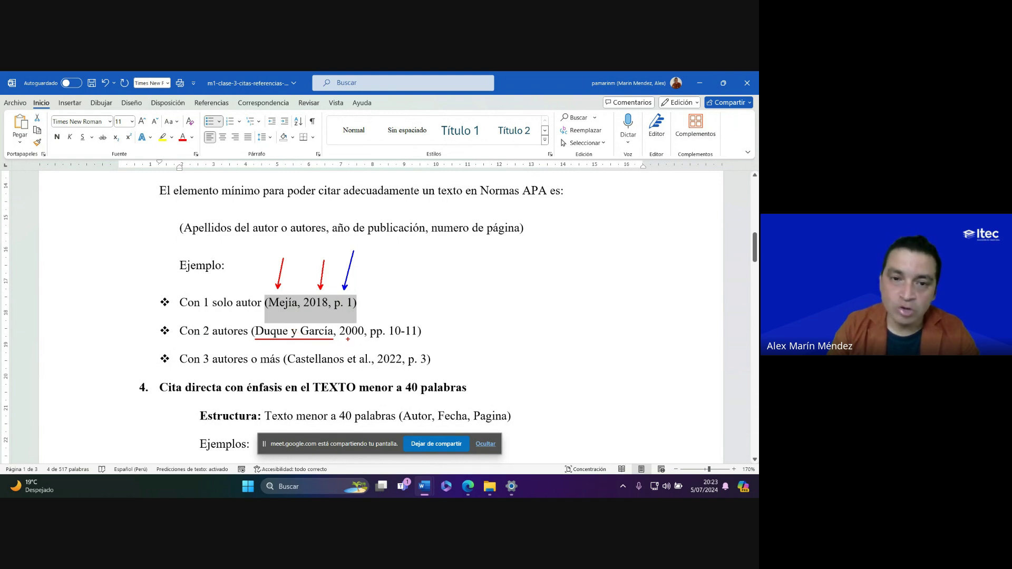
drag(348, 340, 352, 369)
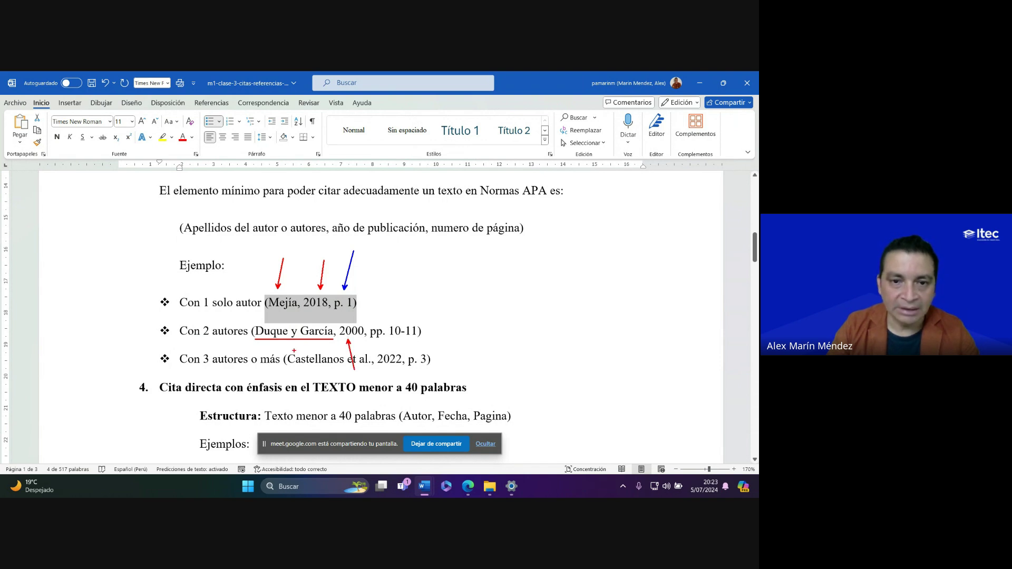
drag(294, 351, 301, 380)
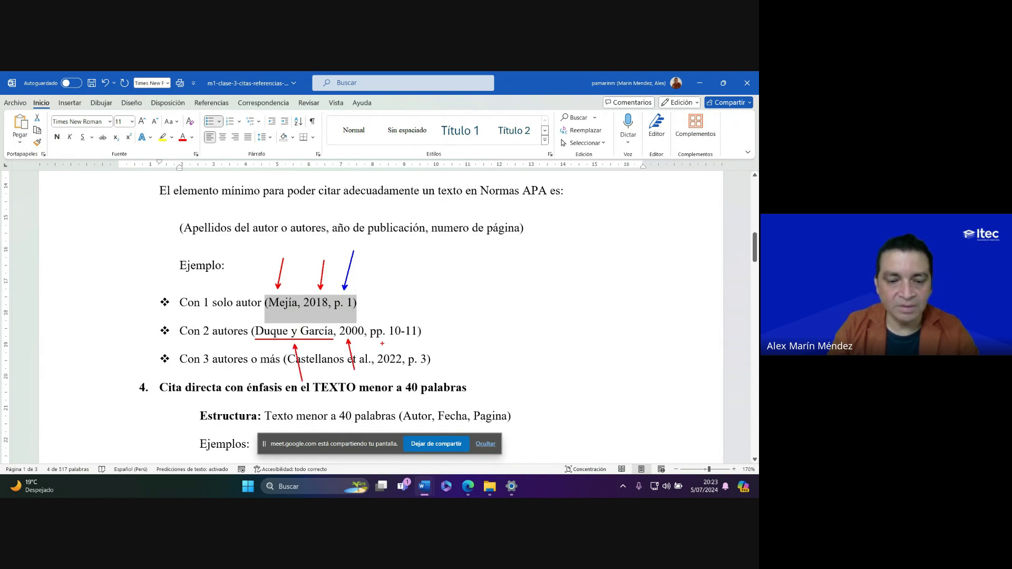
key(b)
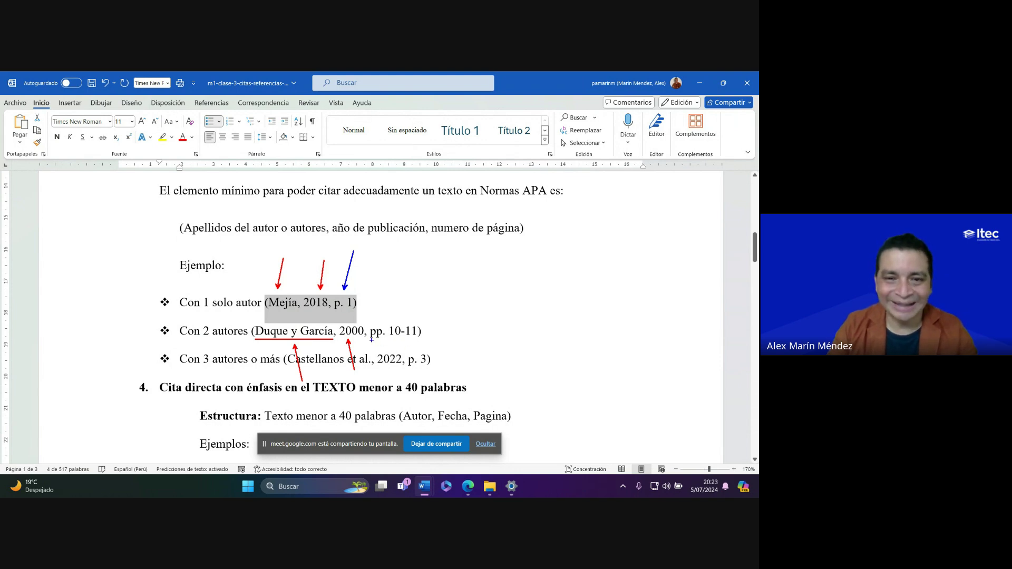
drag(372, 340, 420, 340)
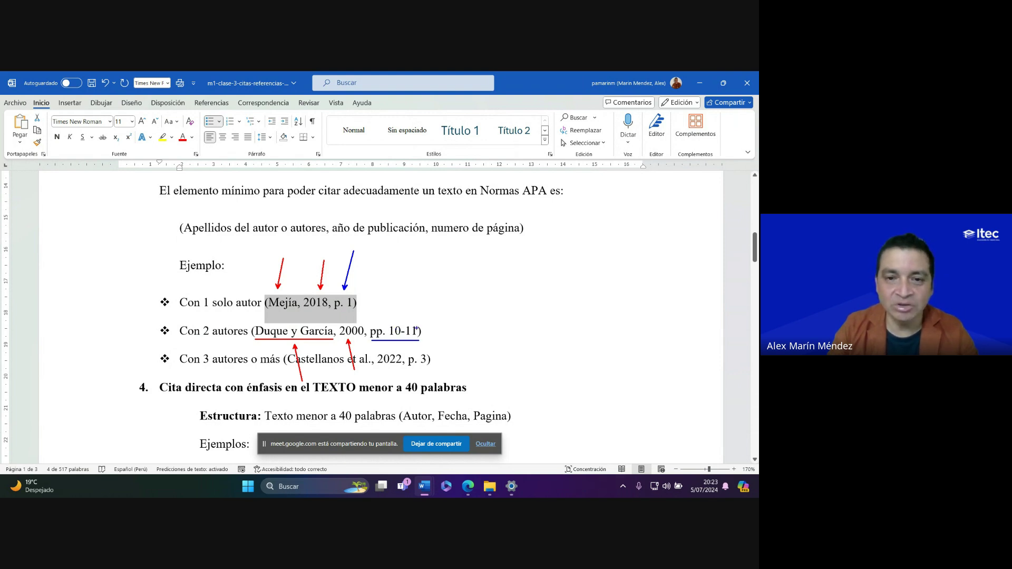
drag(376, 323, 376, 285)
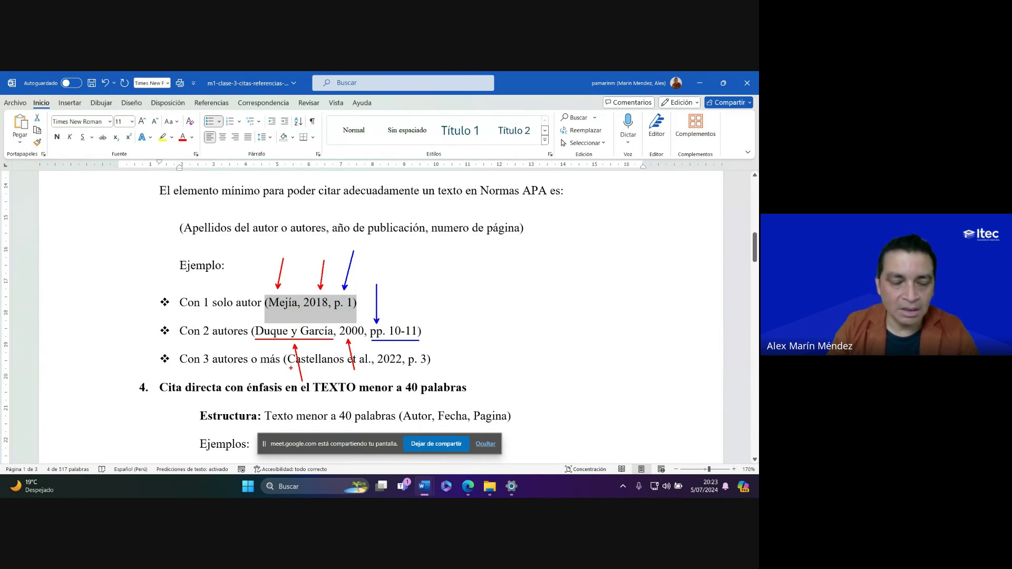
Underline the three-author names in red, arrow page 3 in blue, then erase all ink
drag(287, 368, 372, 368)
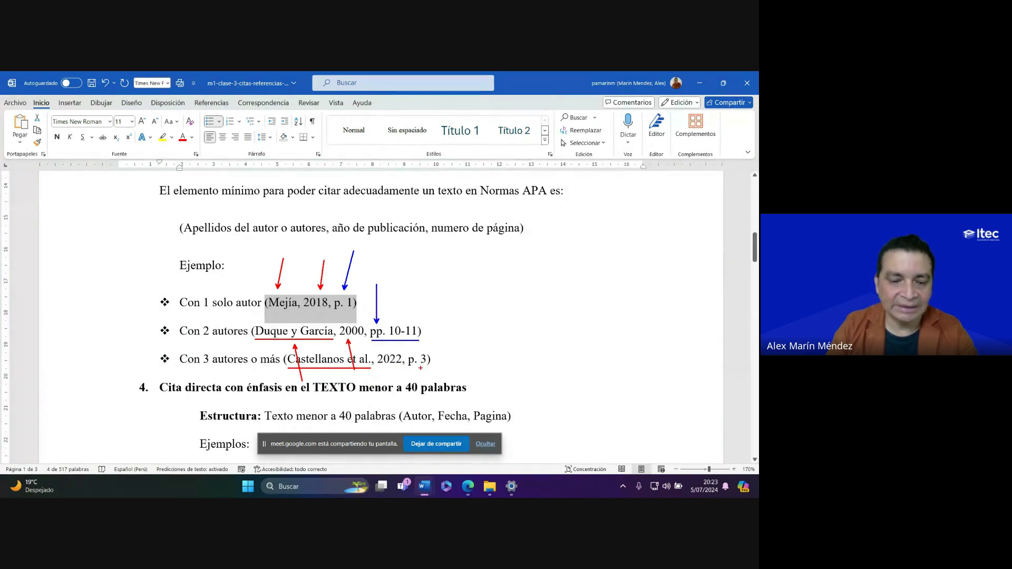
drag(417, 369, 420, 426)
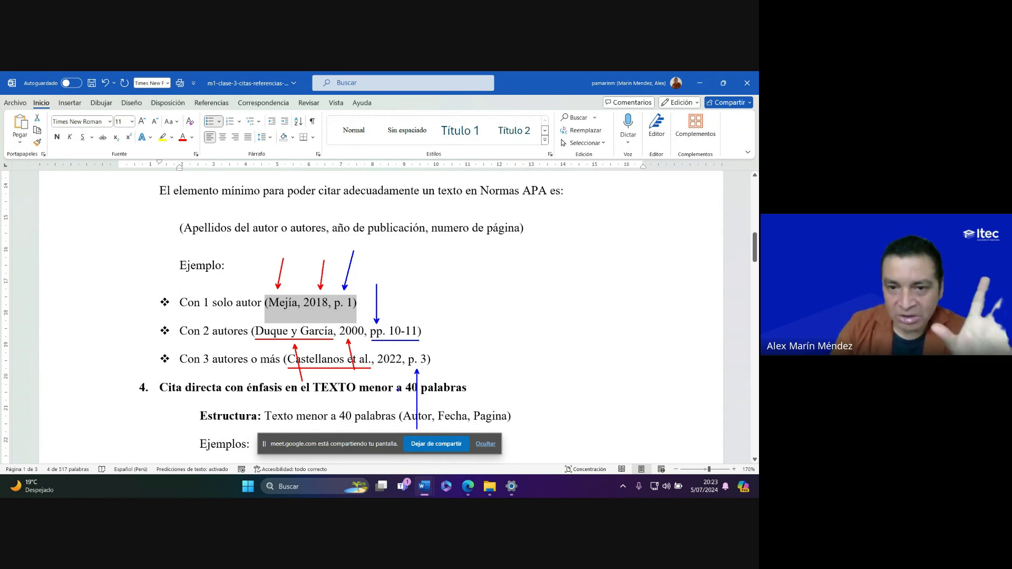
key(Escape)
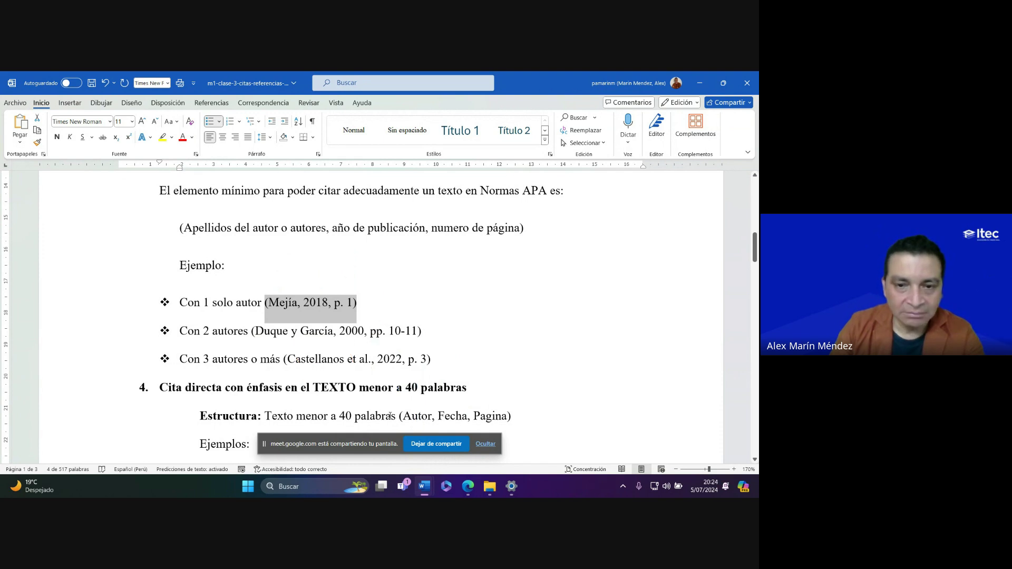
Bring the Meet call forward to check the chat, then return to Documento1 in Word
click(469, 486)
click(424, 447)
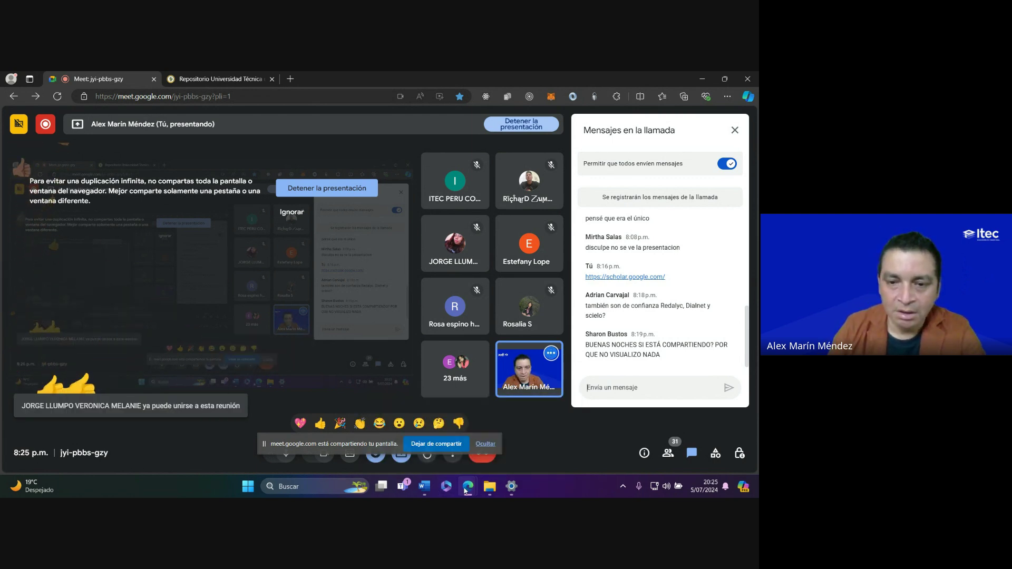
mouse_move(428, 492)
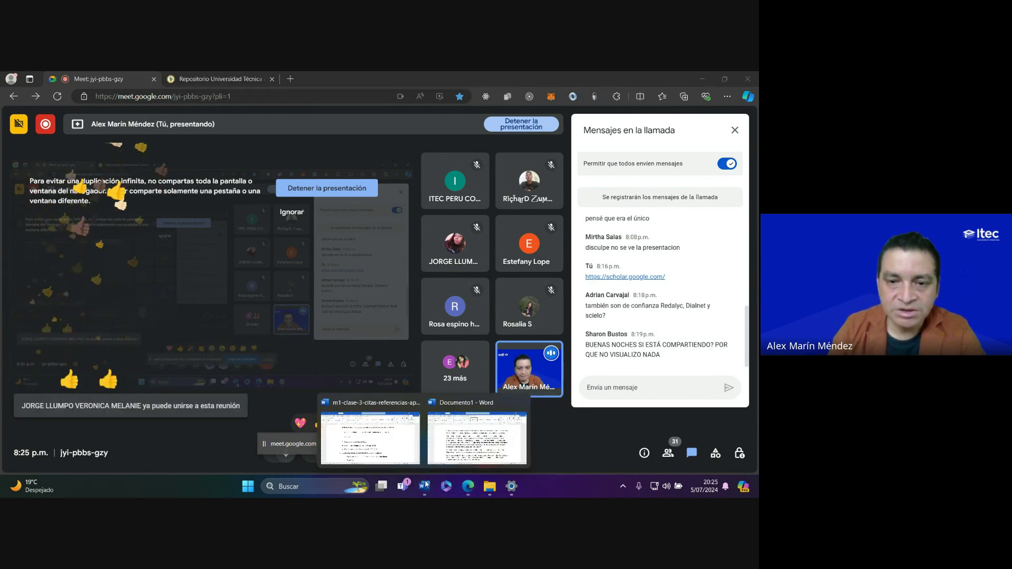
click(400, 438)
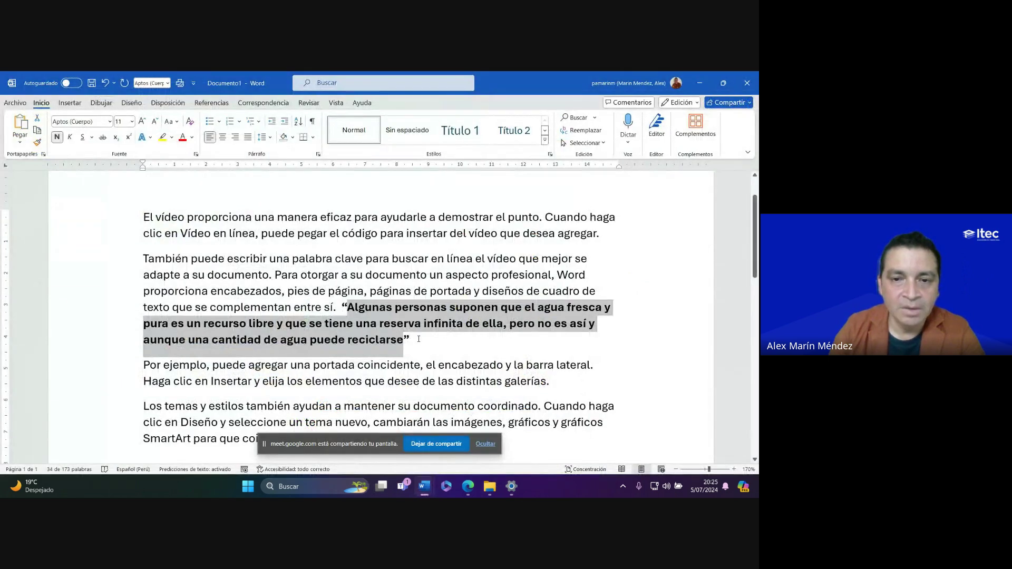
Delete the bold quotation and add a CONCLUSIONES heading in Título 1 style at the top
drag(410, 340, 343, 306)
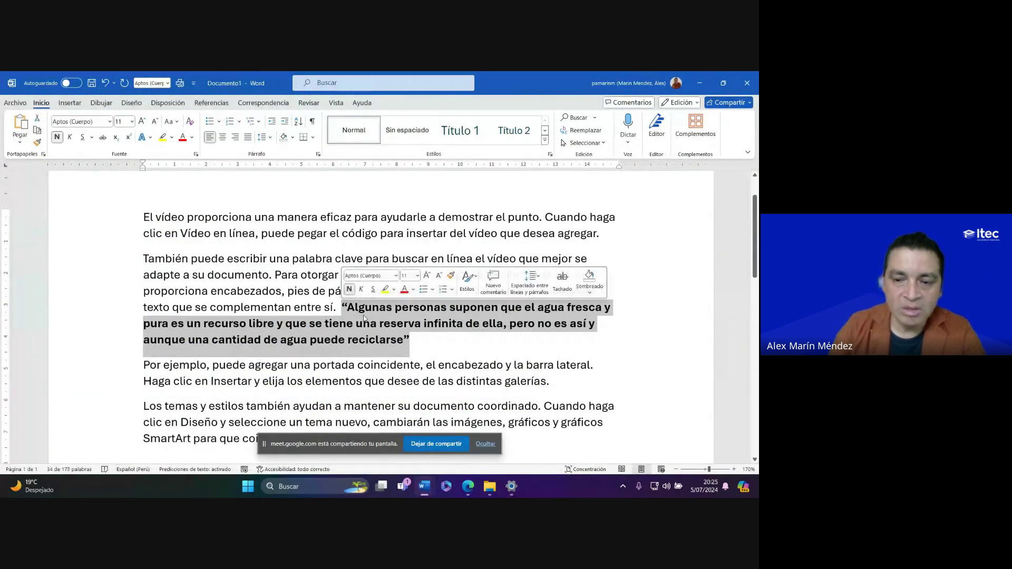
key(Delete)
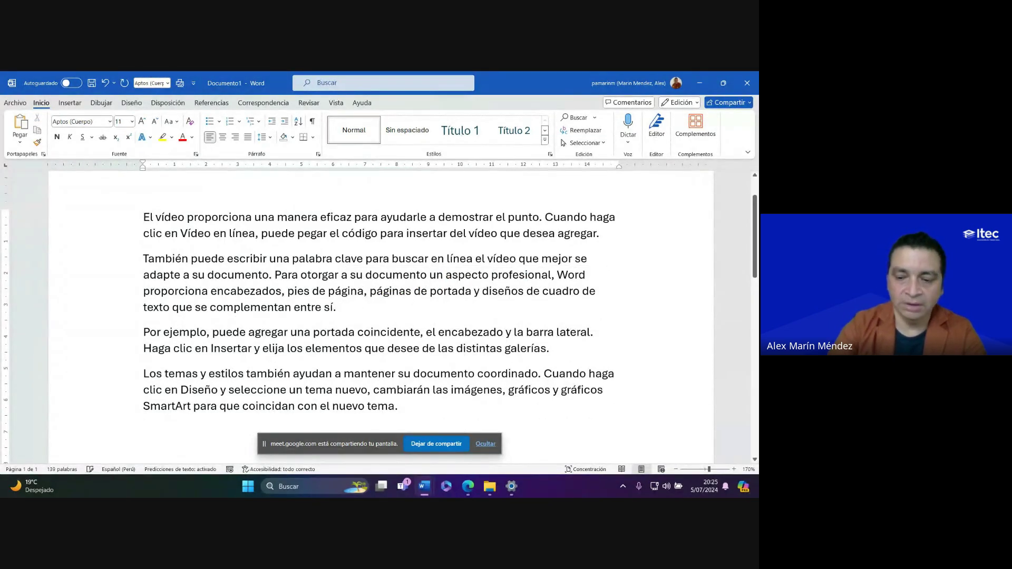
key(Return)
key(Up)
key(Caps_Lock)
text(CONCLUSIONES)
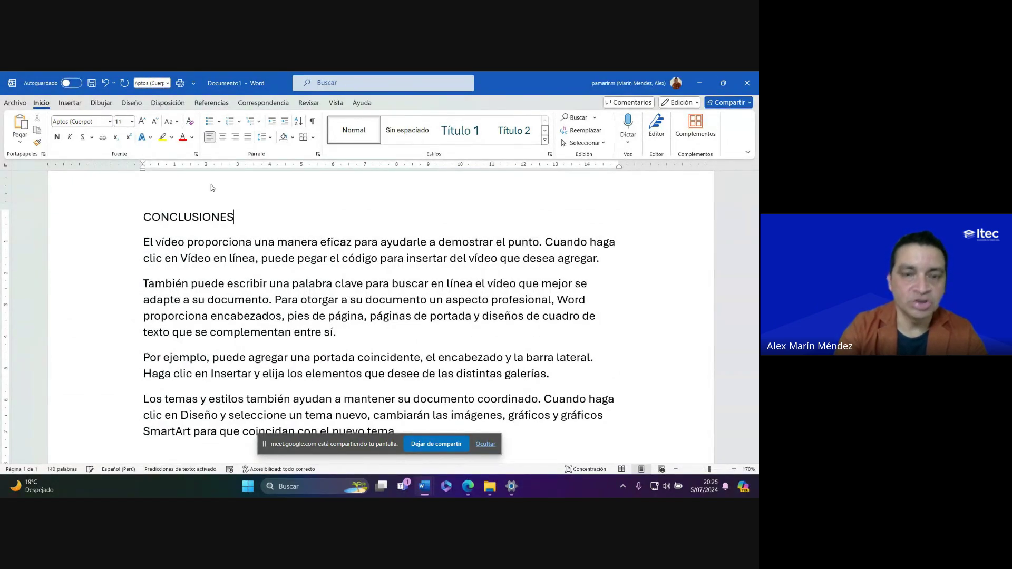
key(shift+Home)
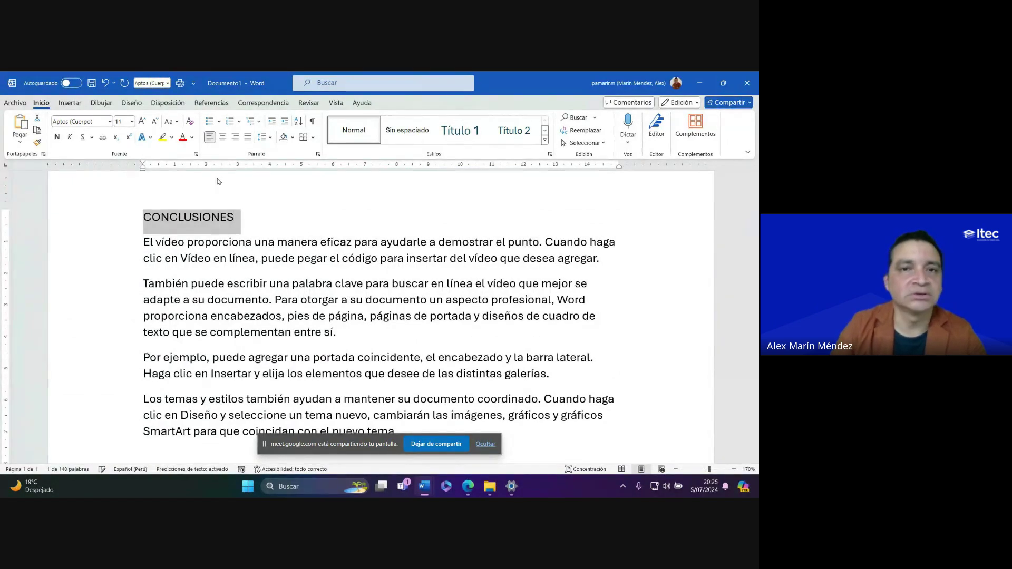
click(459, 130)
click(328, 237)
Insert empty parentheses after 'adapte a su documento' with the cursor inside them
scroll(348, 306, down, 2)
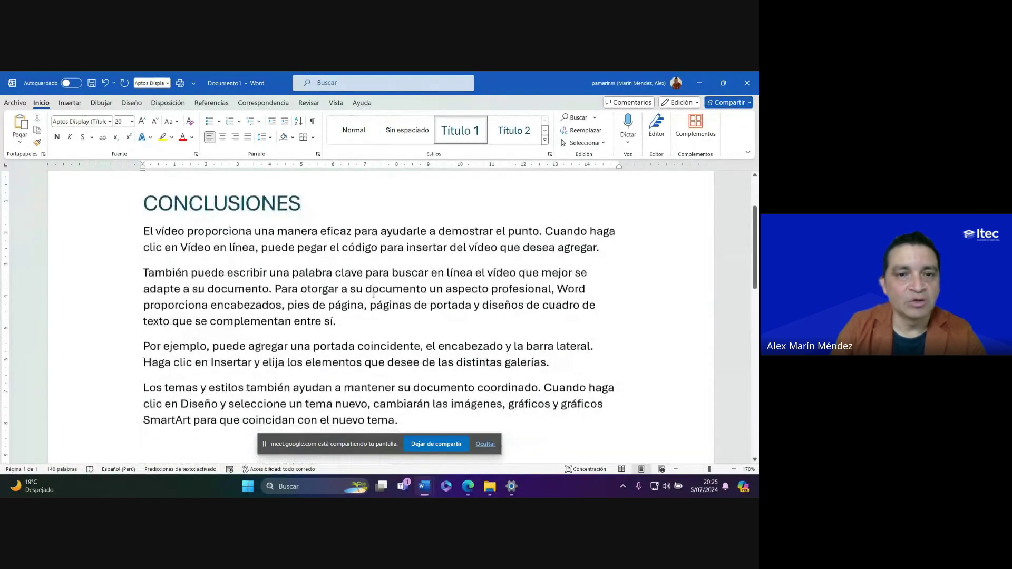
scroll(337, 321, up, 1)
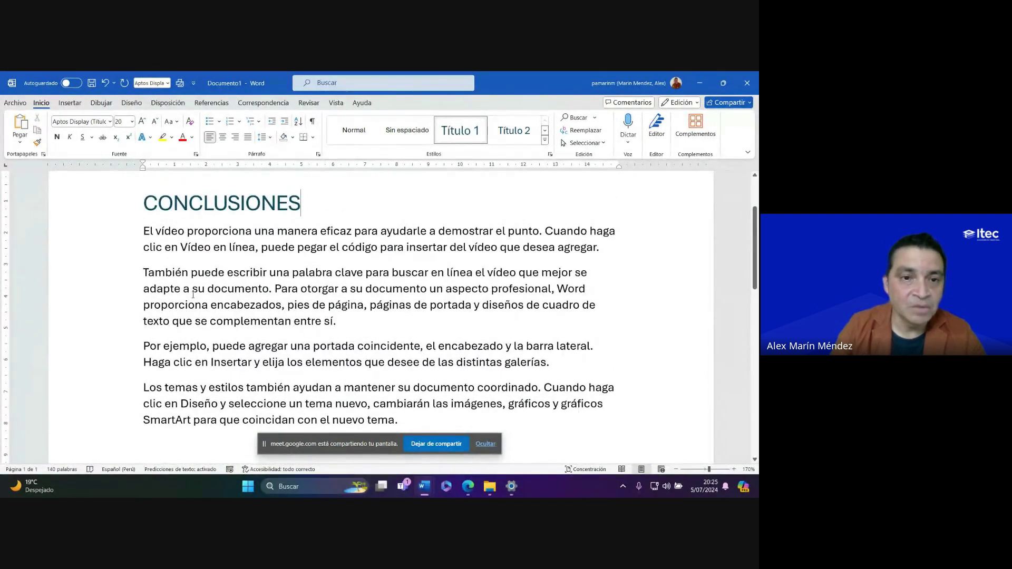
drag(143, 272, 274, 290)
click(275, 290)
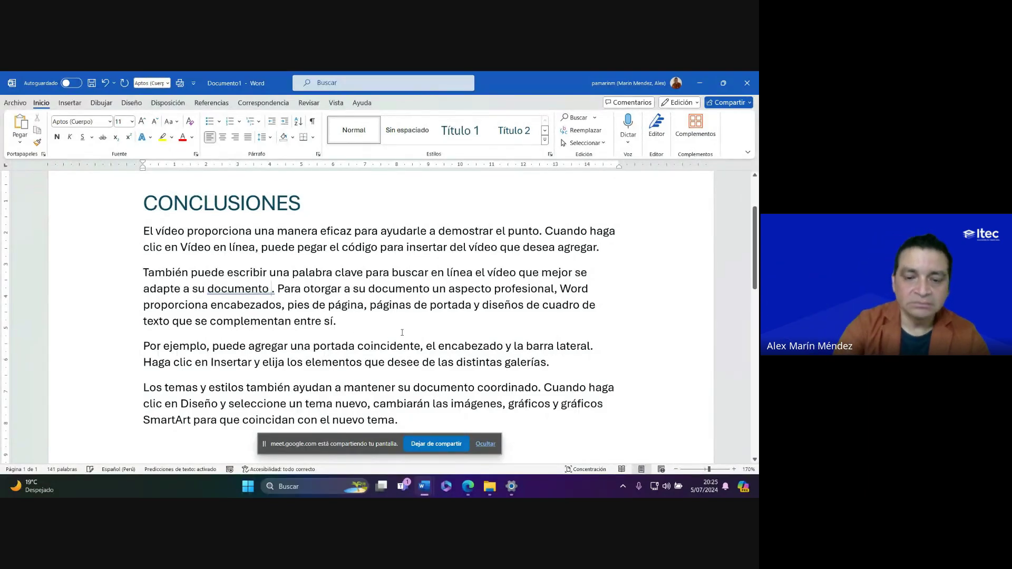
text(())
key(Left)
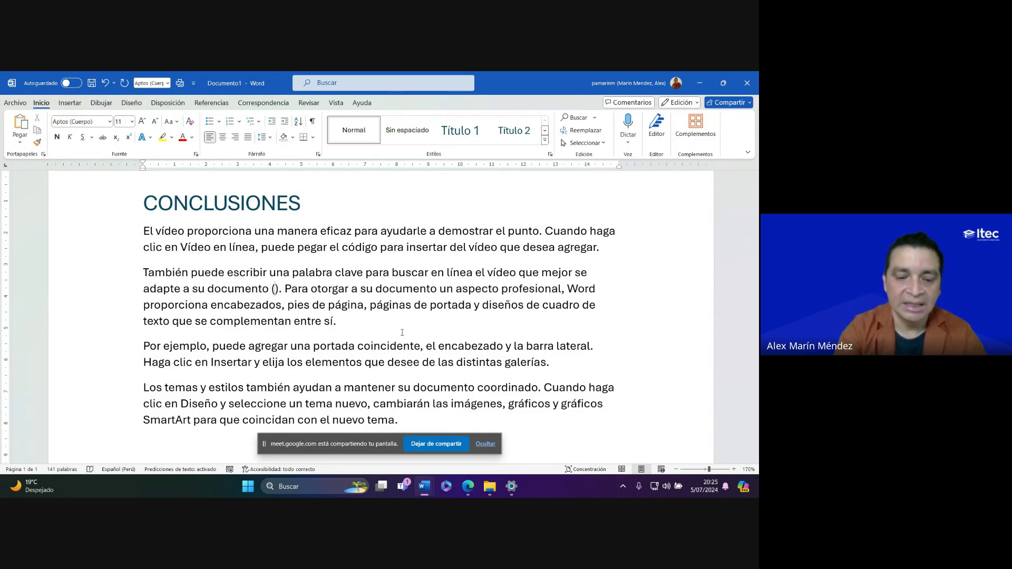
Fill the parentheses with the author's surname, 2024, p. 67, and select the citation
text(mAR)
key(BackSpace)
key(BackSpace)
key(BackSpace)
key(Caps_Lock)
text(Mar)
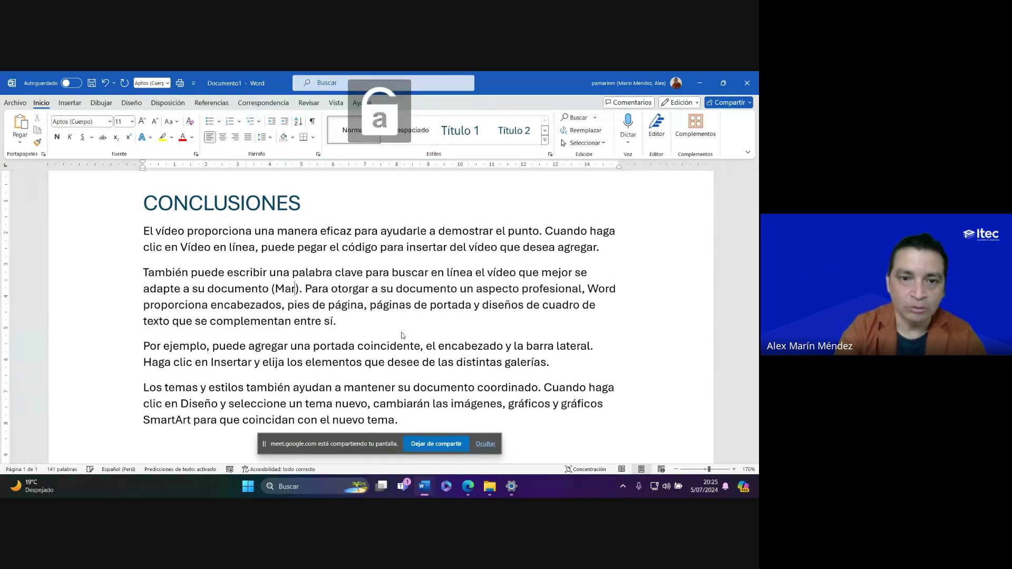
text(ín, )
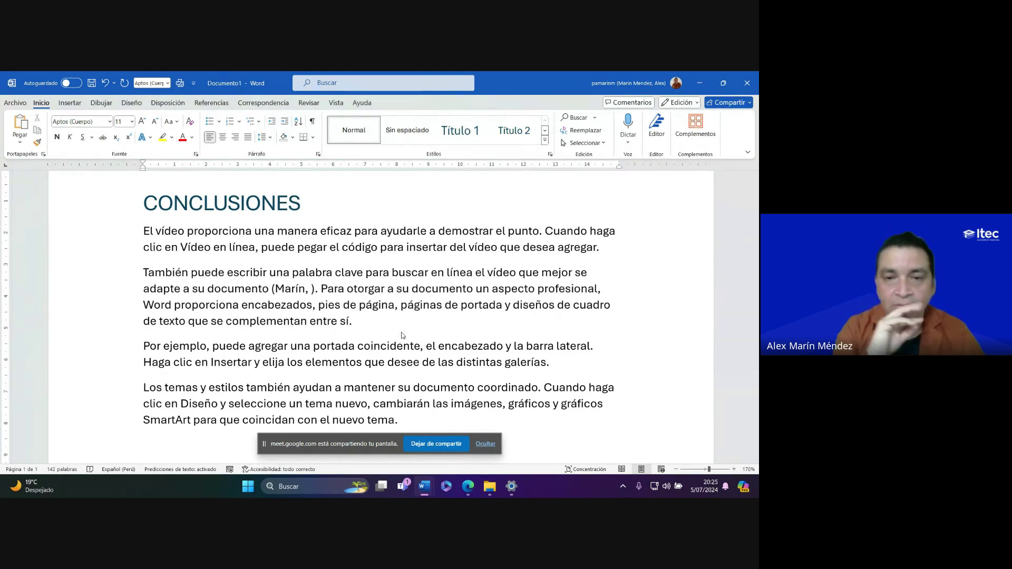
text(2024)
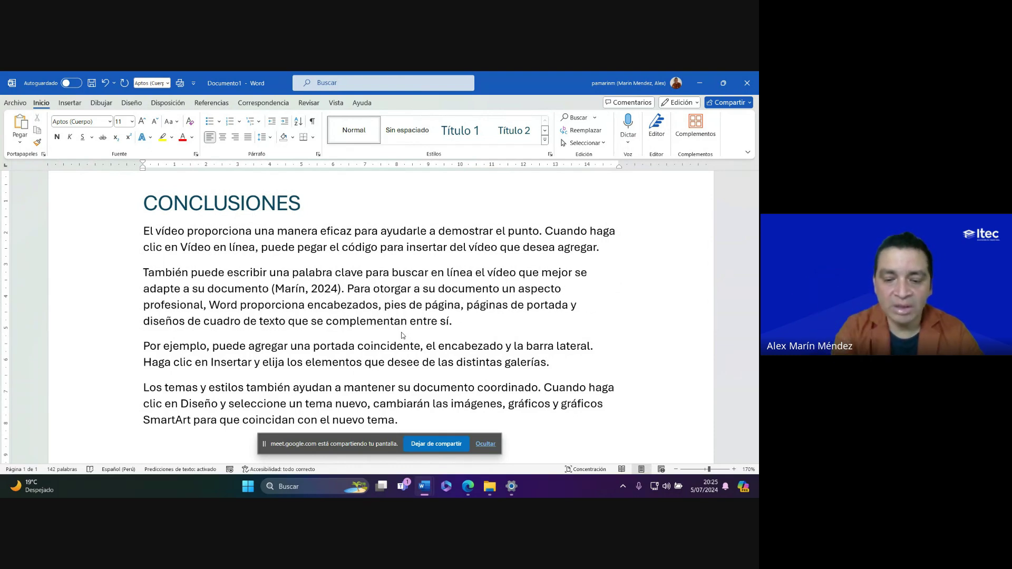
text(, p. )
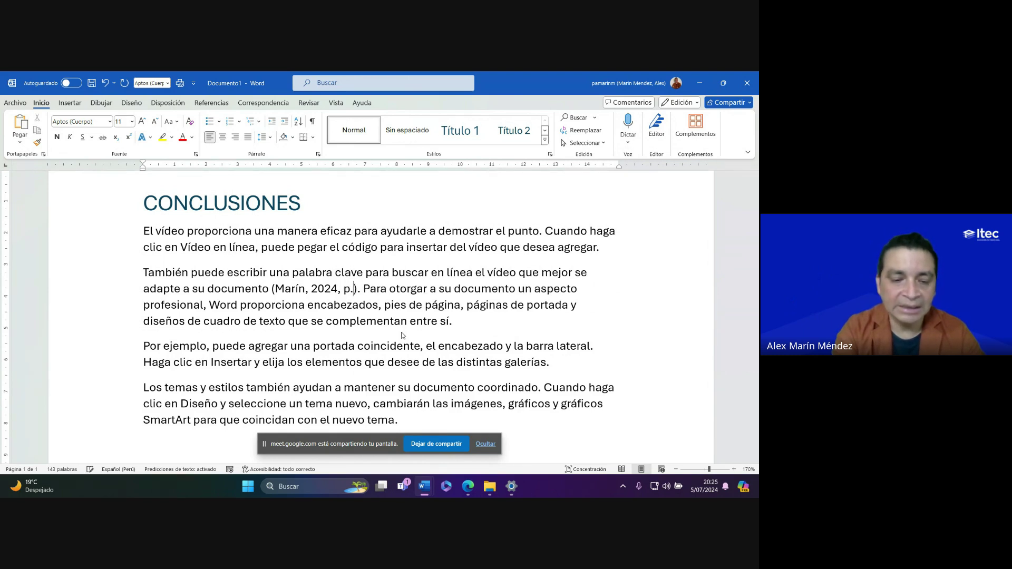
text(67)
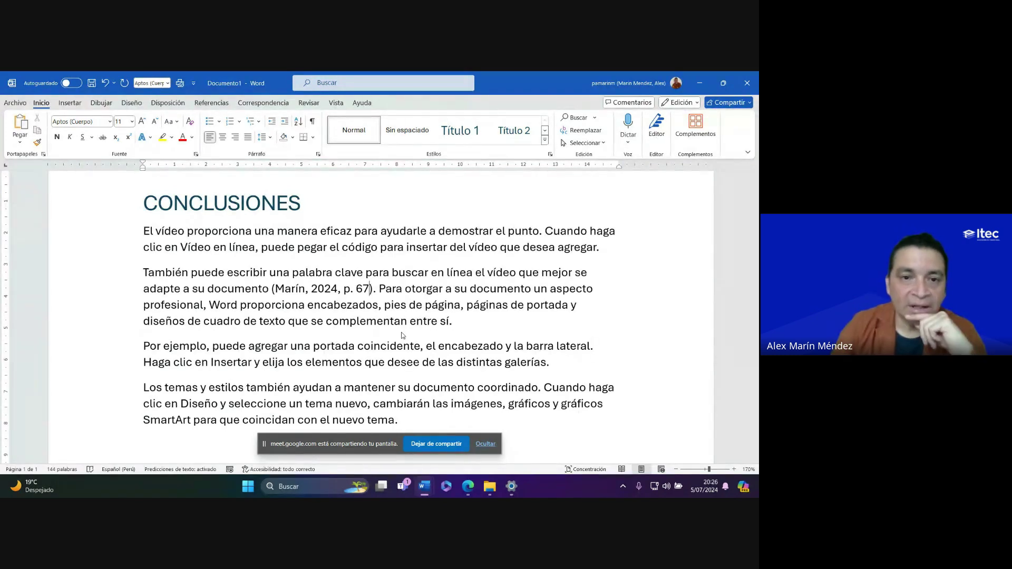
drag(272, 289, 375, 289)
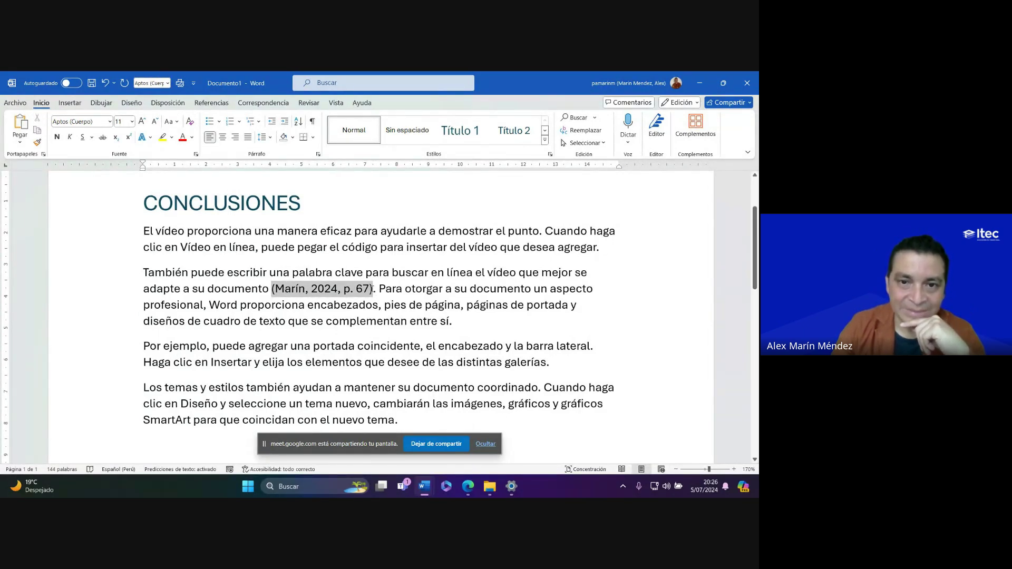
Highlight the citation yellow and add quotation marks around the sentence before it
click(163, 137)
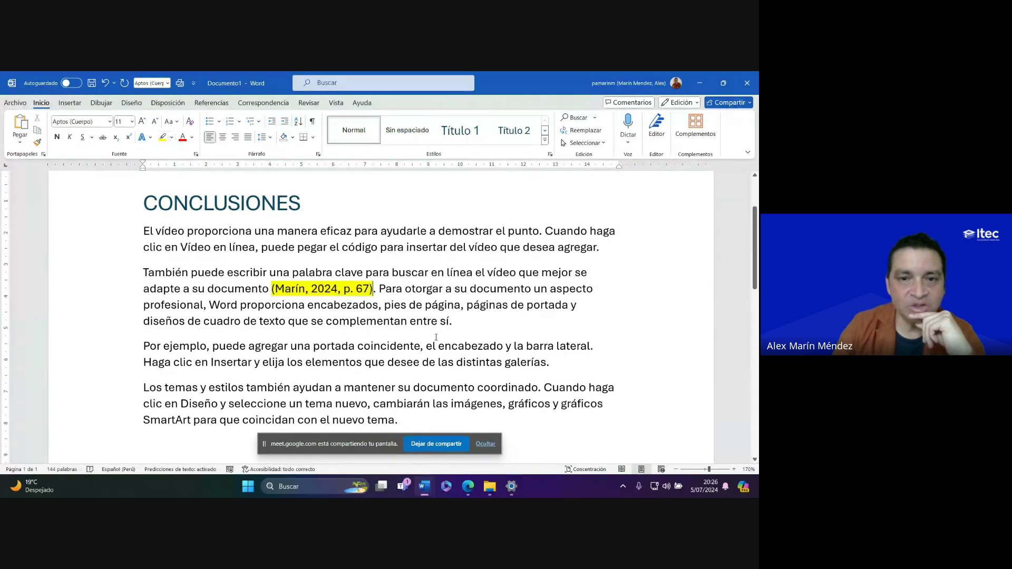
drag(270, 287, 162, 270)
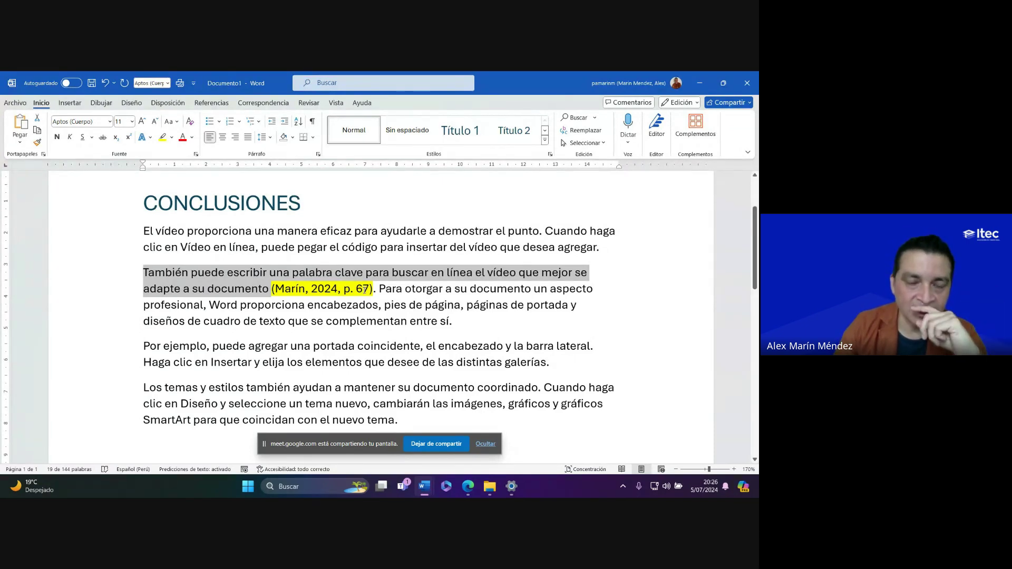
click(145, 272)
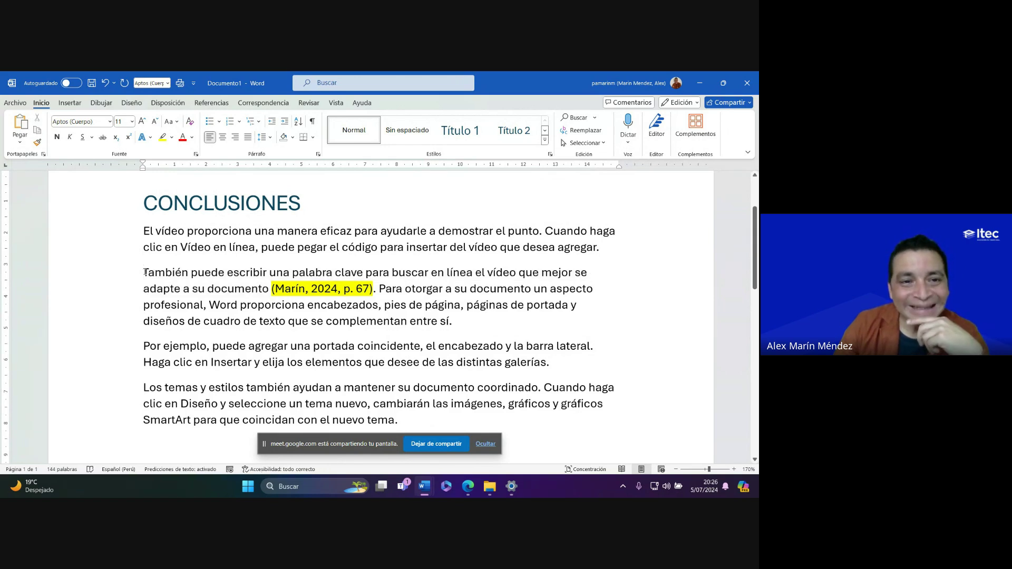
text(")
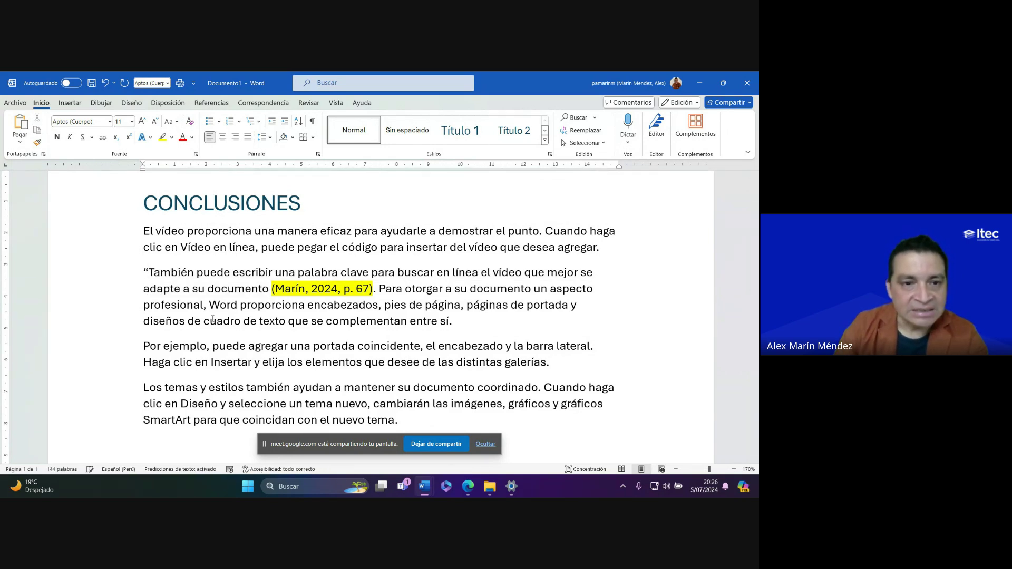
click(270, 289)
text(")
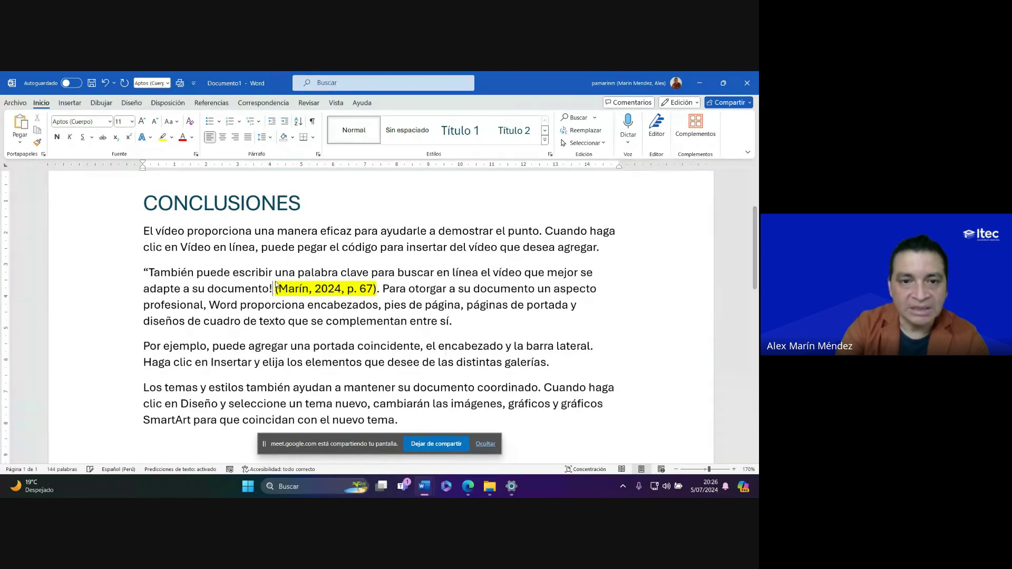
Remove the added quotation marks and stray characters from around the sentence
key(BackSpace)
text(")
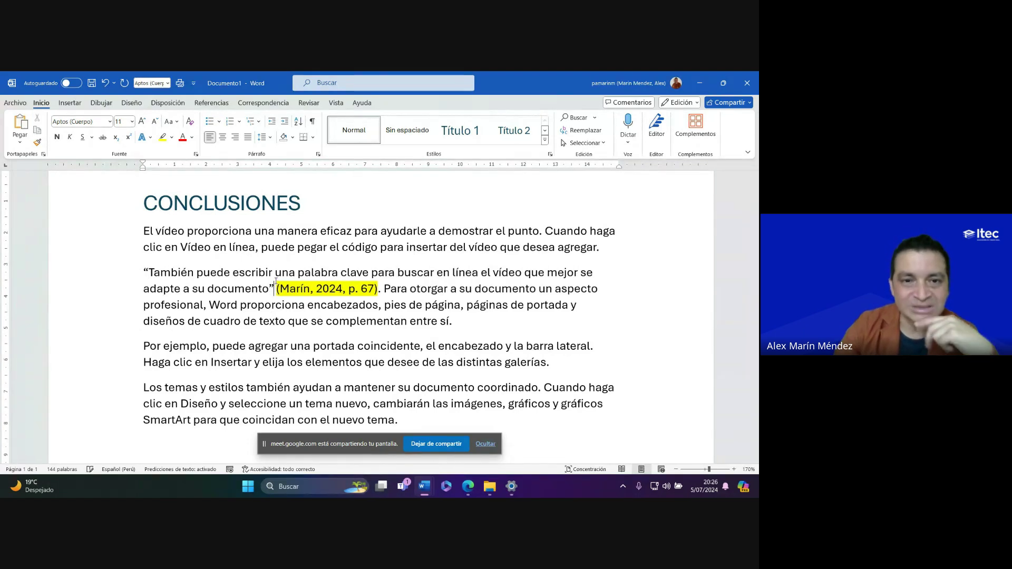
key(BackSpace)
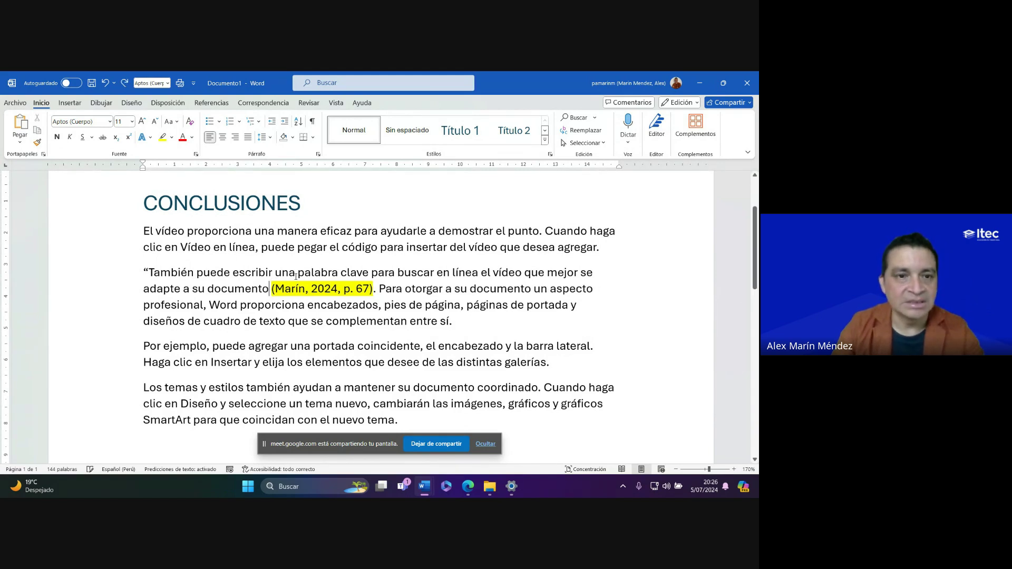
text(!)
key(BackSpace)
key(ctrl+Up)
key(Delete)
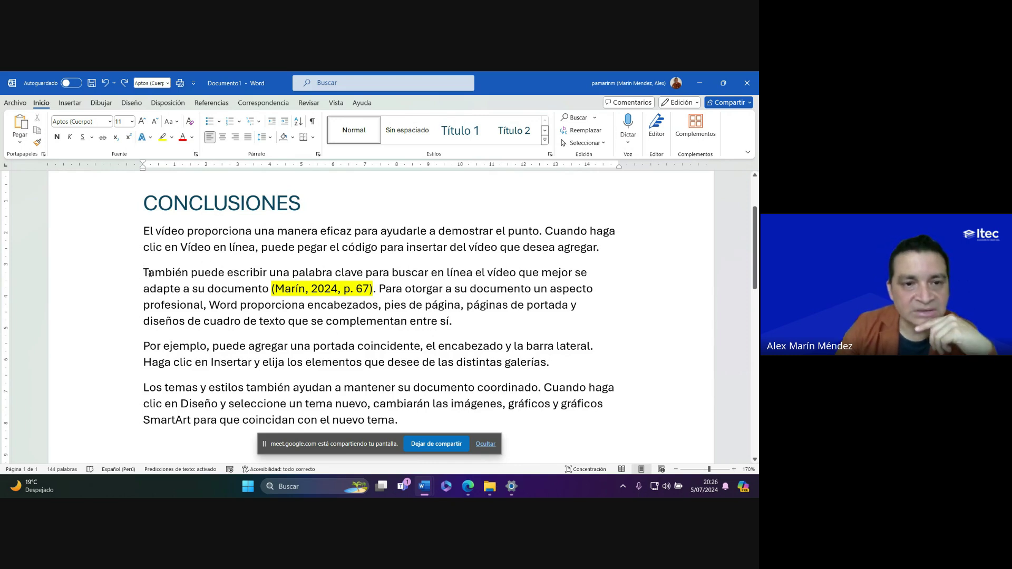
drag(141, 274, 231, 283)
click(228, 288)
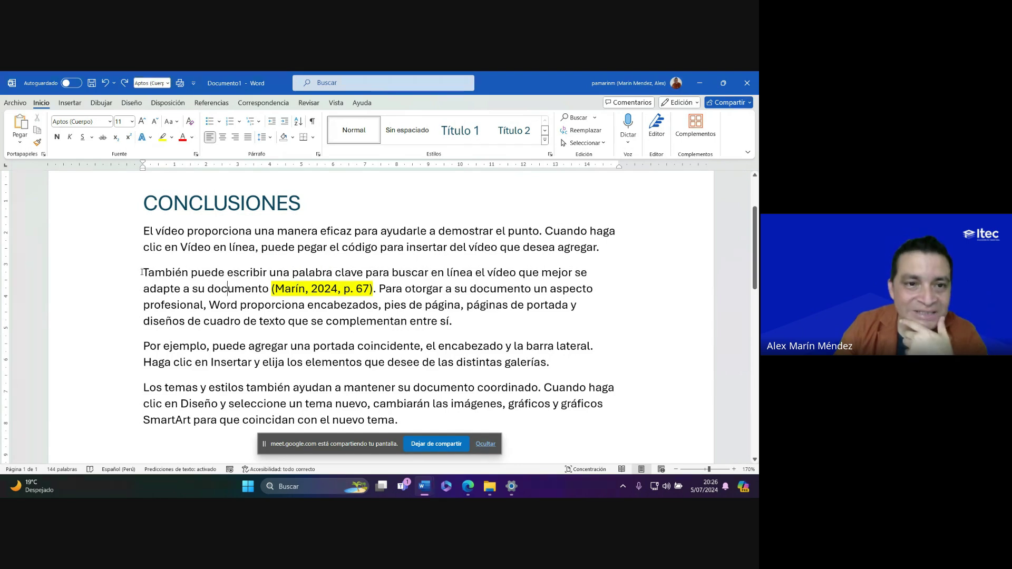
drag(141, 272, 270, 289)
double_click(289, 288)
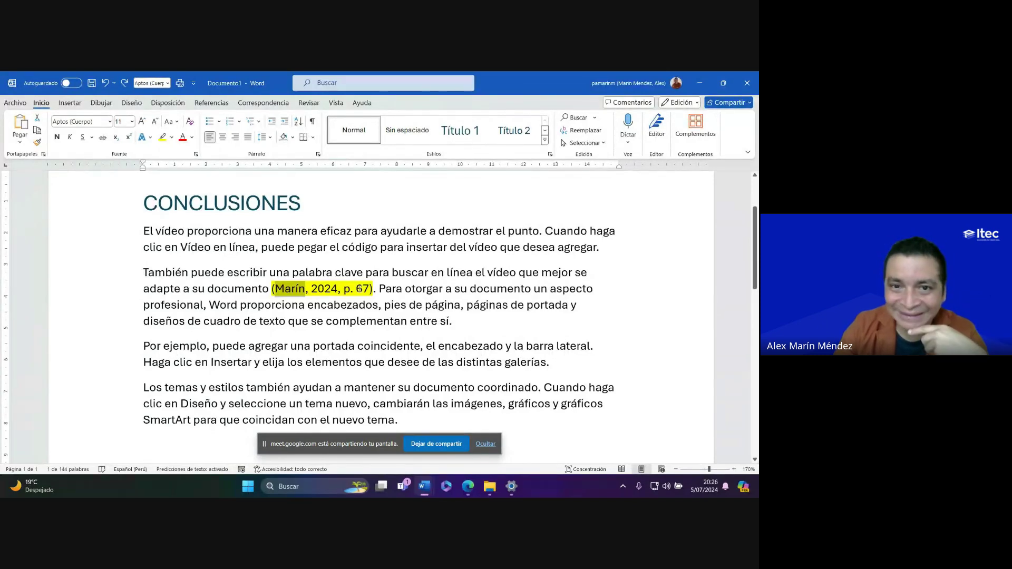
drag(148, 272, 257, 284)
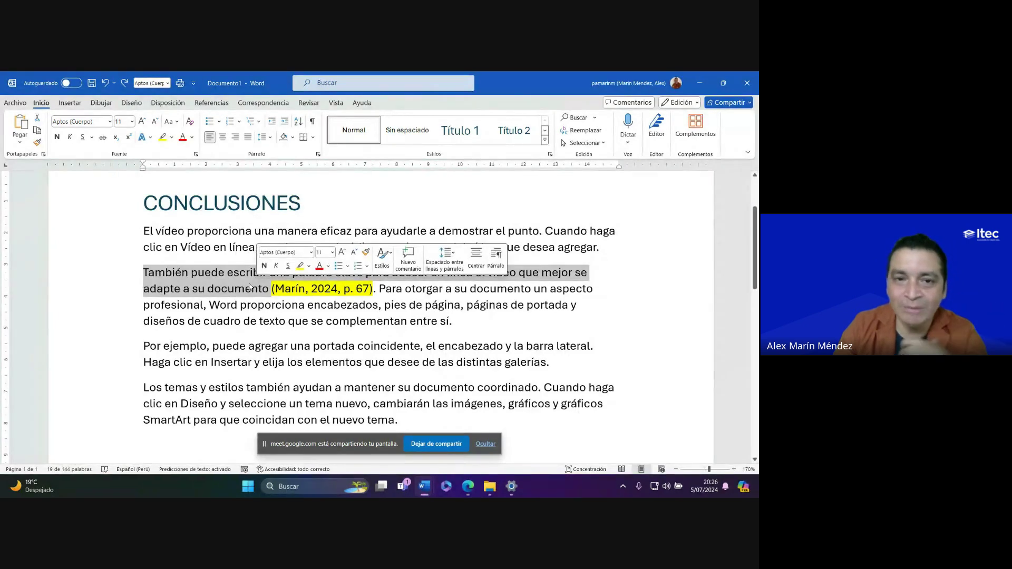
click(222, 289)
drag(144, 273, 375, 288)
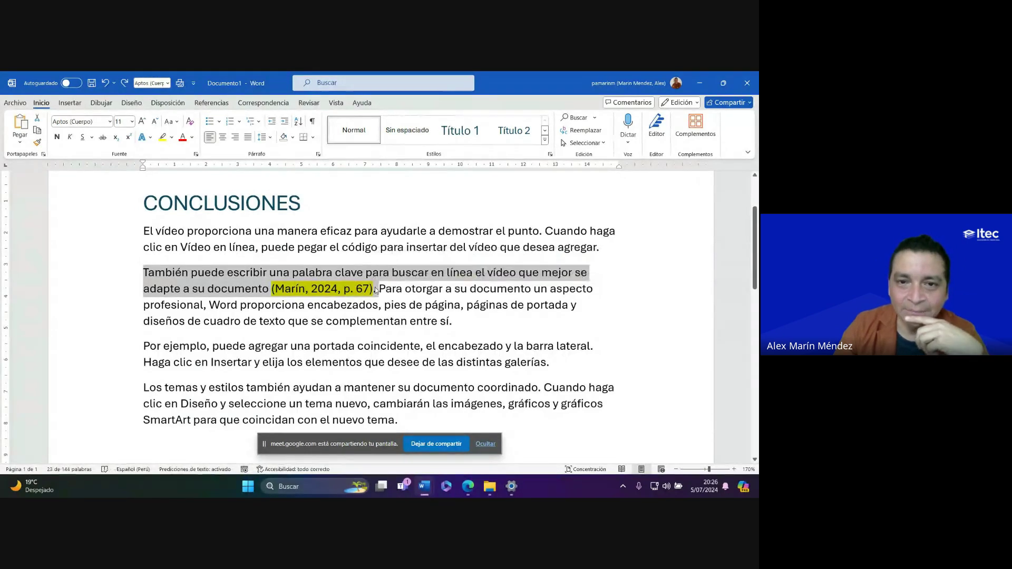
click(376, 288)
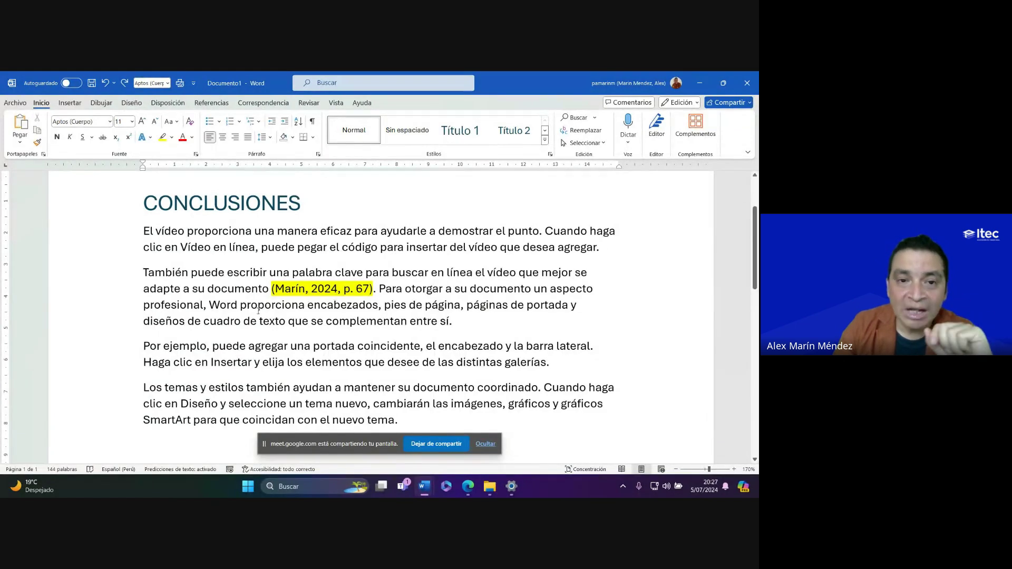
drag(144, 274, 376, 289)
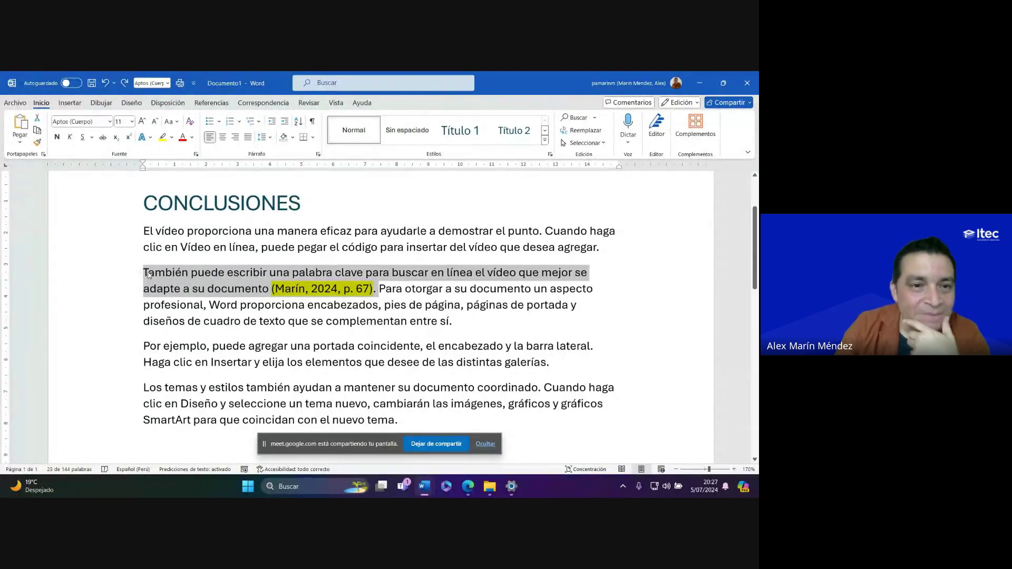
drag(144, 273, 265, 289)
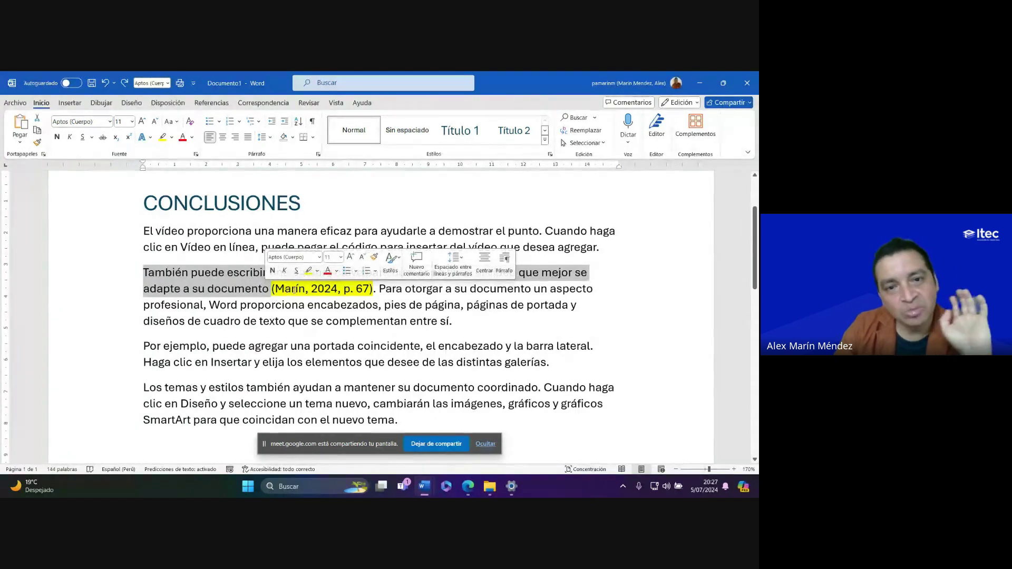
click(296, 289)
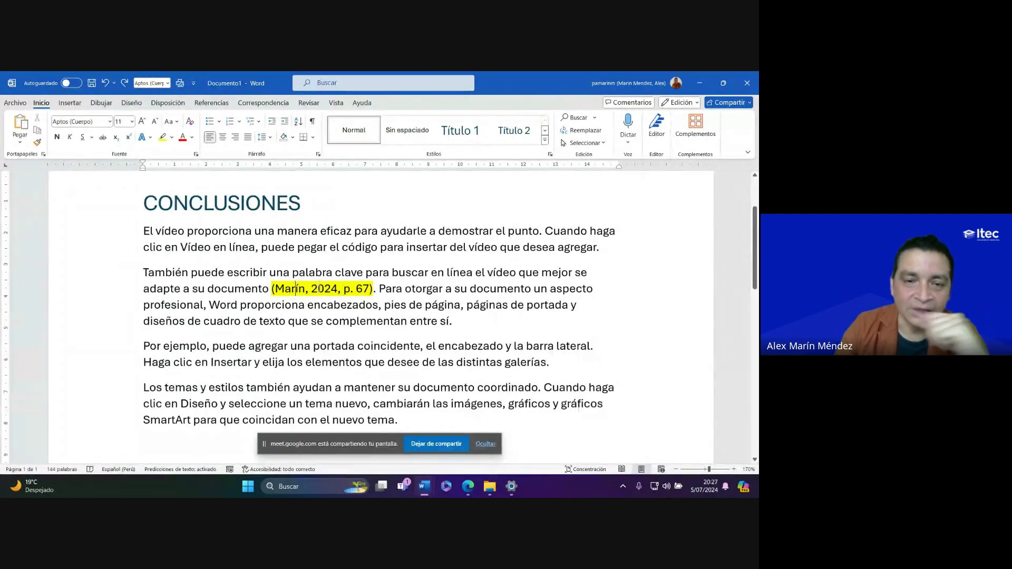
drag(144, 272, 258, 289)
click(290, 289)
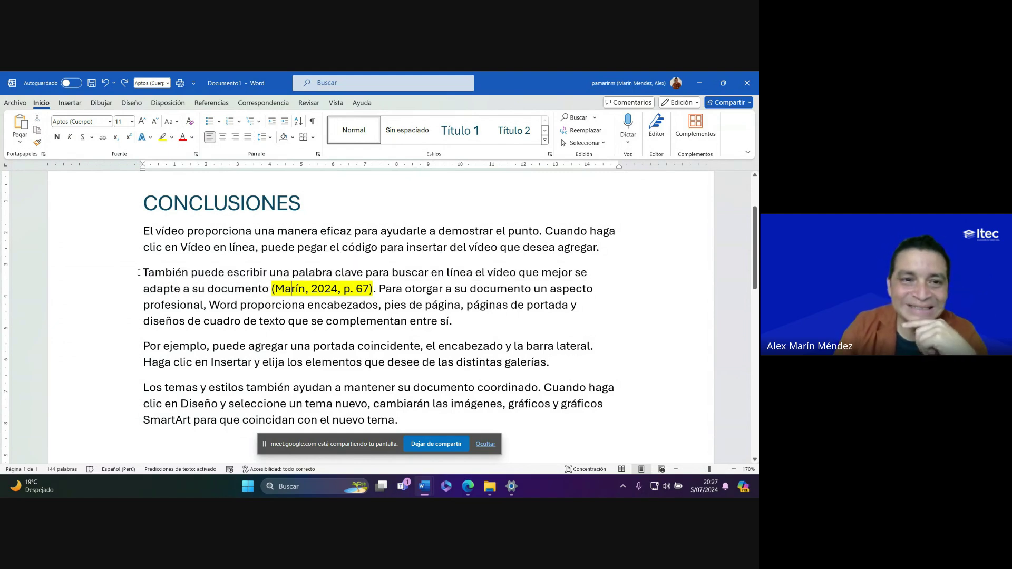
drag(143, 272, 378, 289)
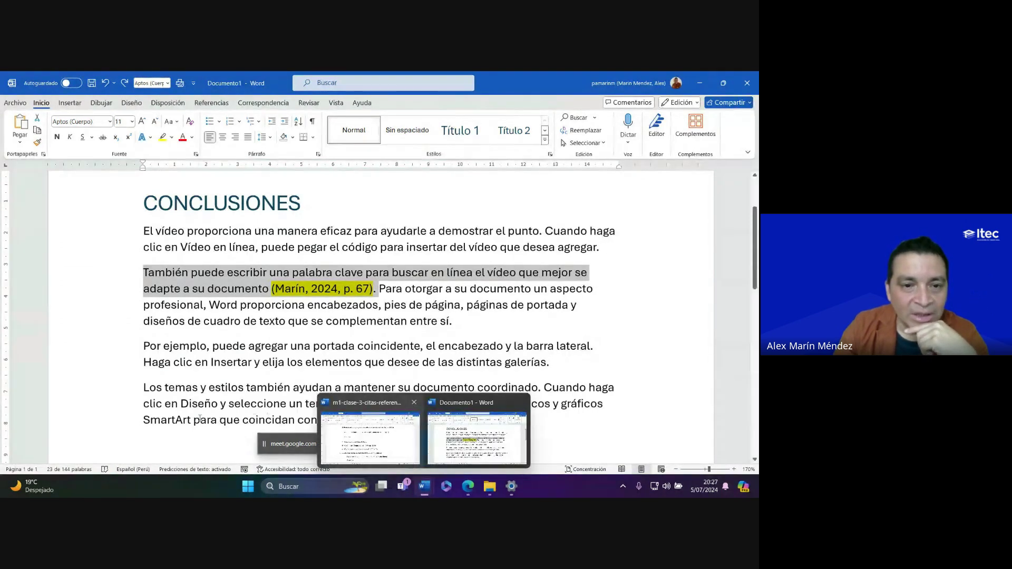
click(213, 347)
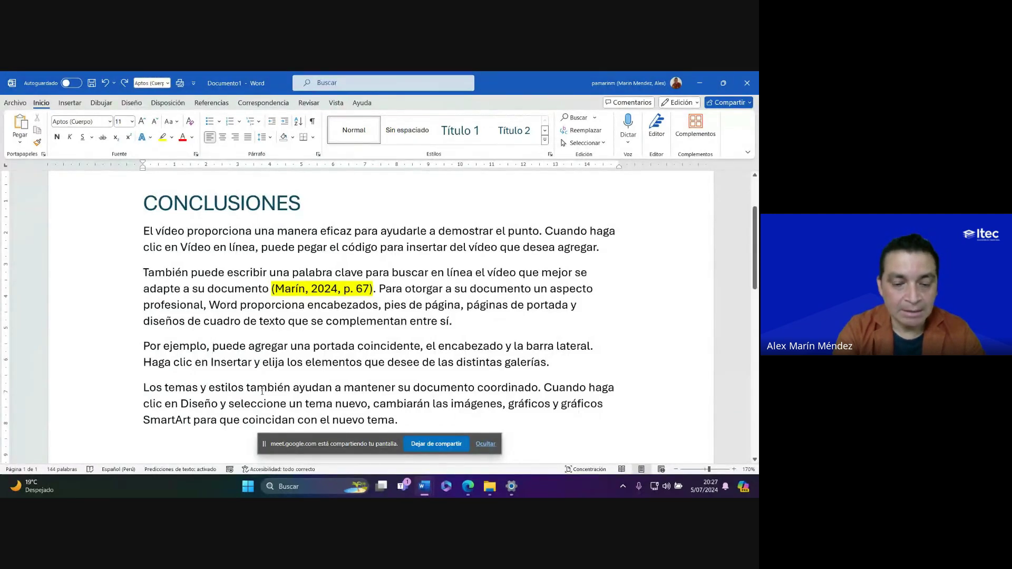
Type the author's narrative citation '(2021) afirma que' before 'puede' and quote the clause through 'lateral'
text(Milei)
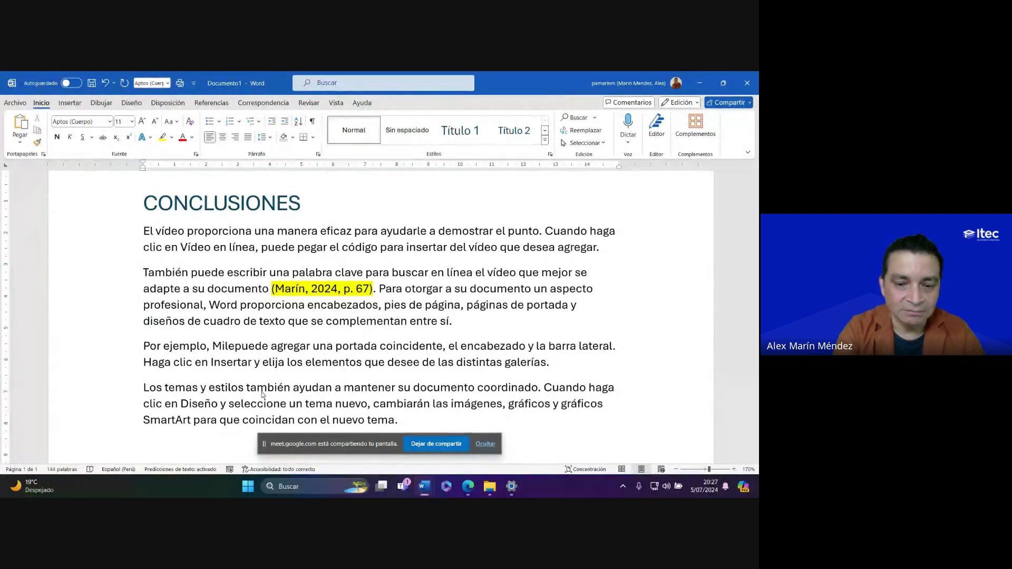
text( ()
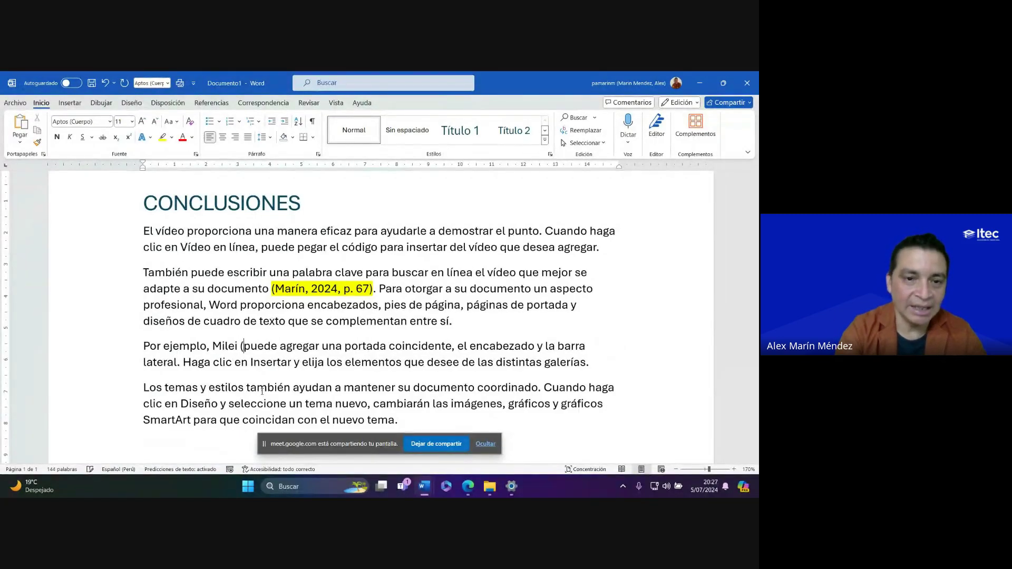
text(2021)
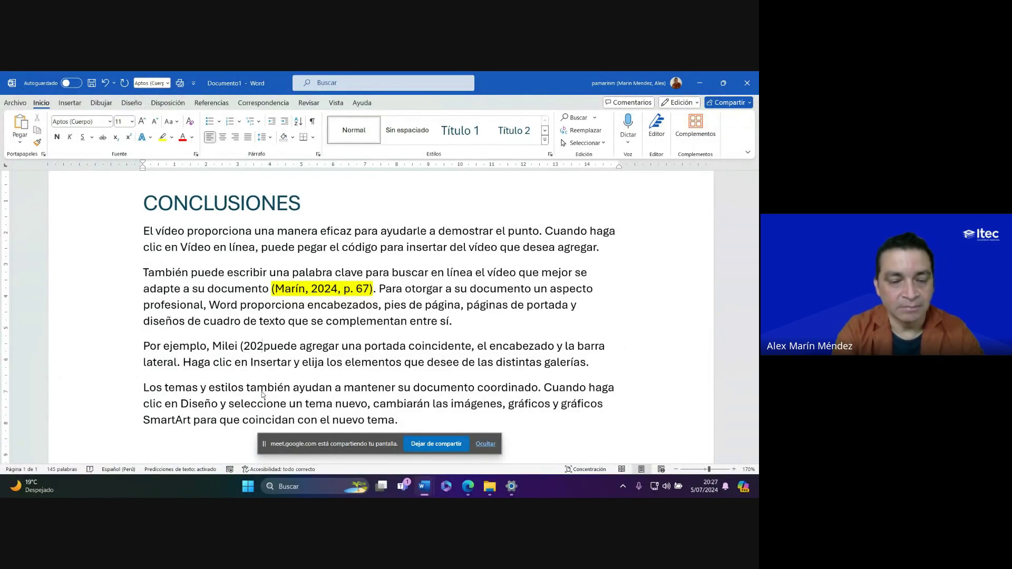
text() )
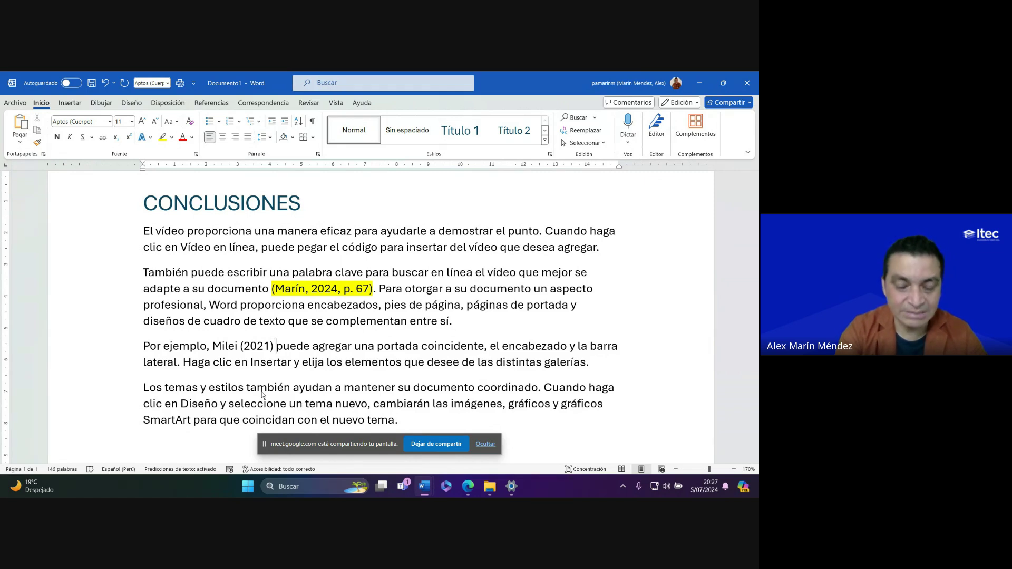
text(afirma que “)
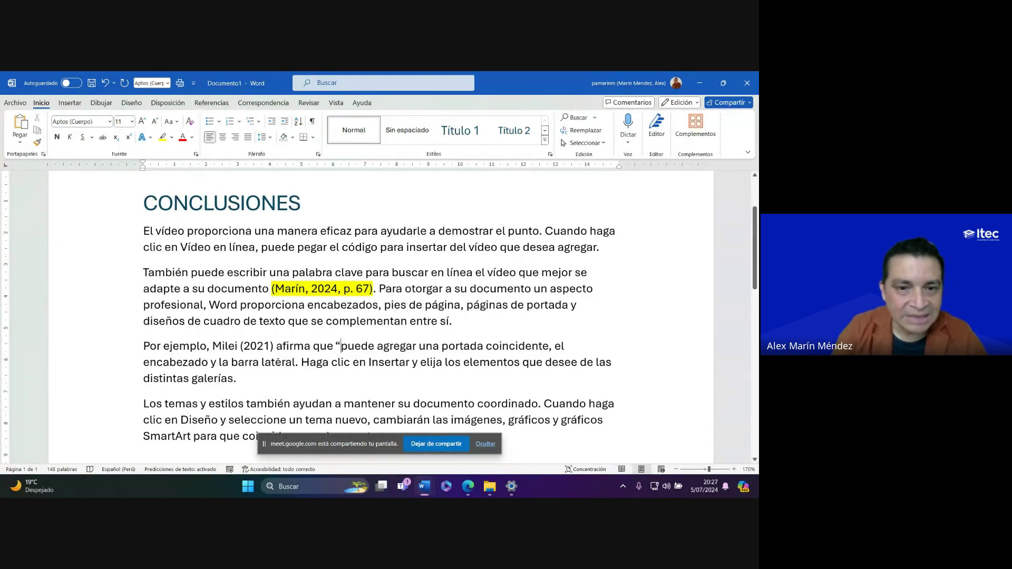
text(”)
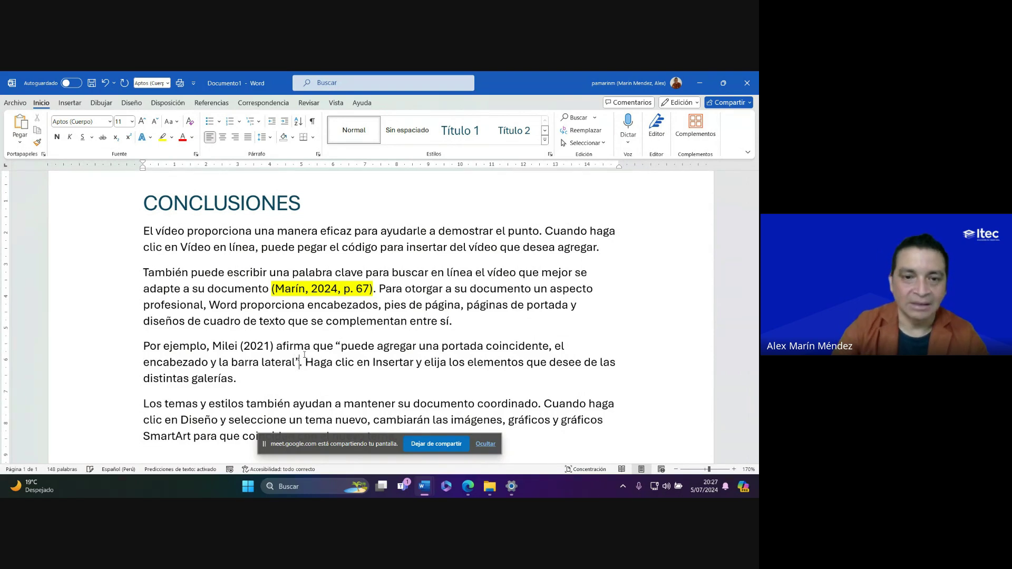
Highlight the sentence ending in the parenthetical citation in yellow
drag(299, 362, 212, 346)
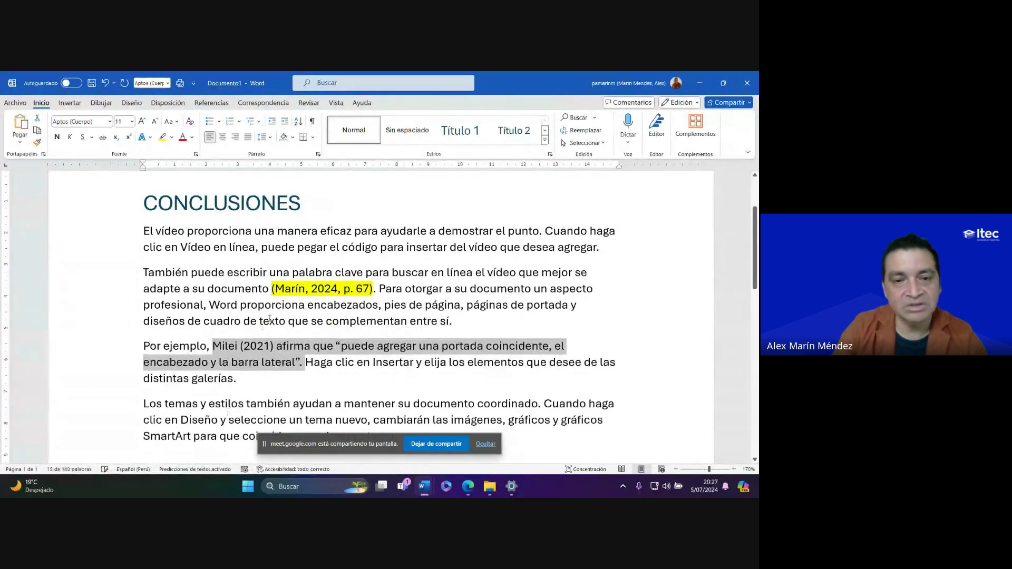
click(277, 366)
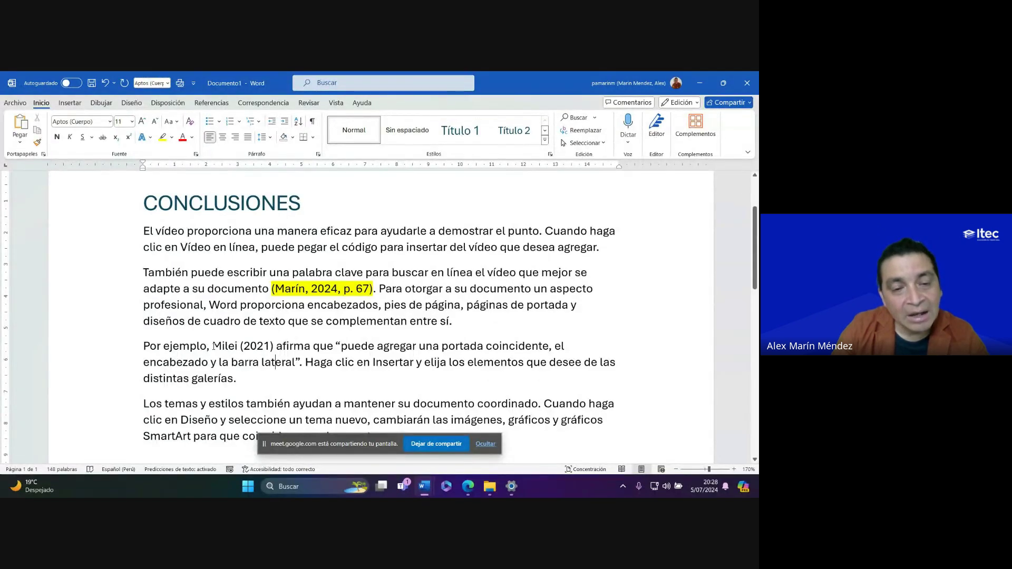
drag(213, 346, 273, 342)
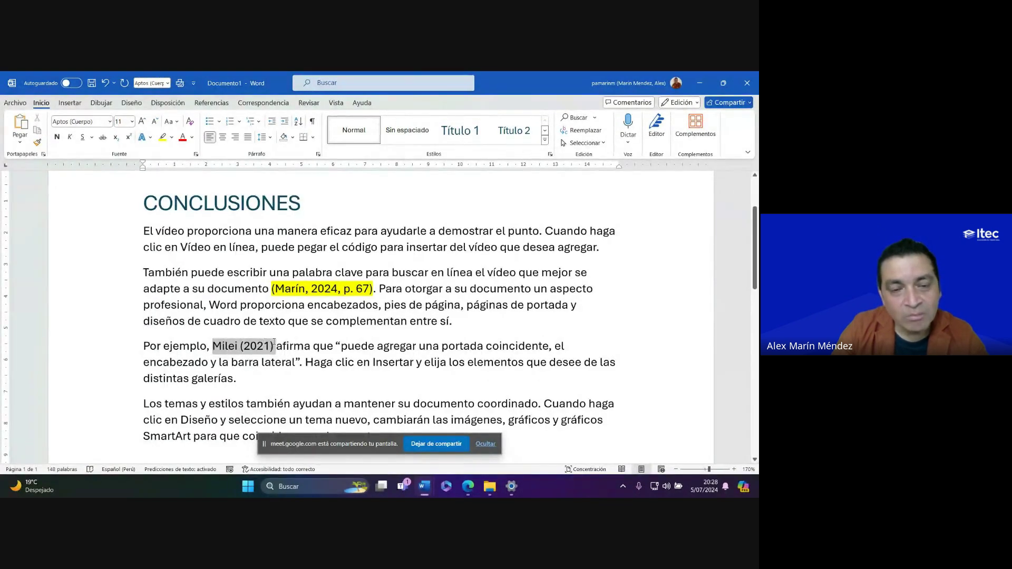
drag(213, 346, 302, 361)
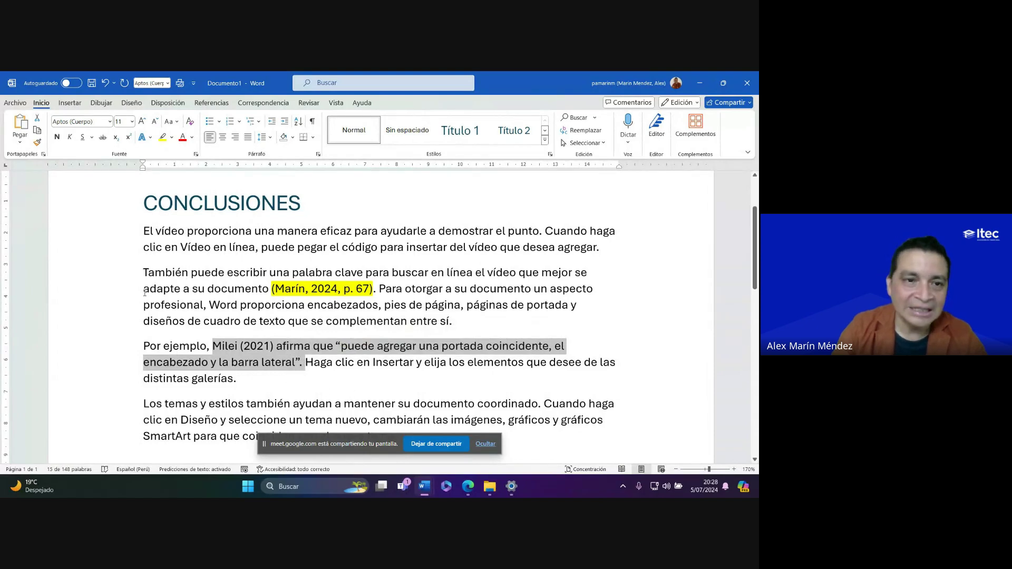
drag(143, 274, 374, 290)
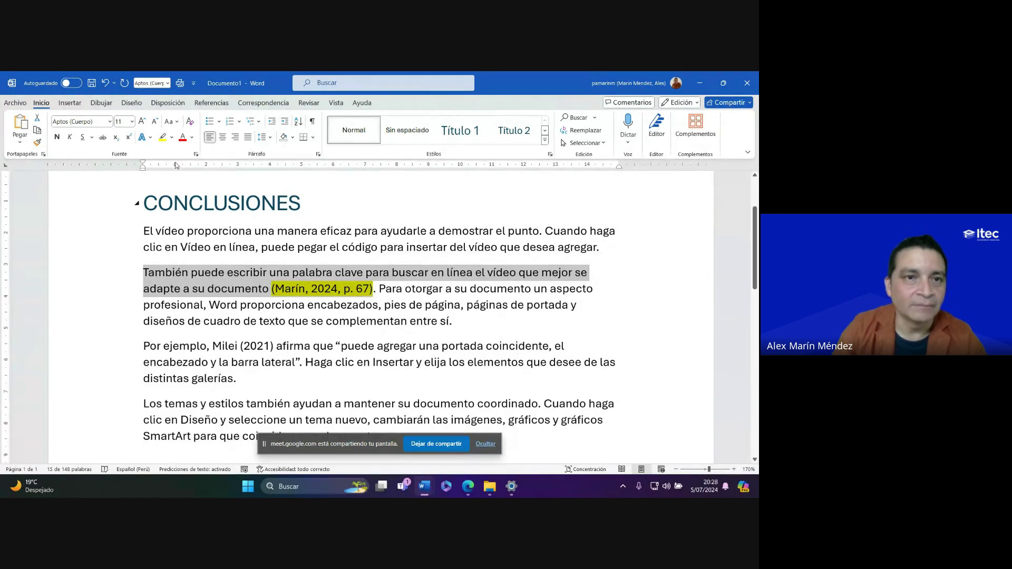
click(162, 138)
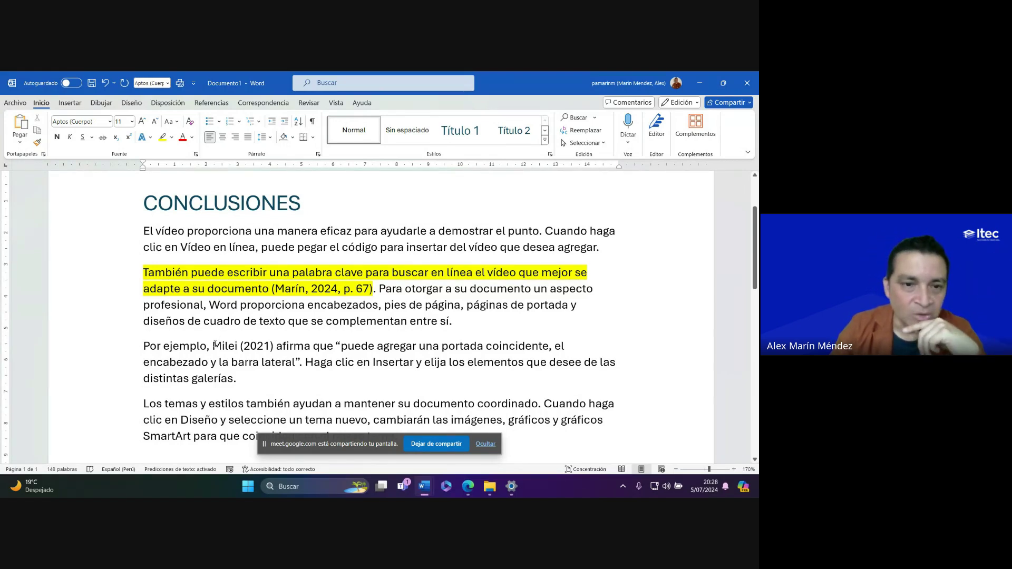
Highlight the 2021 narrative citation and its quoted passage, including the final period, in yellow
mouse_move(215, 346)
mouse_down()
mouse_move(274, 348)
mouse_move(304, 364)
mouse_up()
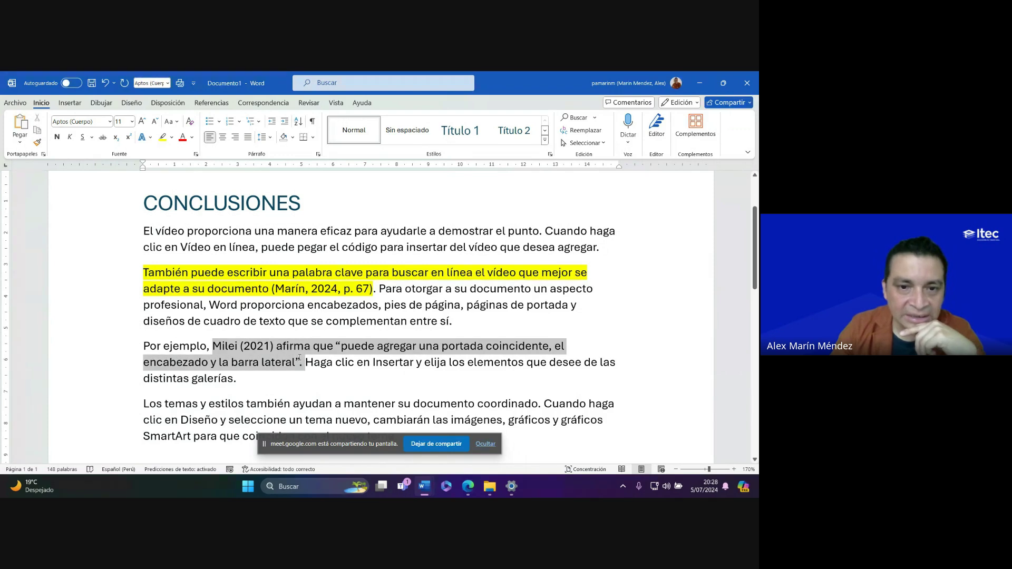
click(164, 137)
click(308, 381)
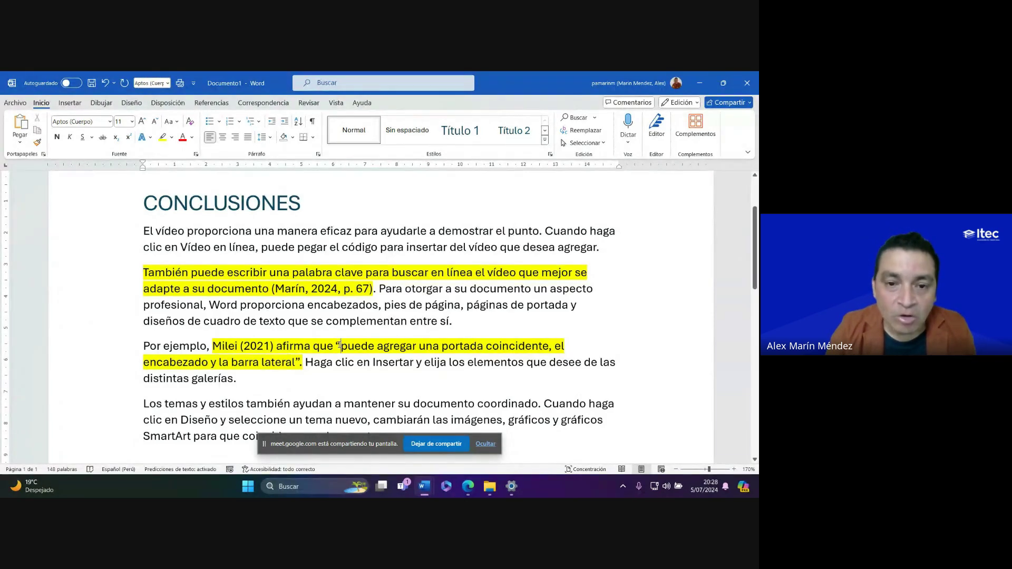
drag(338, 345, 304, 362)
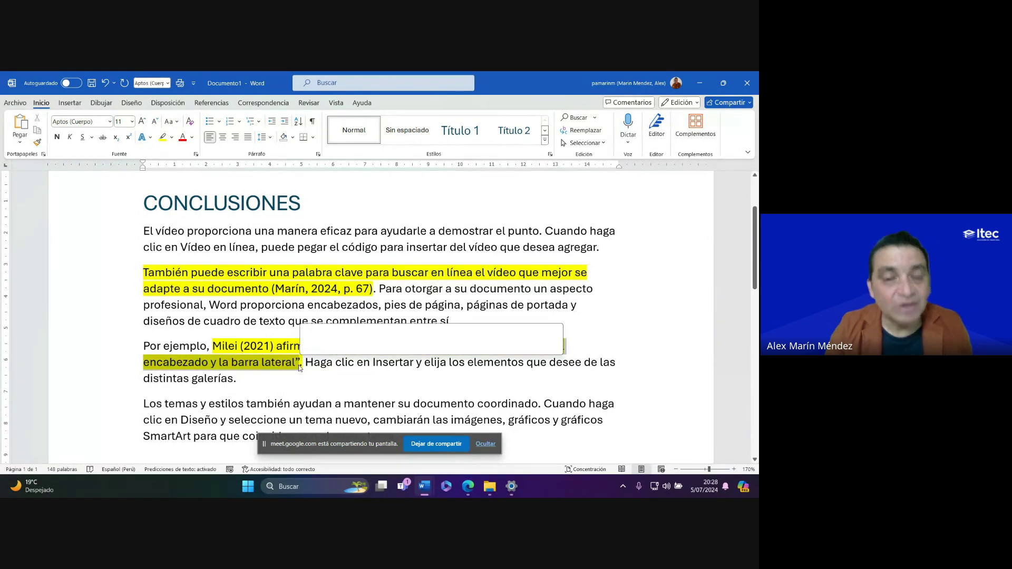
click(376, 342)
key(Down)
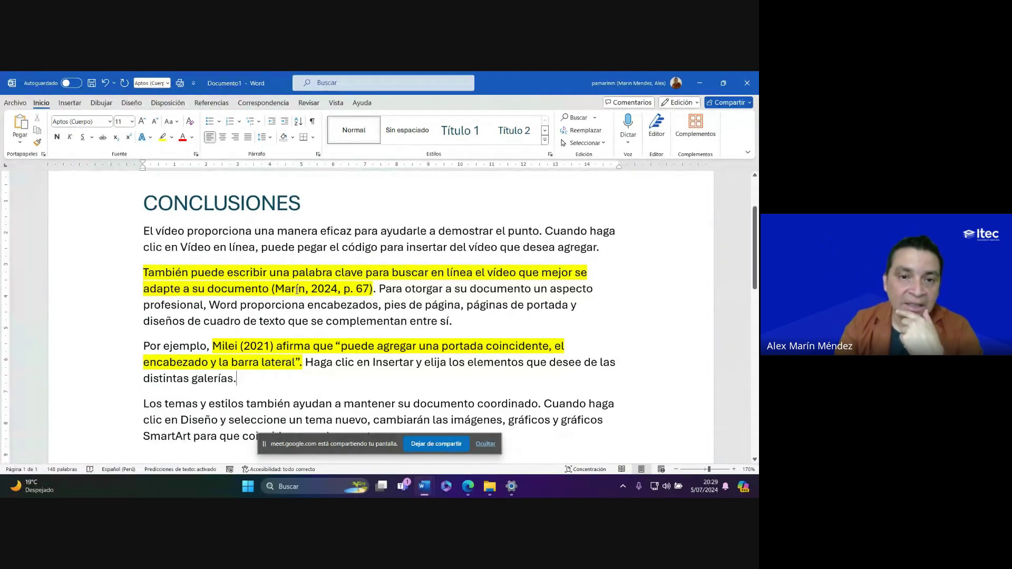
drag(275, 289, 373, 289)
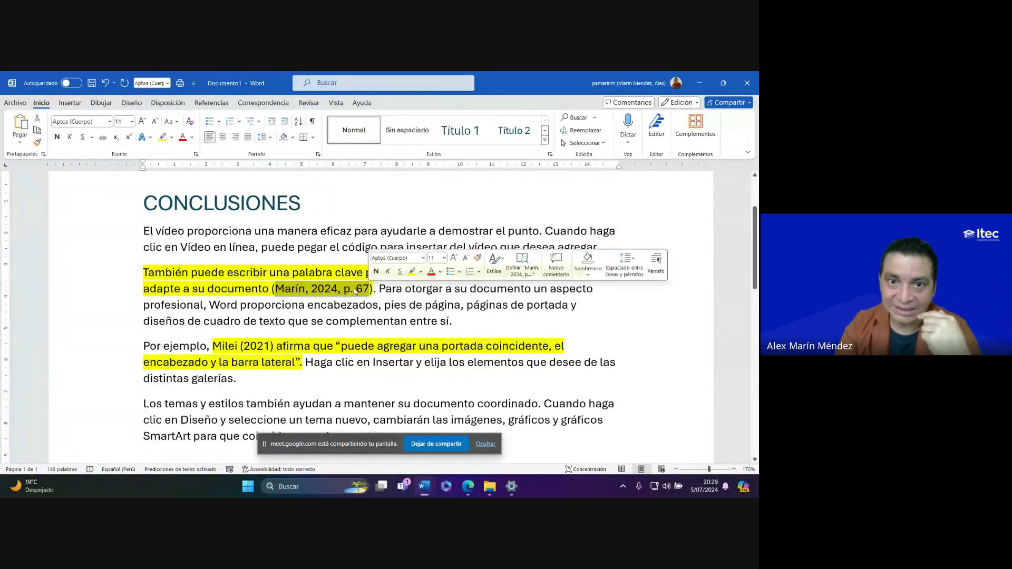
click(354, 289)
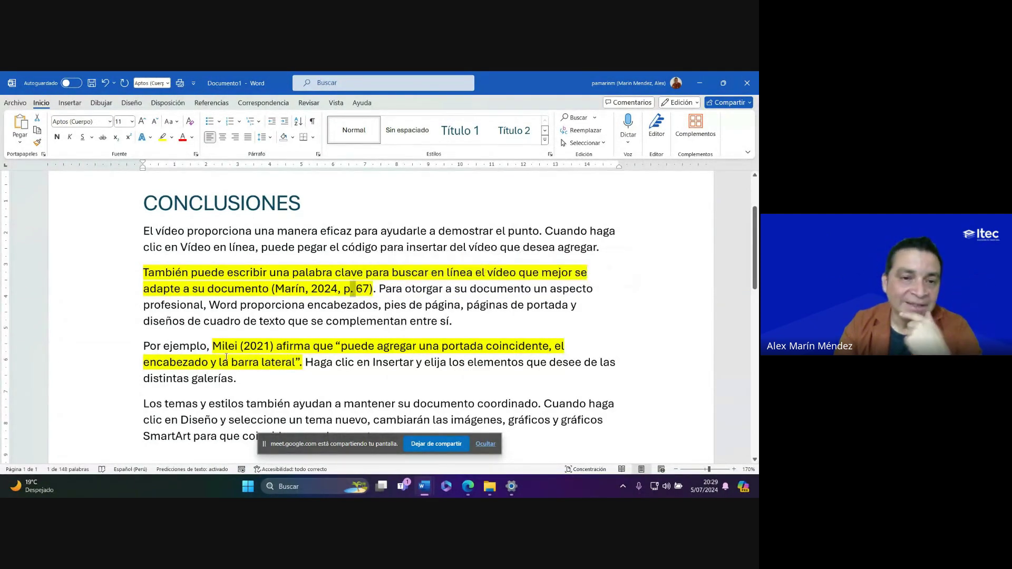
click(263, 346)
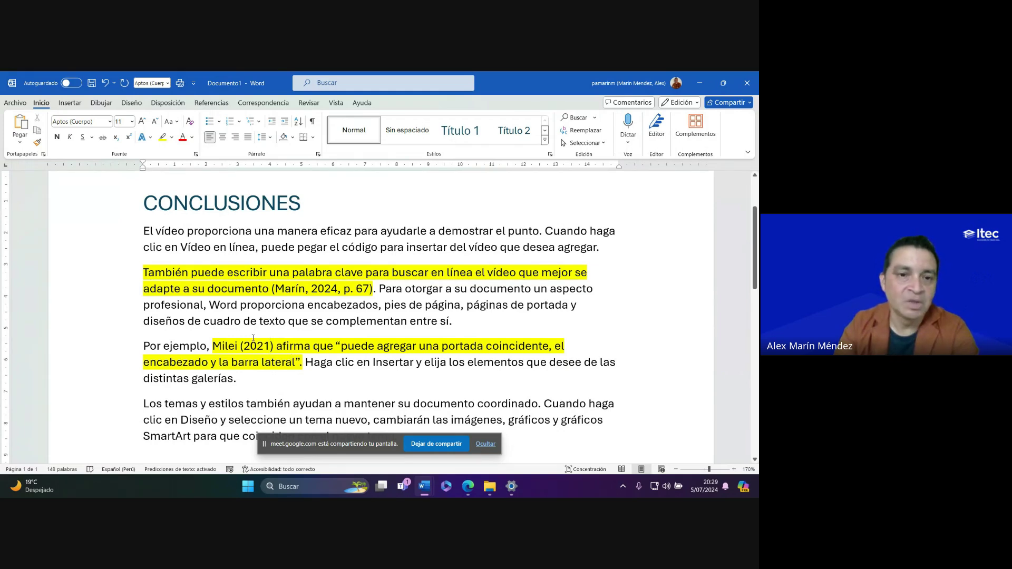
double_click(226, 346)
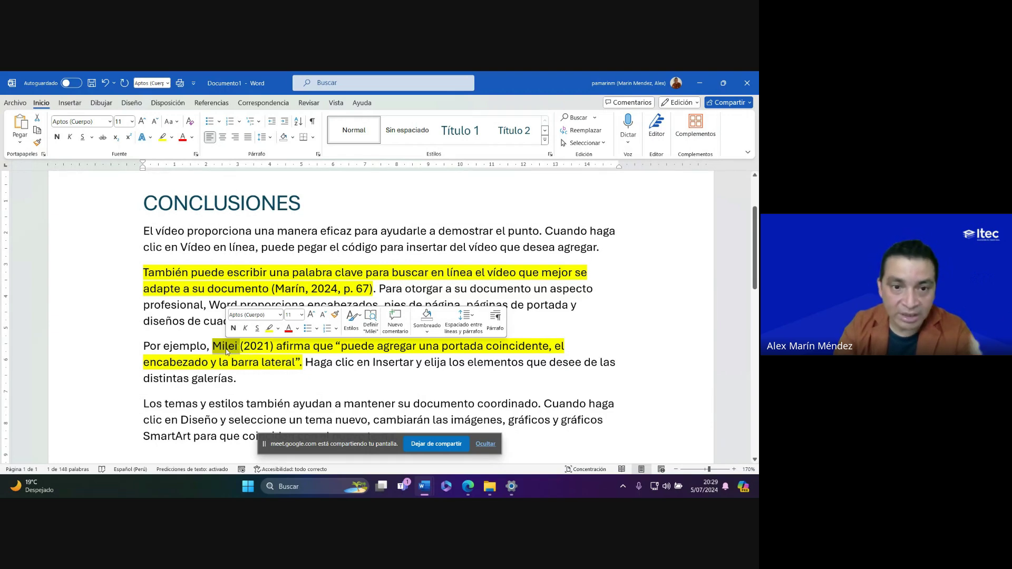
double_click(261, 347)
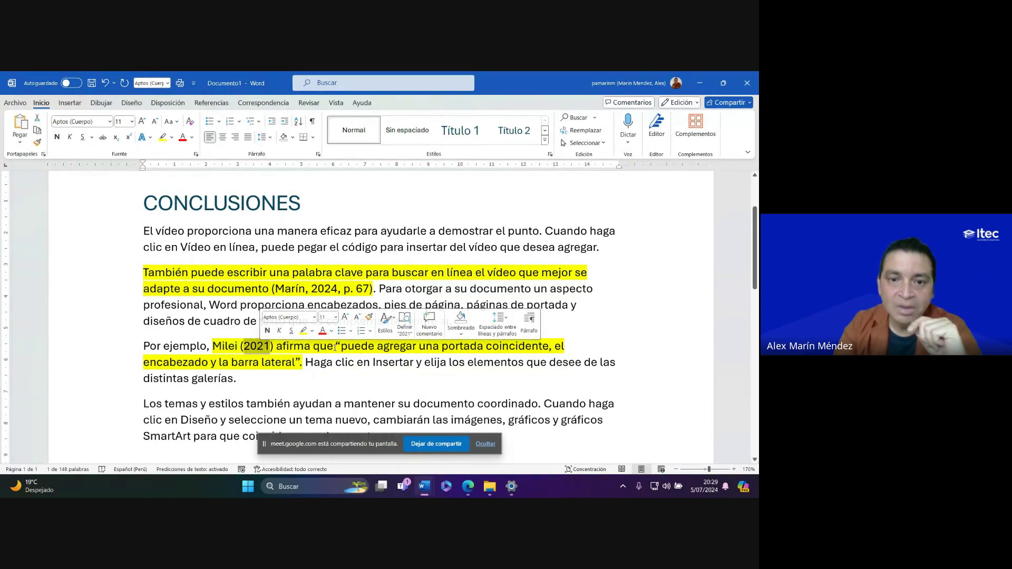
drag(342, 347, 296, 364)
click(332, 373)
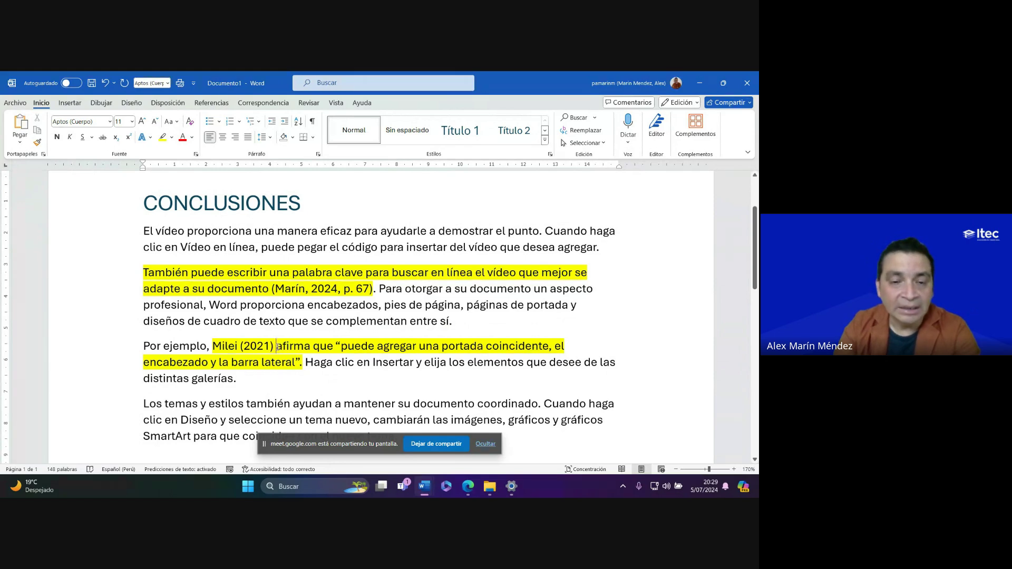
drag(278, 347, 329, 346)
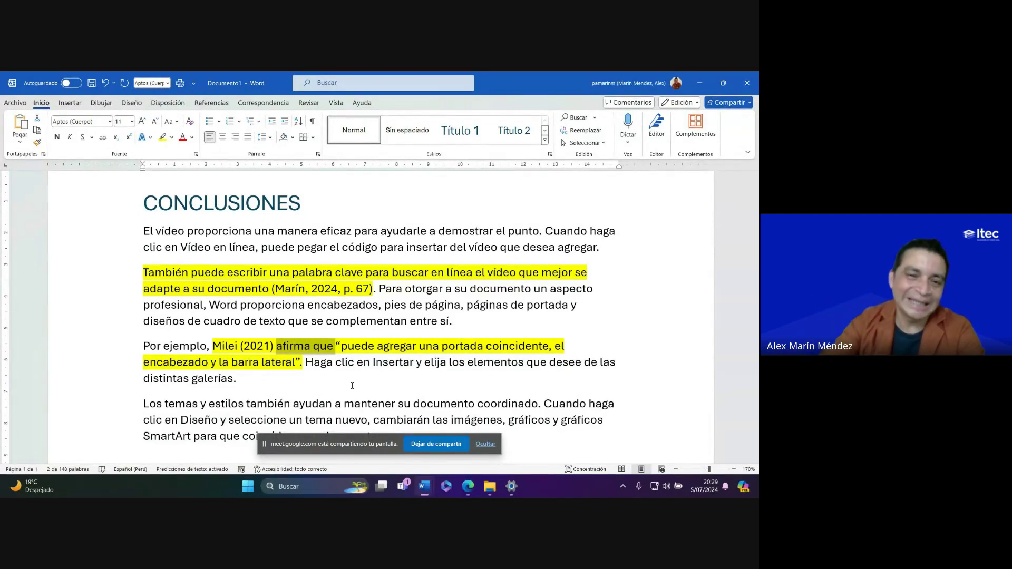
click(331, 361)
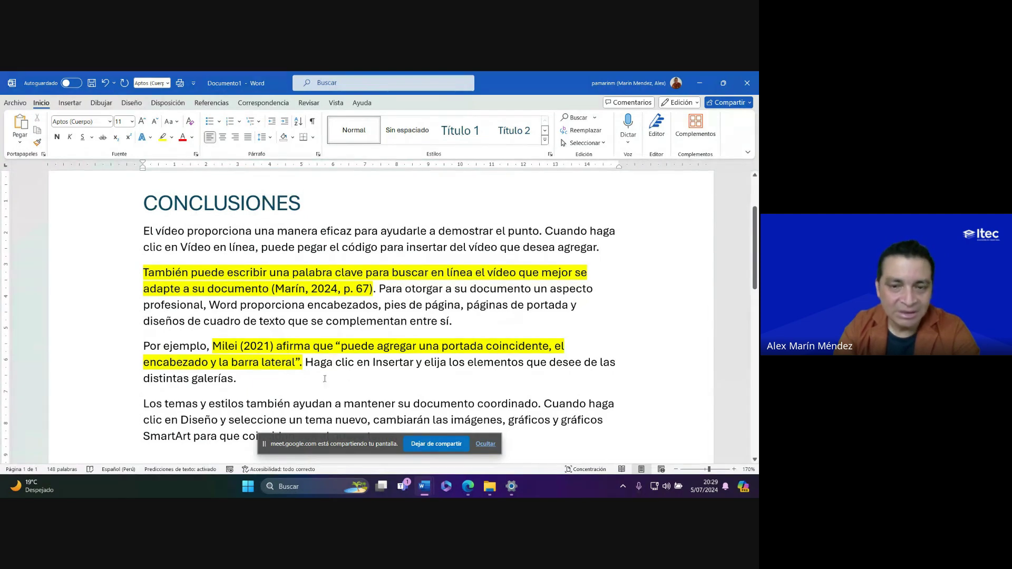
click(466, 486)
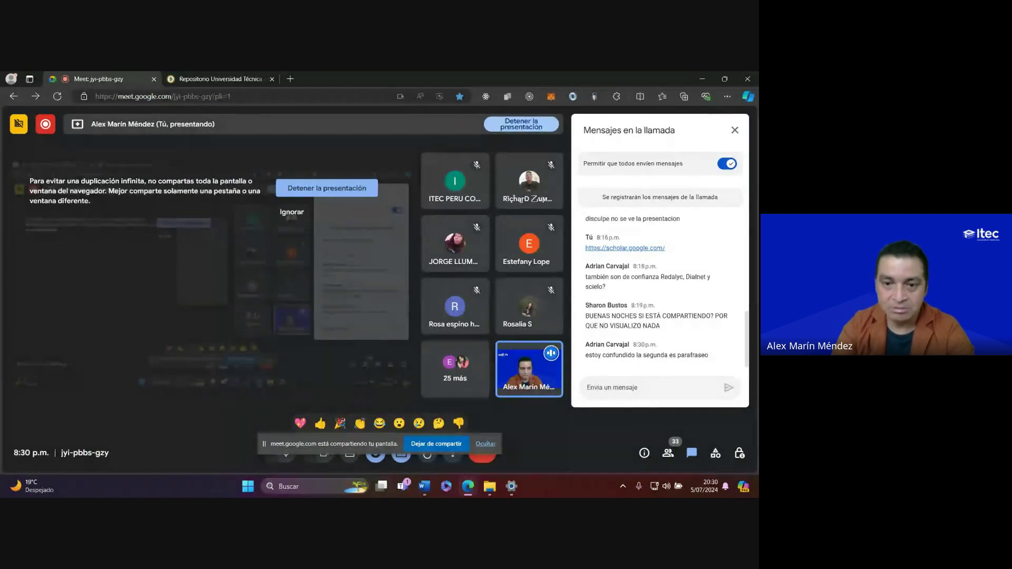
mouse_move(424, 486)
click(466, 437)
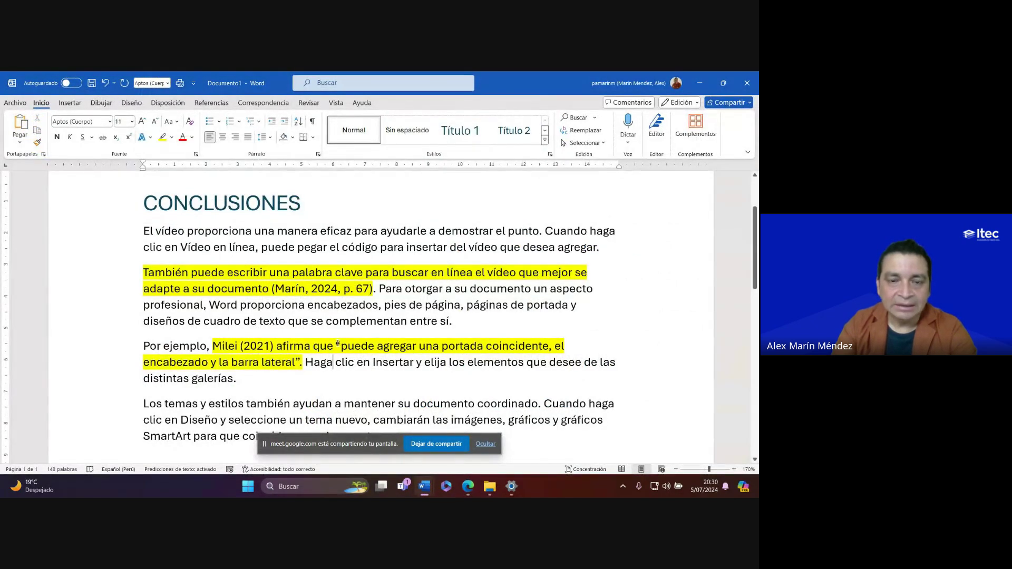
mouse_move(425, 486)
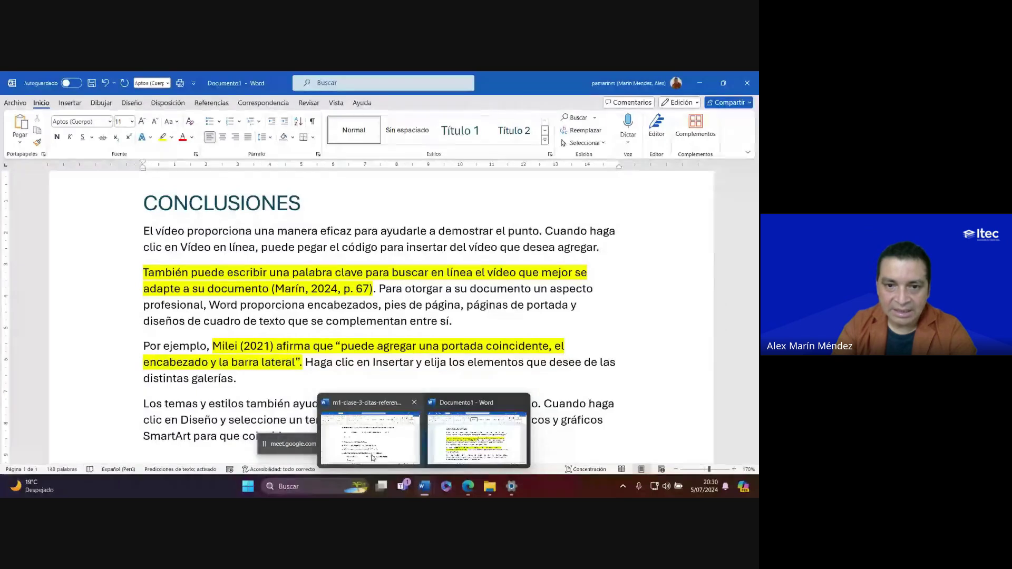
In the m1-clase-3 notes, highlight the Directas and Indirectas items in yellow
click(372, 457)
scroll(206, 273, up, 5)
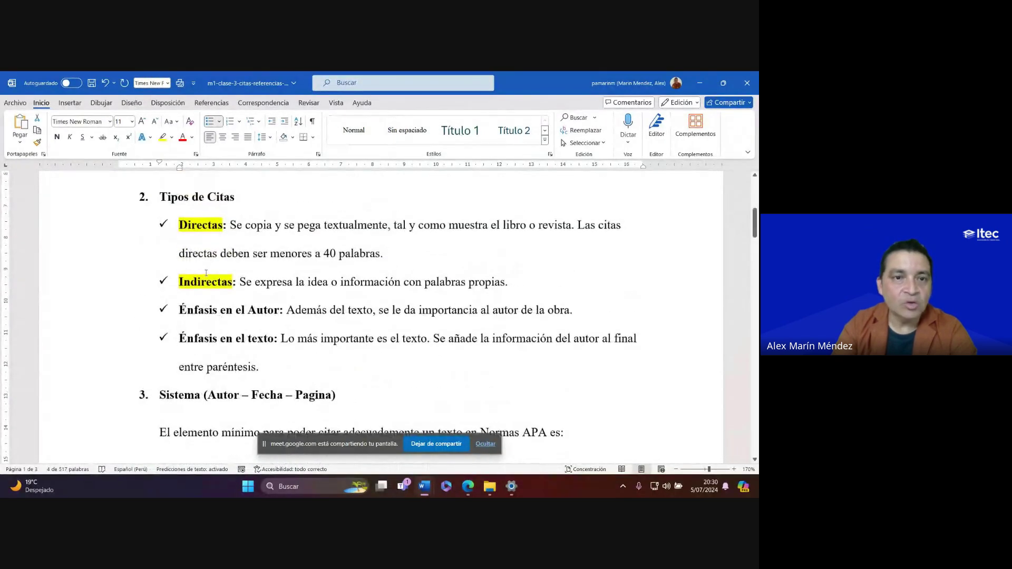
drag(186, 234, 280, 340)
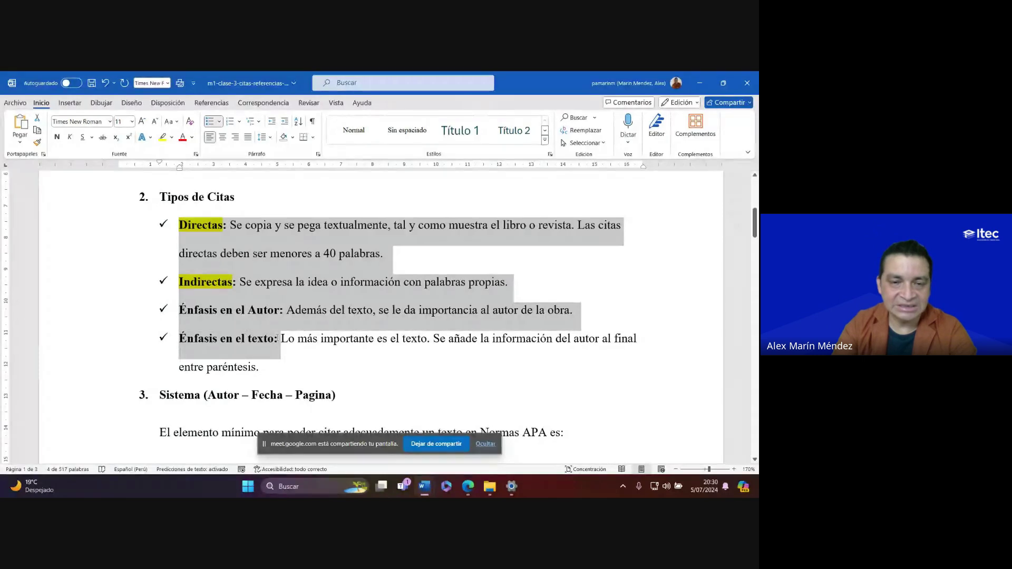
click(203, 233)
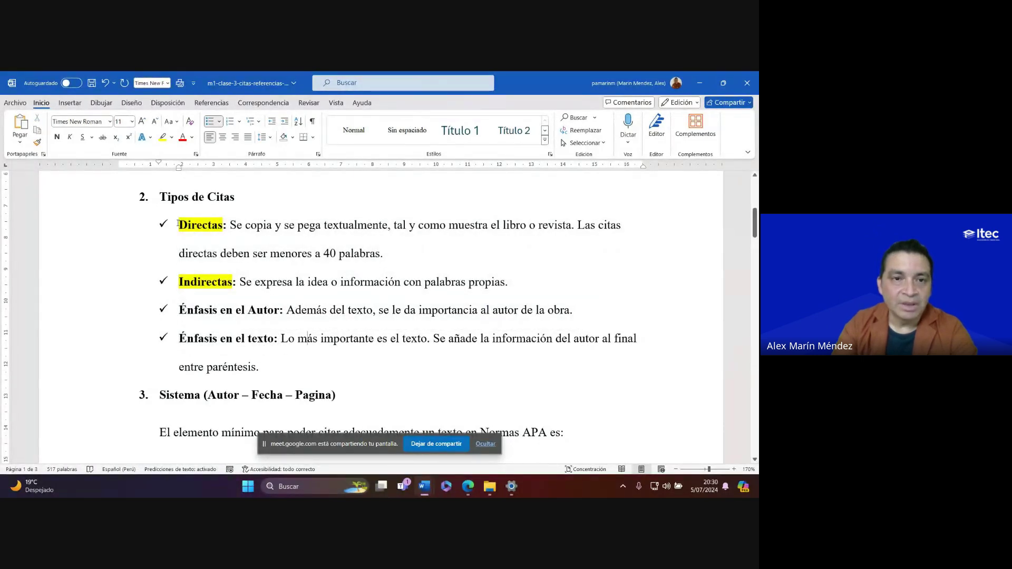
drag(178, 224, 511, 285)
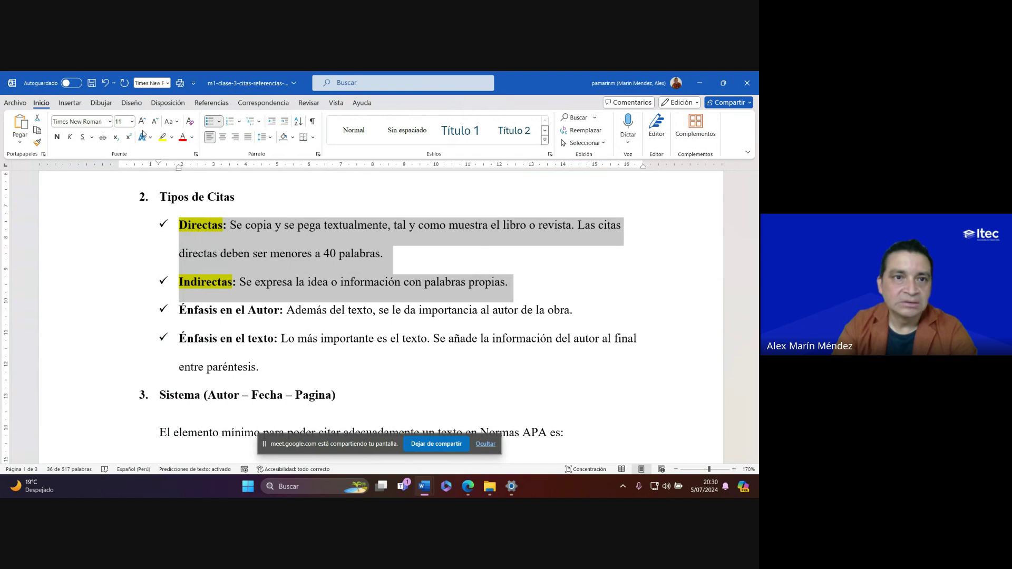
click(162, 137)
click(192, 308)
Highlight the two Énfasis items in bright green
drag(182, 310, 268, 368)
click(173, 139)
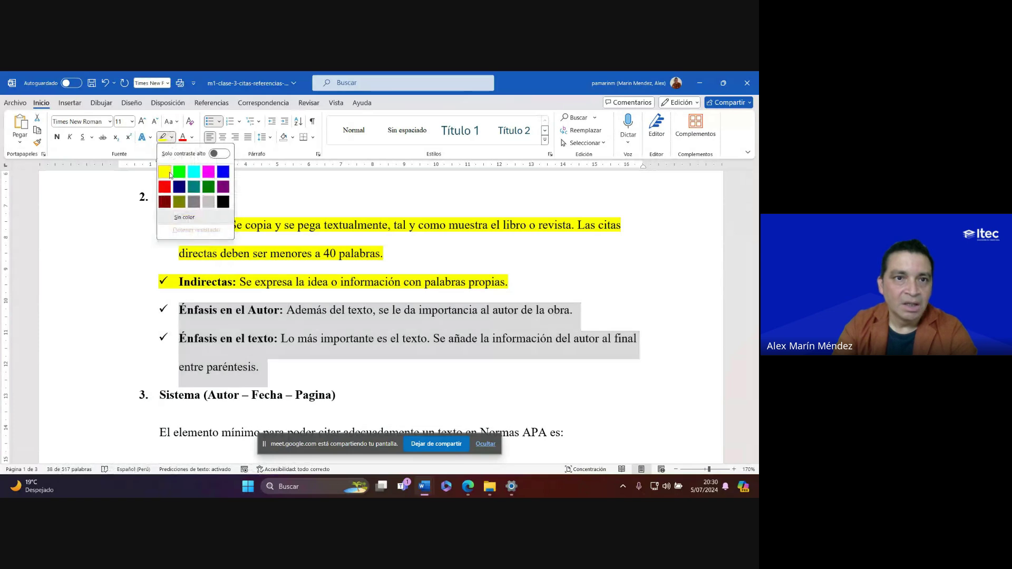
click(182, 173)
click(342, 373)
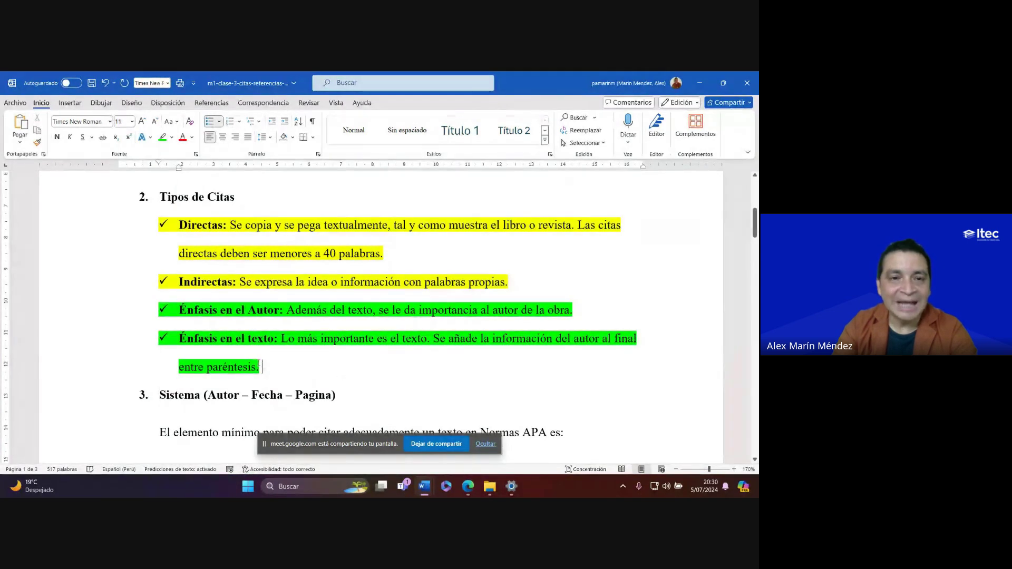
Select the words Directas, Énfasis, Indirectas and 'en' in the notes one after another
double_click(193, 225)
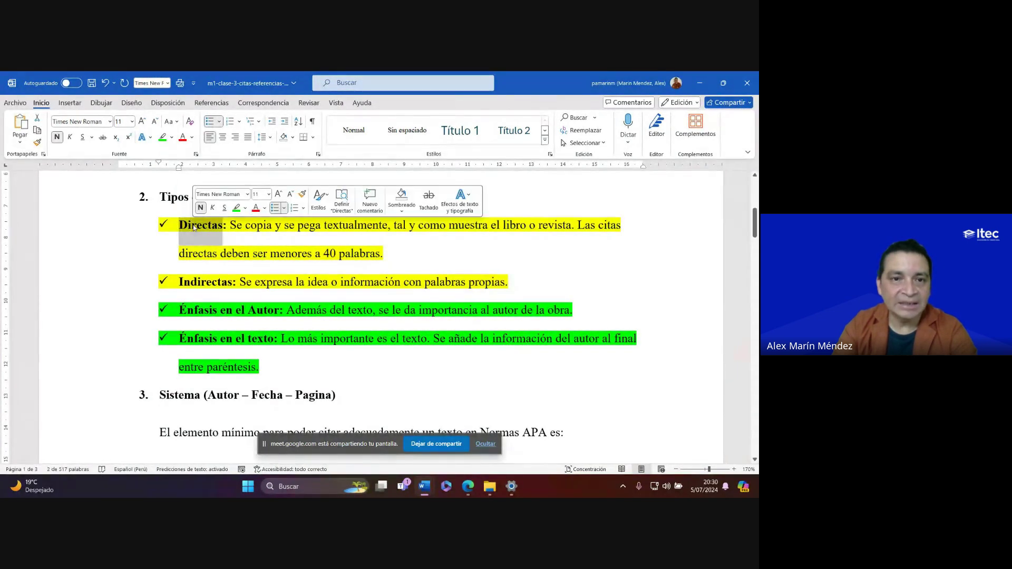
click(219, 318)
double_click(201, 228)
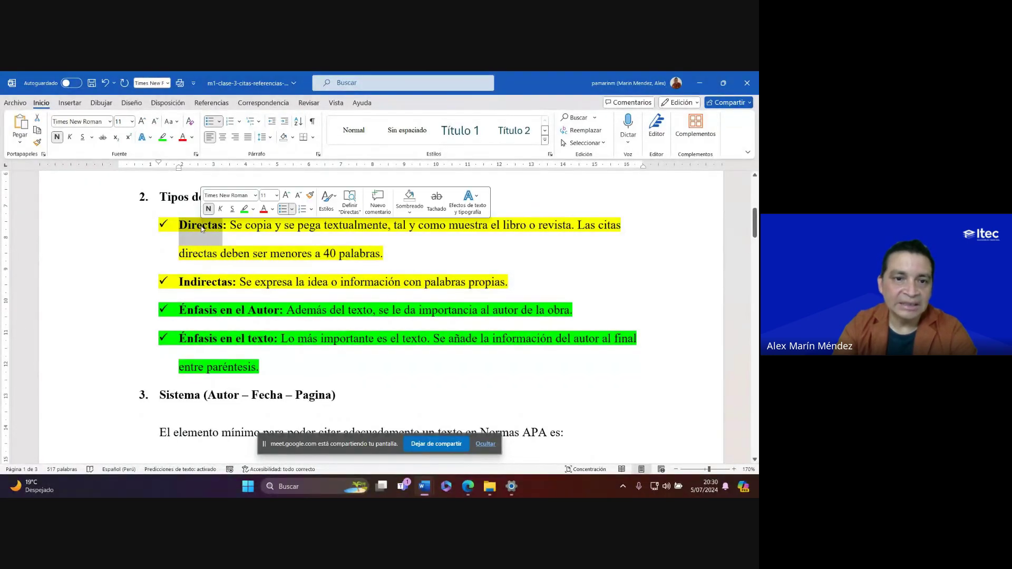
double_click(216, 341)
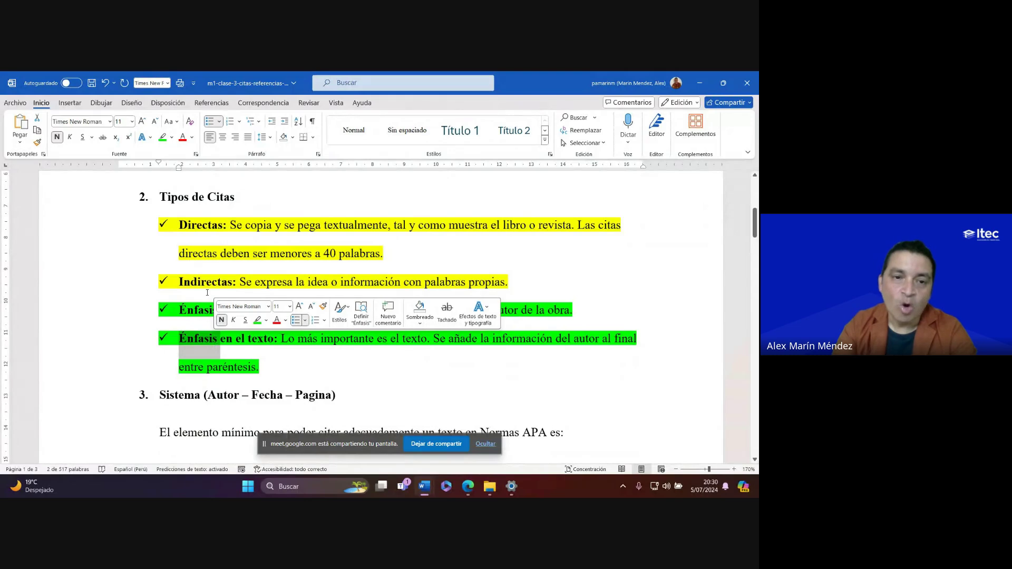
double_click(201, 310)
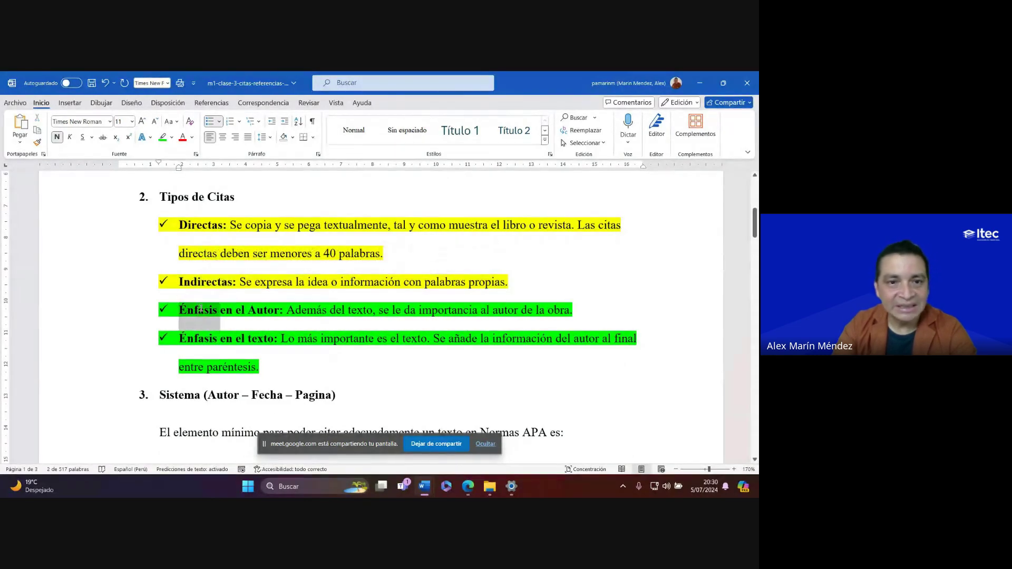
double_click(205, 282)
double_click(221, 340)
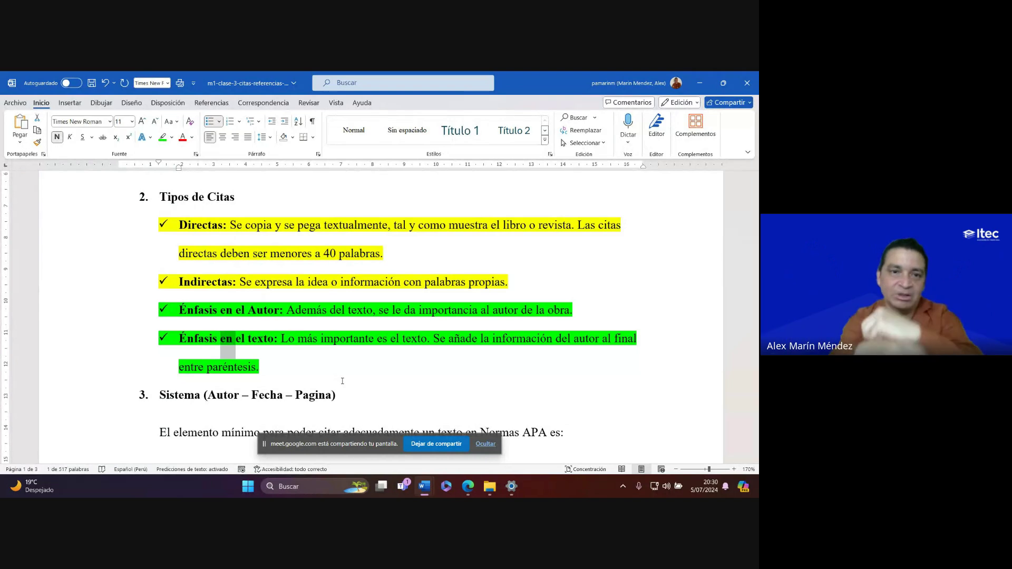
click(342, 381)
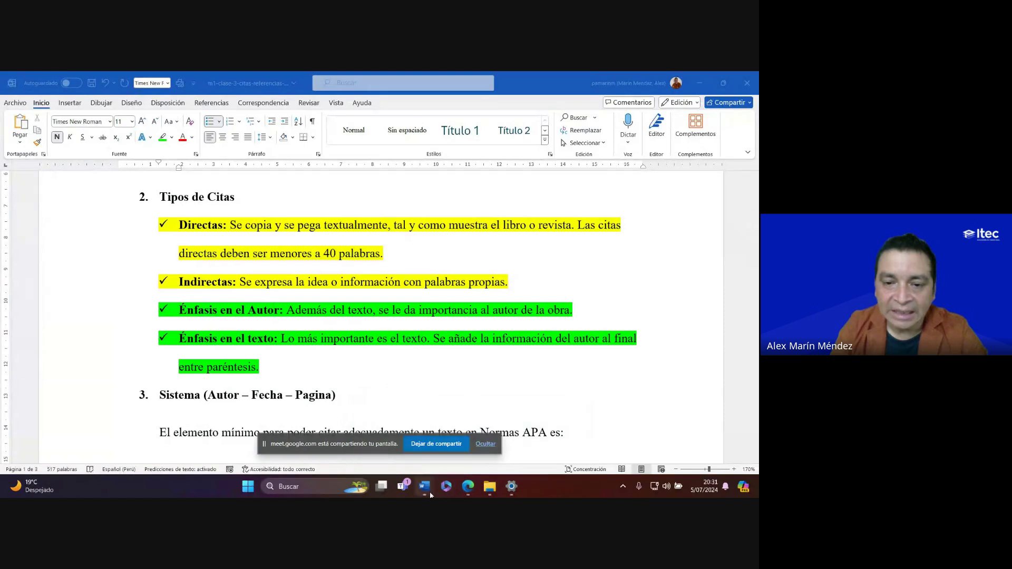
Back in Documento1, draw a blue ink box around the 'Por ejemplo' 2021 citation paragraph
mouse_move(425, 488)
click(415, 451)
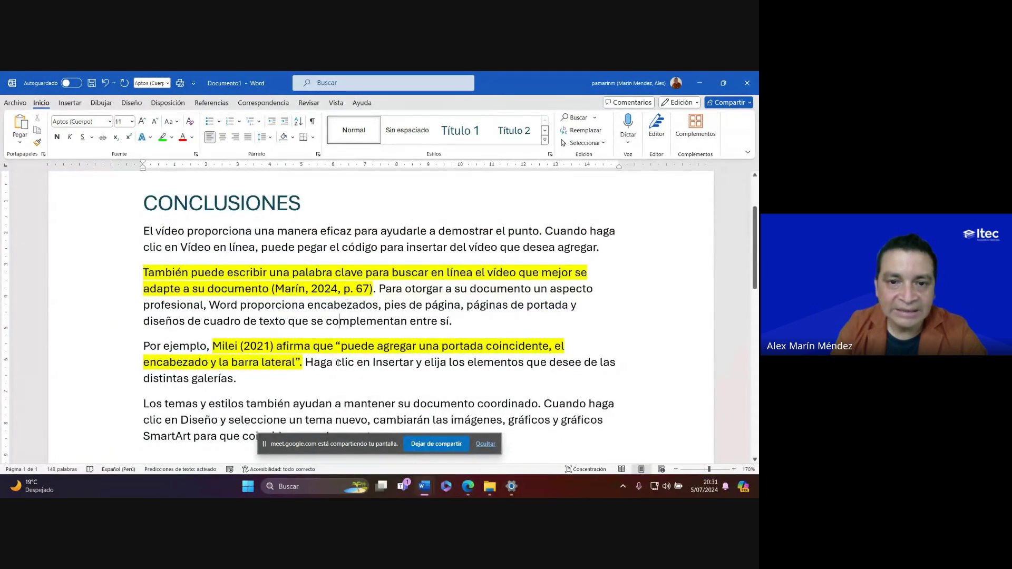
drag(338, 346, 302, 363)
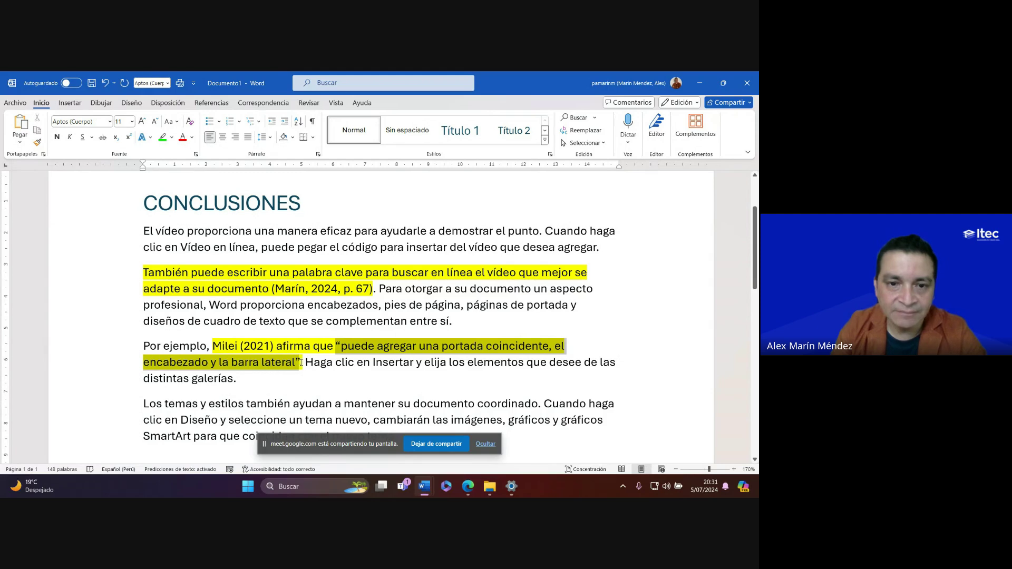
key(Down)
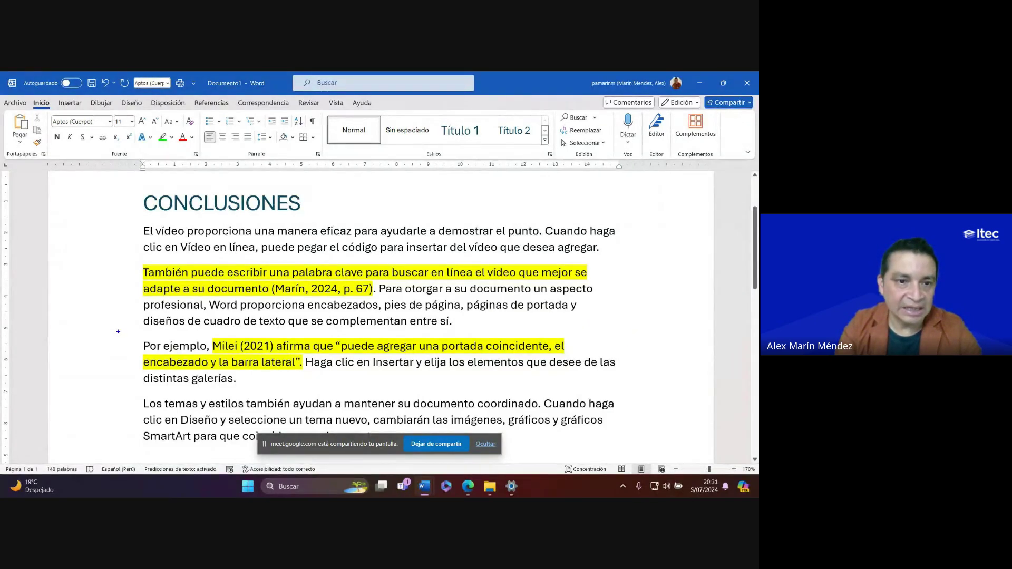
drag(118, 331, 657, 386)
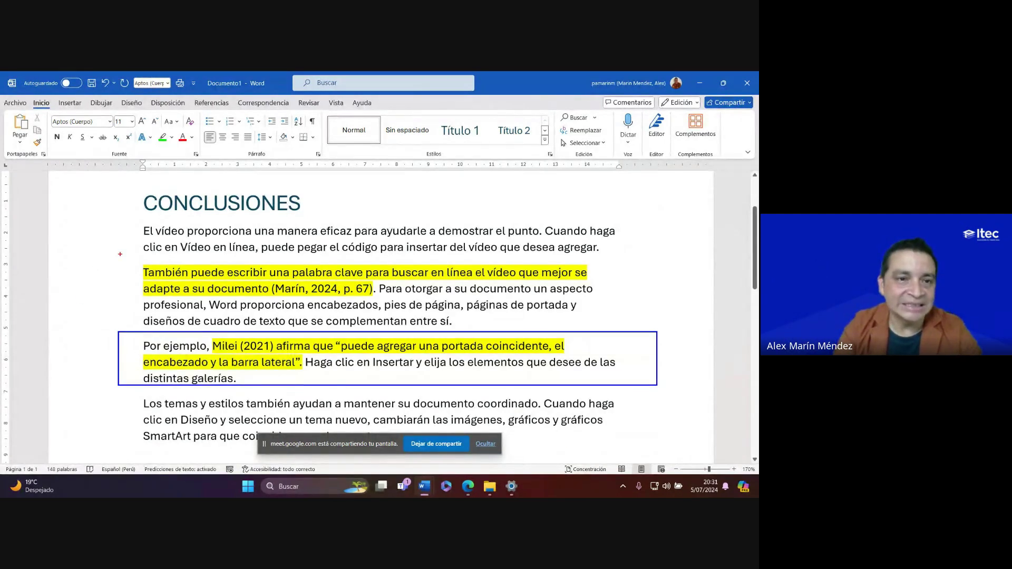
Draw a red box around the También paragraph and label the boxes I (red) and D (blue)
drag(112, 258, 639, 255)
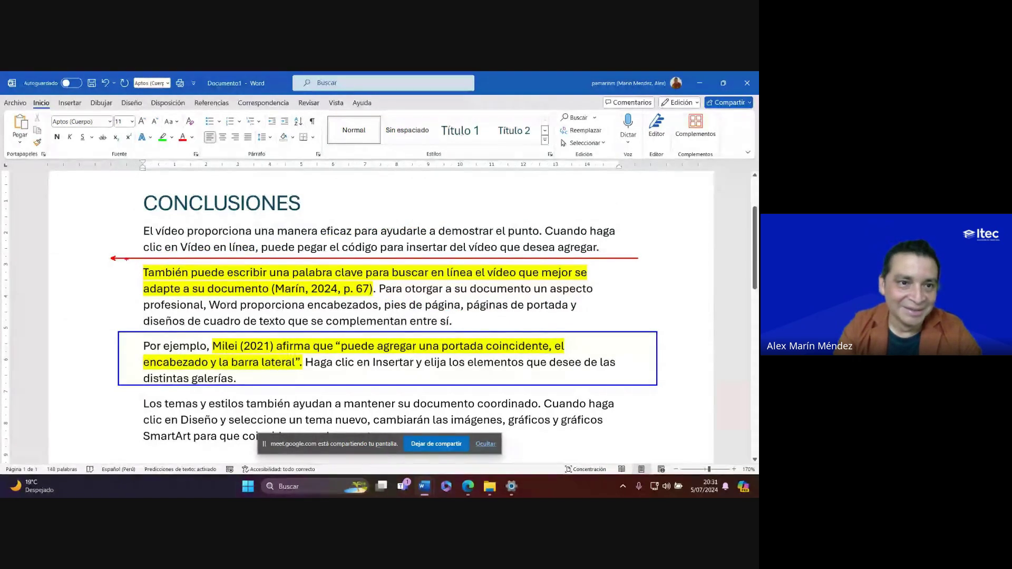
mouse_move(115, 258)
mouse_down()
mouse_move(524, 258)
mouse_move(115, 264)
mouse_up()
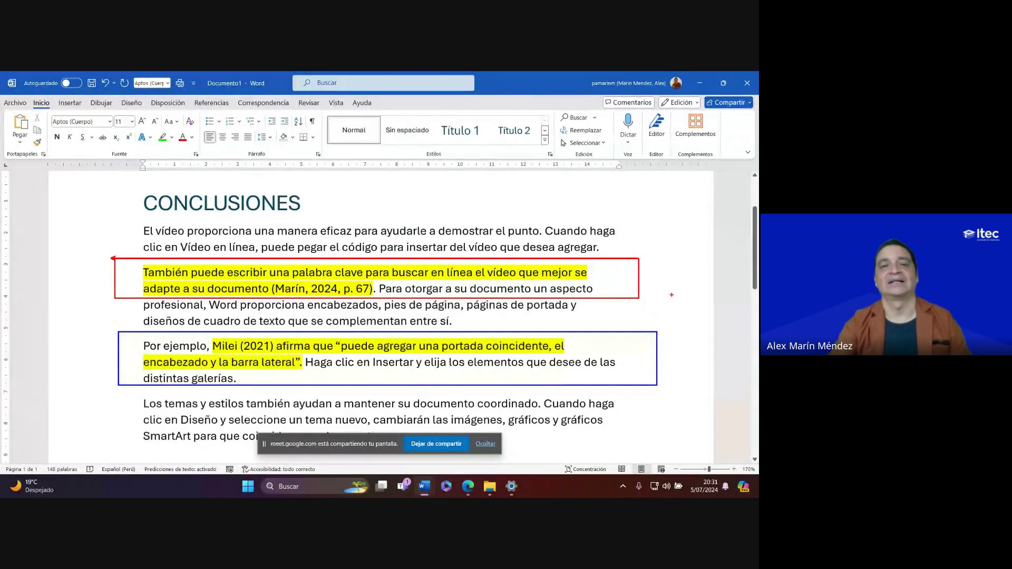
drag(672, 285, 693, 282)
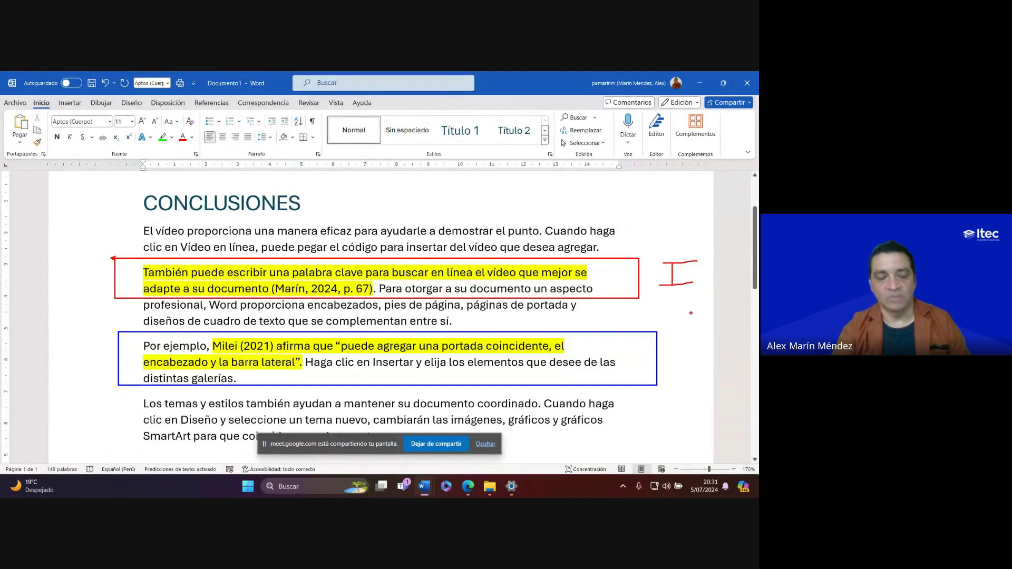
drag(674, 349, 665, 371)
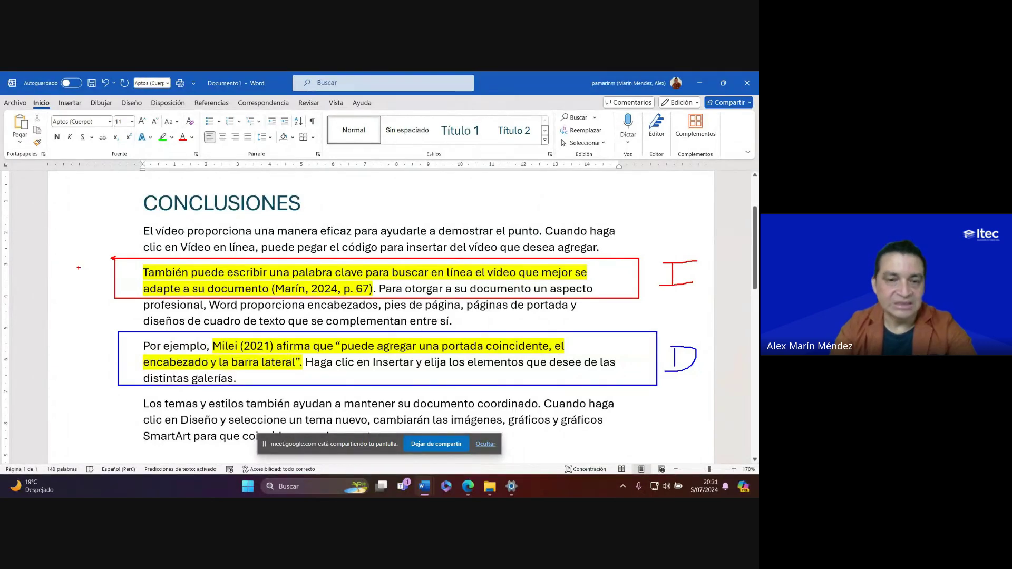
Write a red T and blue A in the left margin and circle the author's surname
drag(80, 272, 79, 289)
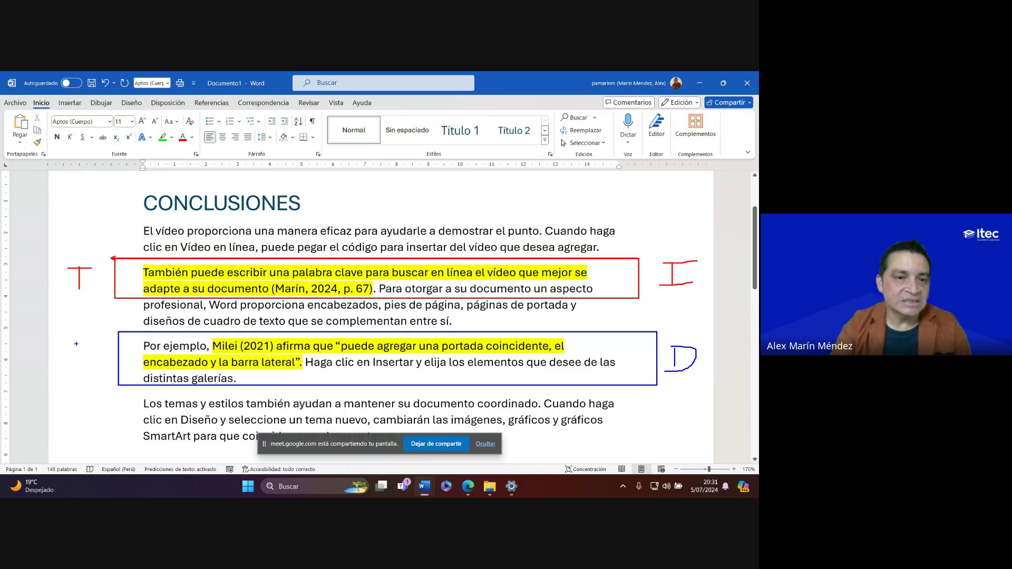
drag(76, 344, 67, 375)
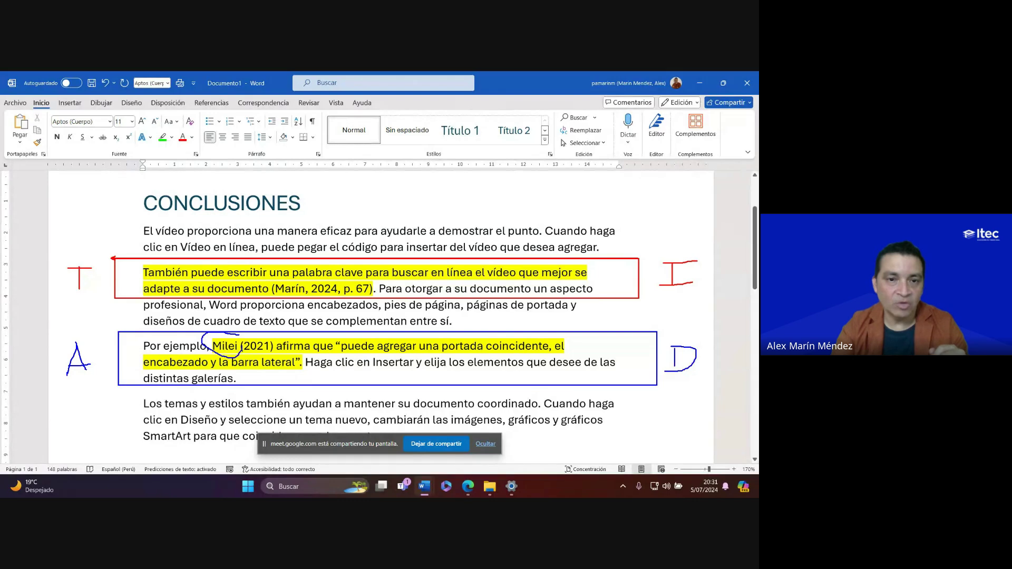
drag(239, 333, 243, 344)
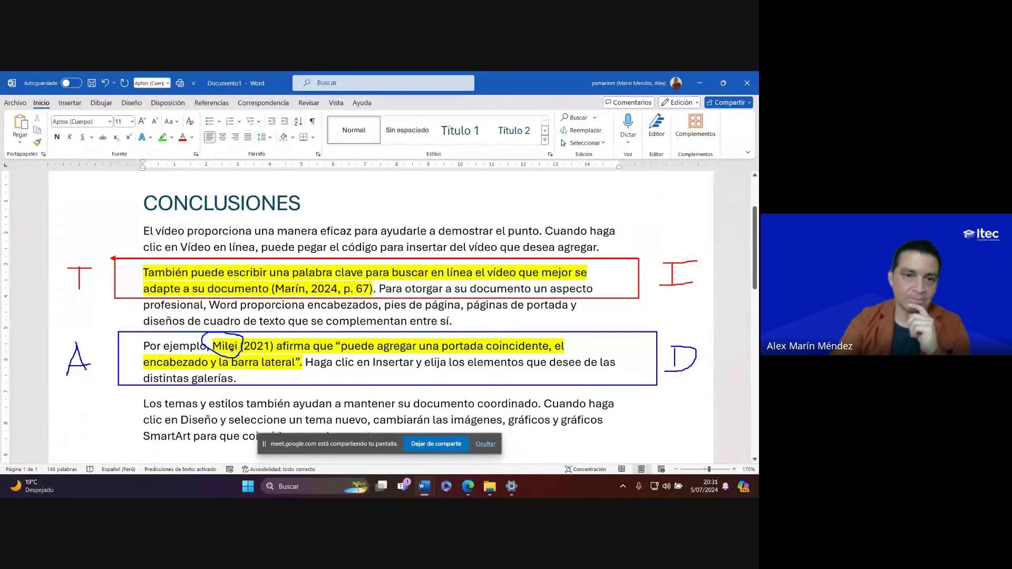
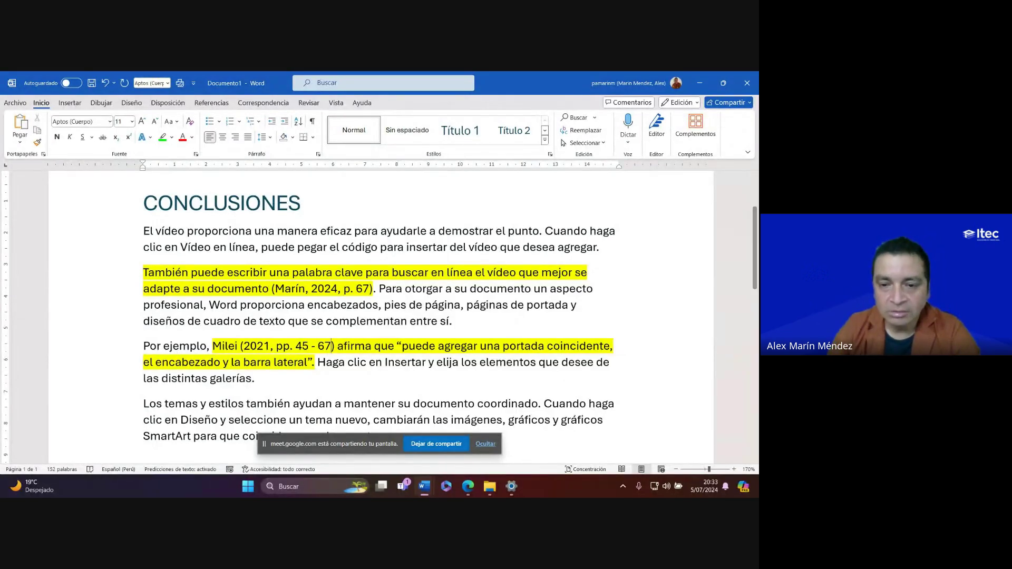
mouse_move(468, 486)
click(404, 445)
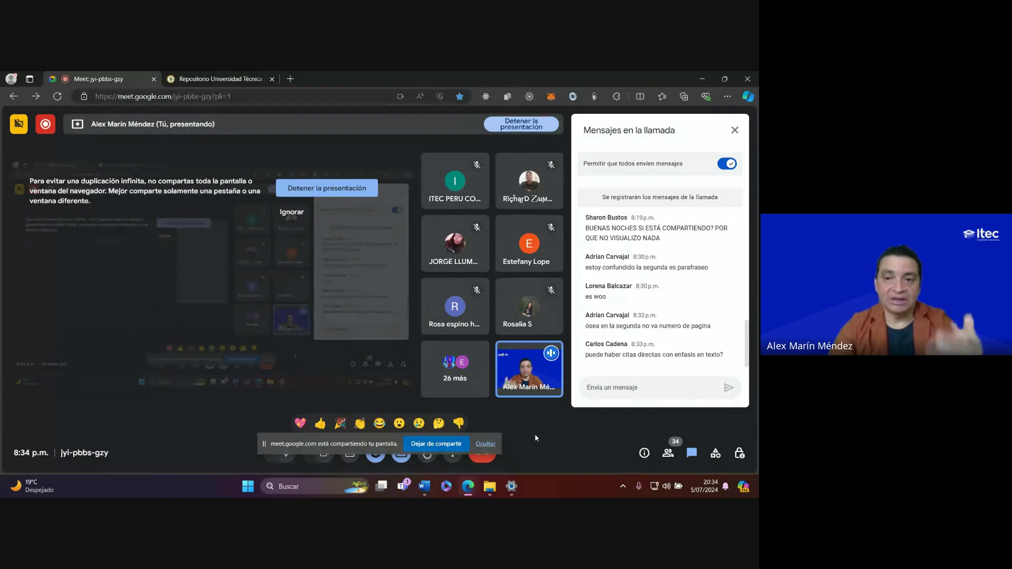
mouse_move(514, 384)
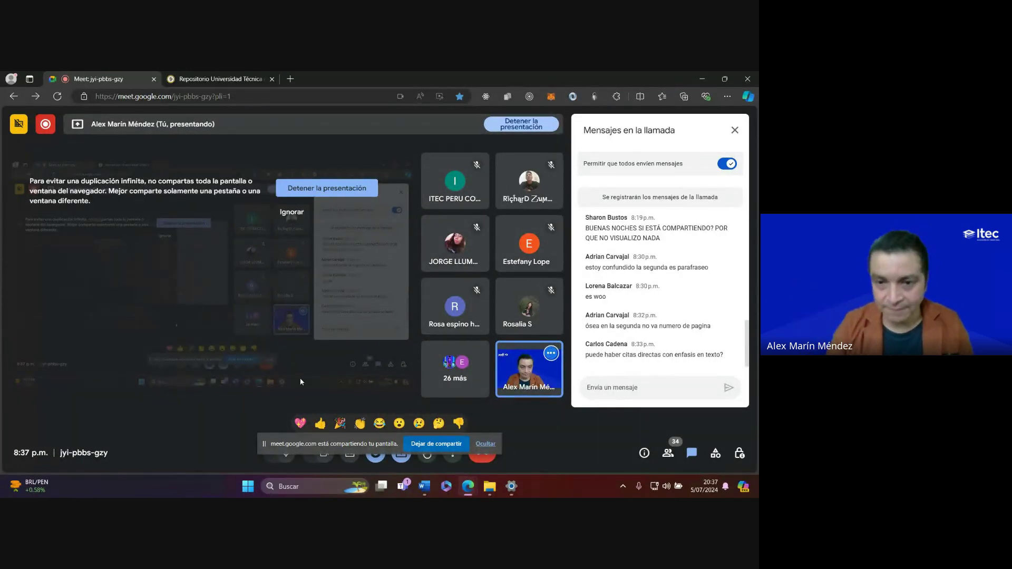
click(380, 438)
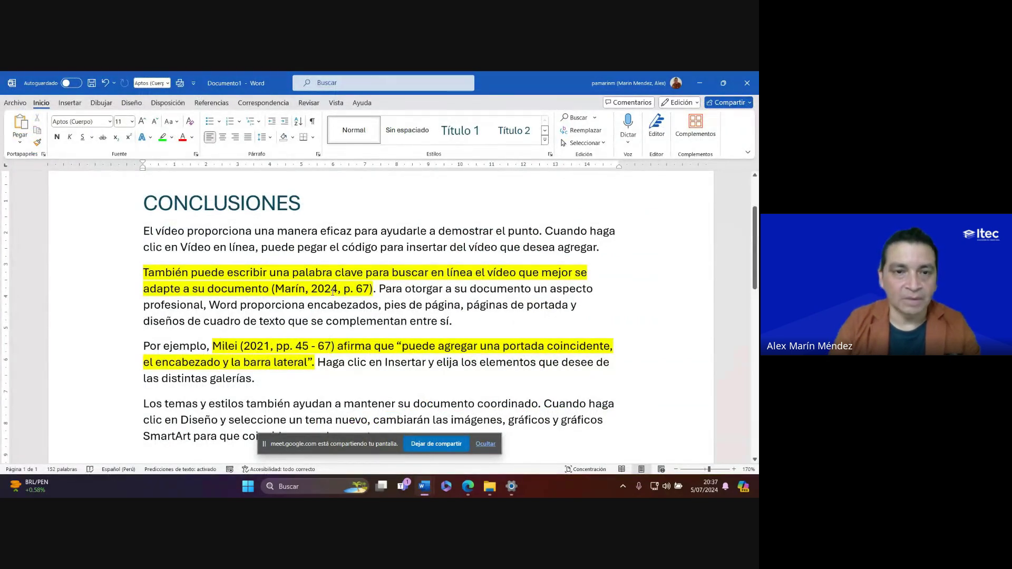
Insert a capitalised METODOLOGÍA heading on a new line above CONCLUSIONES
key(ctrl+Home)
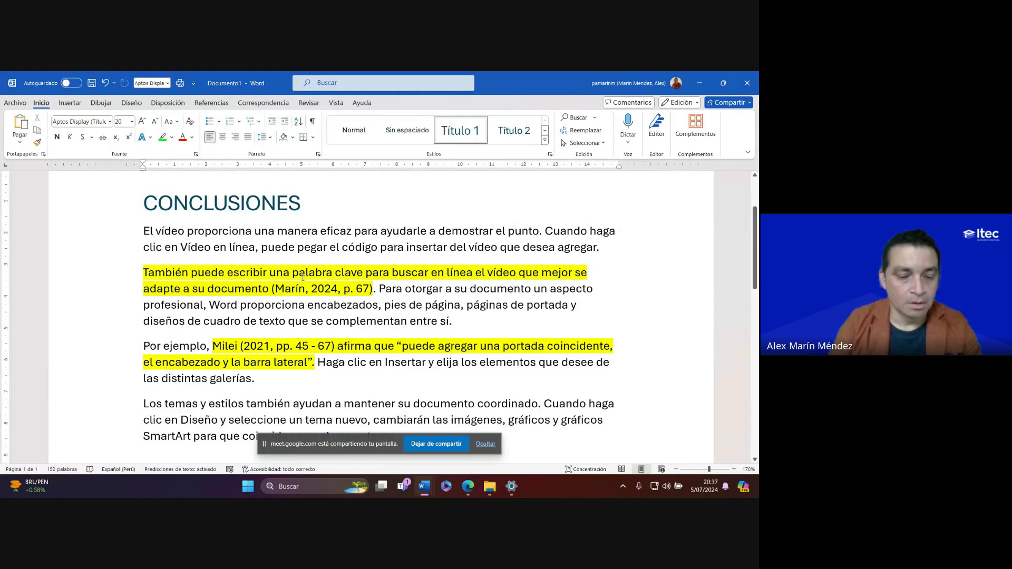
key(Return)
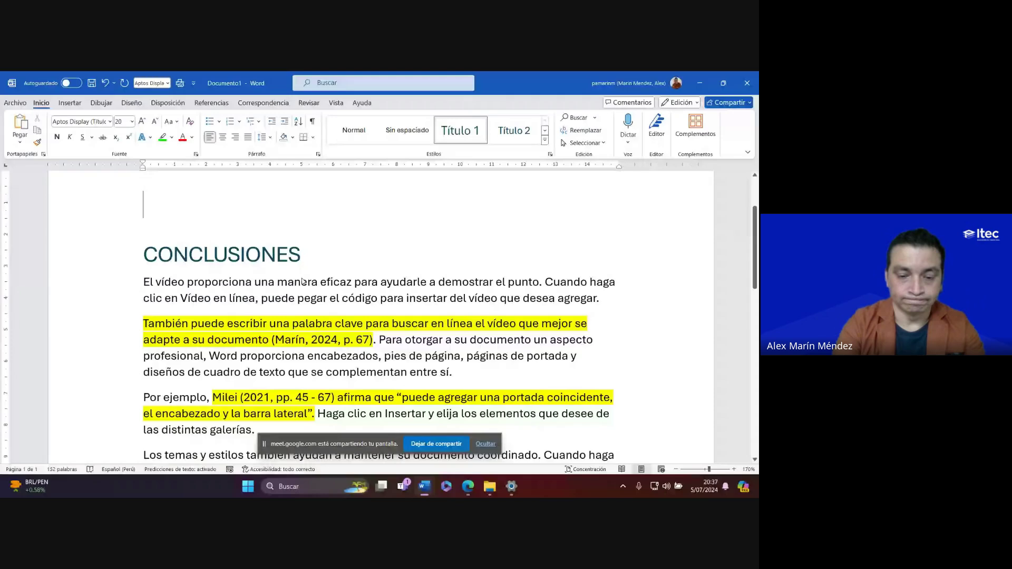
text(metod)
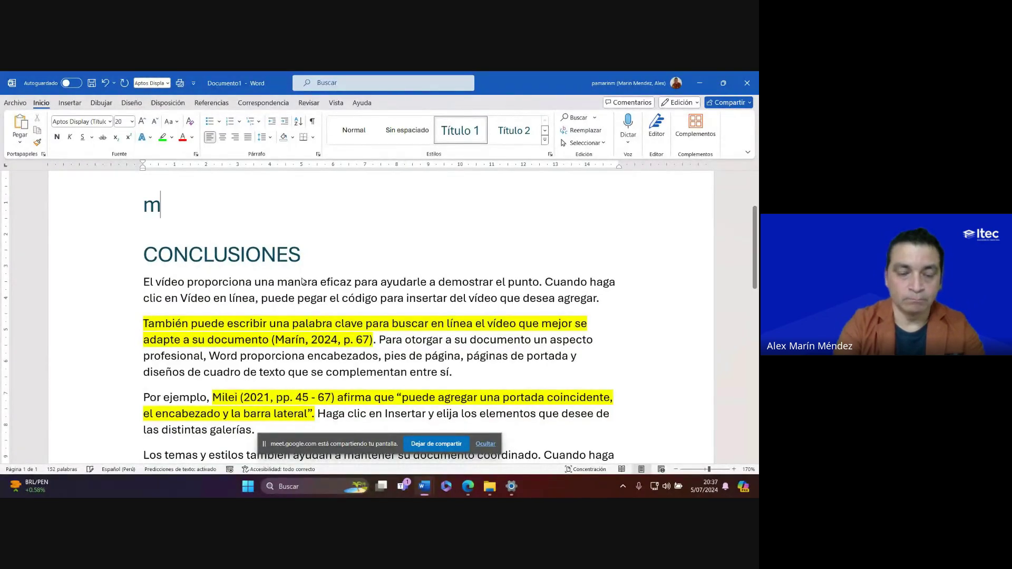
key(BackSpace)
key(BackSpace)
key(BackSpace)
key(BackSpace)
key(Caps_Lock)
key(BackSpace)
text(M)
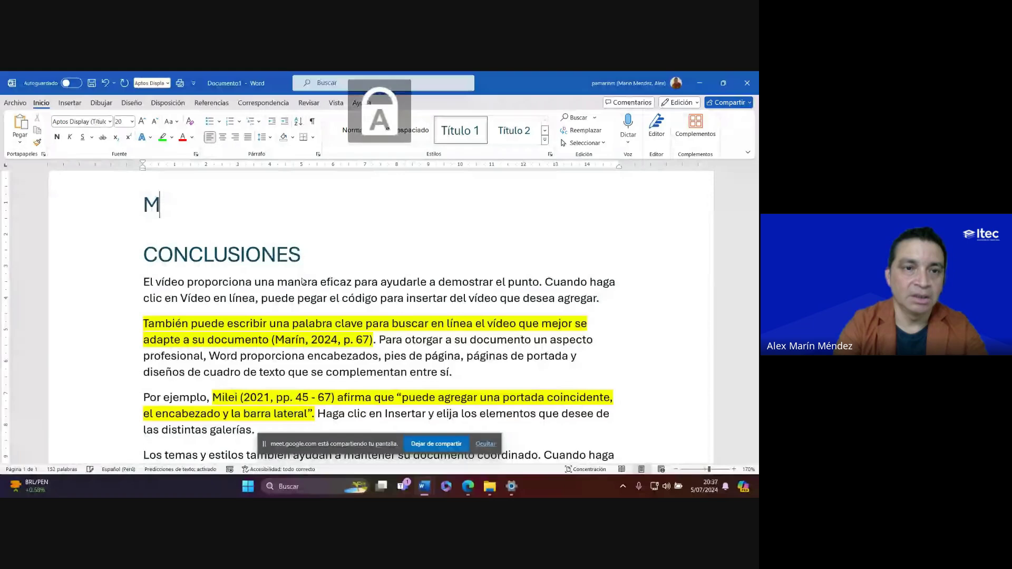
text(ETODOLOGÍA)
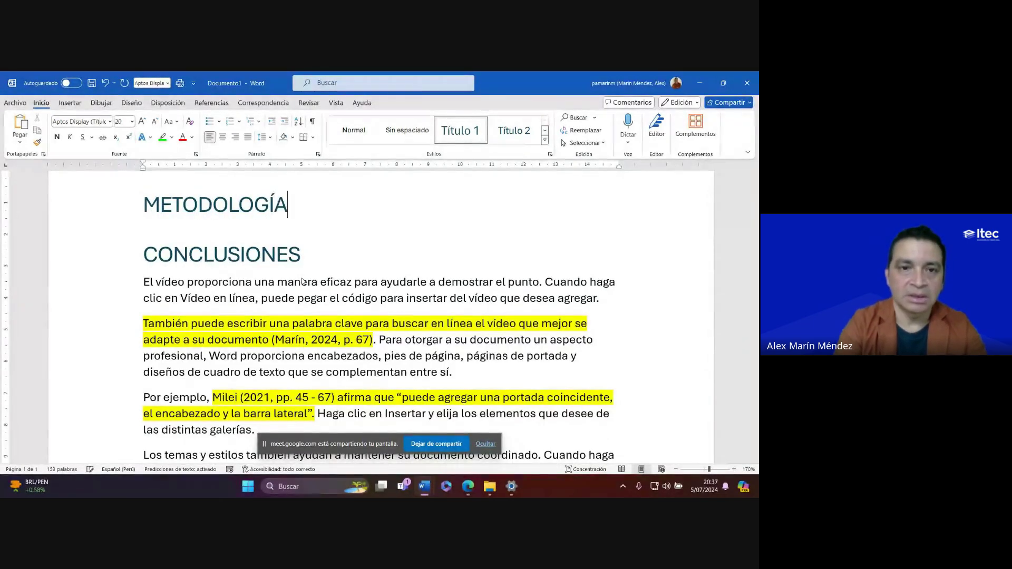
key(Return)
Generate sample paragraphs below the heading with =rand(3,5)
key(Caps_Lock)
text(=rand)
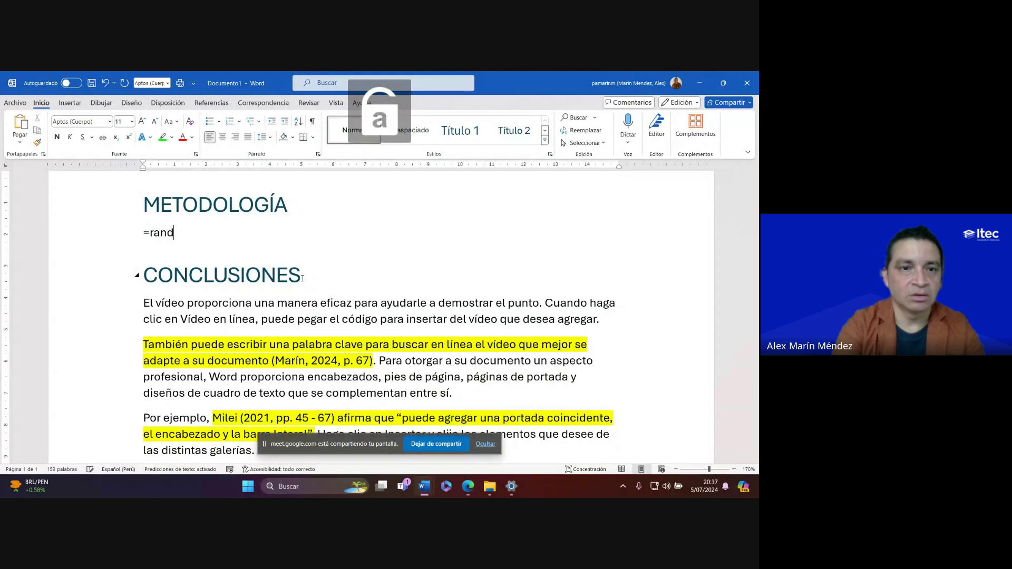
text((3,5))
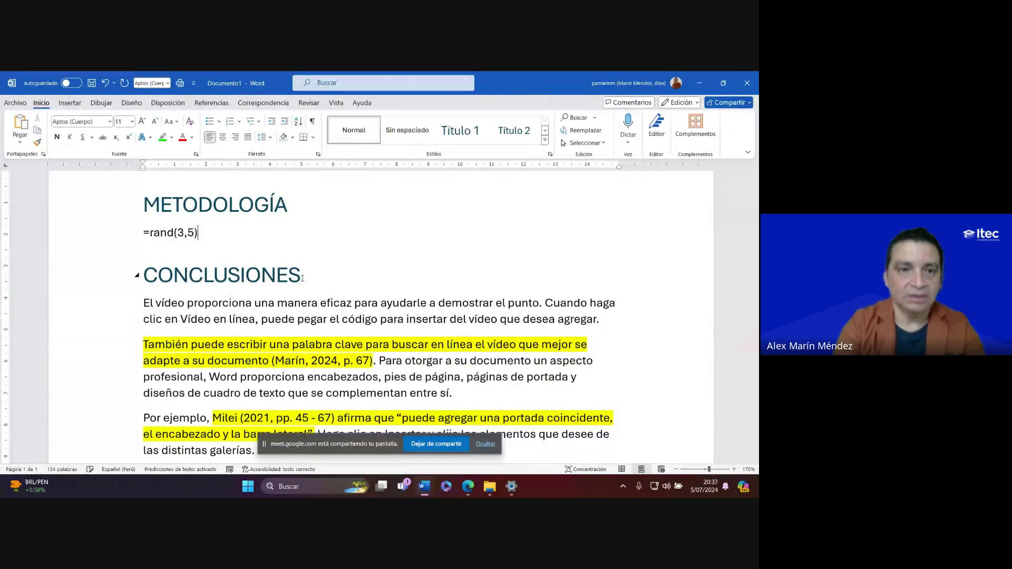
key(Return)
Correct 'documento.Para' to 'documento. Para', select that sentence, and show the Referencias tools
scroll(303, 282, down, 10)
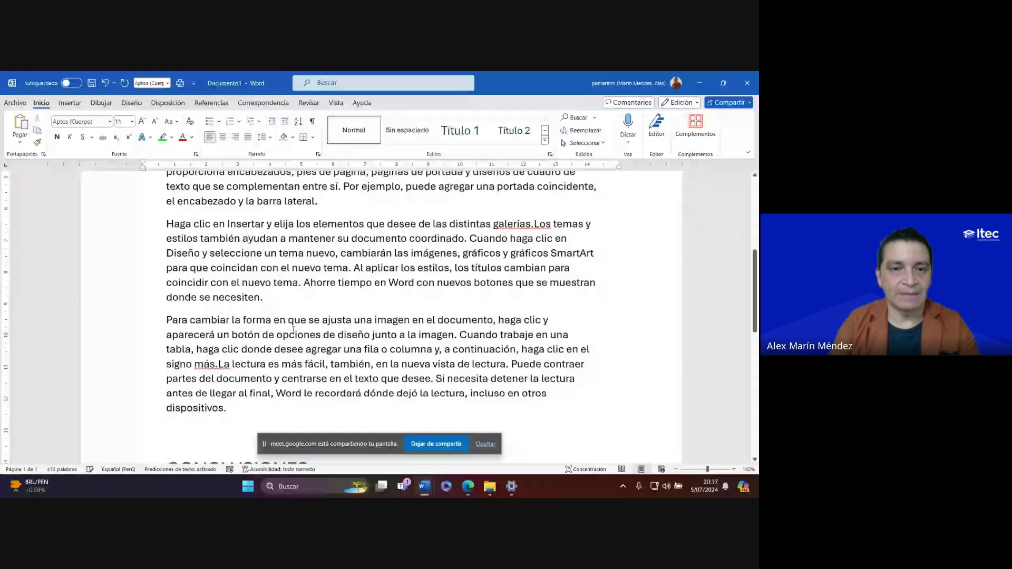
scroll(374, 316, down, 4)
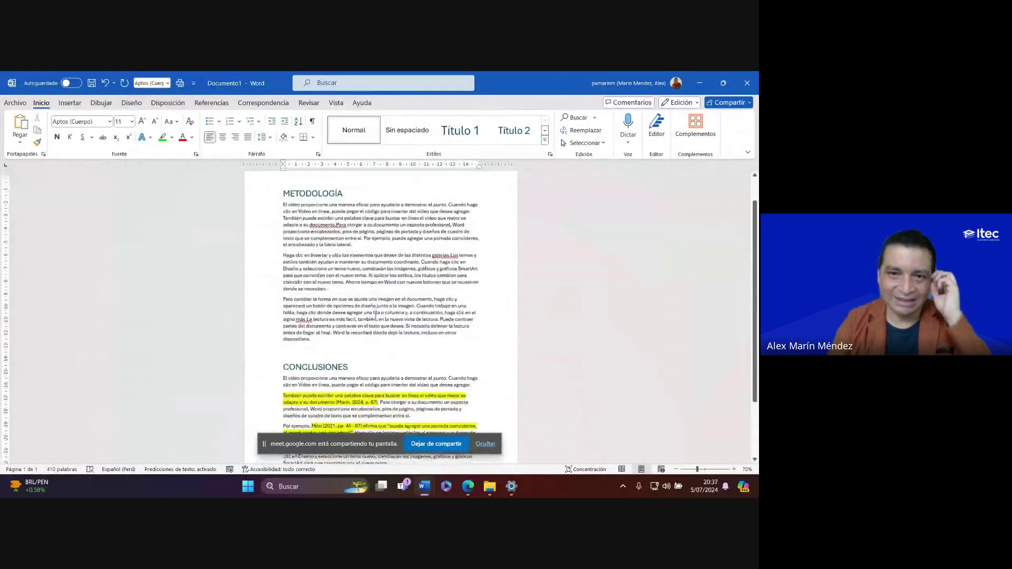
scroll(374, 331, up, 4)
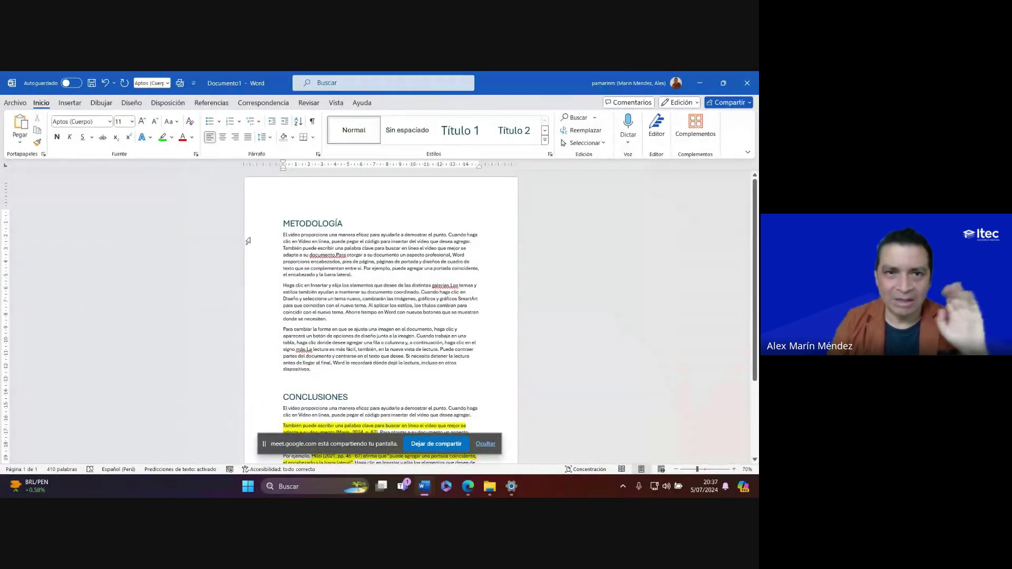
right_click(338, 255)
click(360, 265)
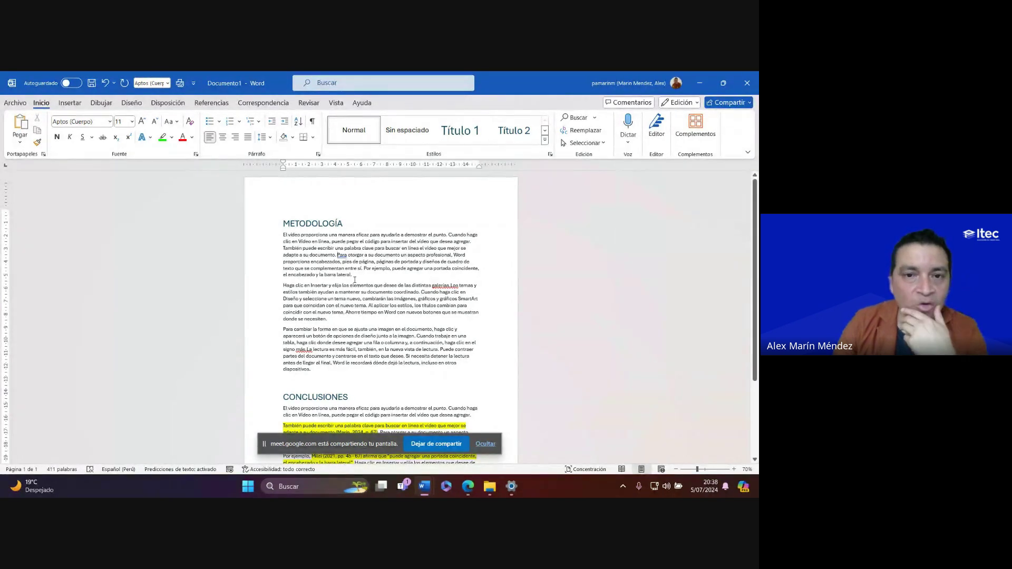
mouse_move(338, 255)
mouse_down()
mouse_move(378, 262)
mouse_move(361, 267)
mouse_move(349, 262)
mouse_move(452, 254)
mouse_move(341, 261)
mouse_up()
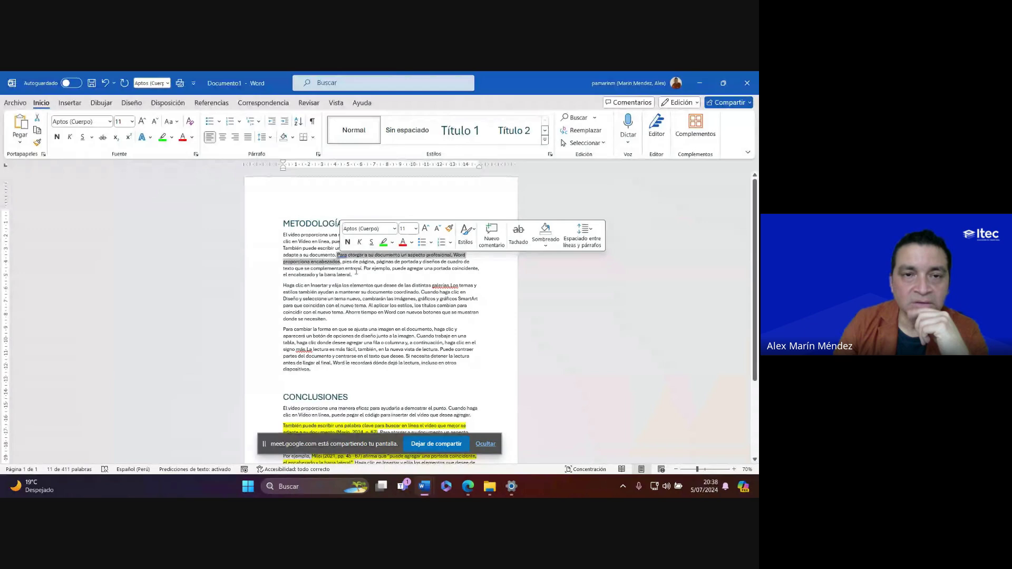
click(213, 103)
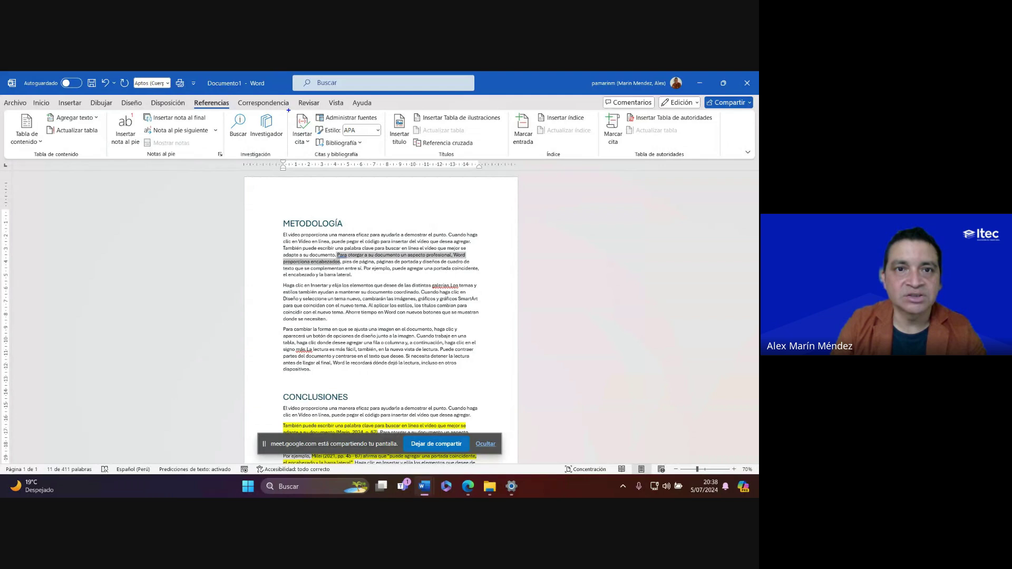
Point out the Citas y bibliografía group, then expand the Insertar cita dropdown
mouse_move(284, 109)
mouse_down()
mouse_move(353, 158)
mouse_move(388, 157)
mouse_up()
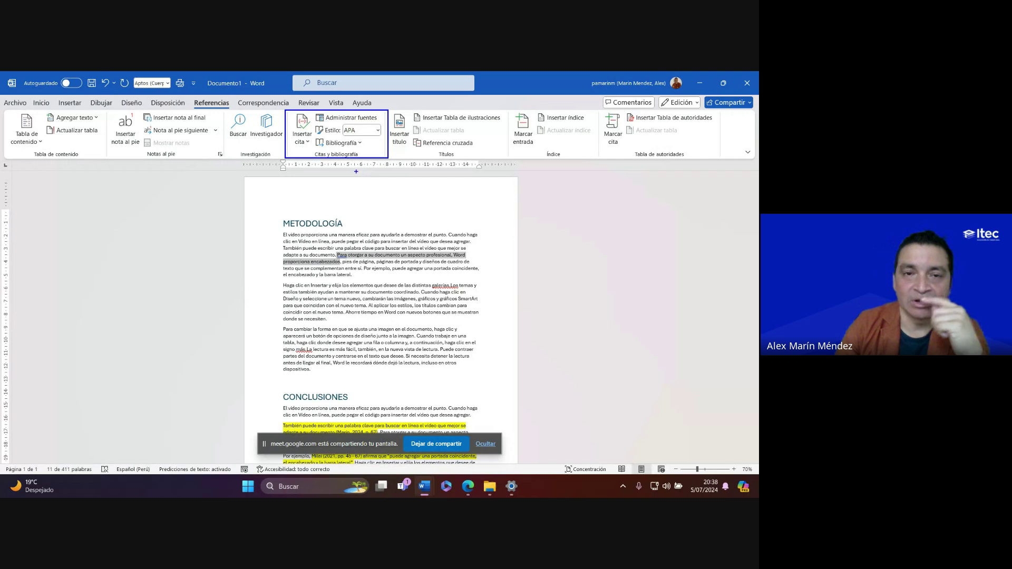
key(Escape)
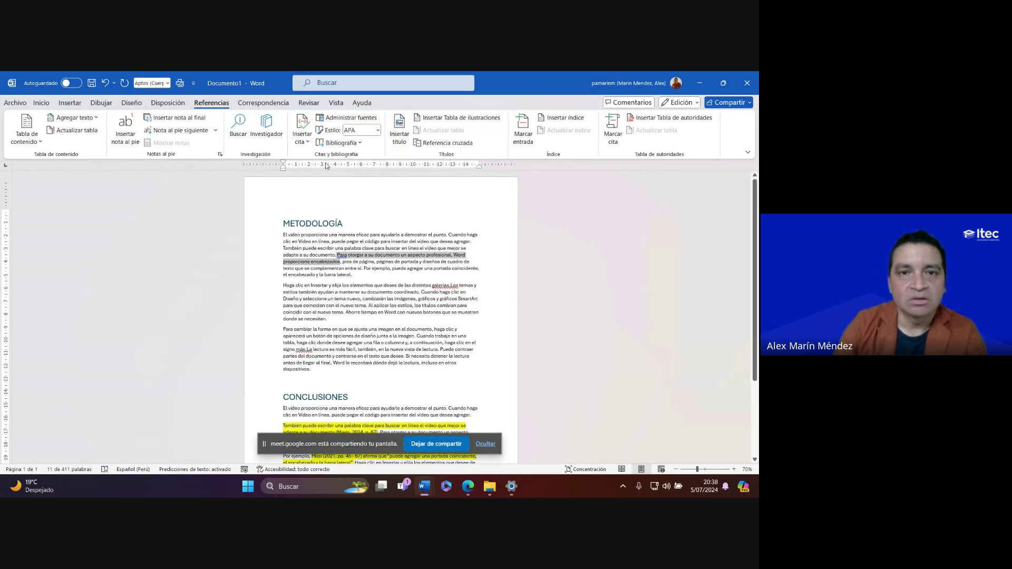
click(306, 142)
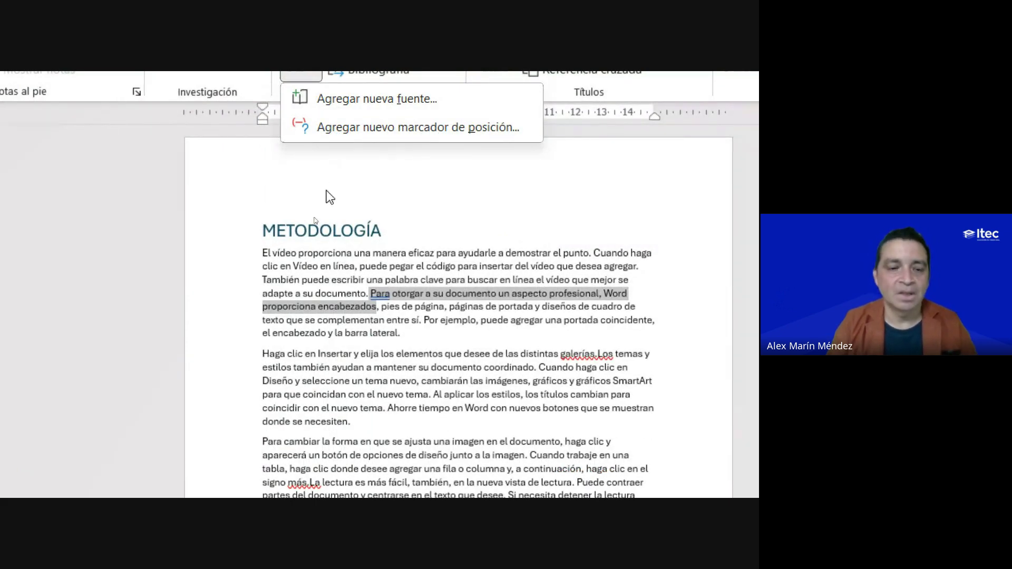
Dismiss the Insertar cita dropdown, reopen it, and close it again without inserting
key(Escape)
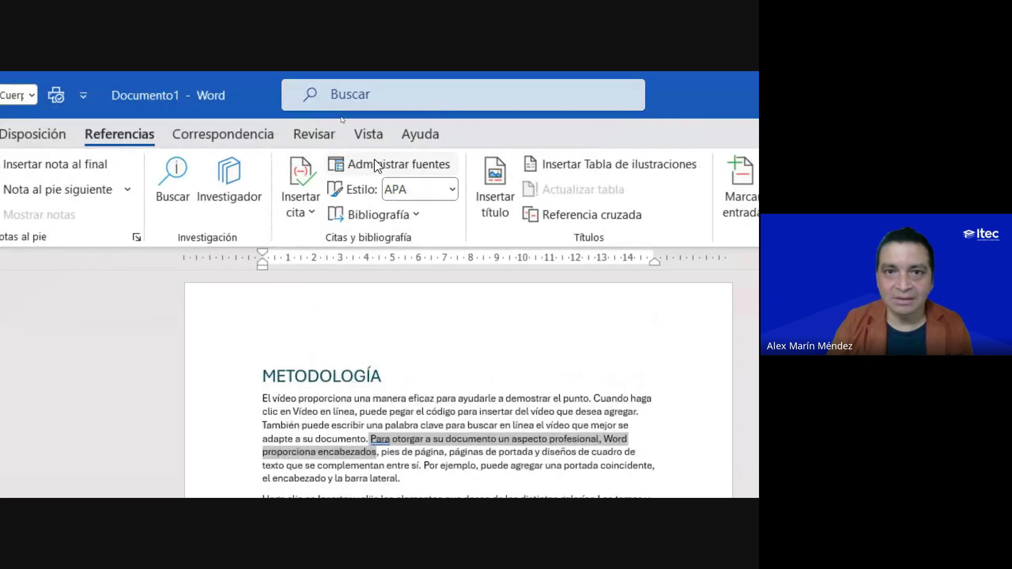
click(306, 214)
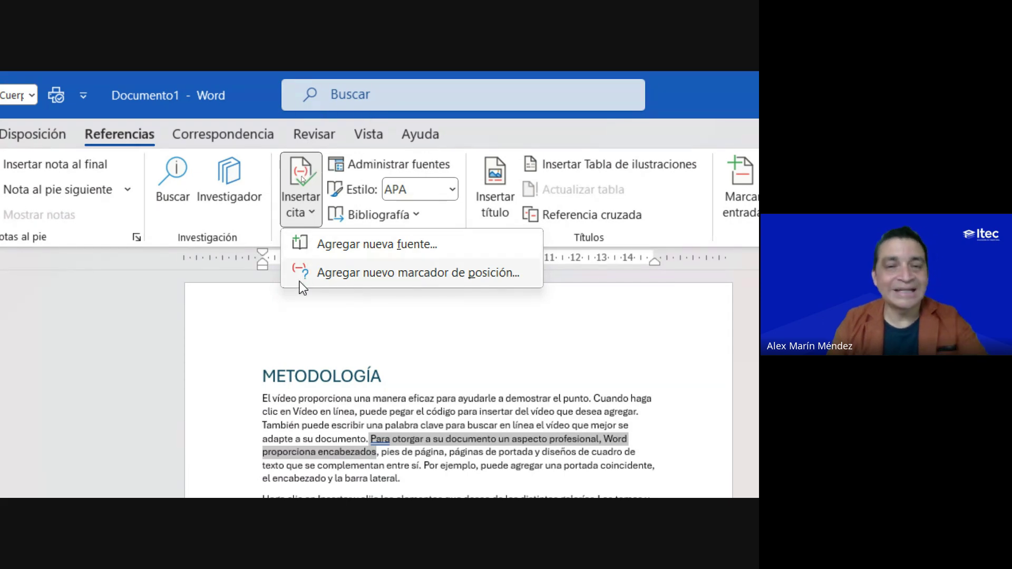
key(Escape)
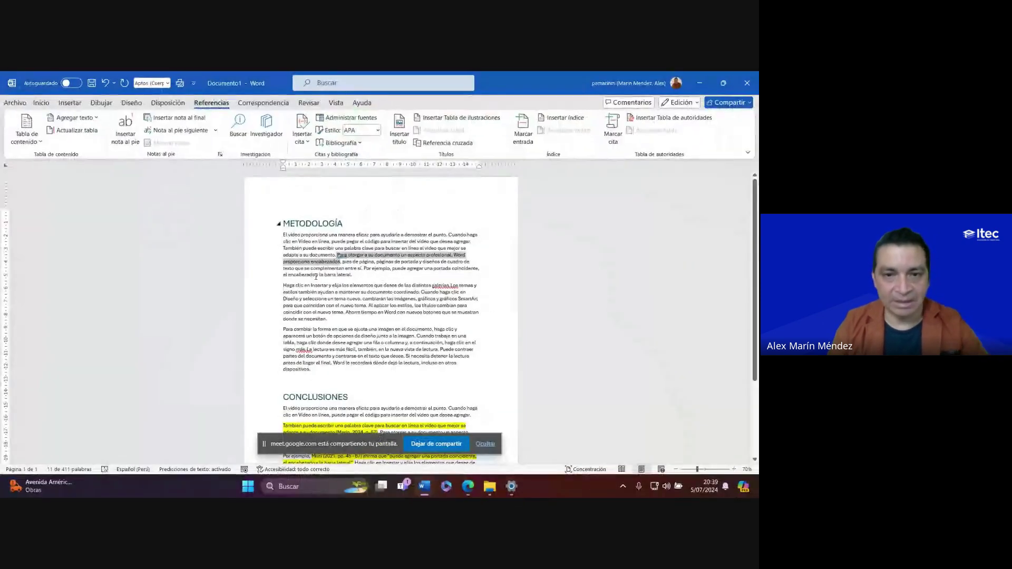
click(469, 486)
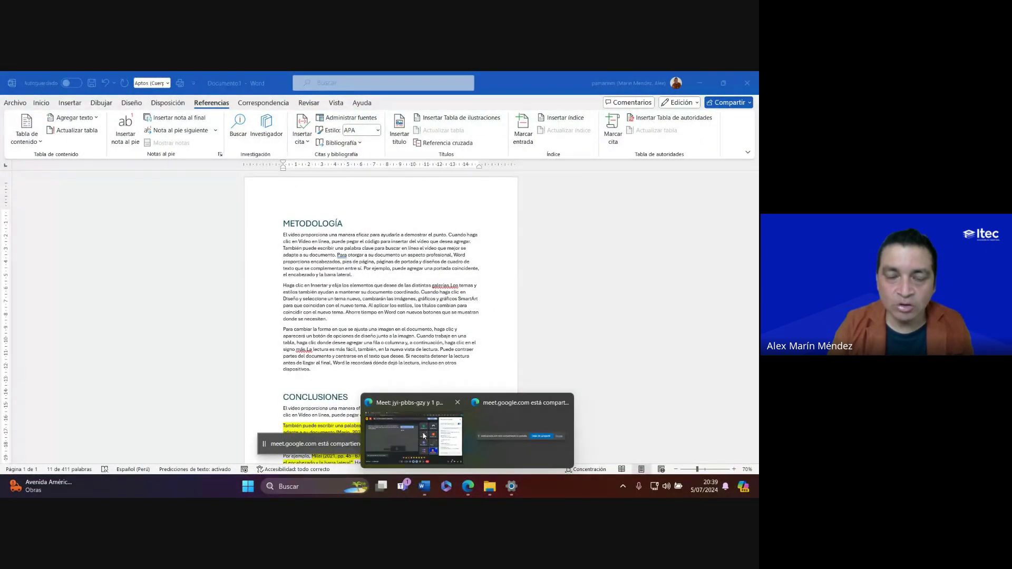
click(423, 436)
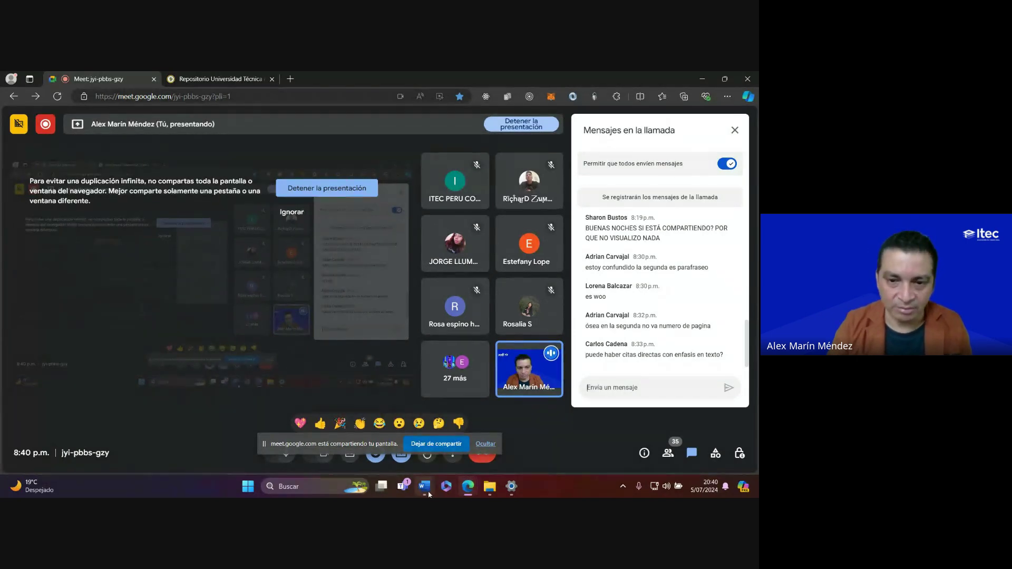
click(473, 439)
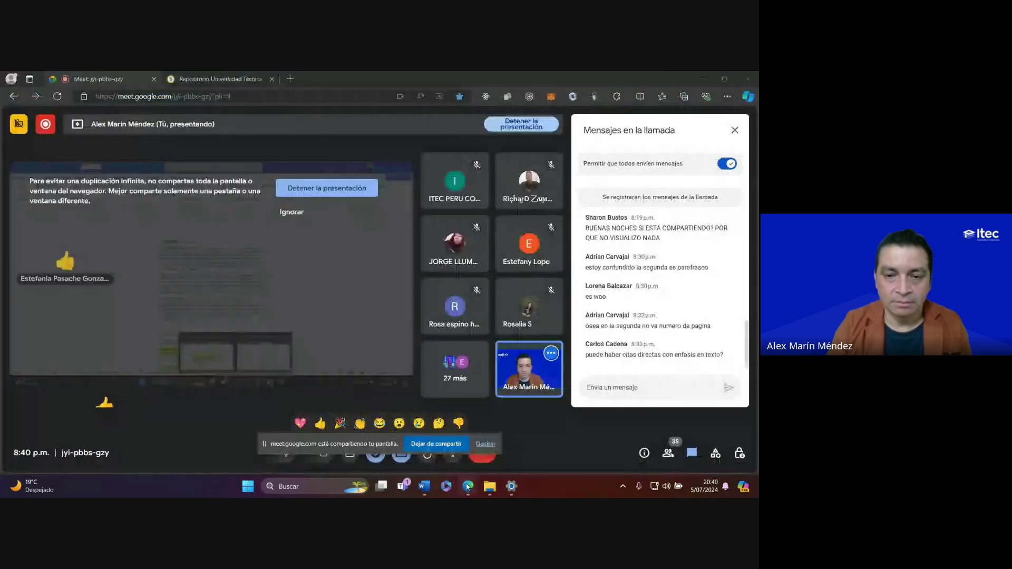
mouse_move(467, 486)
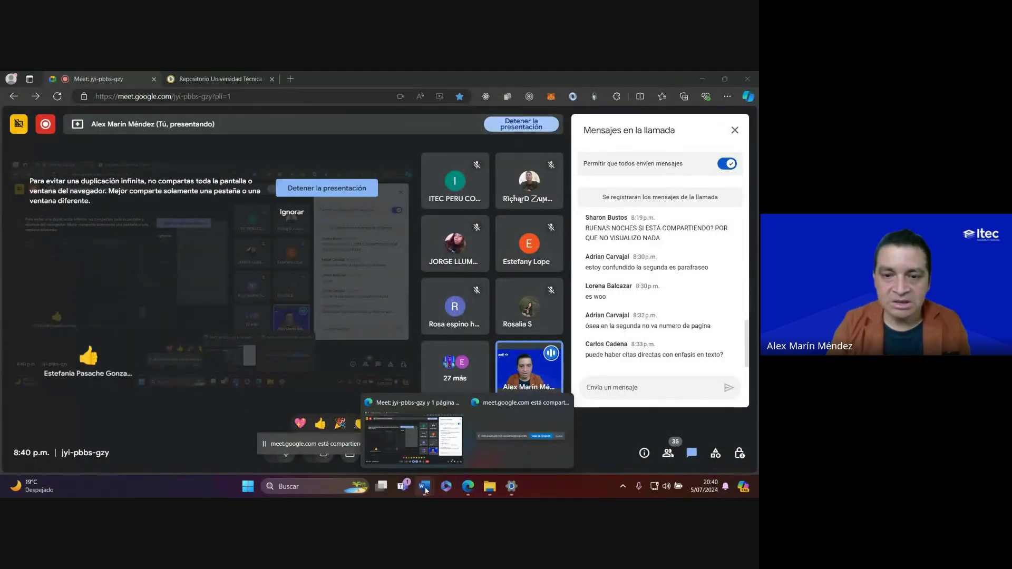
mouse_move(424, 487)
click(449, 446)
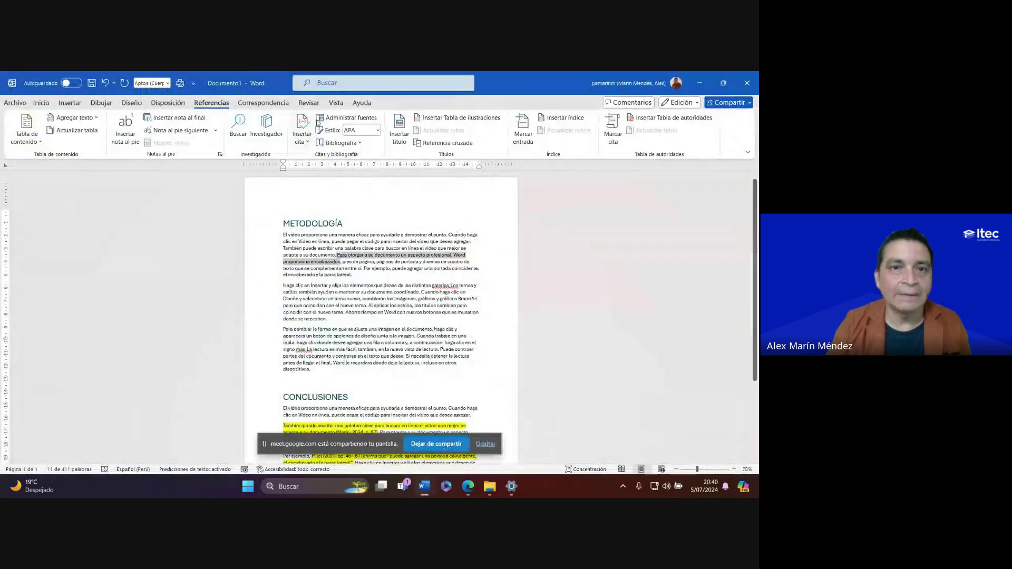
Open Administrar fuentes, reposition its dialog, and stop screen sharing in Google Meet
click(332, 118)
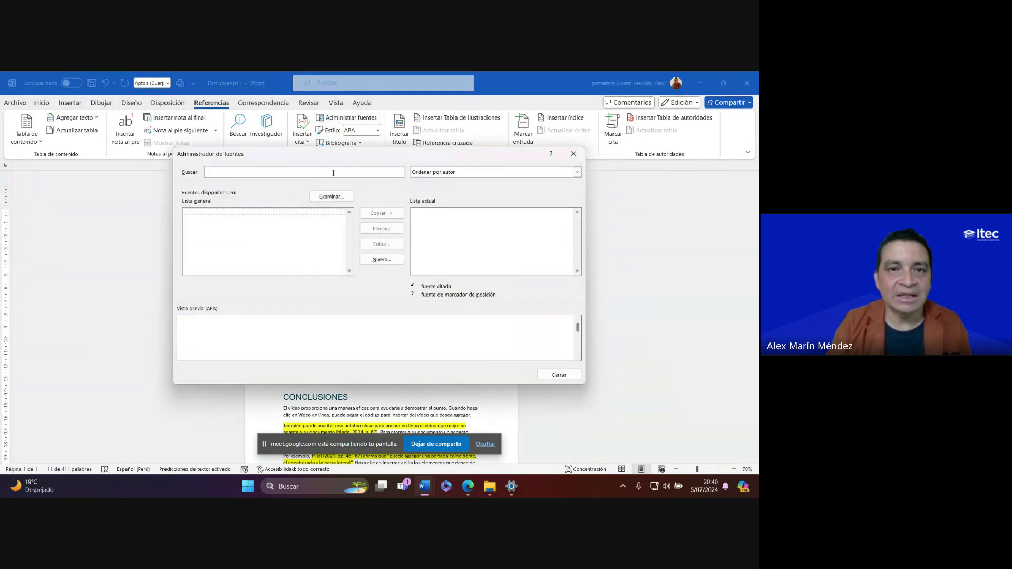
drag(327, 159, 365, 204)
drag(347, 204, 330, 205)
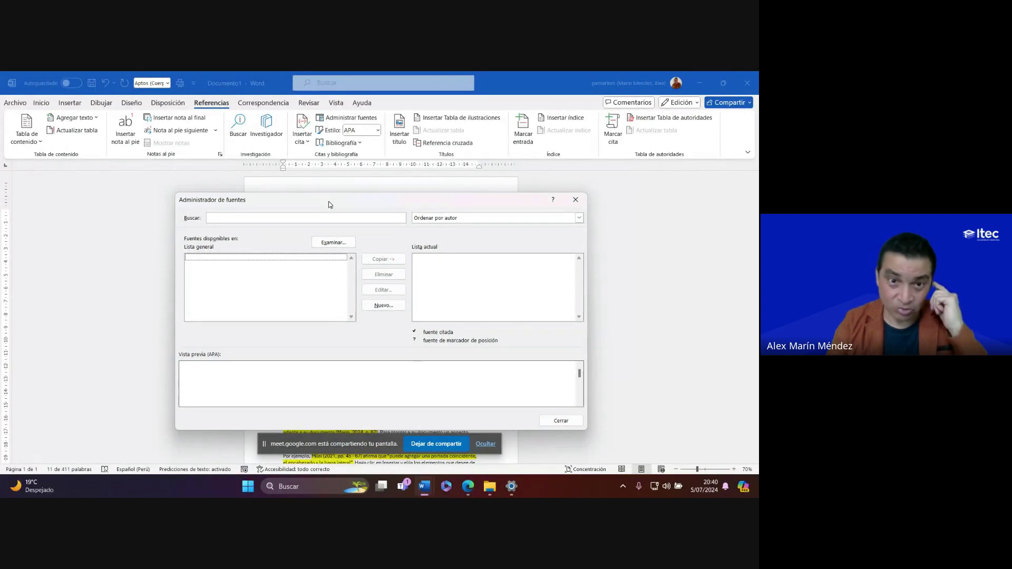
mouse_move(329, 205)
mouse_down()
mouse_move(343, 205)
mouse_move(333, 205)
mouse_up()
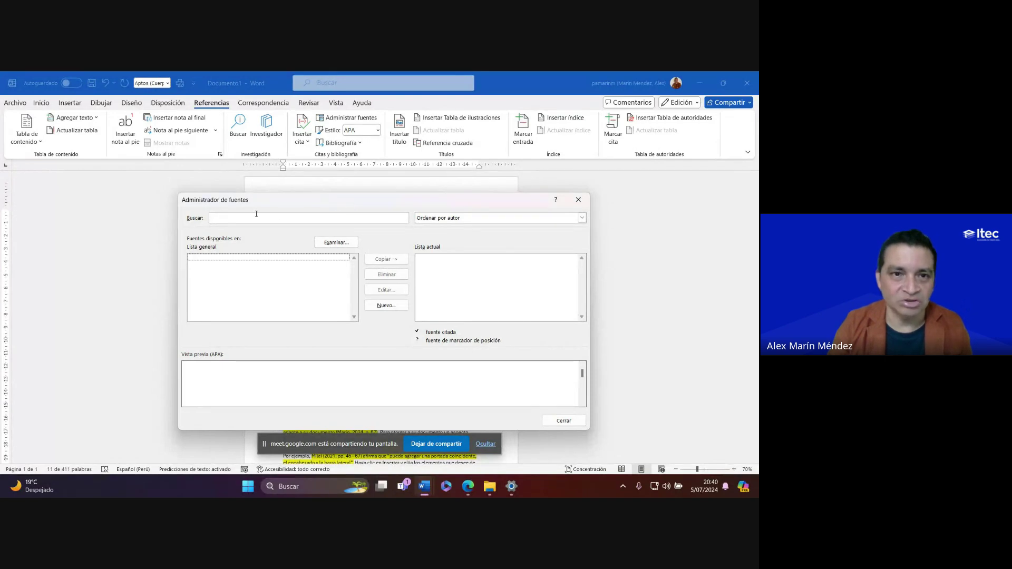
click(437, 444)
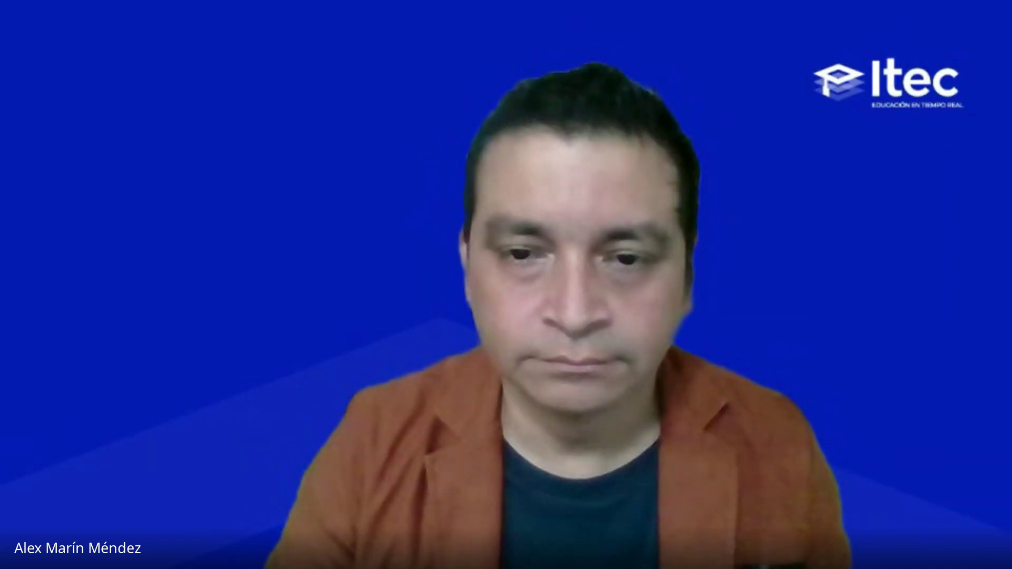
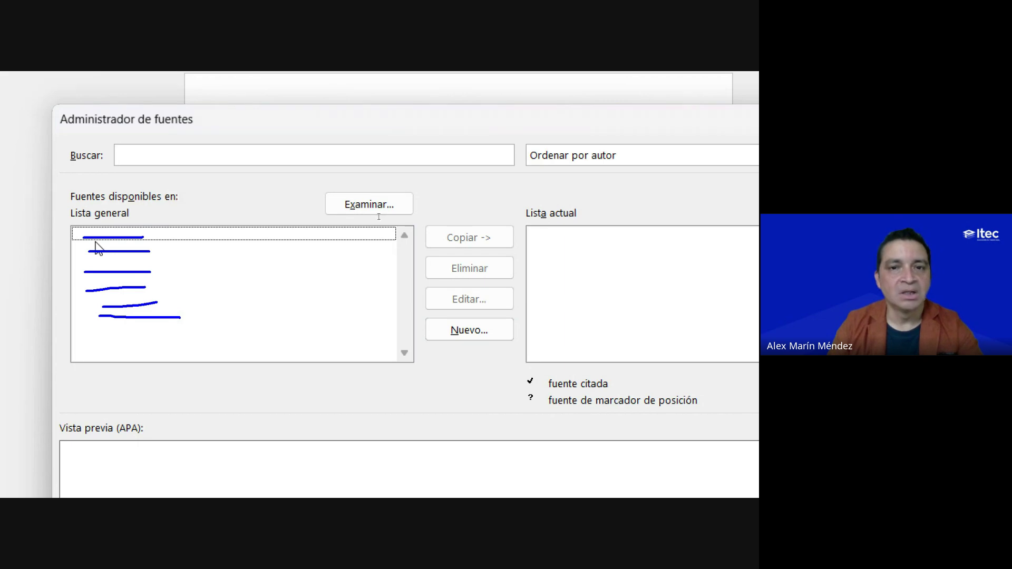
Create a new source in Source Manager with Libro as its source type, showing the book fields
click(468, 337)
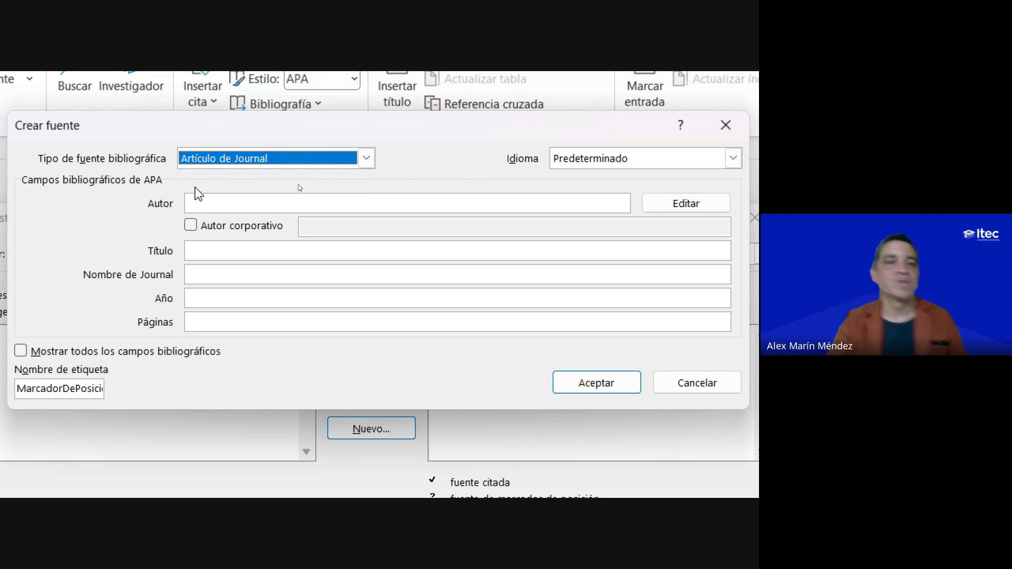
click(236, 165)
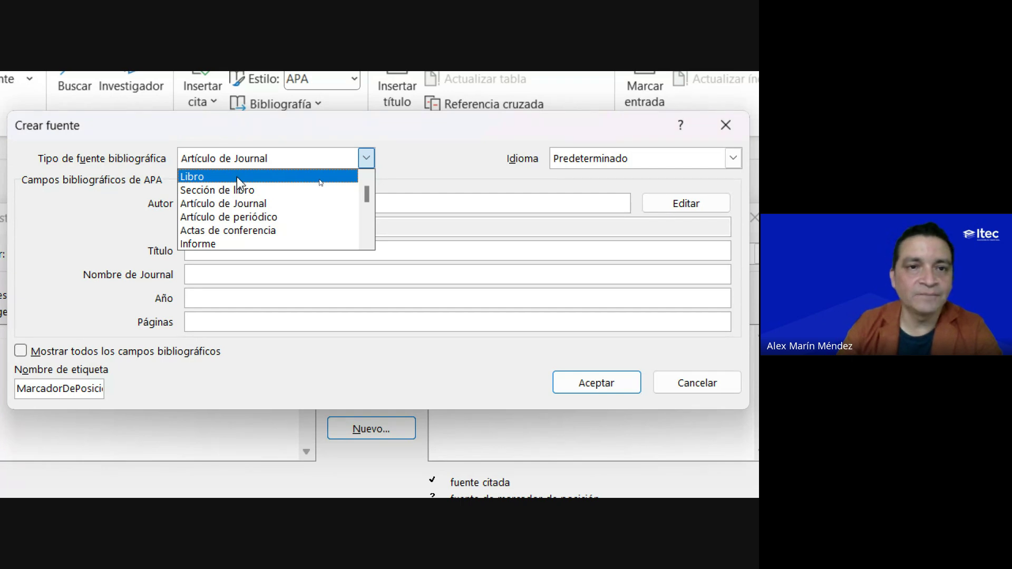
click(237, 178)
click(200, 202)
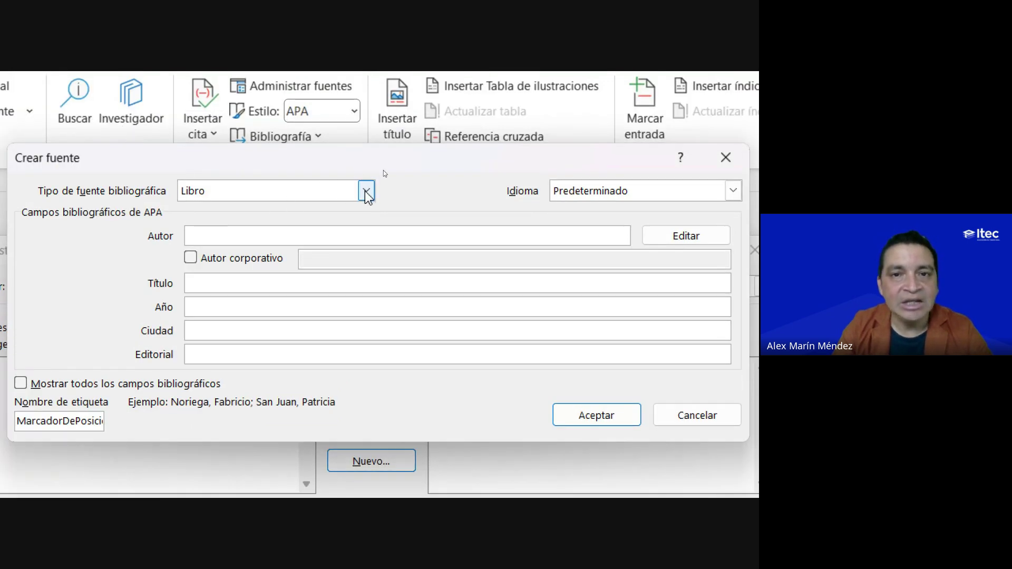
click(366, 192)
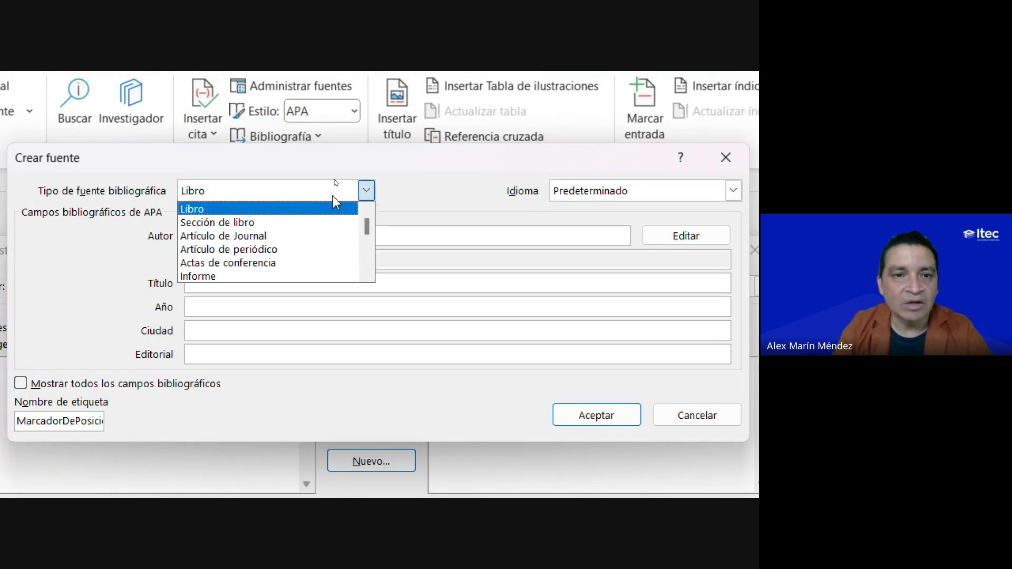
click(221, 213)
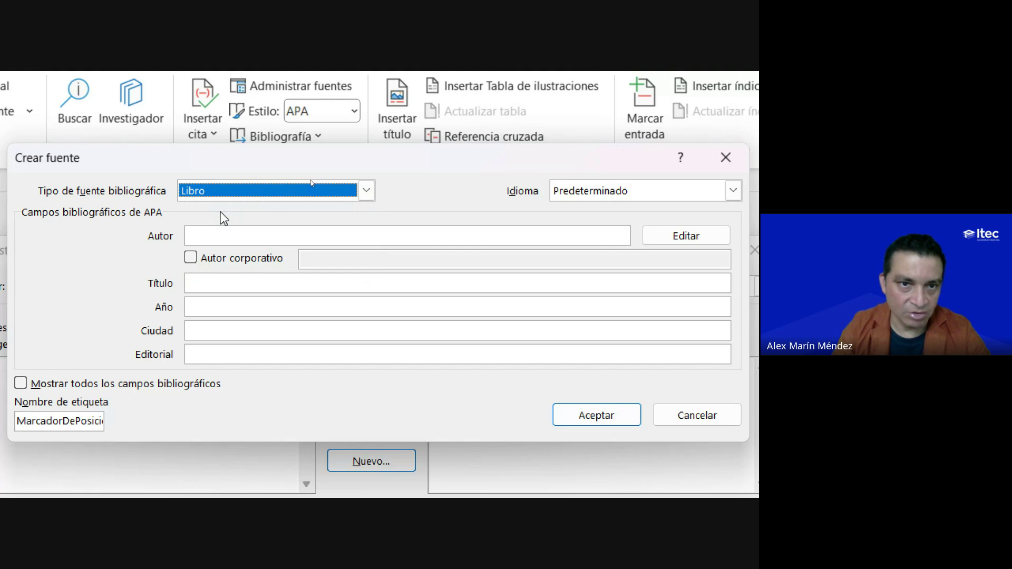
click(195, 238)
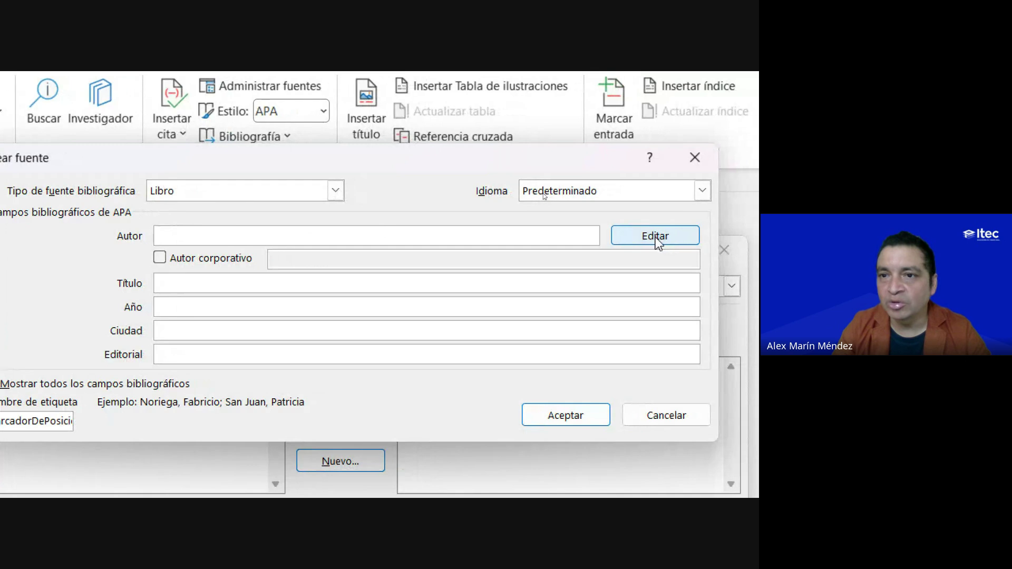
In Editar nombre, enter the author's surnames and first name and add them as the book's Autor
click(681, 236)
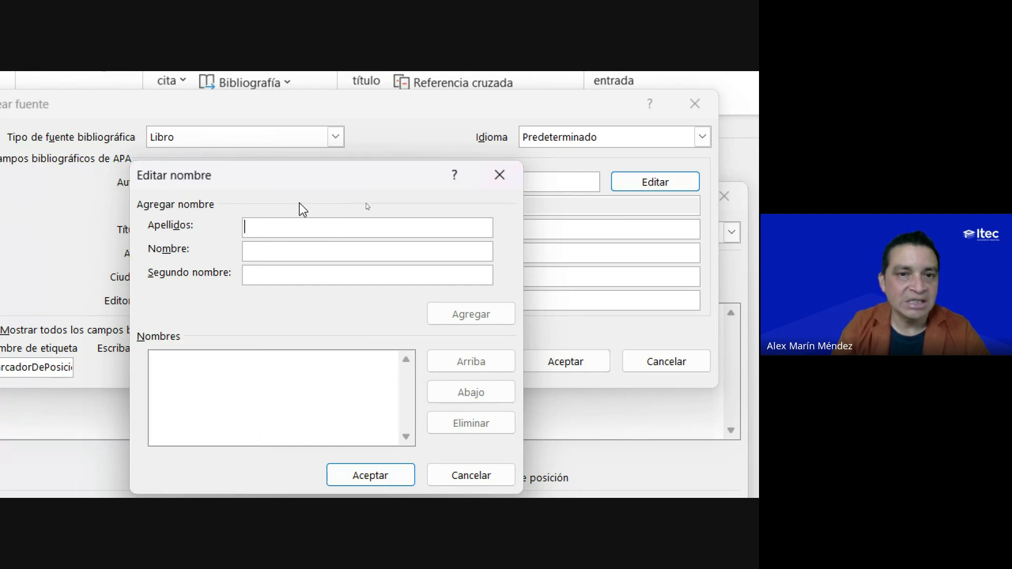
text(Marín)
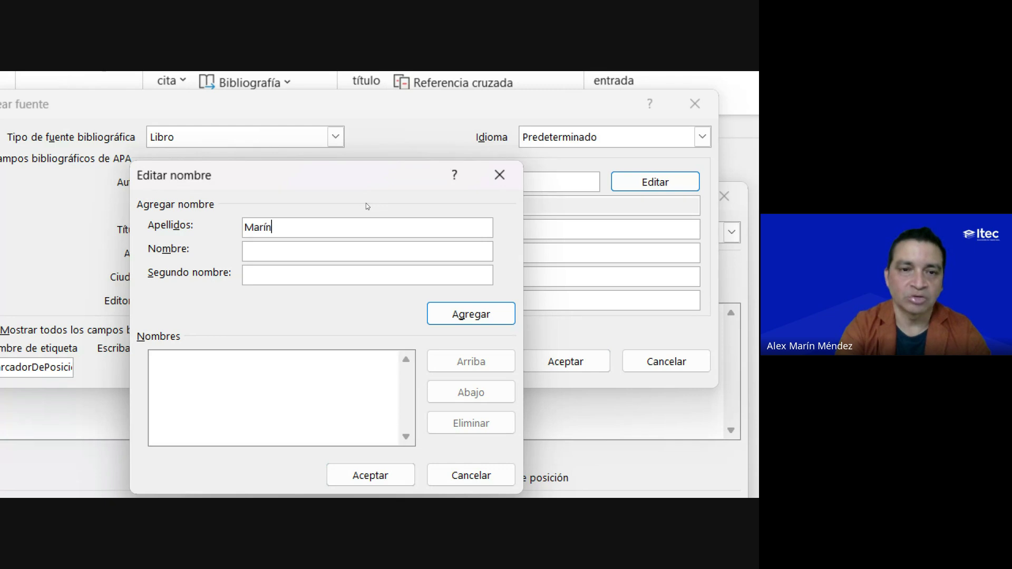
click(350, 228)
text(Mé)
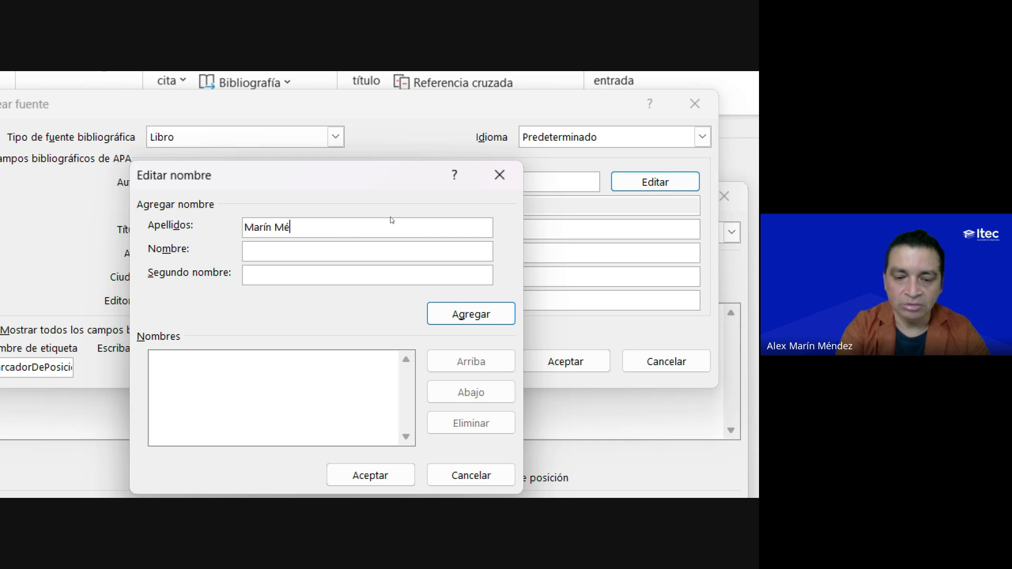
text(ndezAlex)
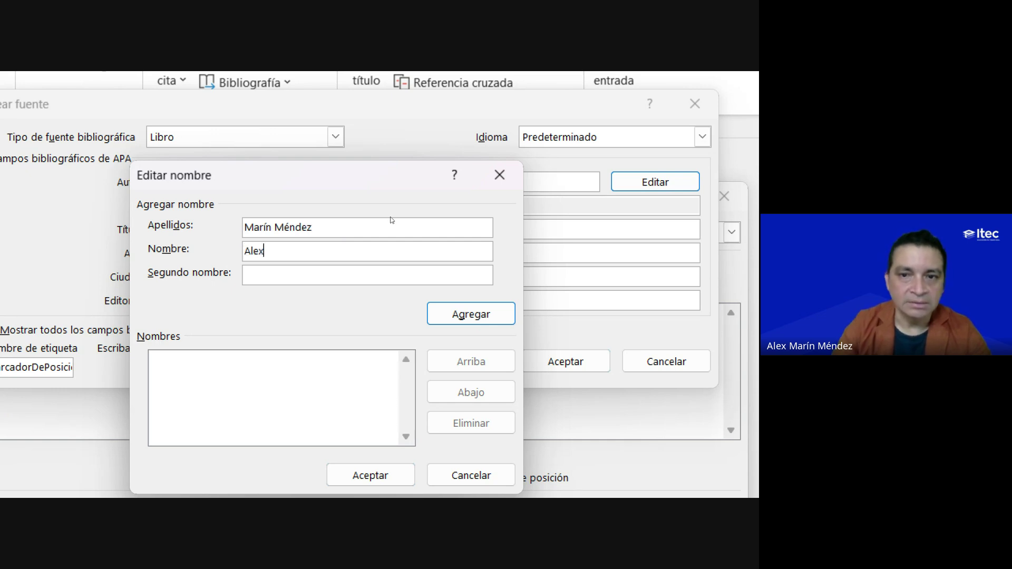
click(491, 316)
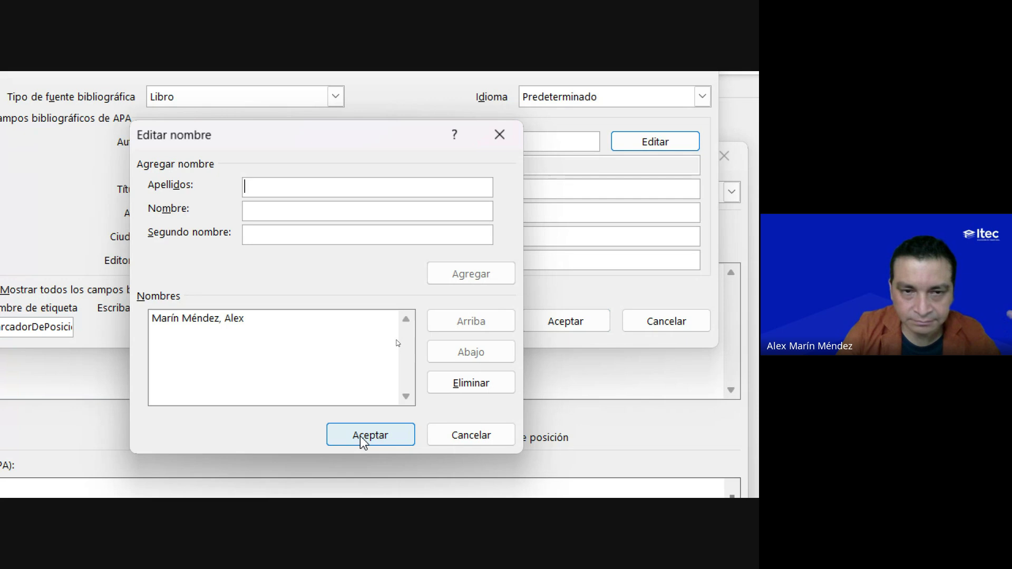
click(362, 438)
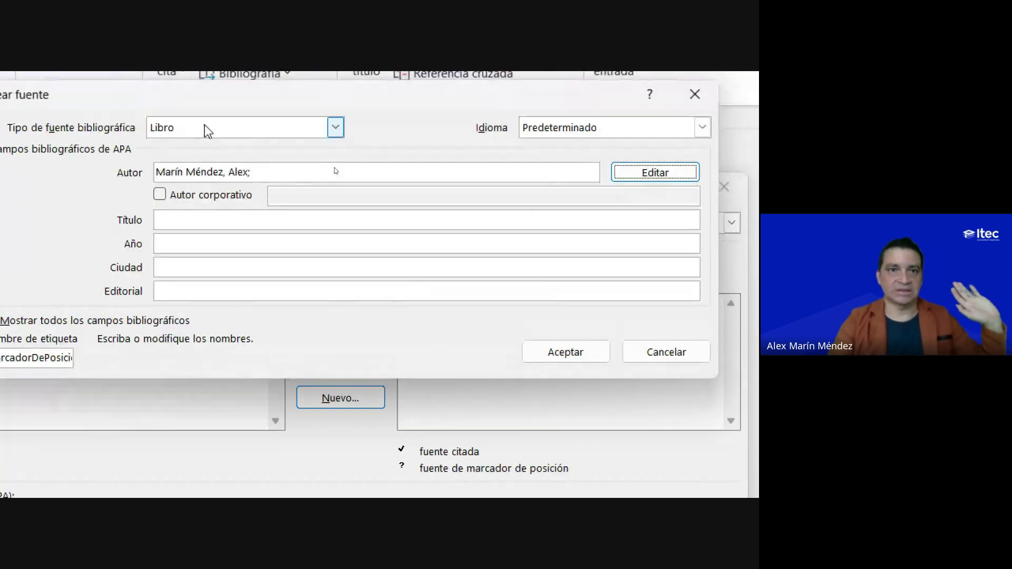
Fill in title 'El agua contaminada como causante de enfermedades graves', 2023, Trujillo, Buenos Libros, and save
click(172, 226)
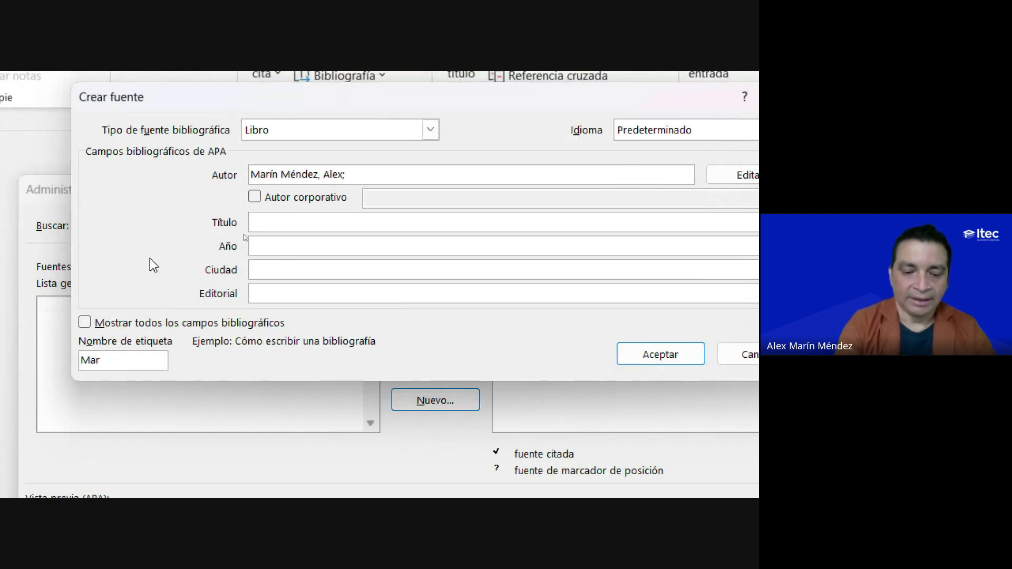
text(El agua )
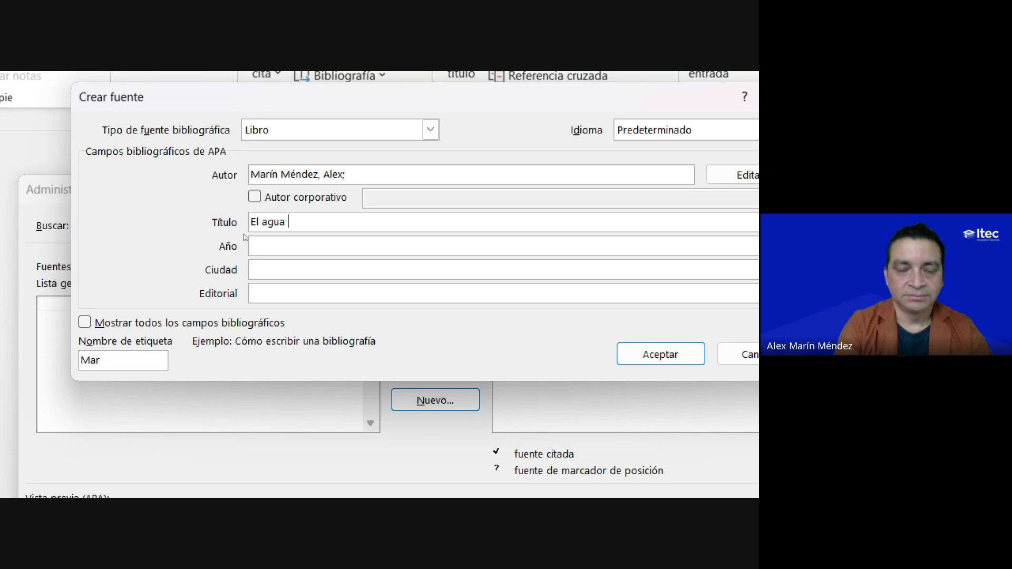
text(contaminada como )
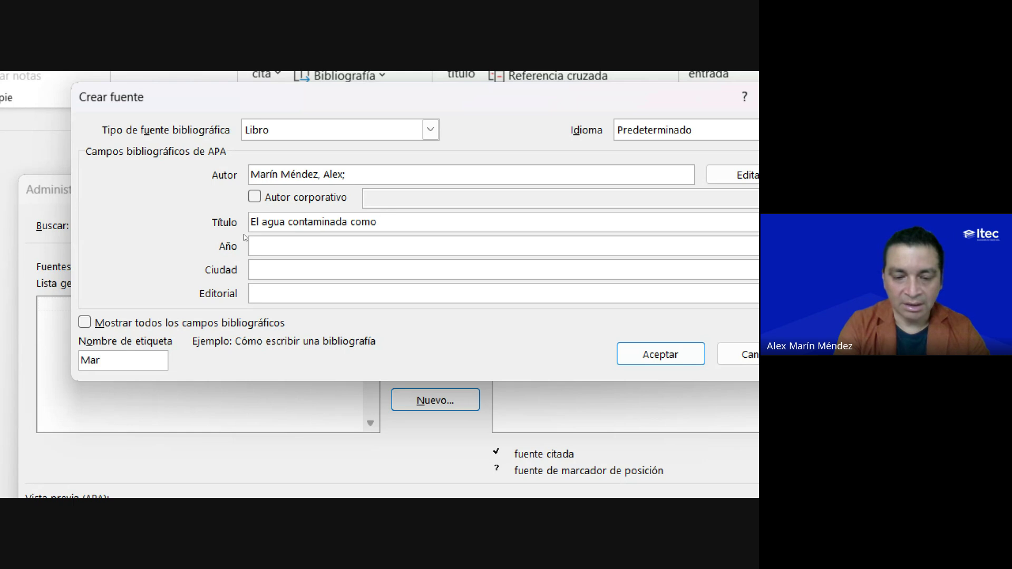
text(causante de)
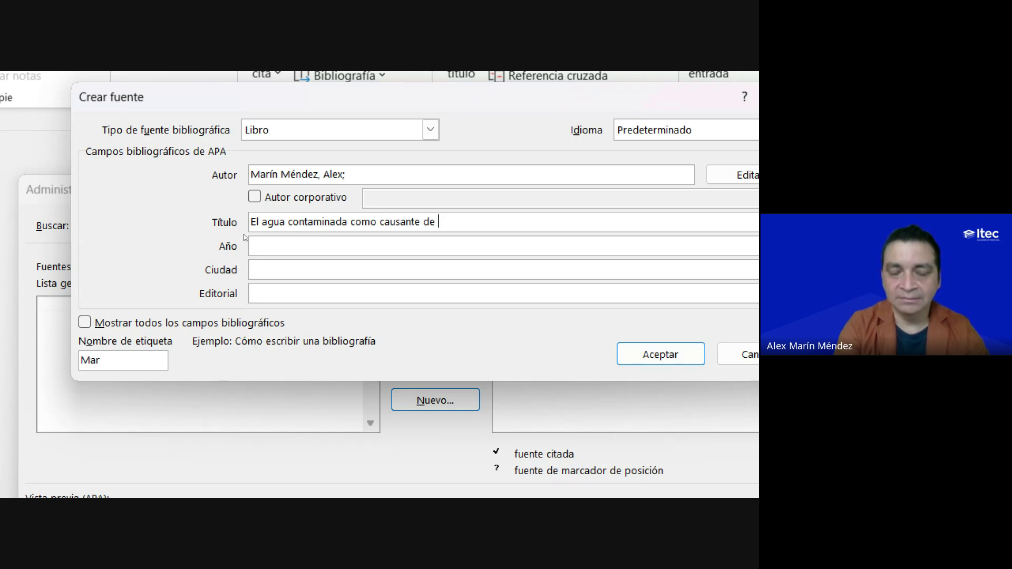
text( enfermedad)
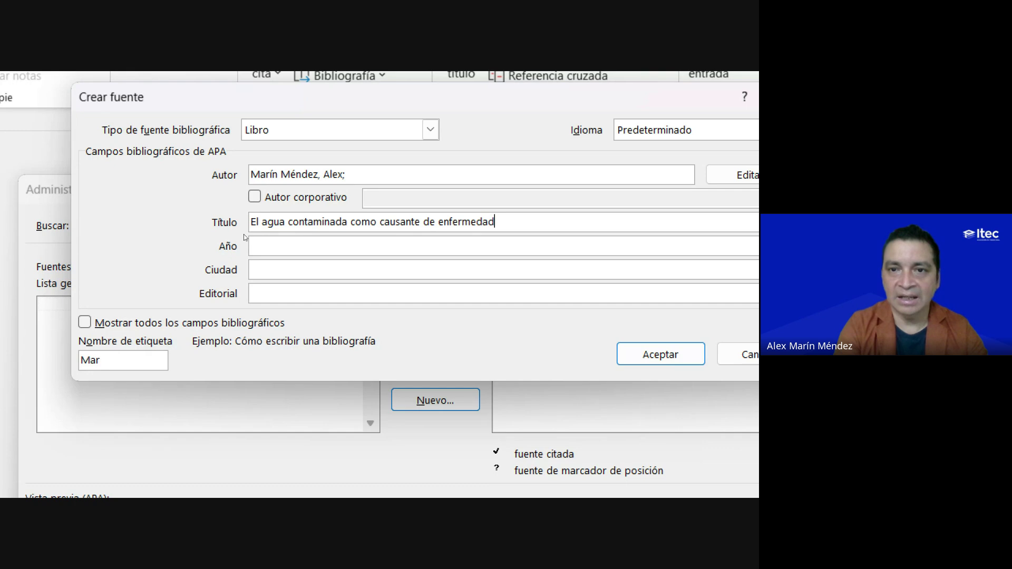
text(es graves)
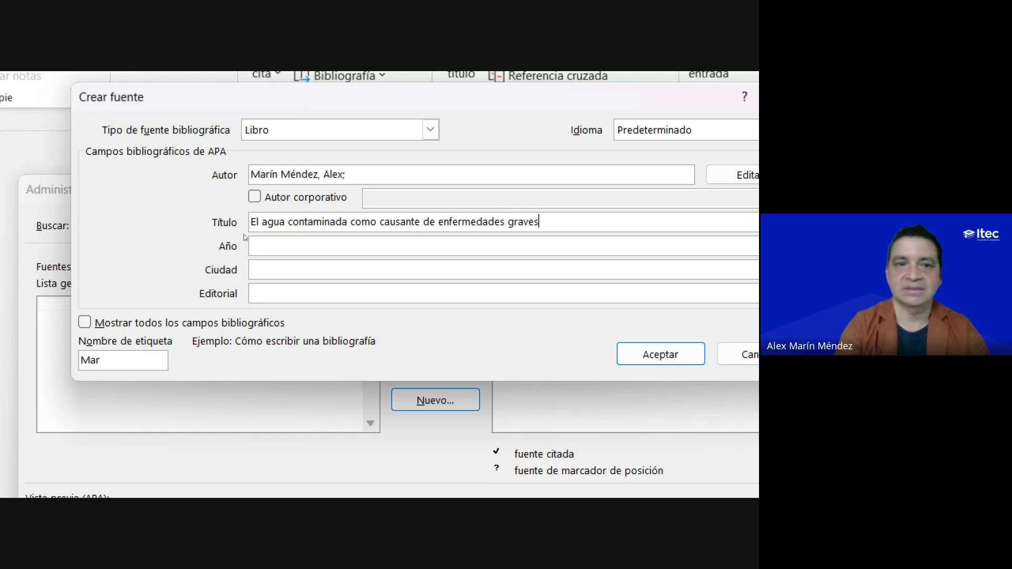
click(289, 248)
text(2023)
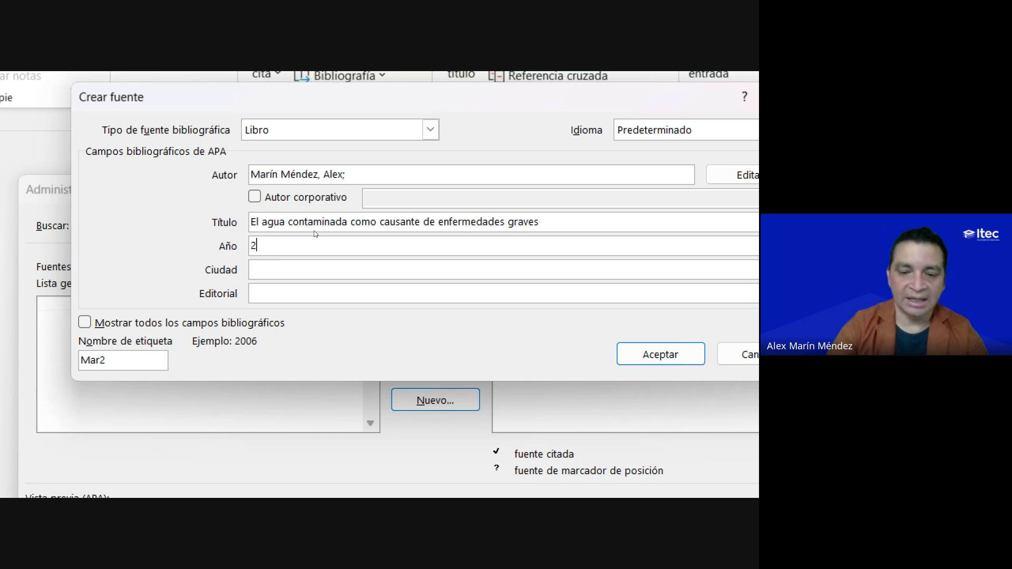
click(271, 269)
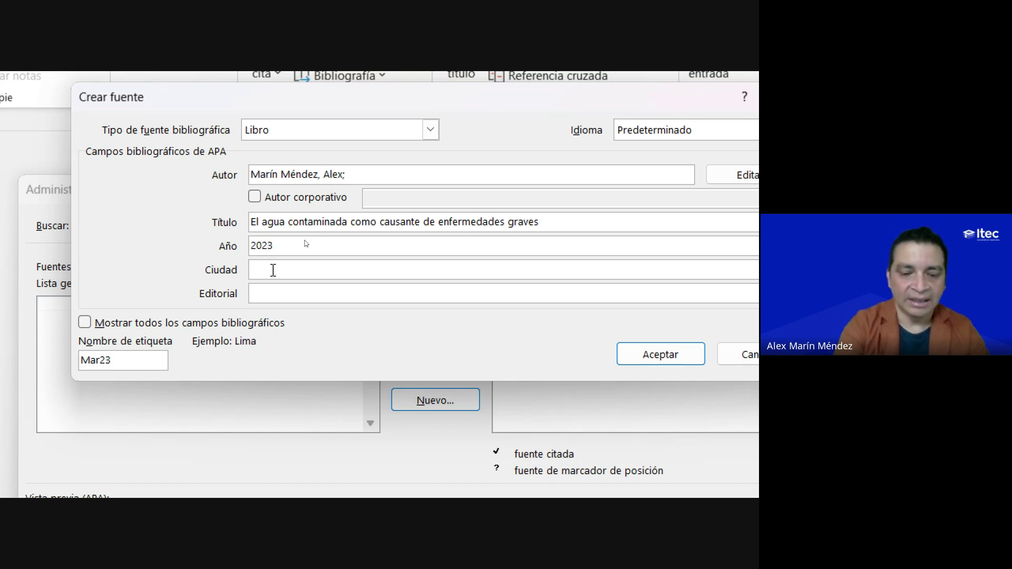
text(Trujillo)
key(Tab)
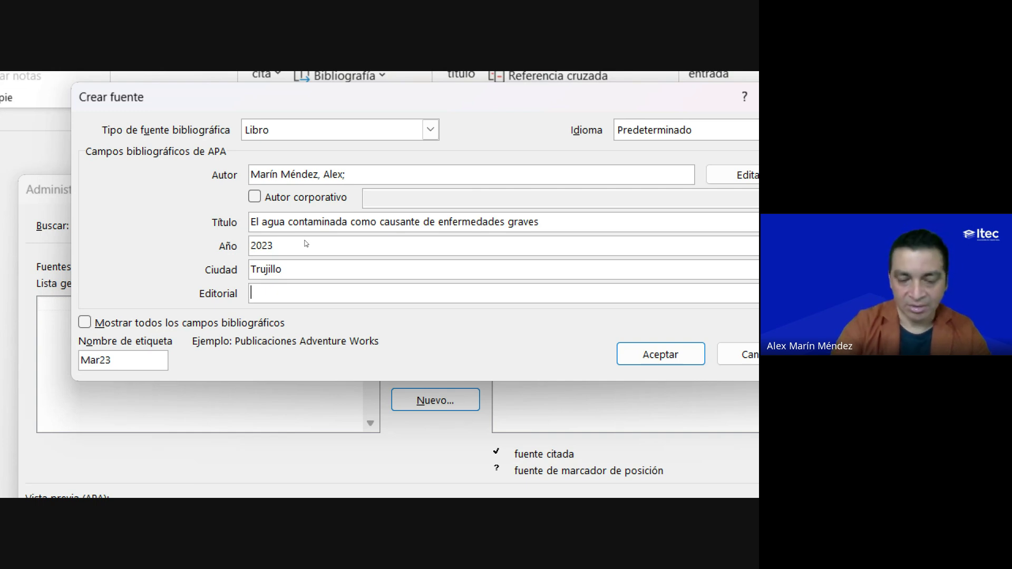
text(Buenos Libros)
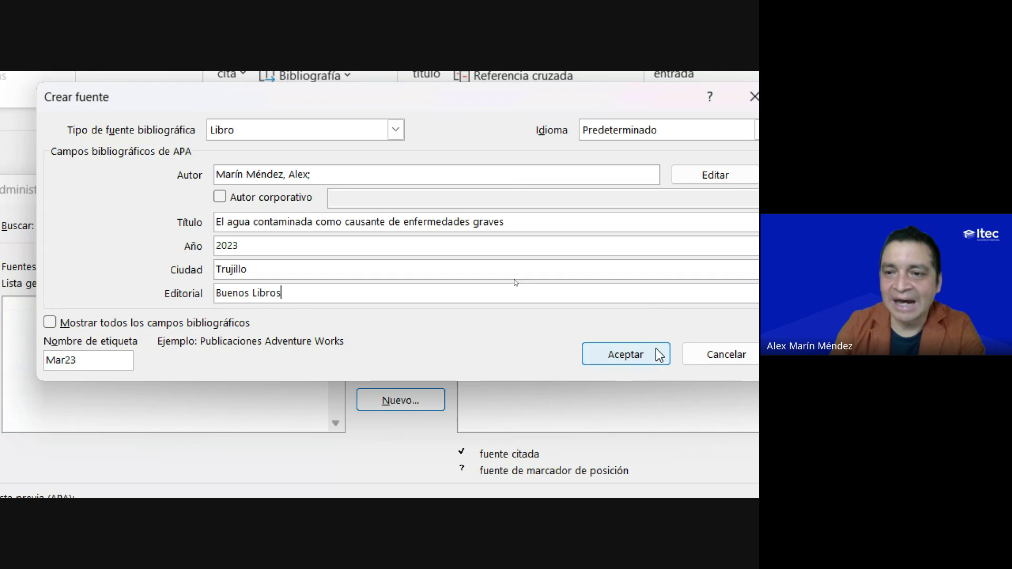
click(694, 354)
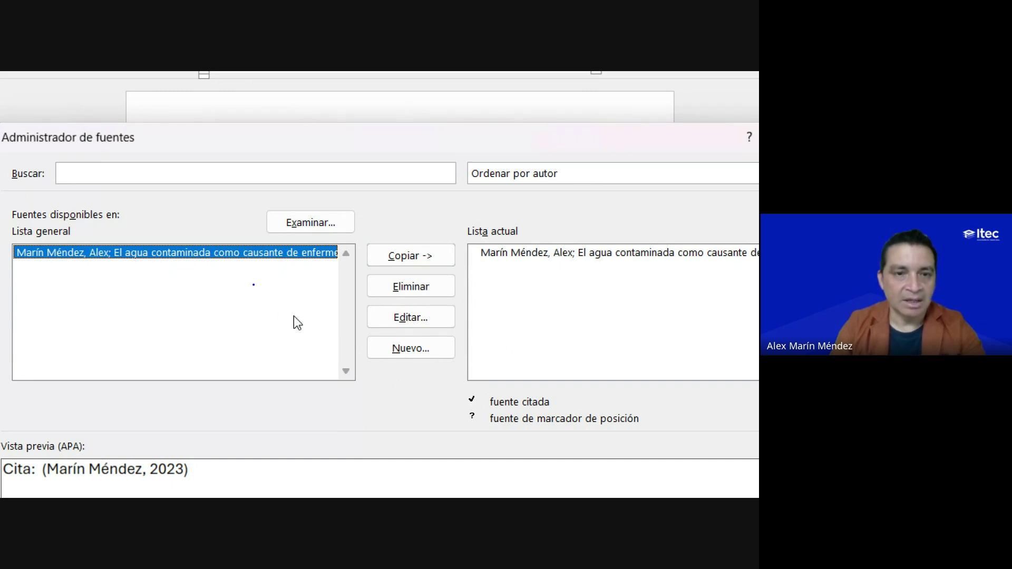
Highlight the saved book source in Lista general and Lista actual, then outline the general list
drag(221, 275, 262, 342)
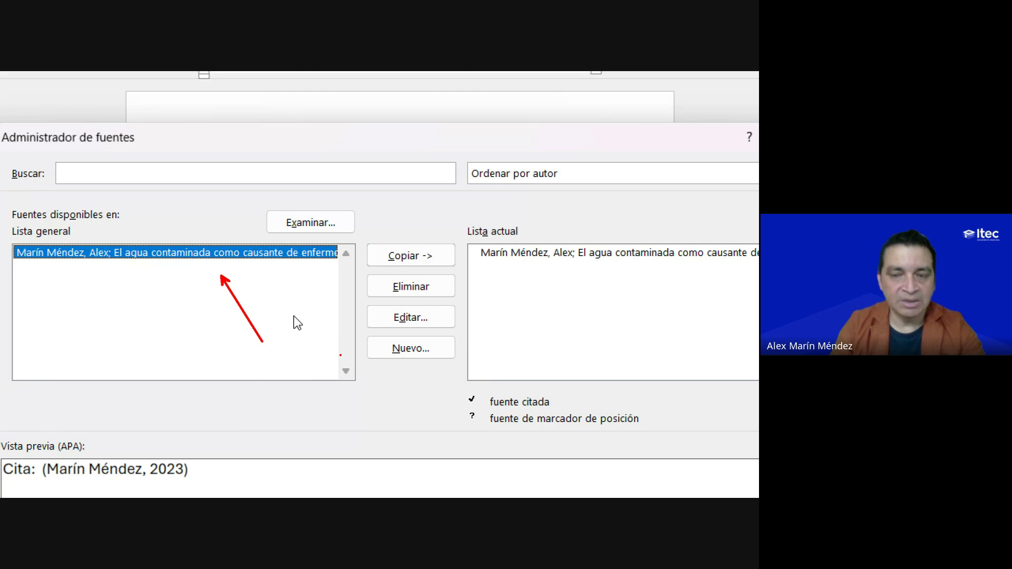
drag(526, 283, 490, 346)
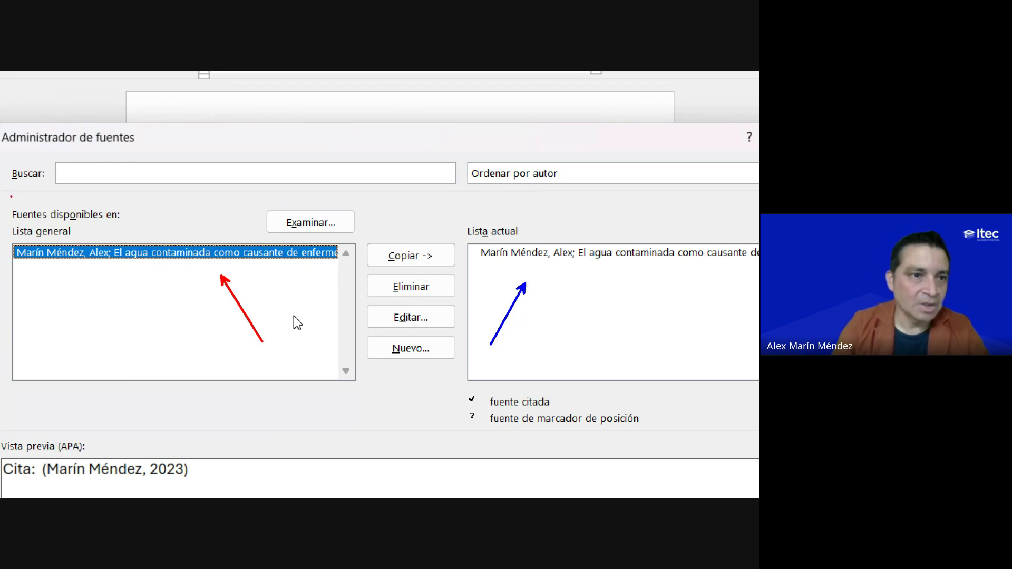
mouse_move(3, 202)
mouse_down()
mouse_move(41, 300)
mouse_move(365, 391)
mouse_up()
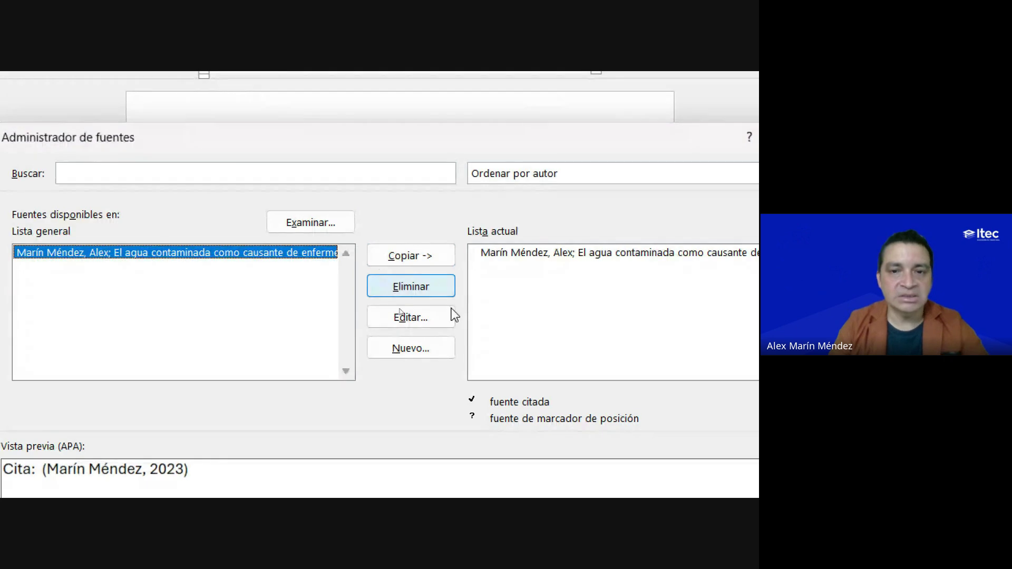
Start another new bibliography source and set its type to Sitio web
click(425, 355)
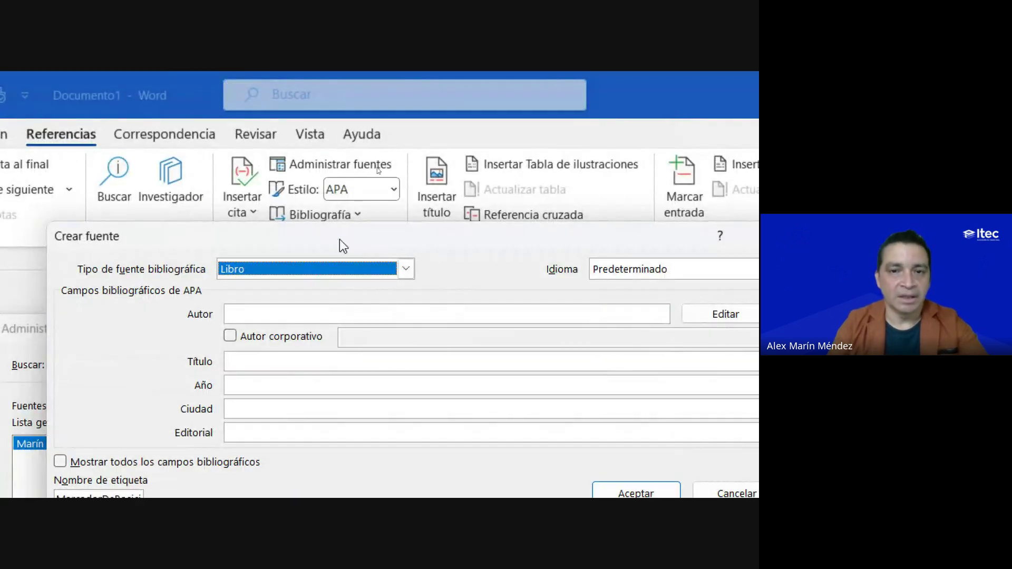
click(406, 269)
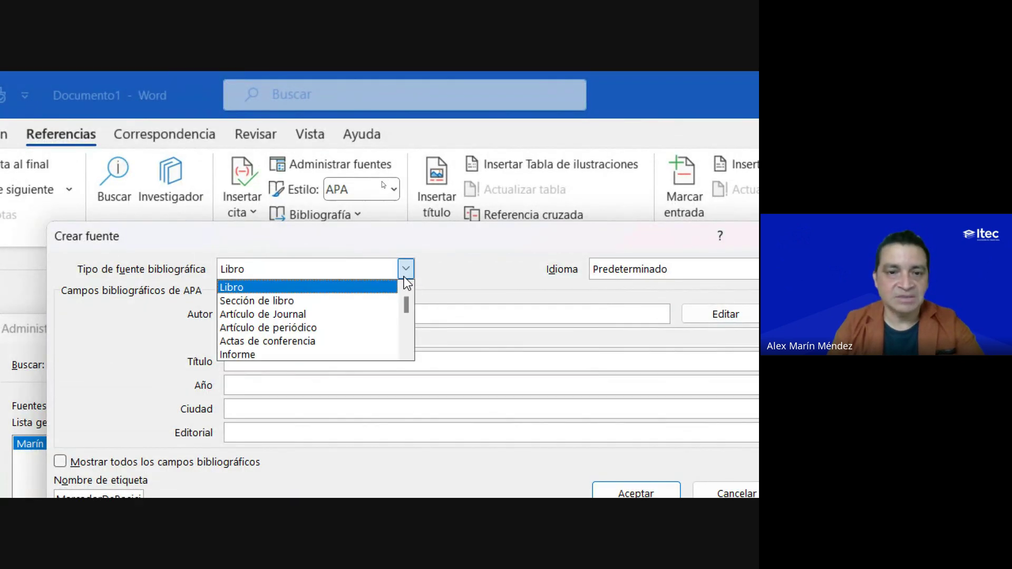
scroll(348, 348, down, 1)
scroll(337, 334, down, 1)
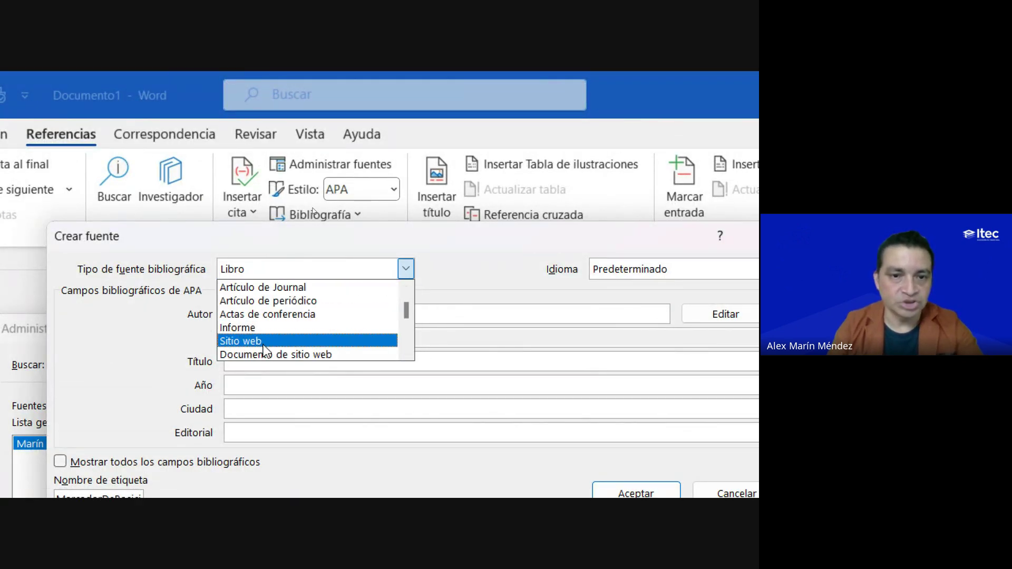
click(317, 344)
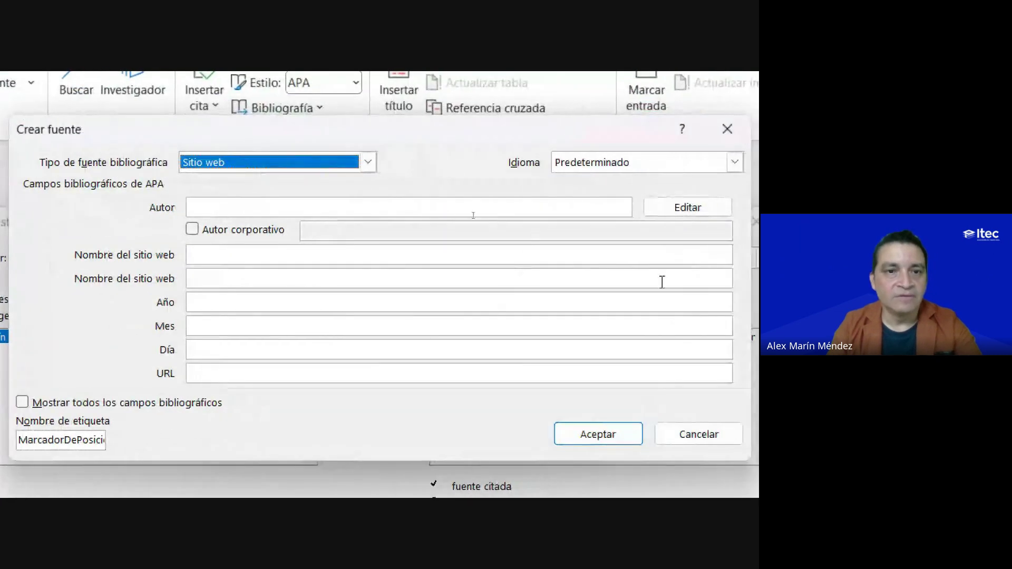
Add two authors, each with surname and first name, in the name editor
click(320, 209)
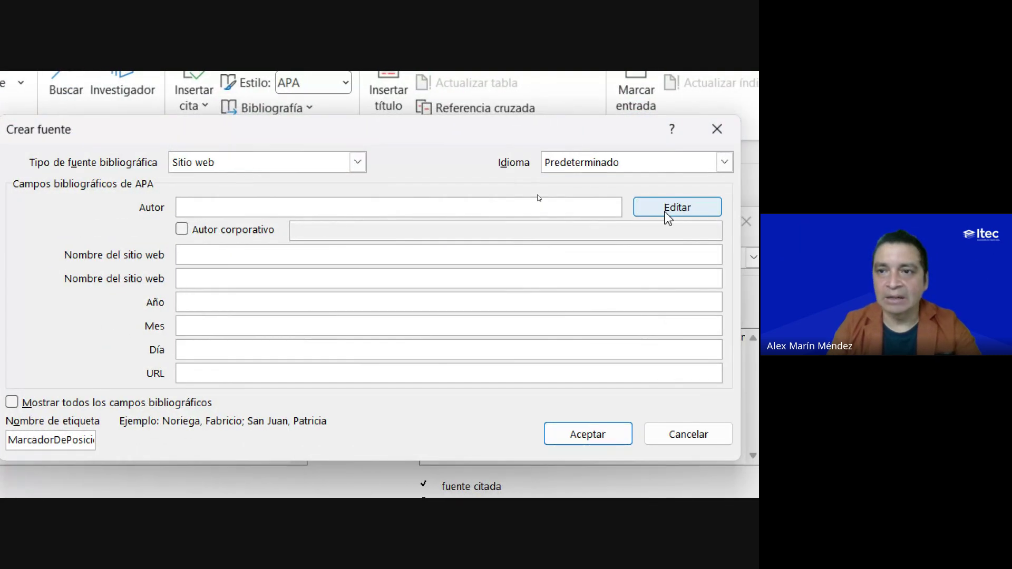
click(680, 211)
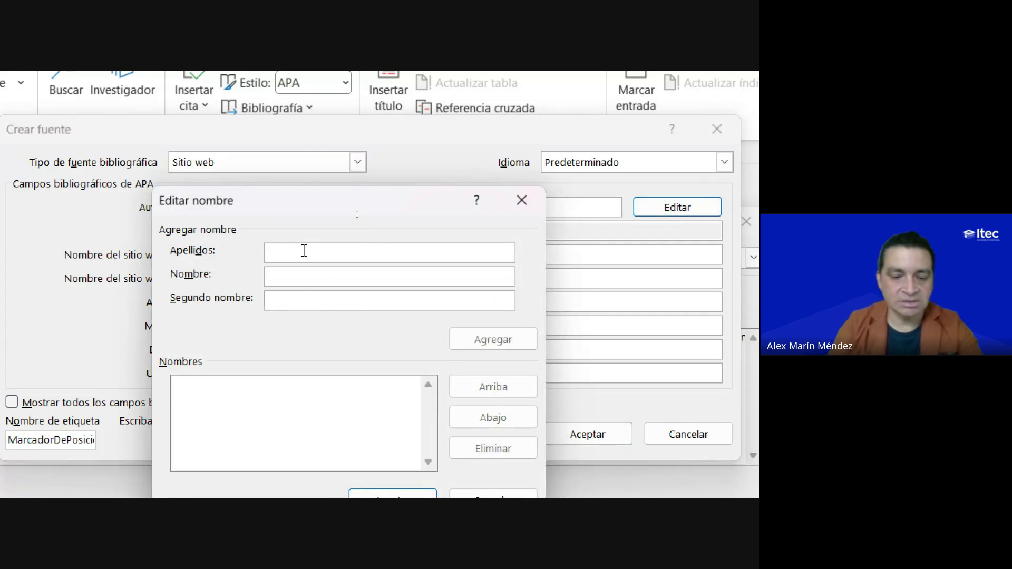
text(Mile)
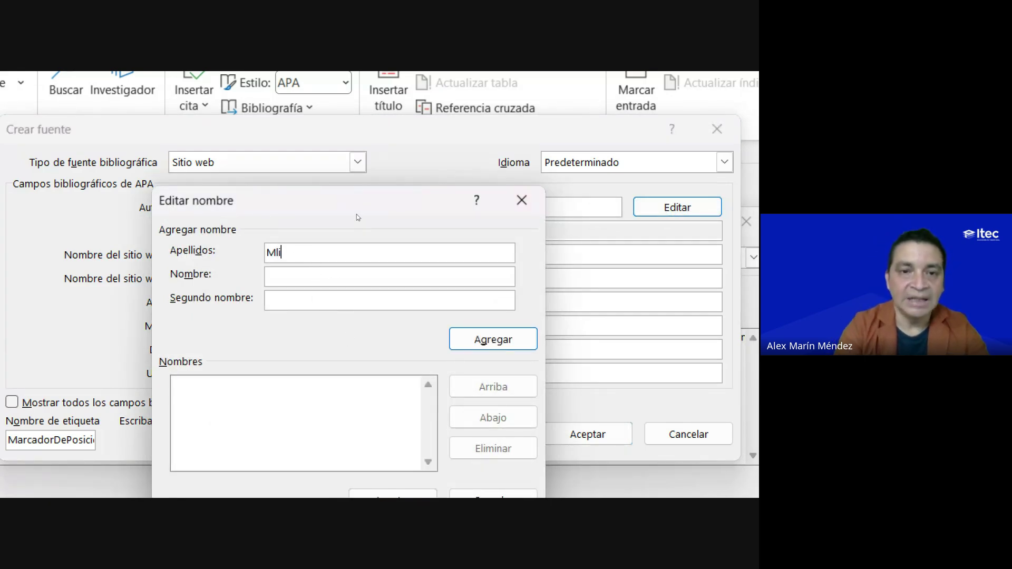
text(i)
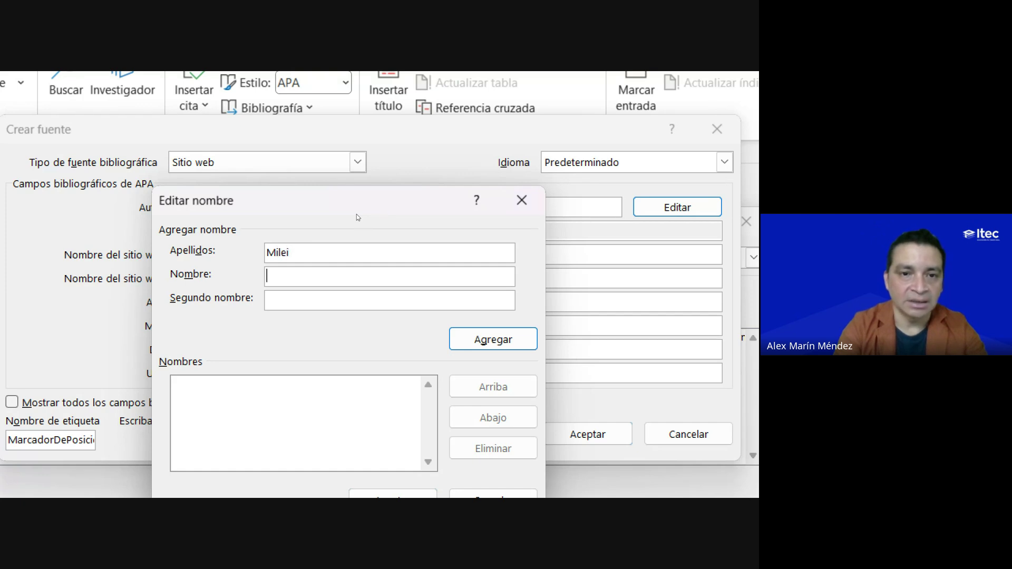
text(Javier)
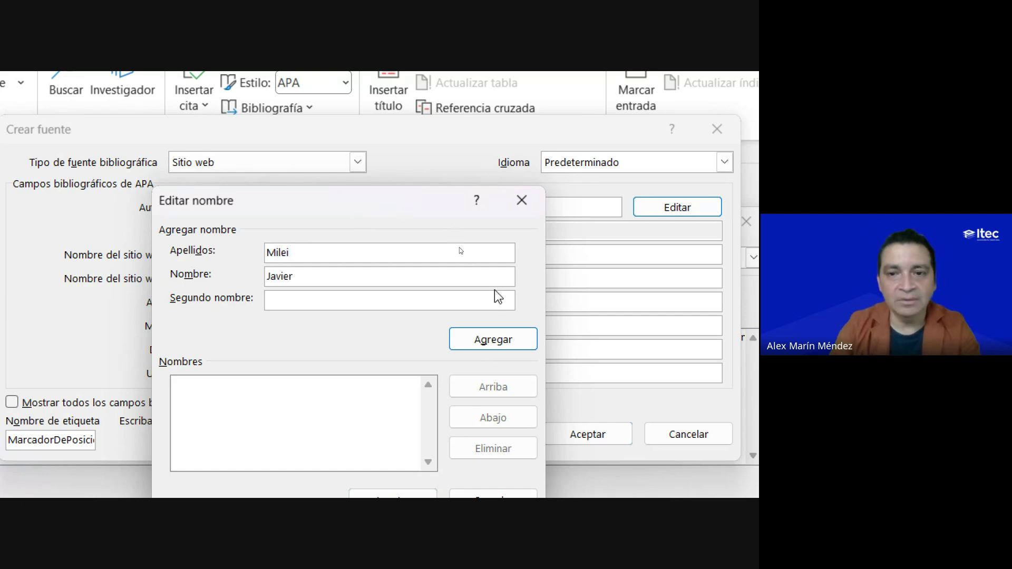
click(499, 339)
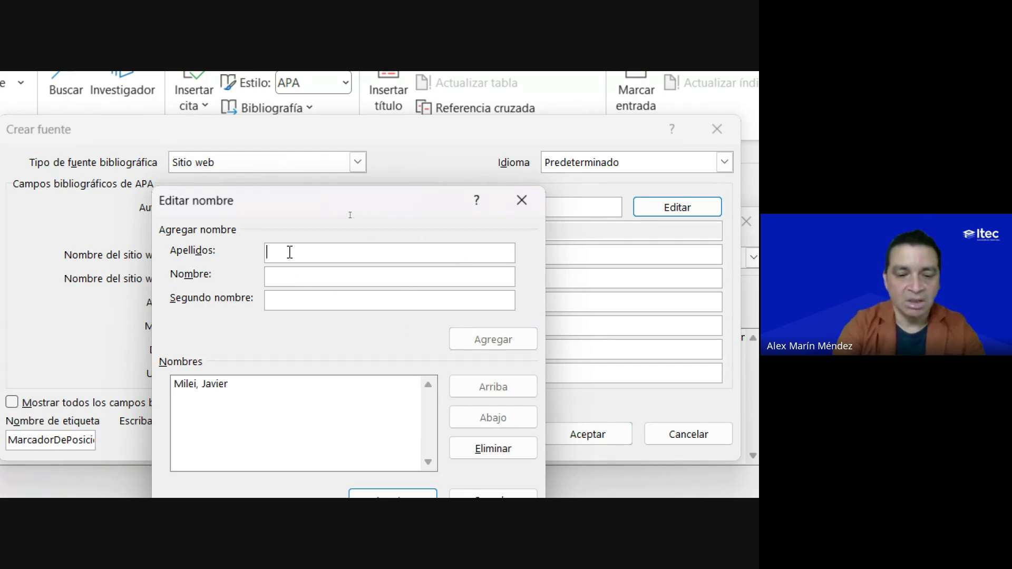
text(Rodriguez)
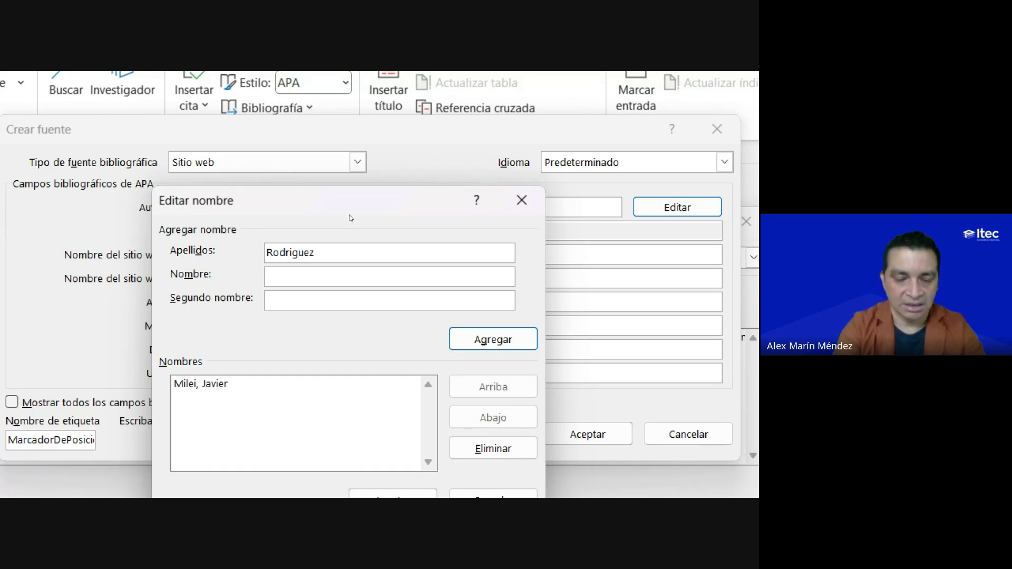
text(Juan Antonio)
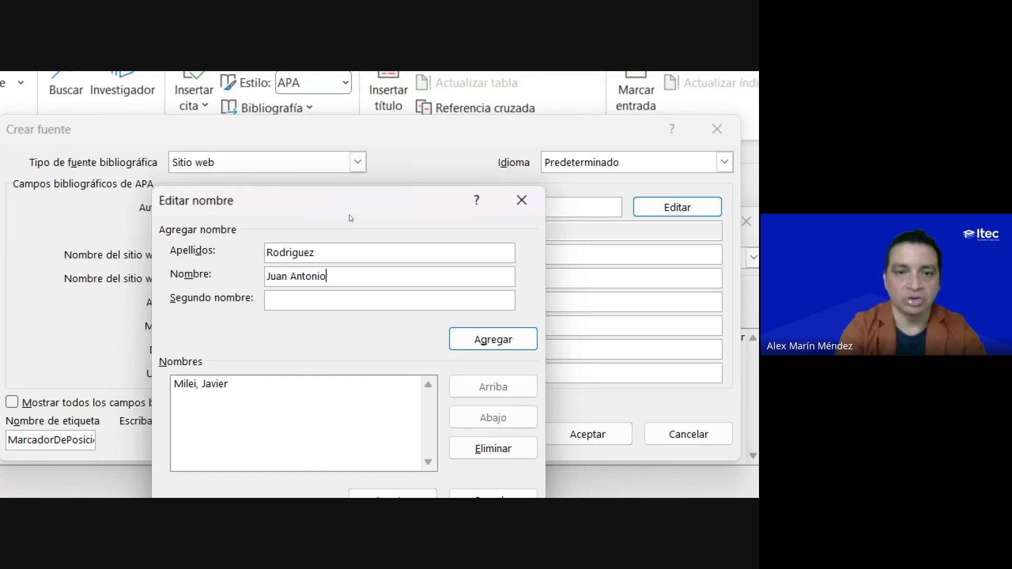
click(507, 339)
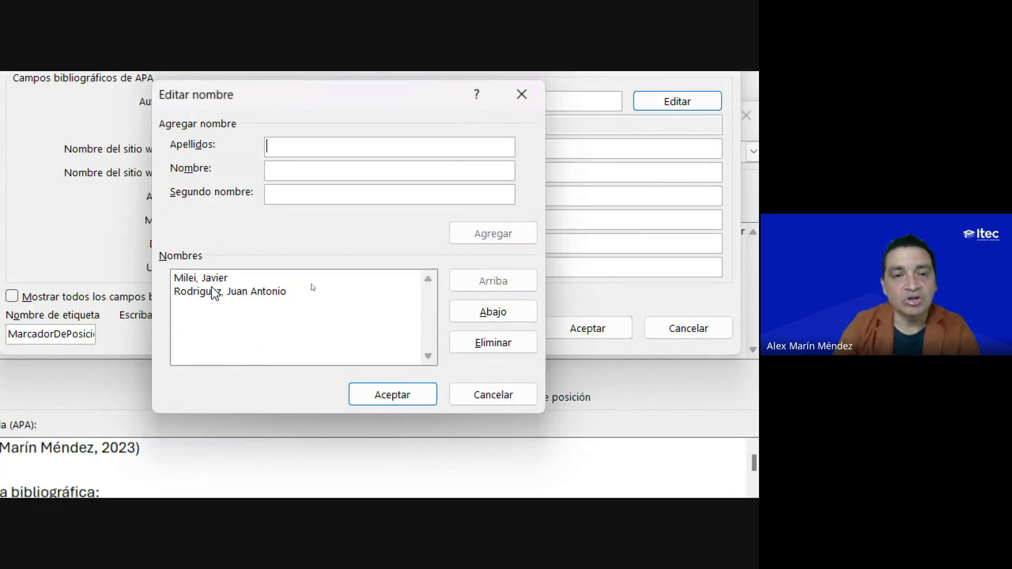
Reorder the two authors with Arriba, restore their original order, and confirm the name list
click(313, 282)
click(316, 289)
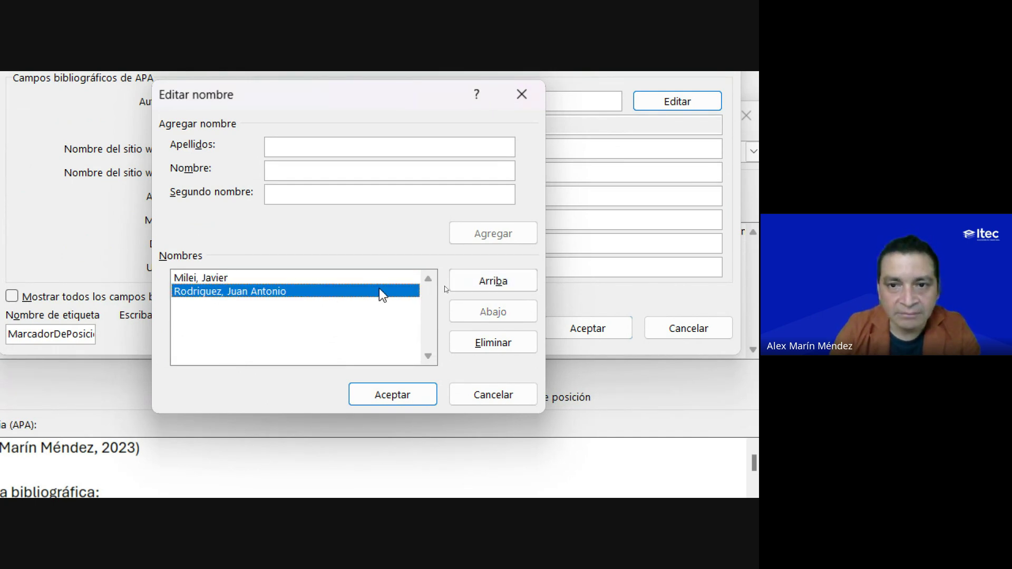
click(493, 282)
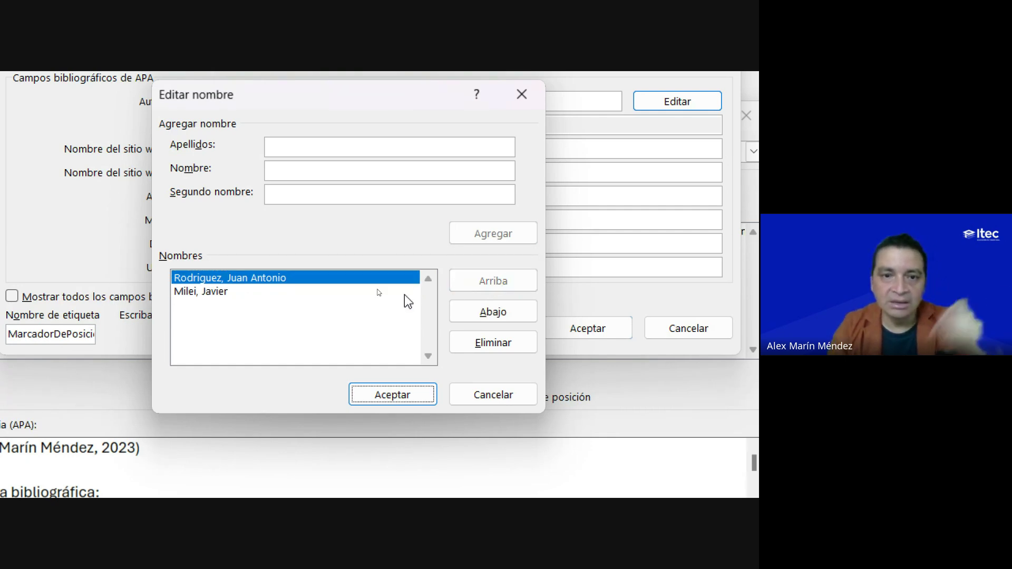
click(310, 292)
click(493, 288)
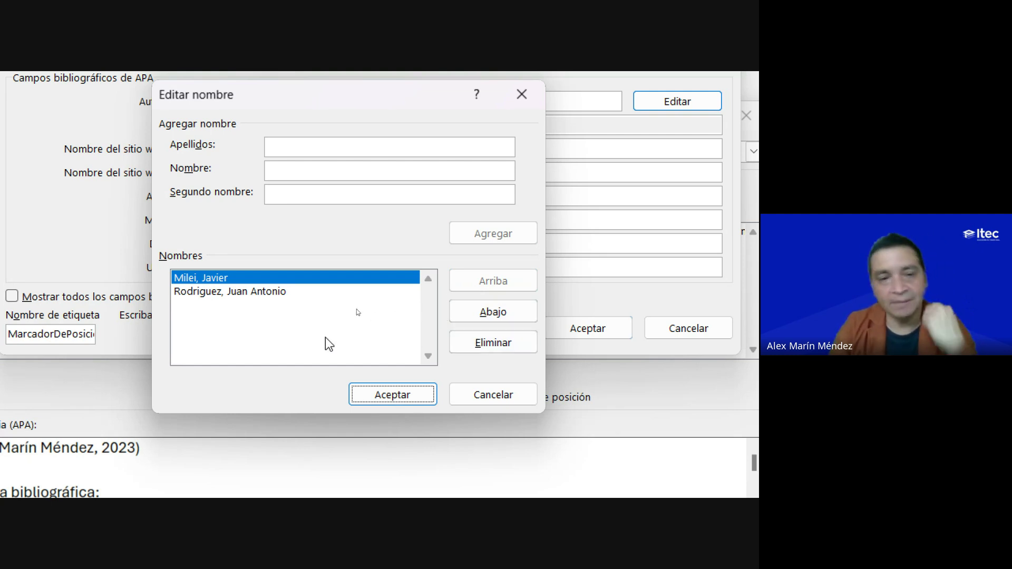
click(224, 291)
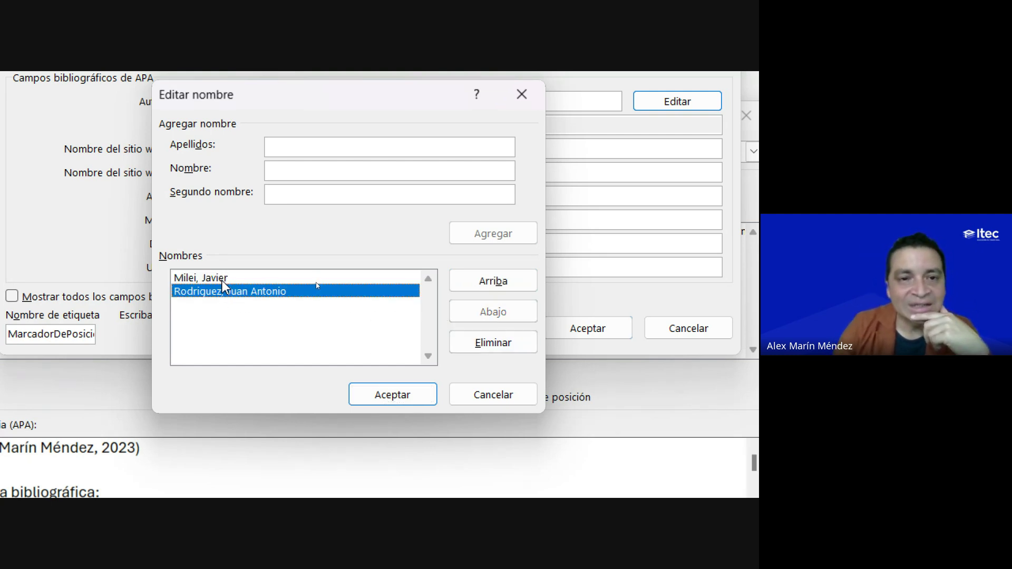
click(220, 281)
click(220, 291)
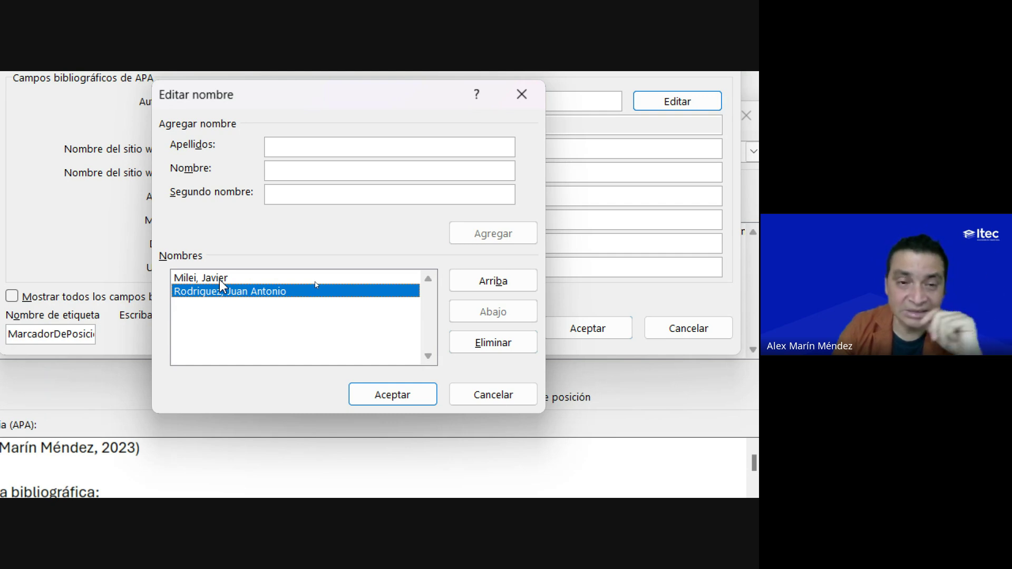
click(220, 281)
click(235, 291)
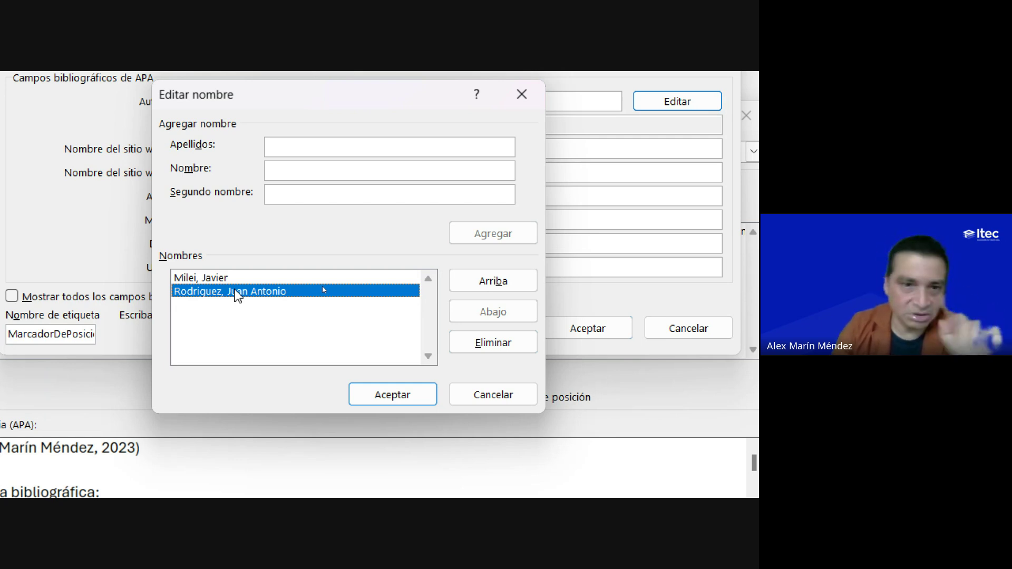
click(403, 397)
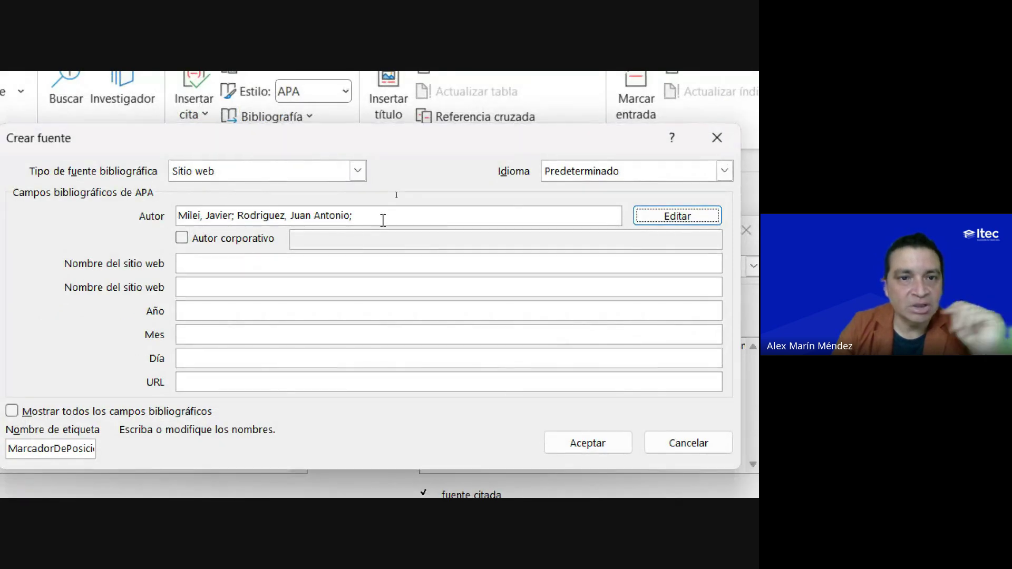
click(187, 262)
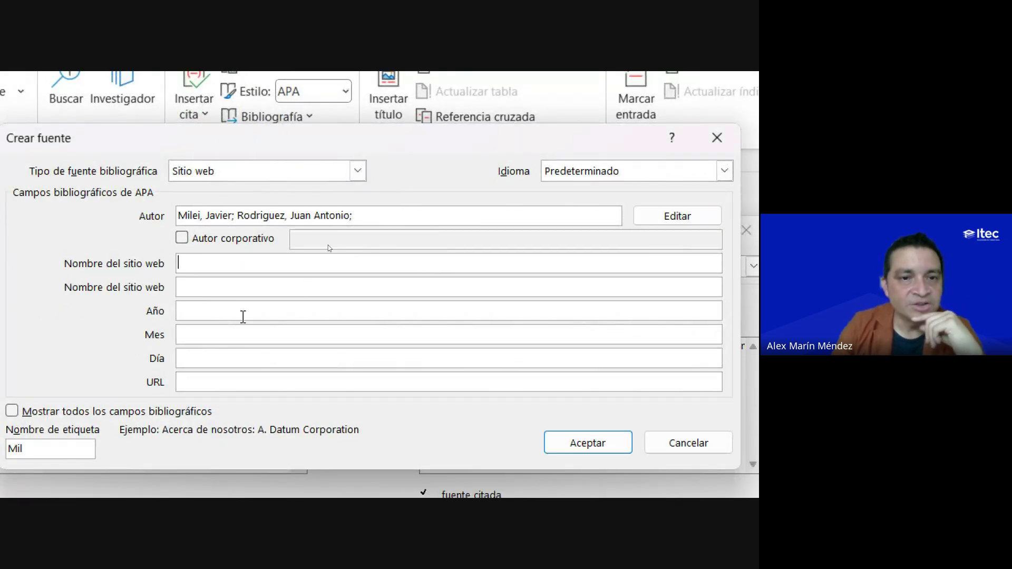
text(Investigac)
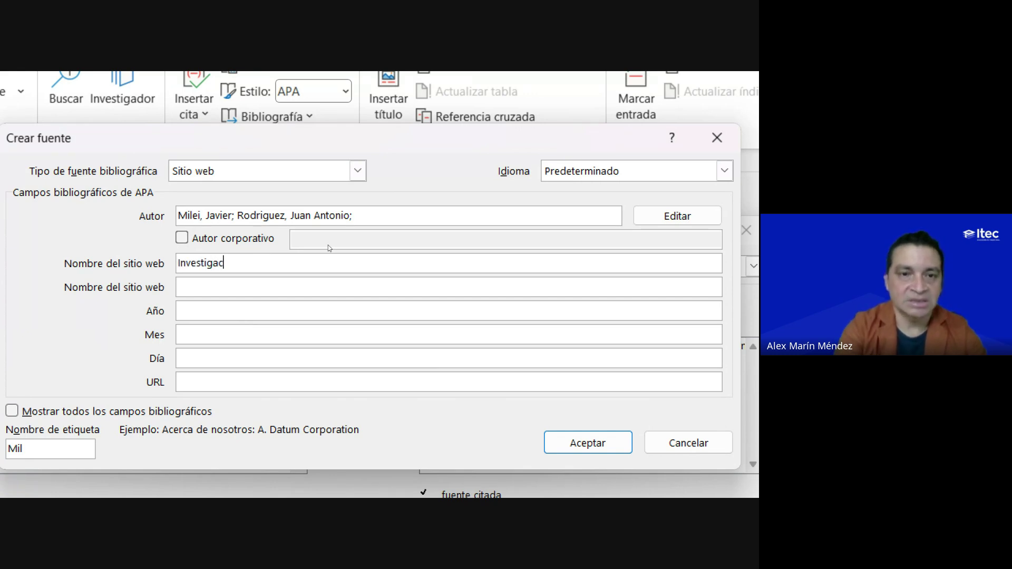
text(ión sobre el agua)
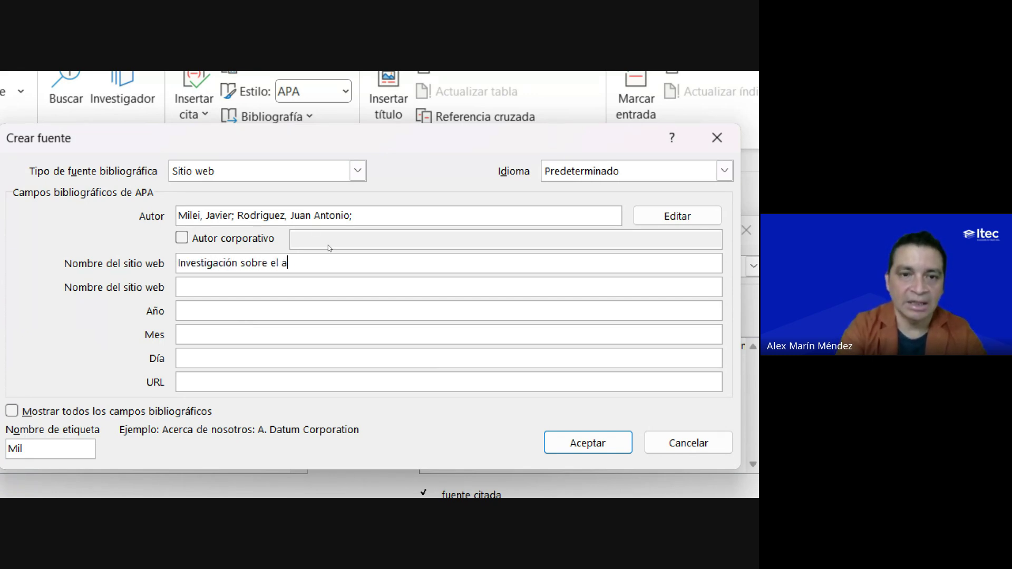
click(204, 291)
click(214, 310)
text(20)
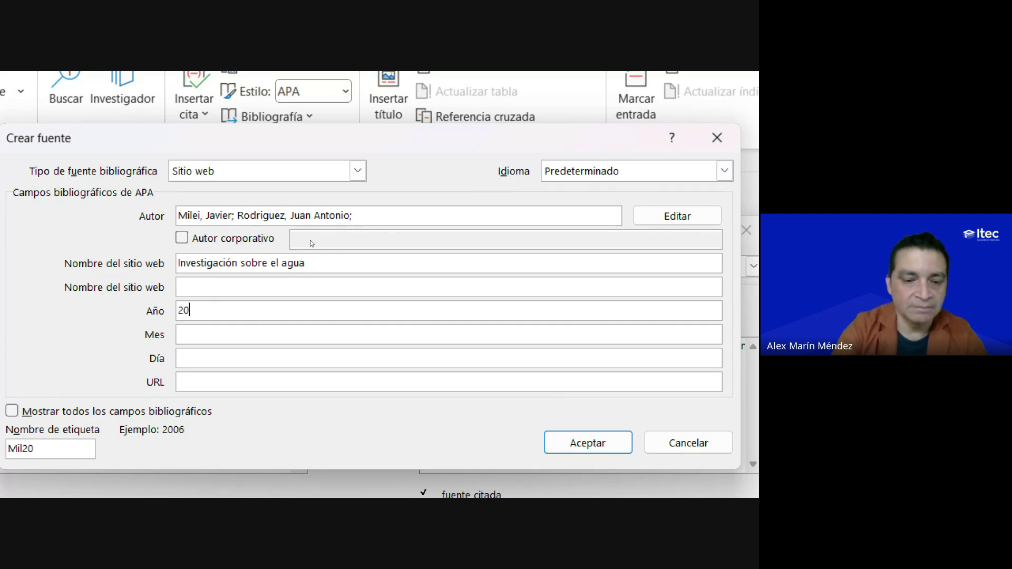
text(20)
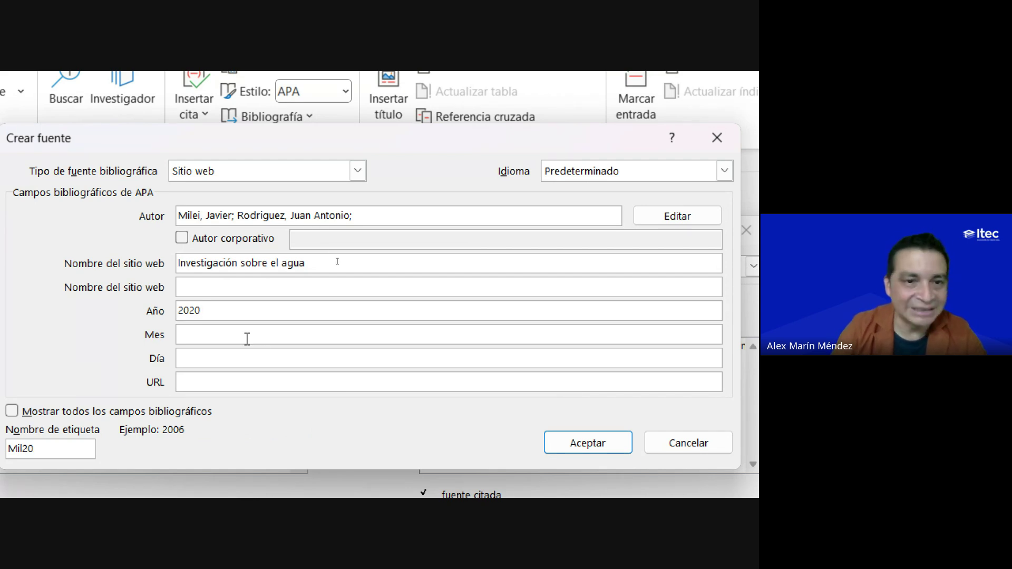
click(248, 338)
text(Junio)
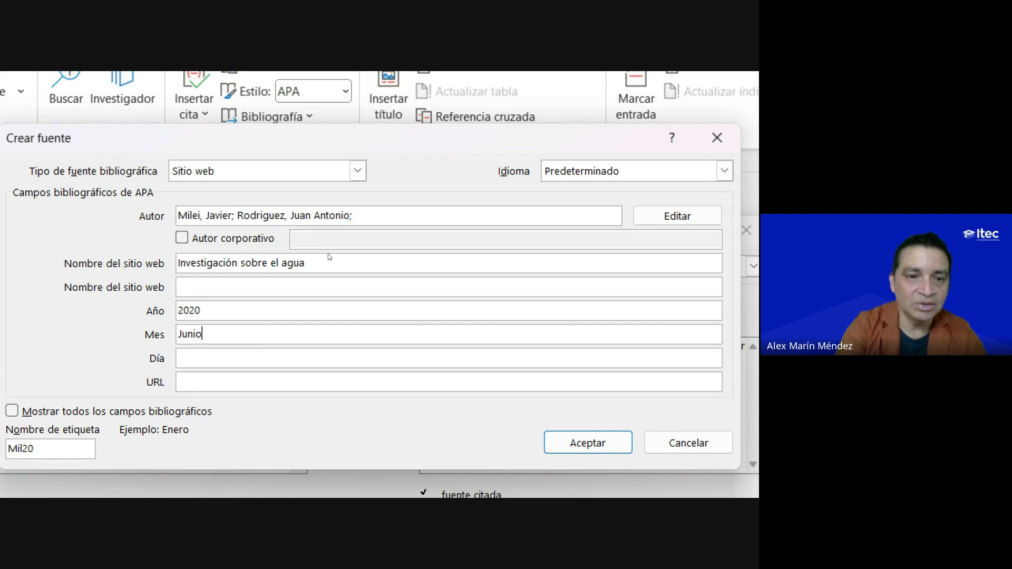
key(Tab)
text(23)
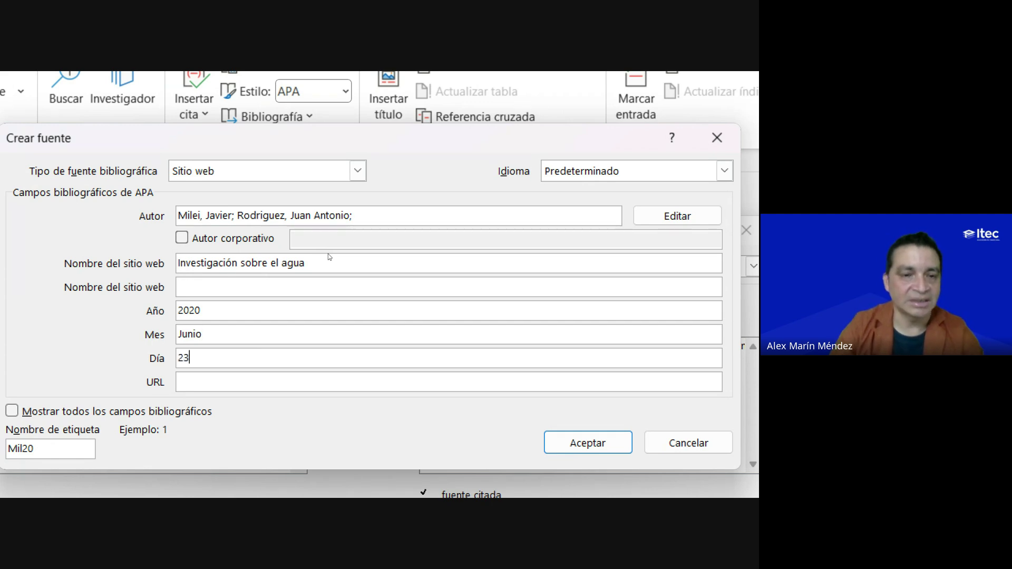
click(225, 382)
text(ht)
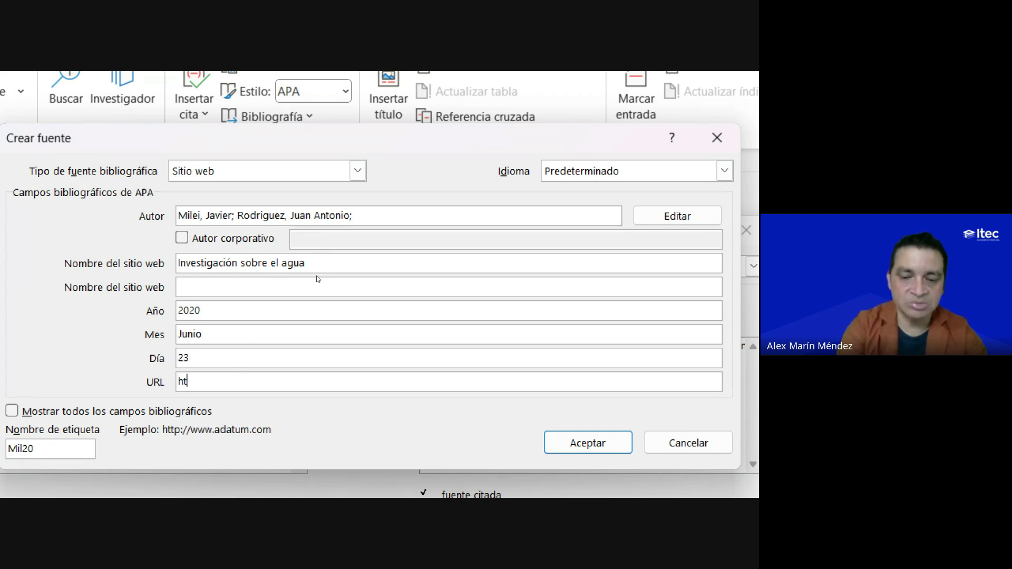
text(tp://www.elagua)
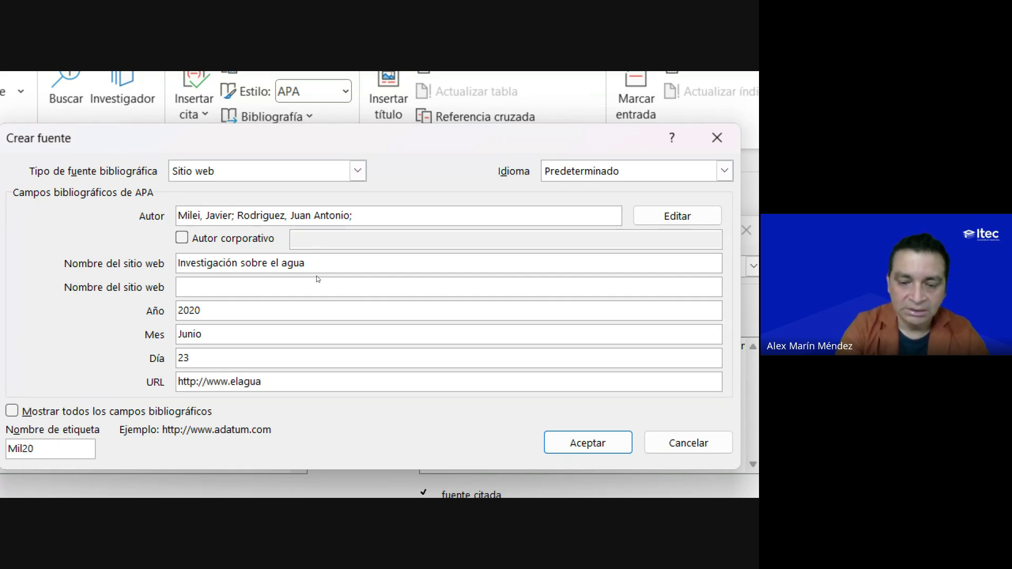
text(esvida.com)
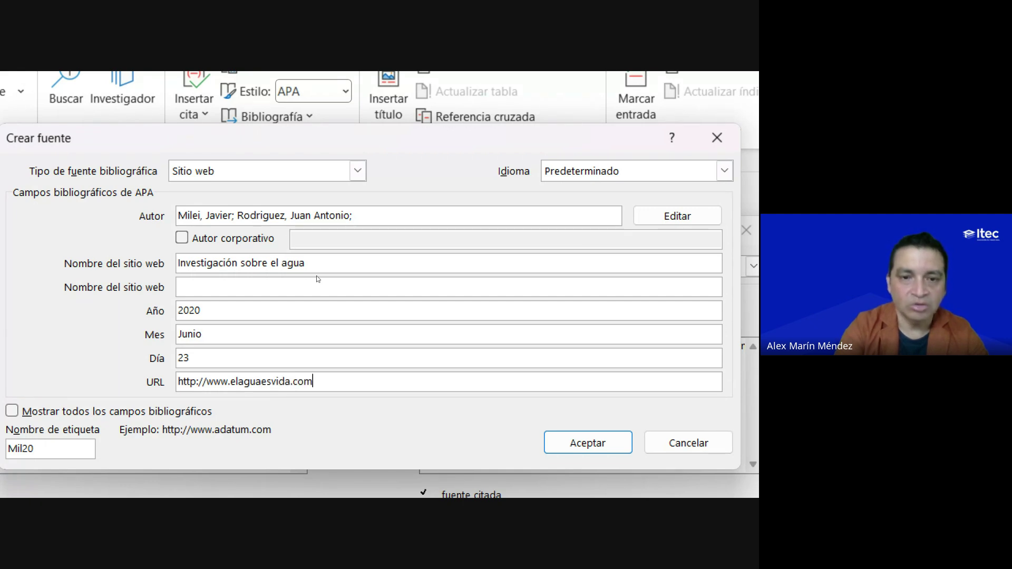
click(590, 443)
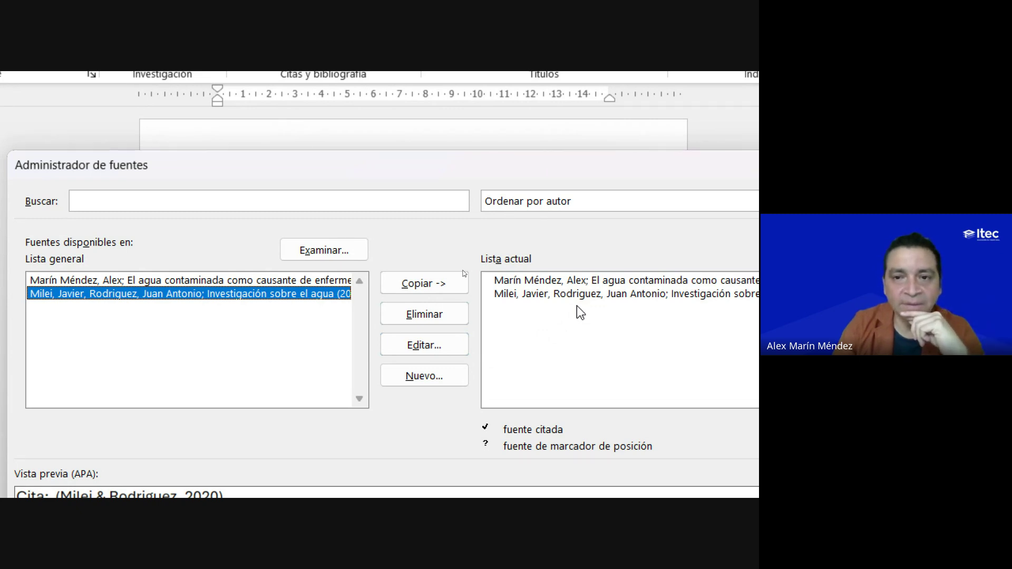
Select the new website source in Lista actual and close the Administrador de fuentes
click(535, 293)
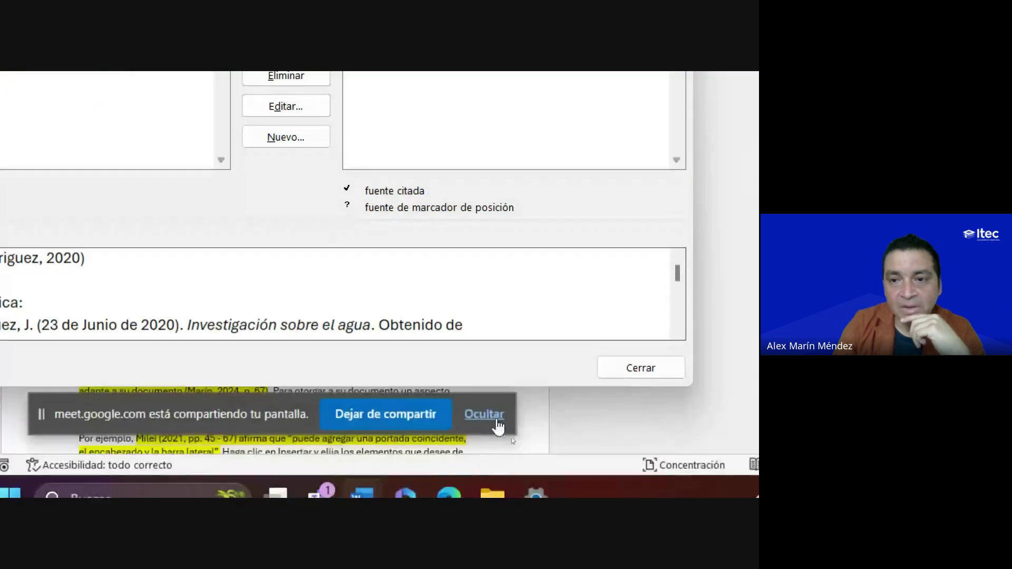
click(643, 367)
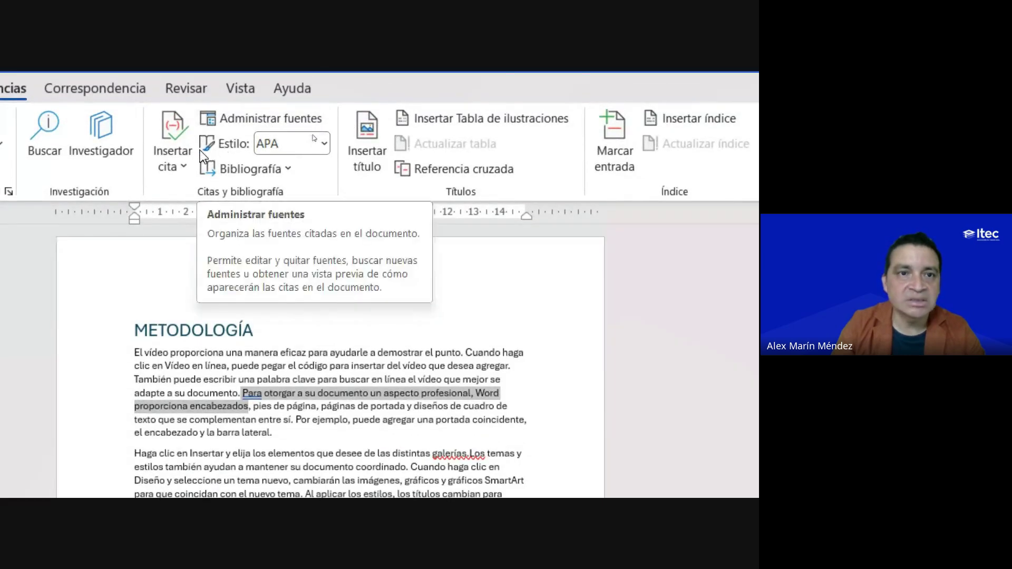
click(179, 167)
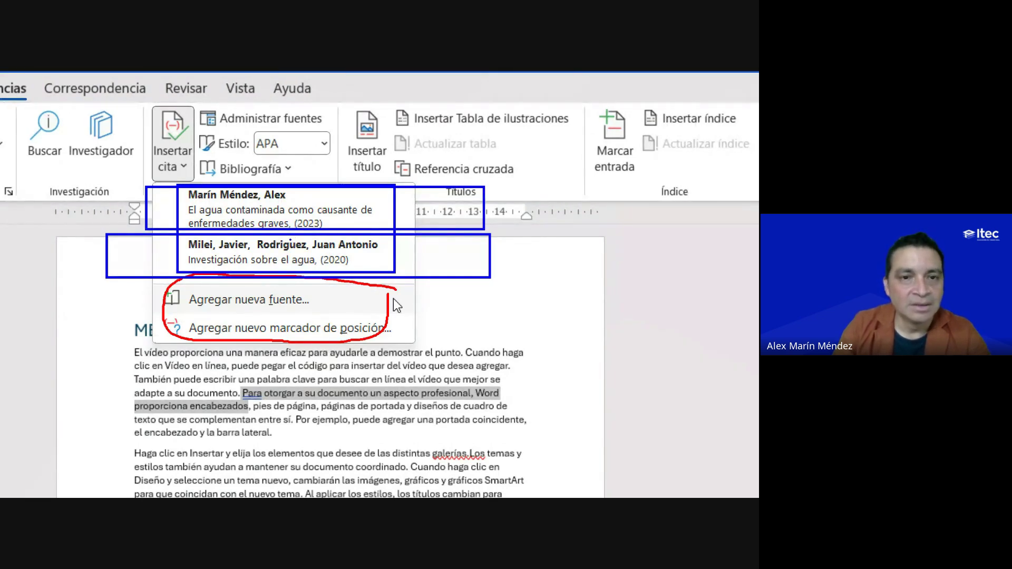
click(393, 299)
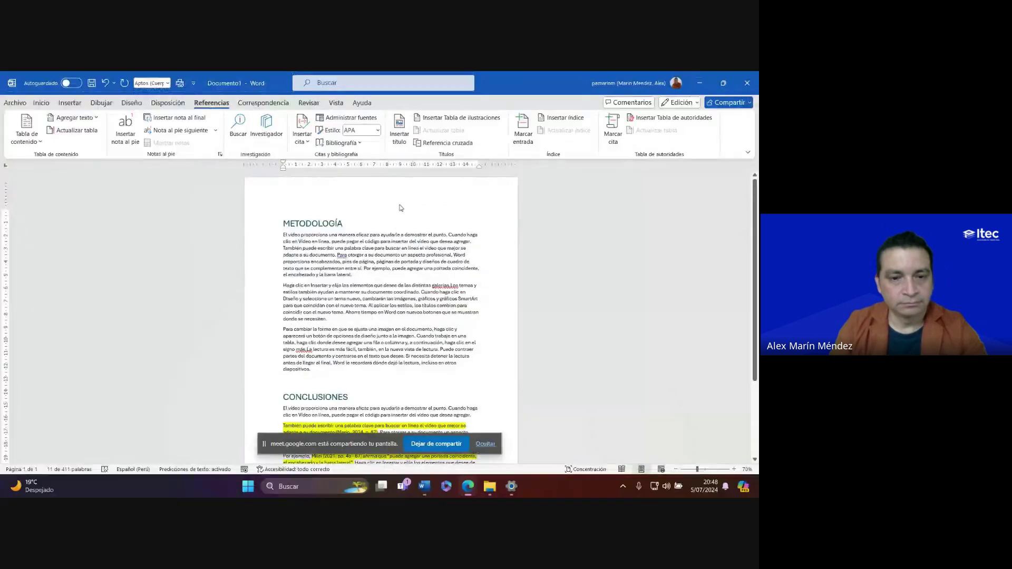
Switch over to the Google Meet call window from the taskbar
mouse_move(466, 480)
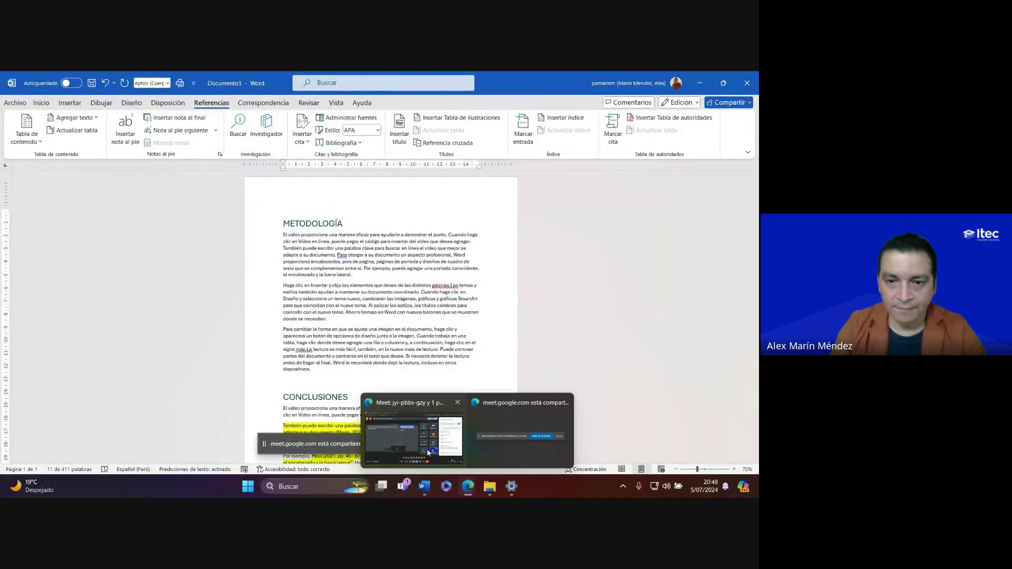
click(414, 432)
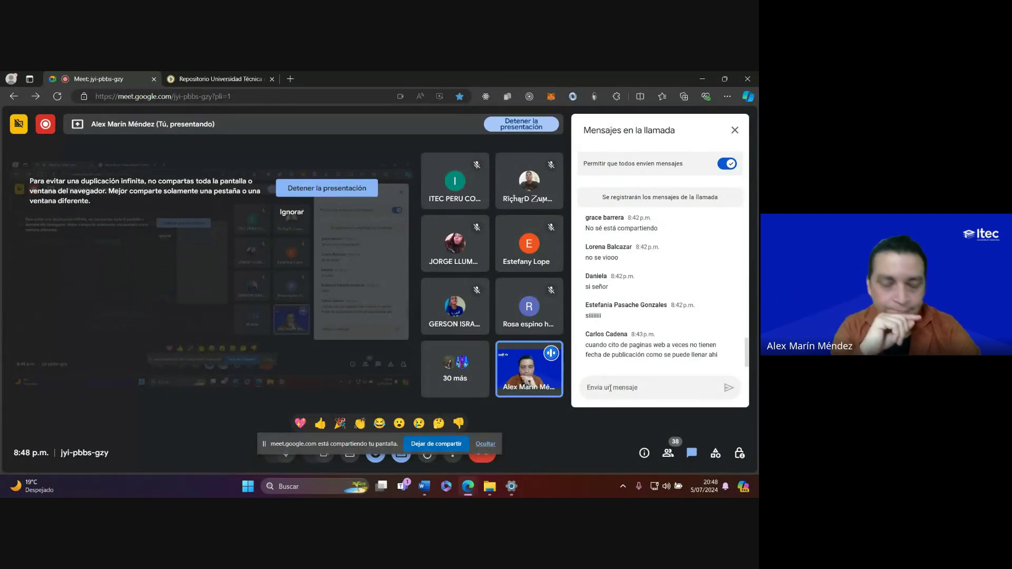
mouse_move(544, 356)
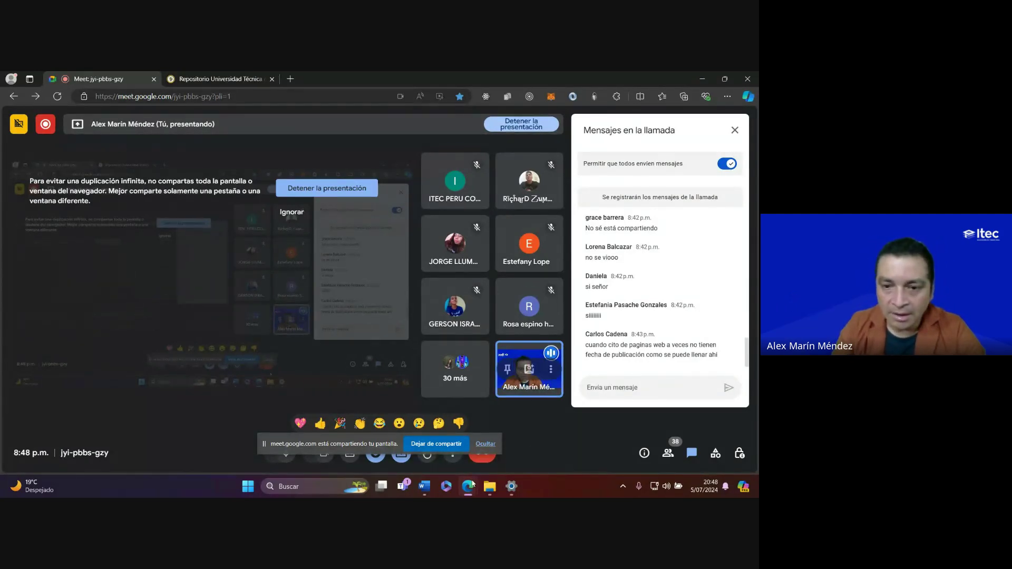
Return to Documento1 and put the cursor right after 'encabezados' in the Metodología paragraph
mouse_move(425, 487)
click(436, 446)
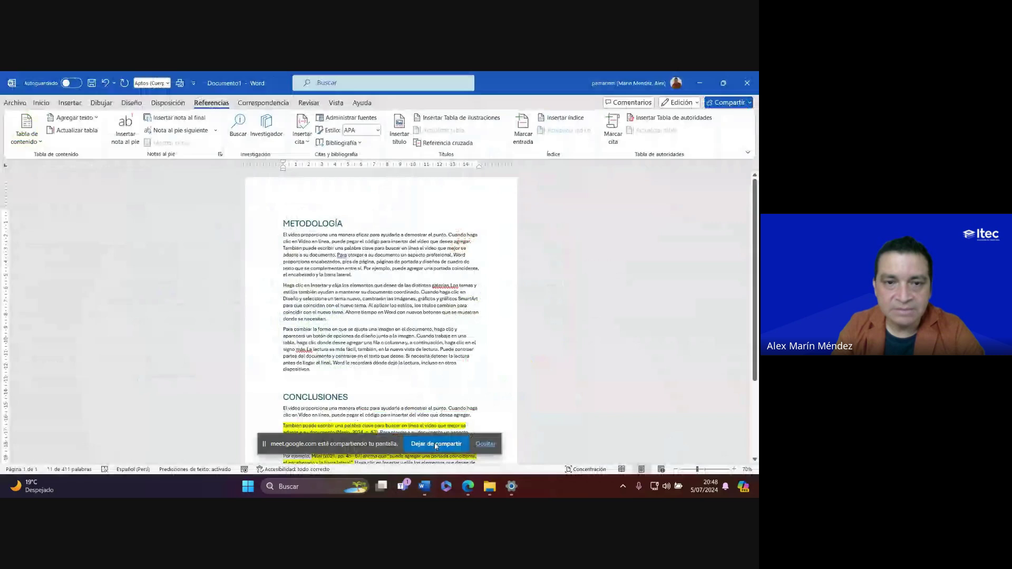
ctrl+scroll(356, 259, up, 16)
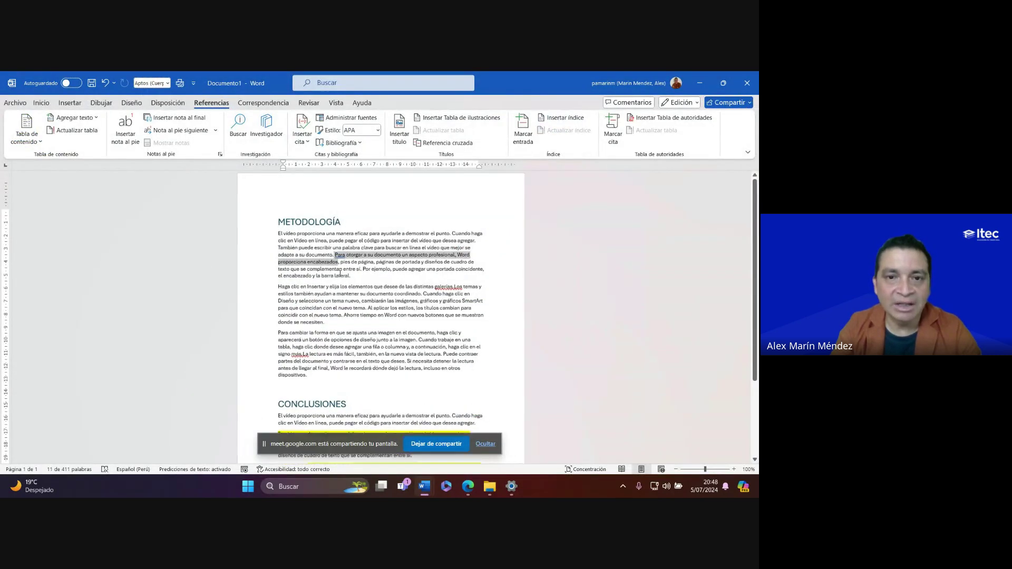
ctrl+scroll(340, 273, up, 4)
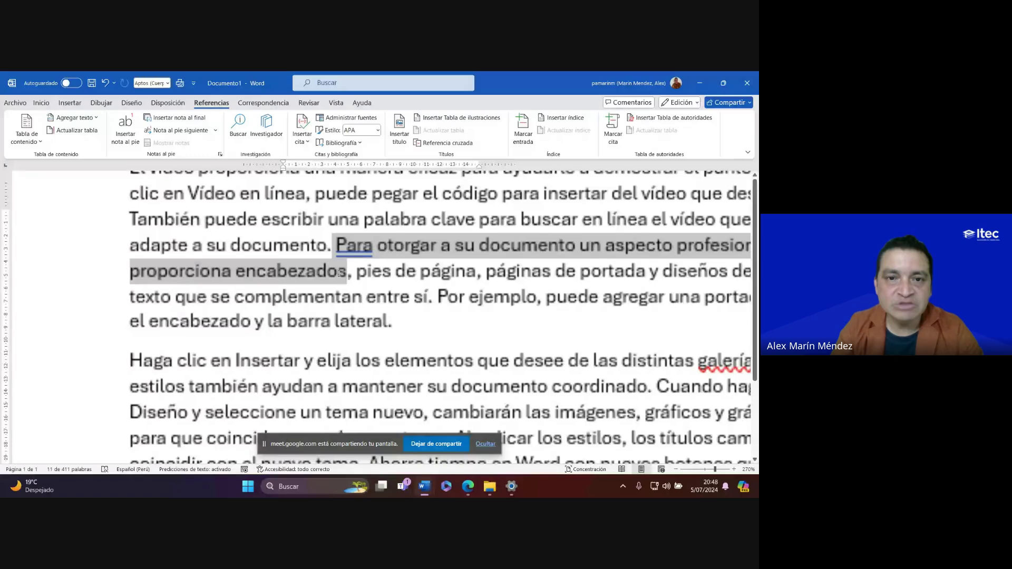
click(337, 246)
drag(338, 247, 348, 272)
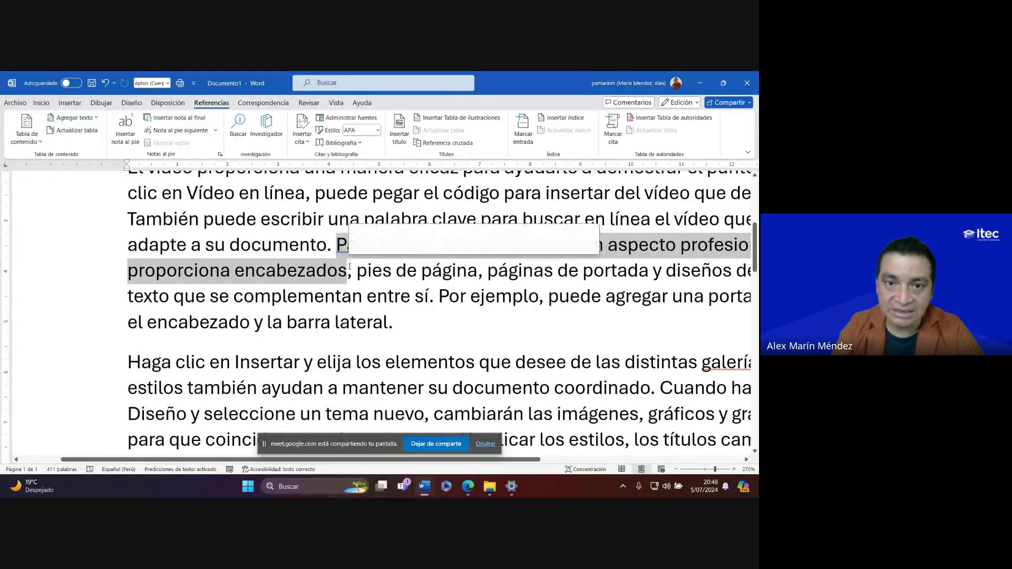
click(348, 273)
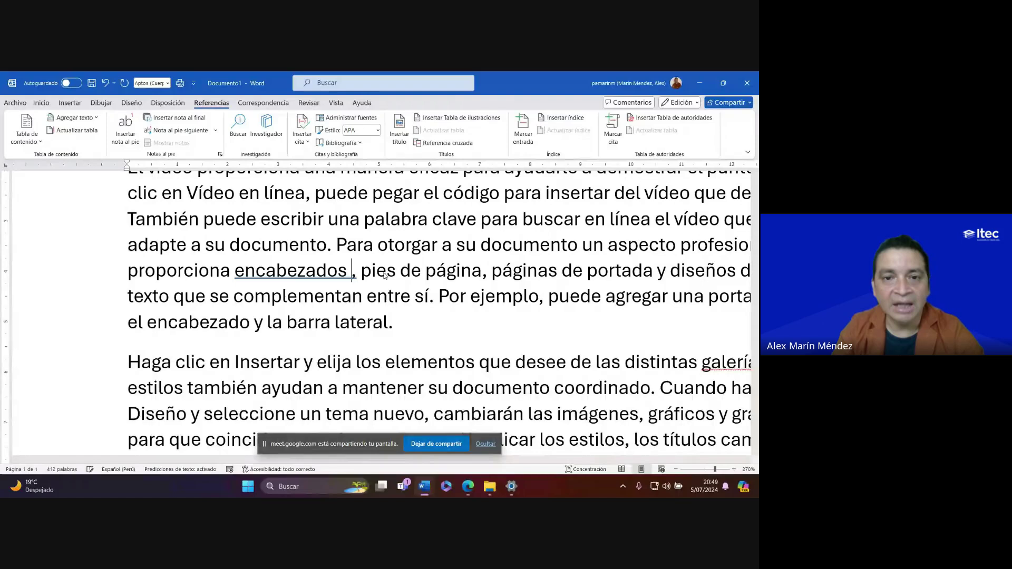
Insert a citation of the 2023 Libro source there and briefly outline it
click(303, 136)
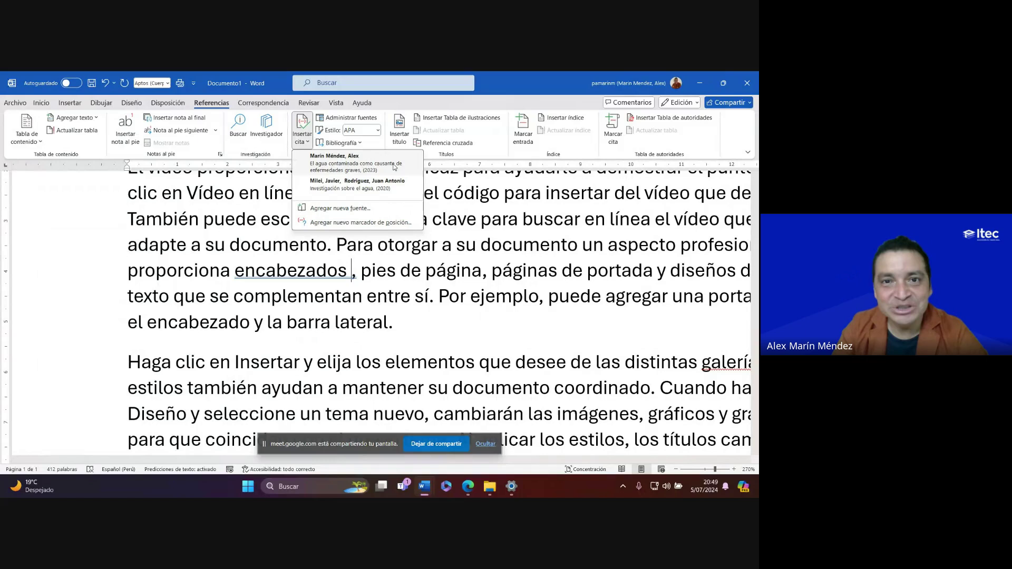
click(532, 271)
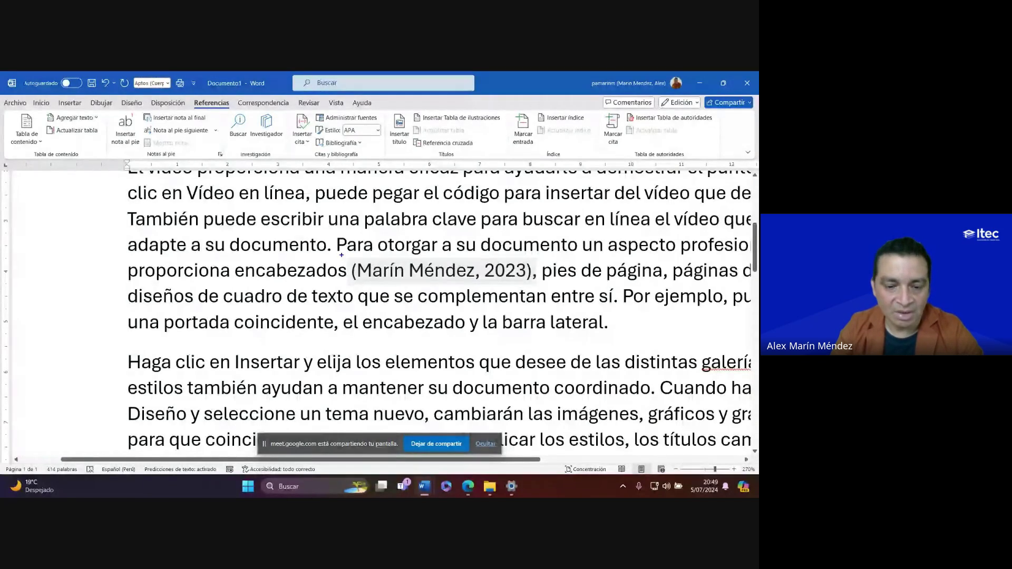
mouse_move(342, 255)
mouse_down()
mouse_move(443, 290)
mouse_move(544, 288)
mouse_up()
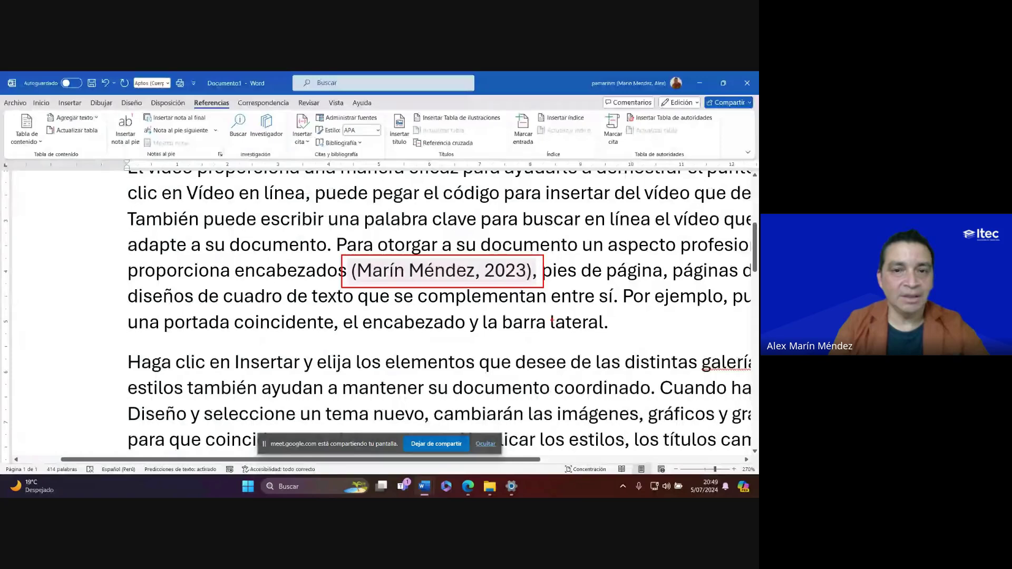
key(Escape)
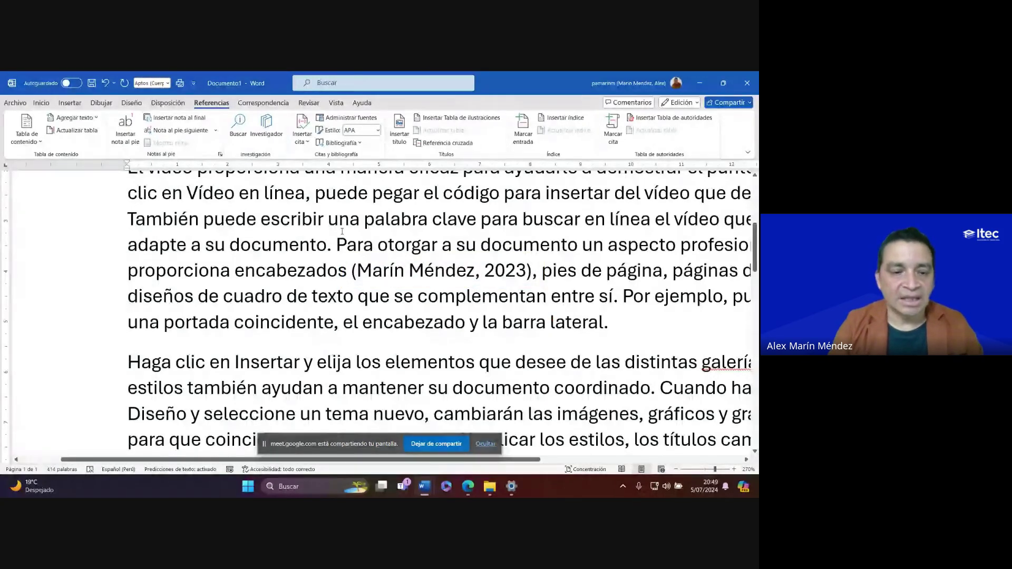
Highlight in yellow the sentence from 'Para' to 'encabezados', including its 2023 citation
drag(338, 244, 522, 271)
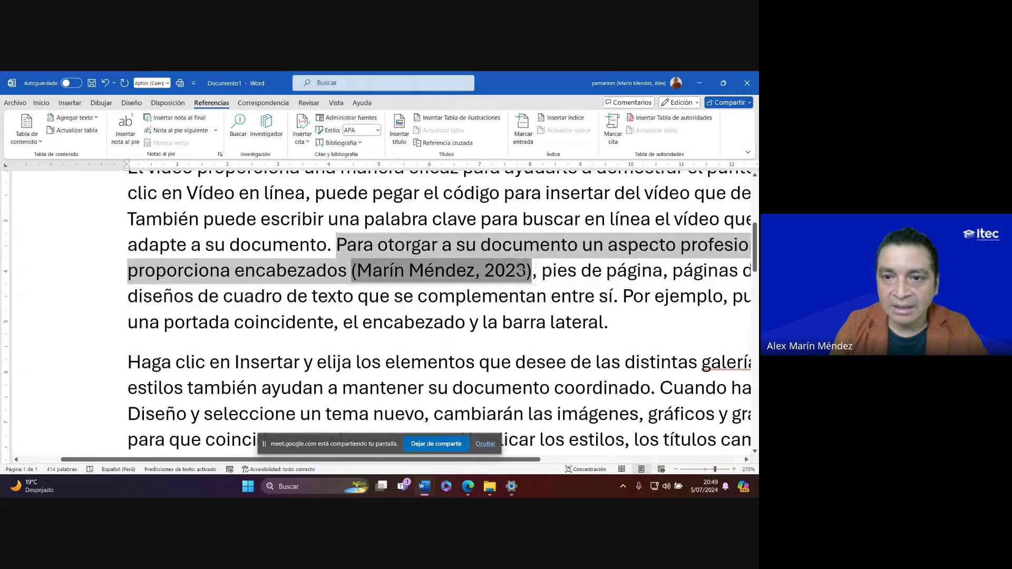
click(41, 103)
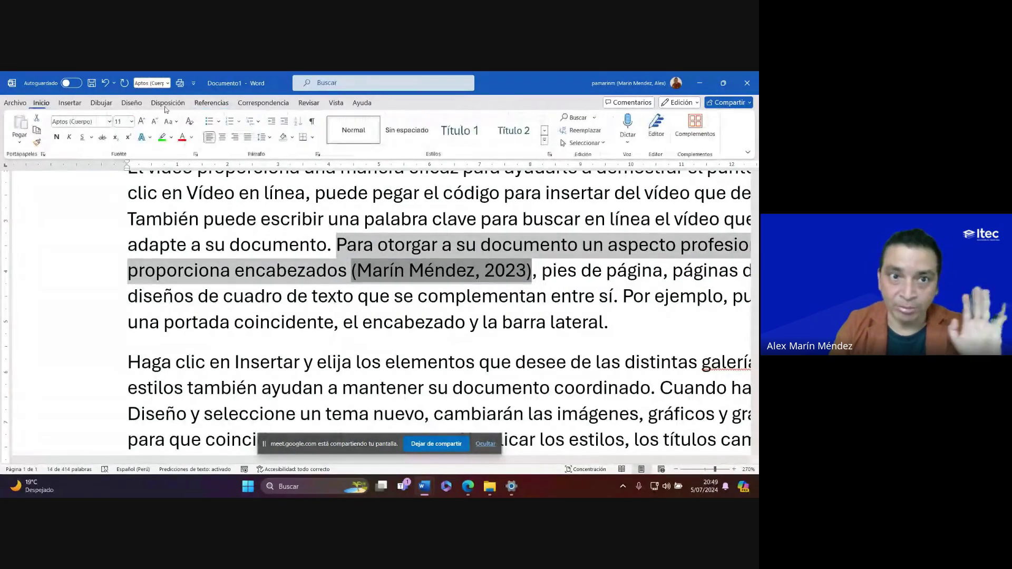
click(171, 137)
key(Escape)
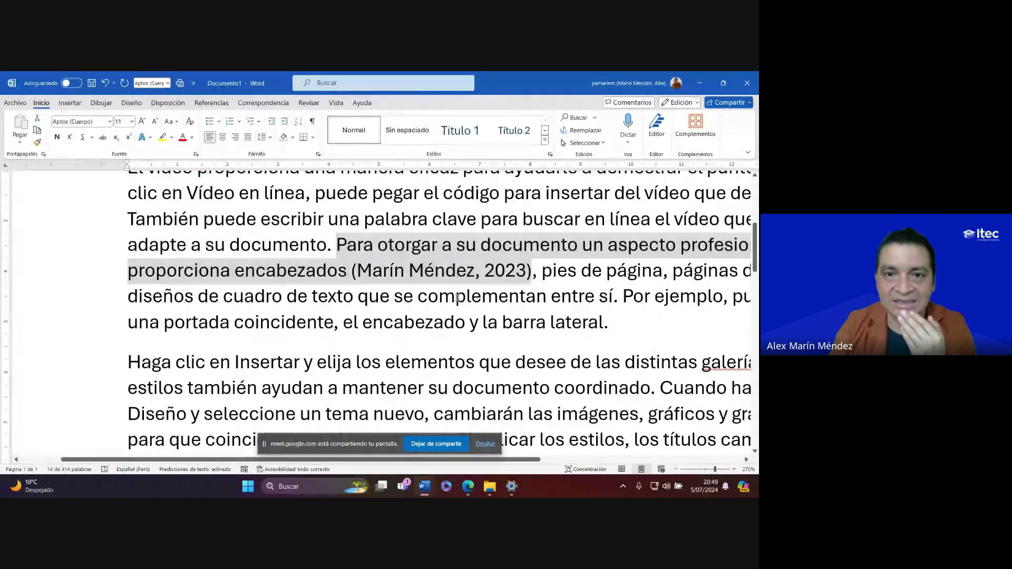
click(456, 297)
drag(338, 246, 495, 269)
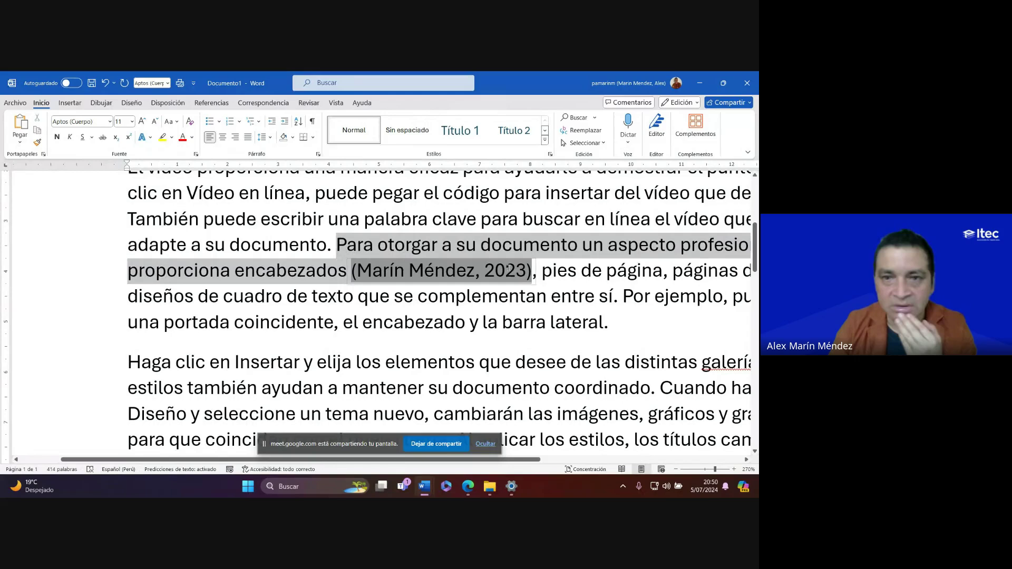
click(162, 137)
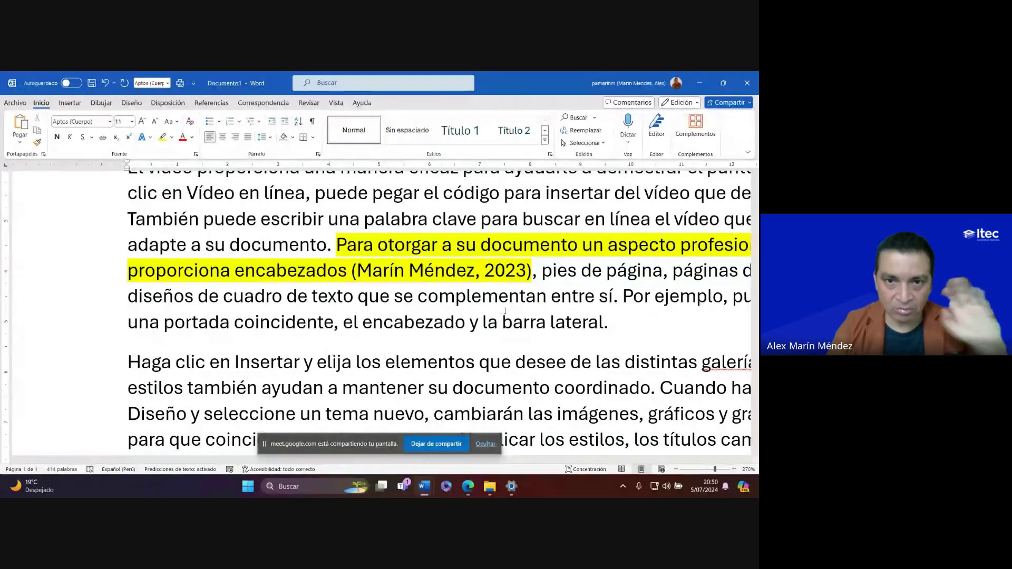
Snap the Google Meet call to the right half and the Word document to the left
click(468, 487)
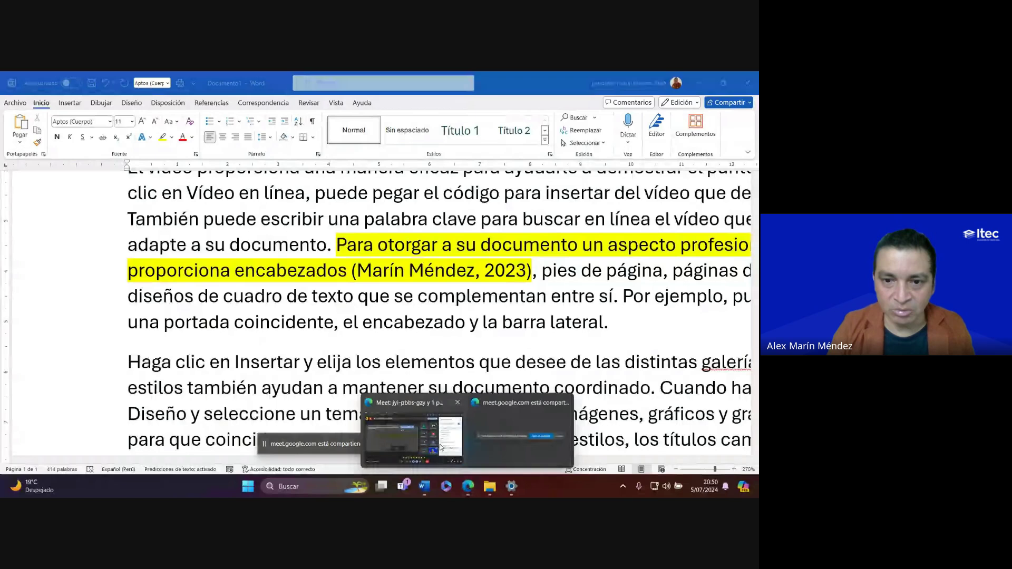
click(441, 447)
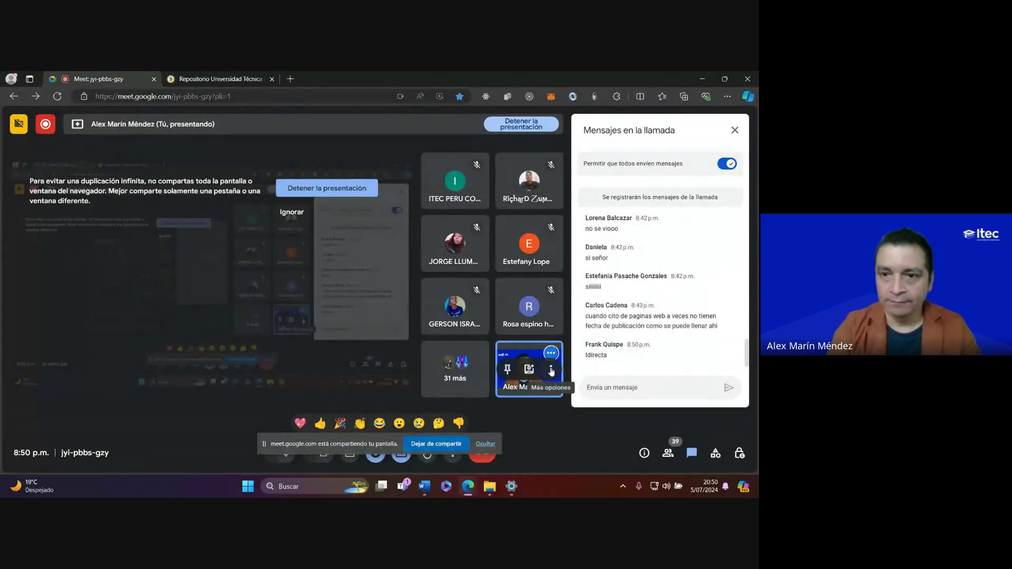
key(super+Down)
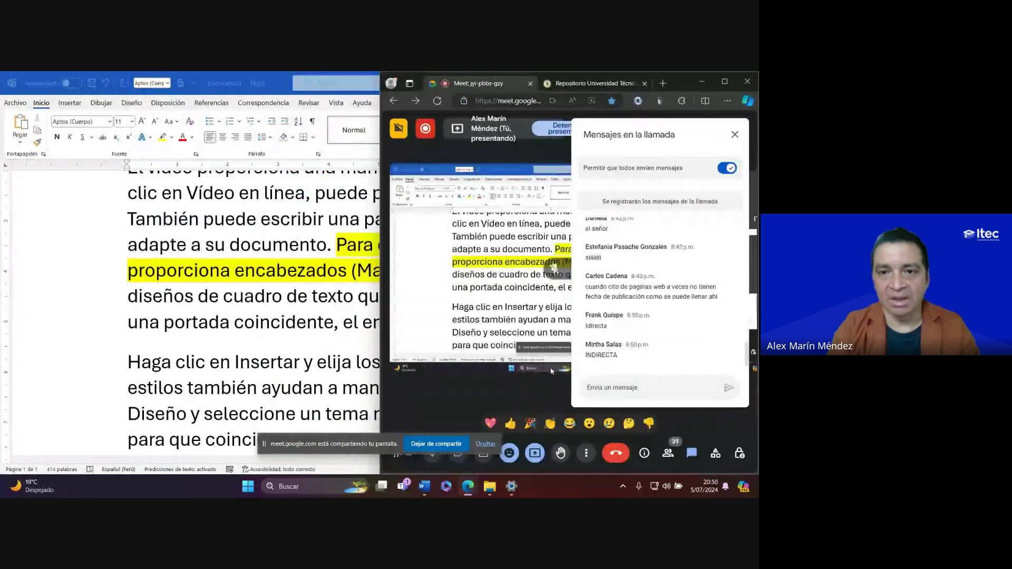
key(super+Right)
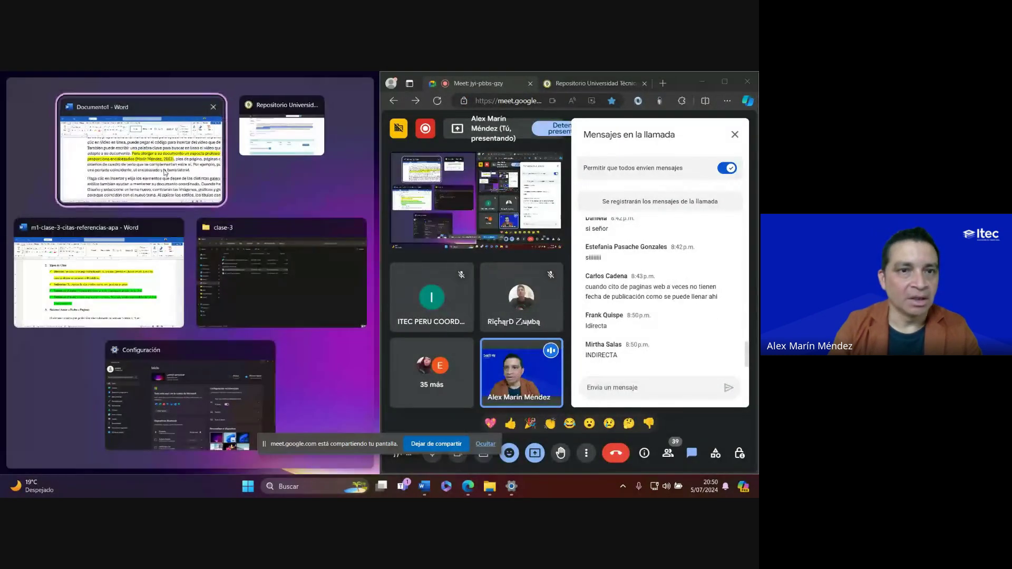
click(128, 182)
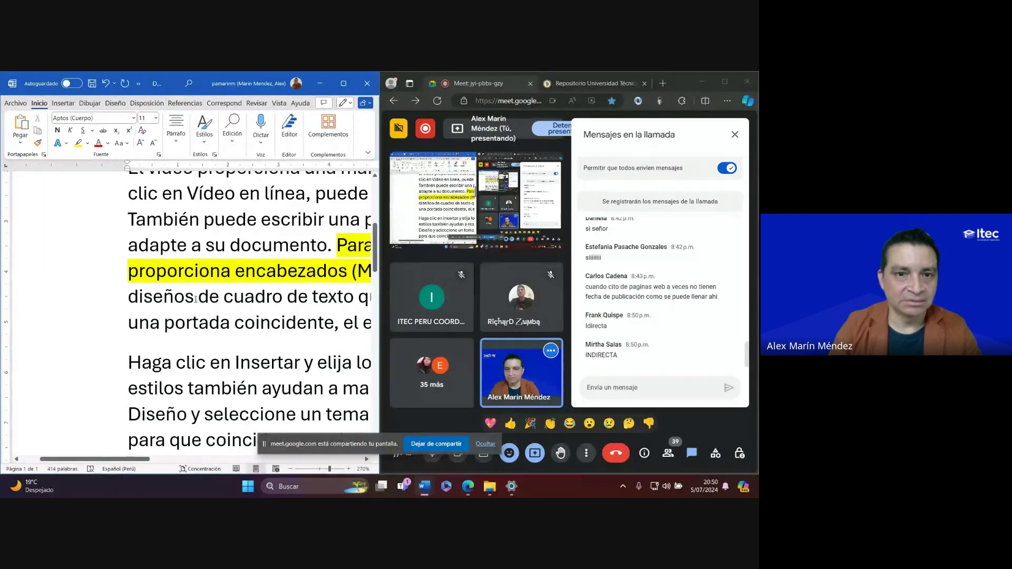
Read the Meet chat replies, such as INDIRECTA and 'con énfasis en el texto'
ctrl+scroll(195, 299, down, 10)
ctrl+scroll(195, 299, down, 2)
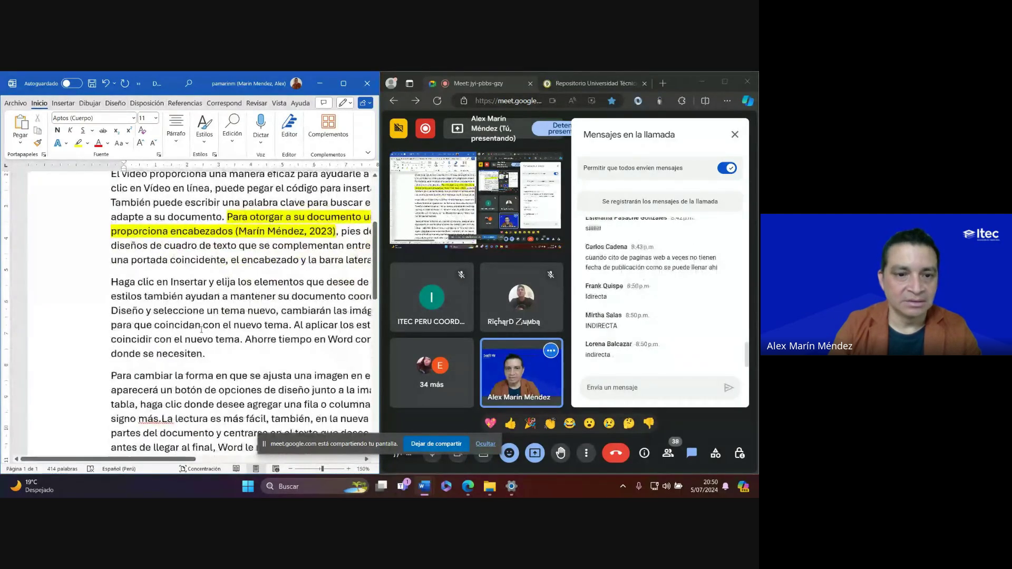
drag(177, 460, 232, 460)
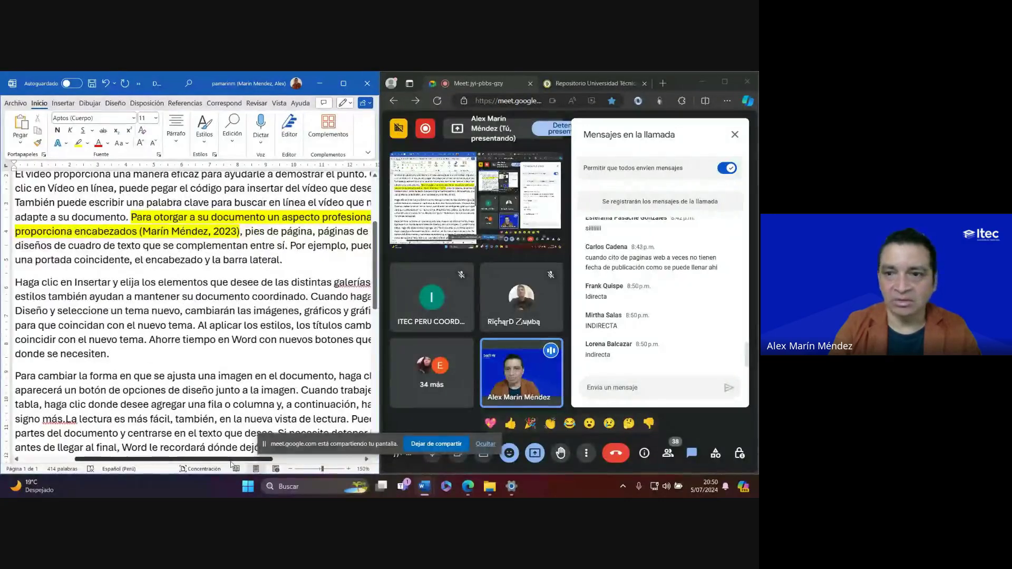
click(609, 389)
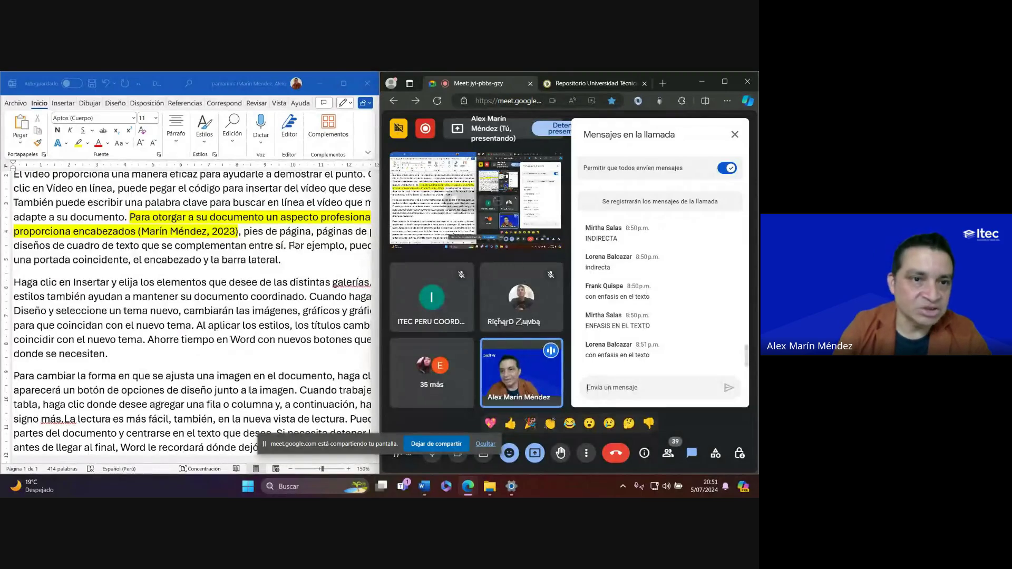
Back in Word, select the highlighted sentence up to 'encabezados', then maximize the Word window
click(131, 221)
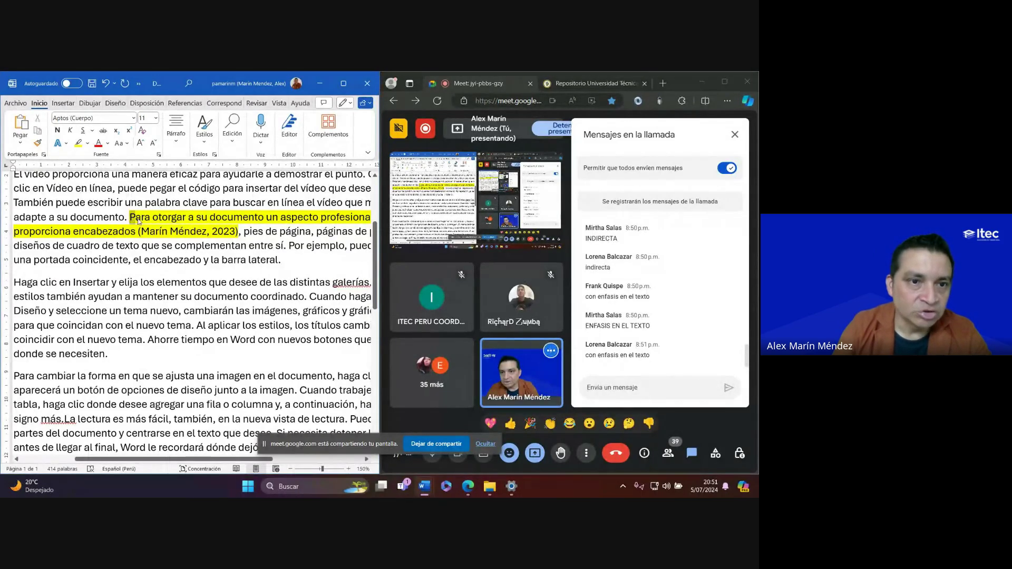
drag(130, 218, 136, 233)
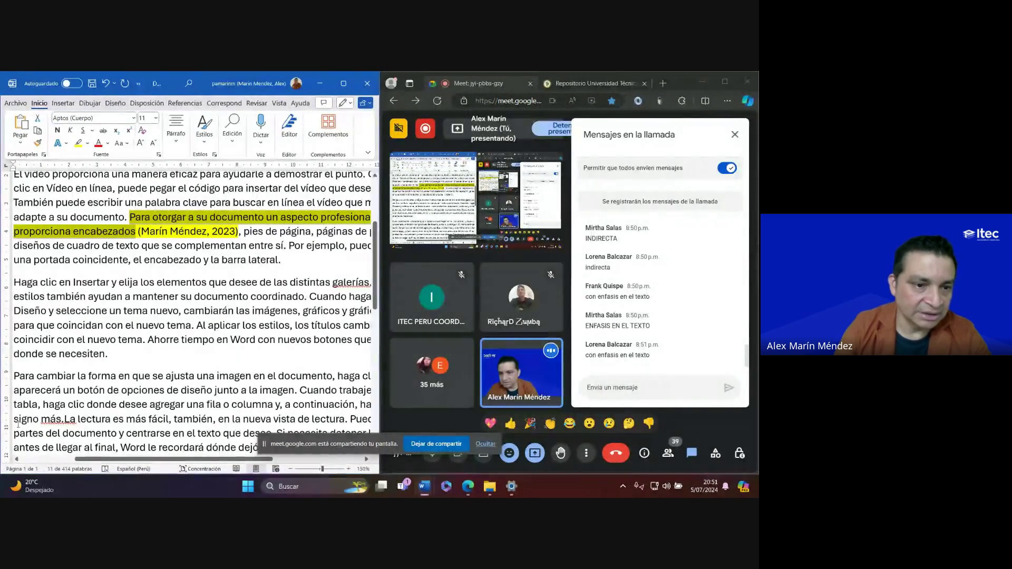
click(244, 231)
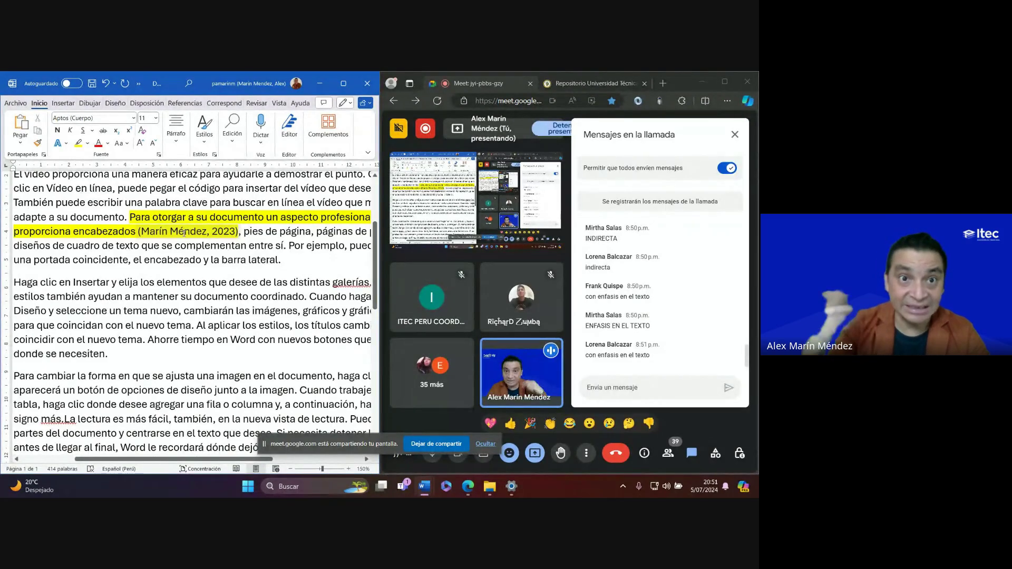
click(343, 83)
Edit the 2023 citation and confirm page 45 in Editar cita
click(341, 230)
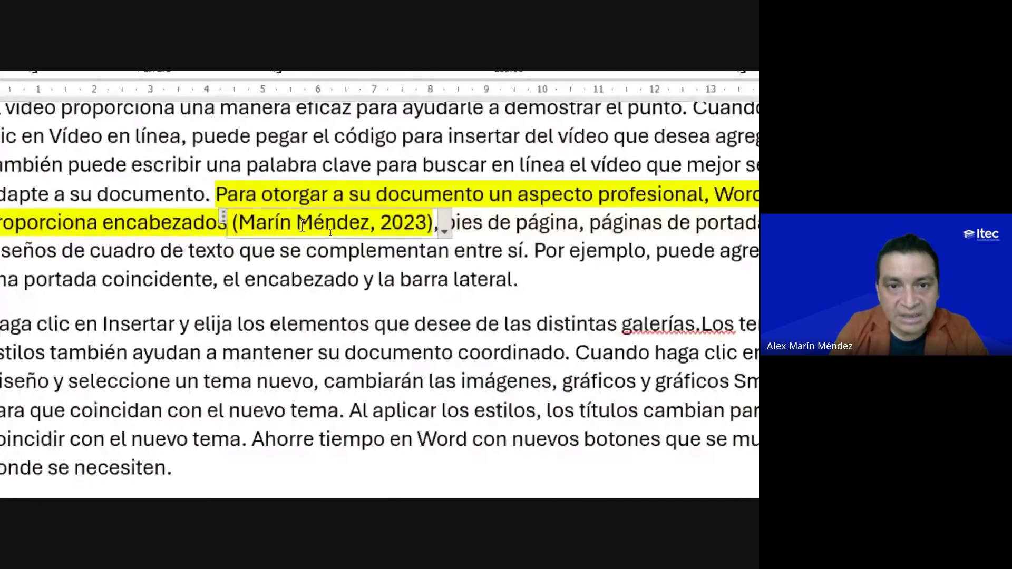
click(296, 224)
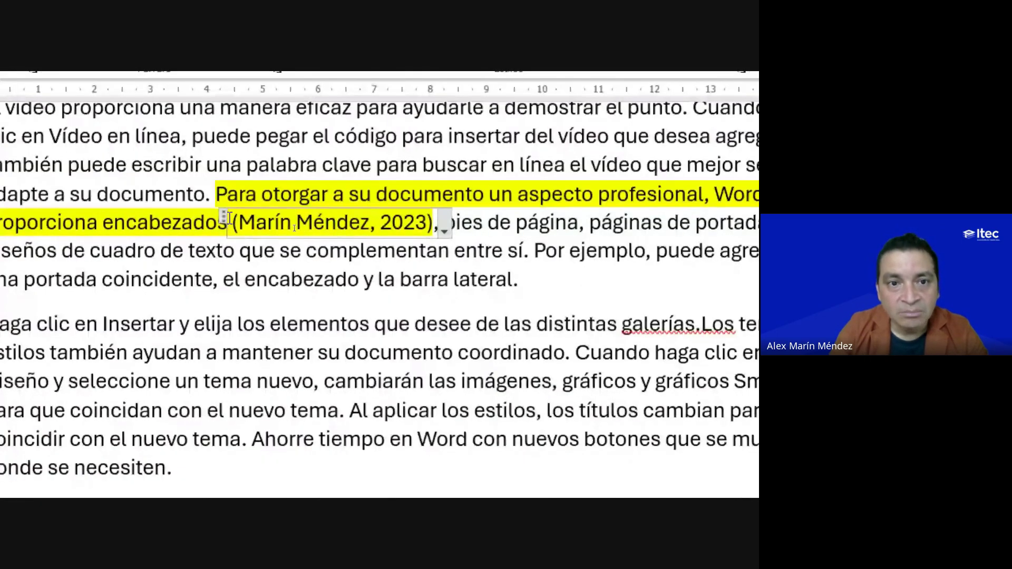
click(446, 232)
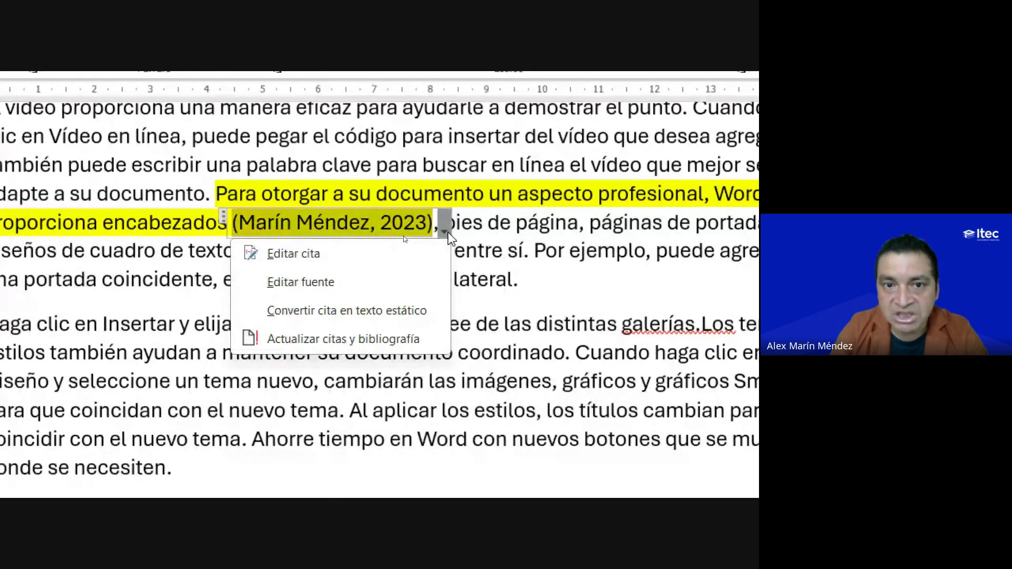
click(311, 258)
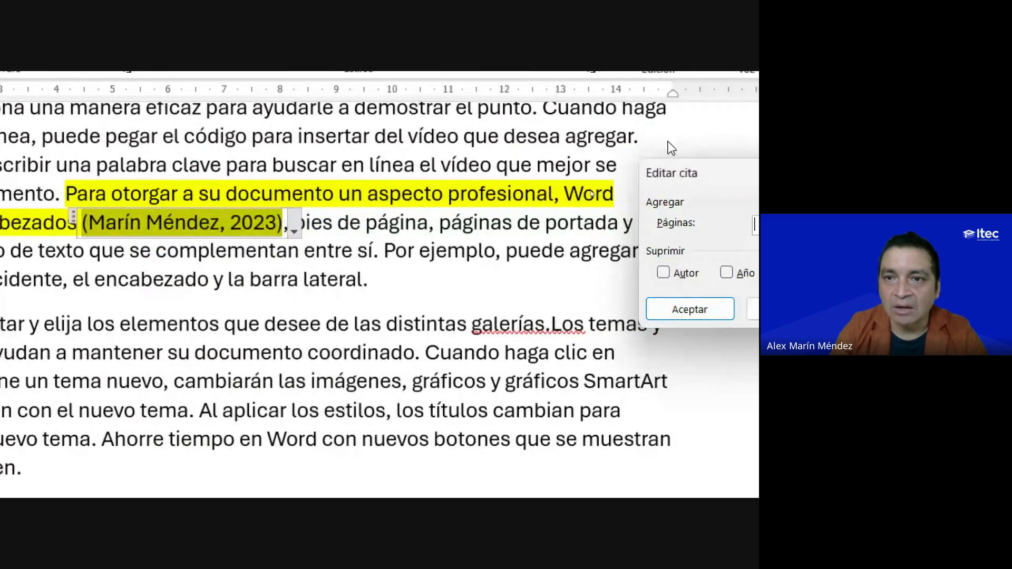
drag(685, 173, 369, 158)
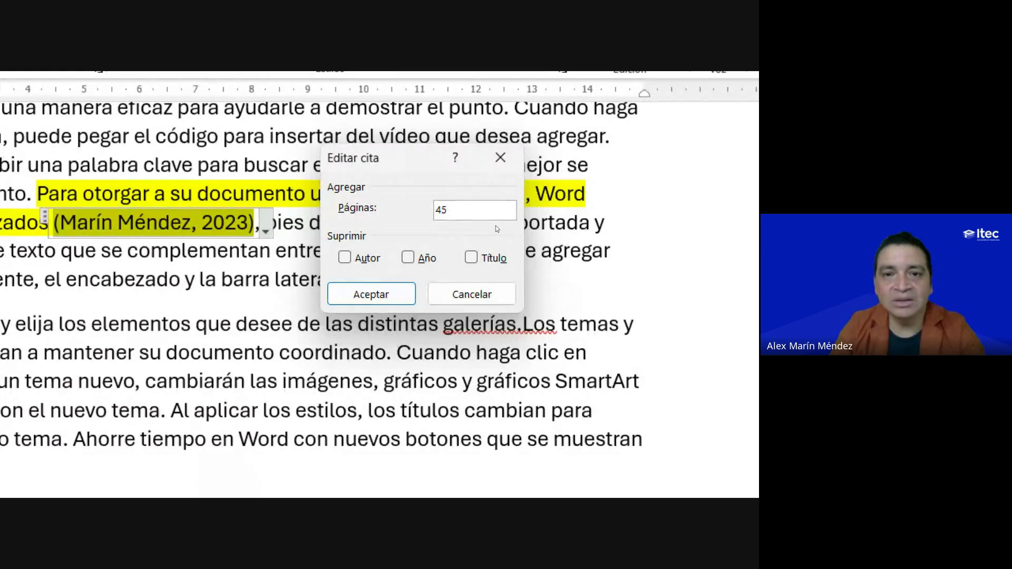
click(385, 296)
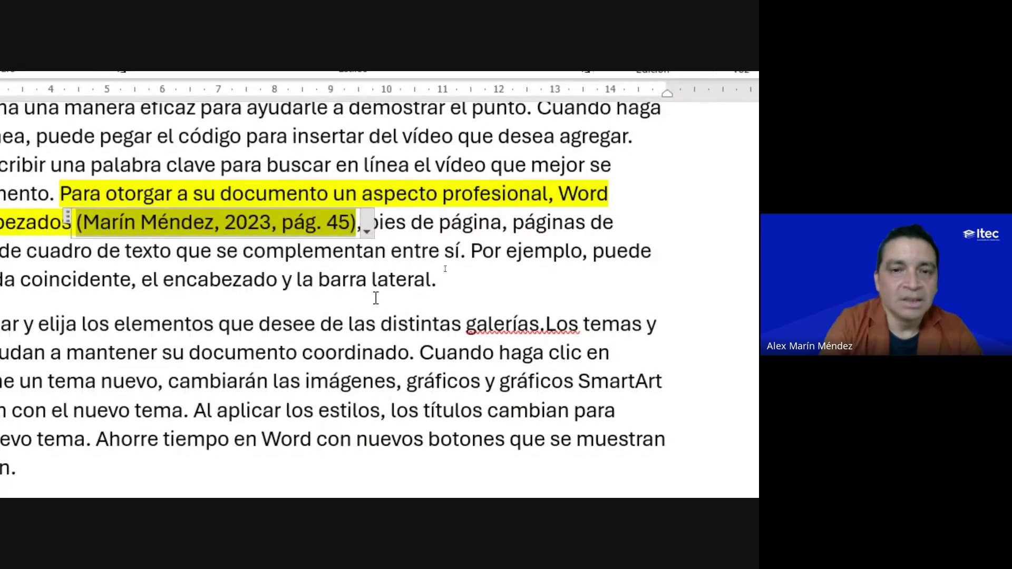
Extend the citation's Páginas to the range 45 - 58
click(364, 224)
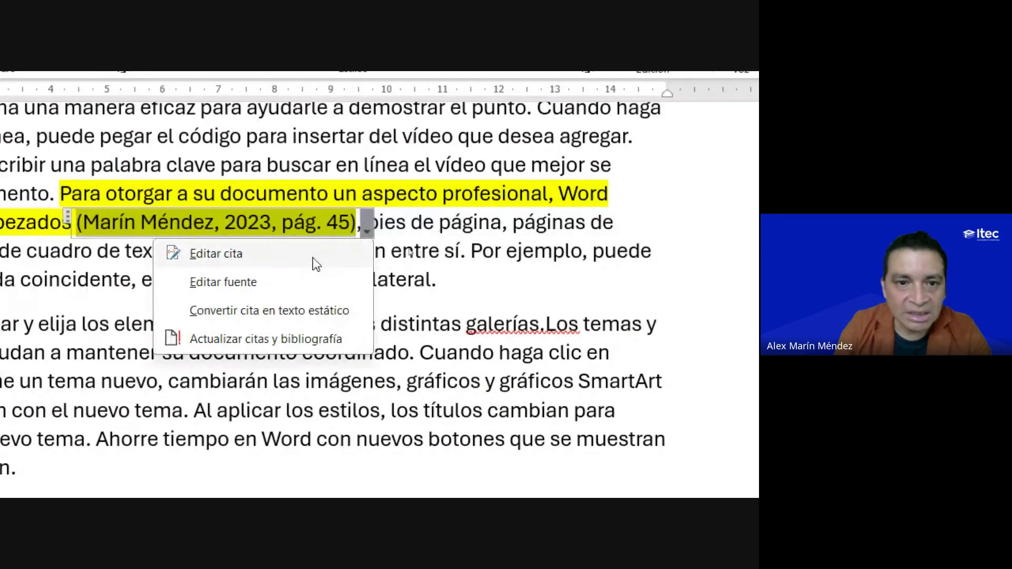
click(291, 263)
click(511, 209)
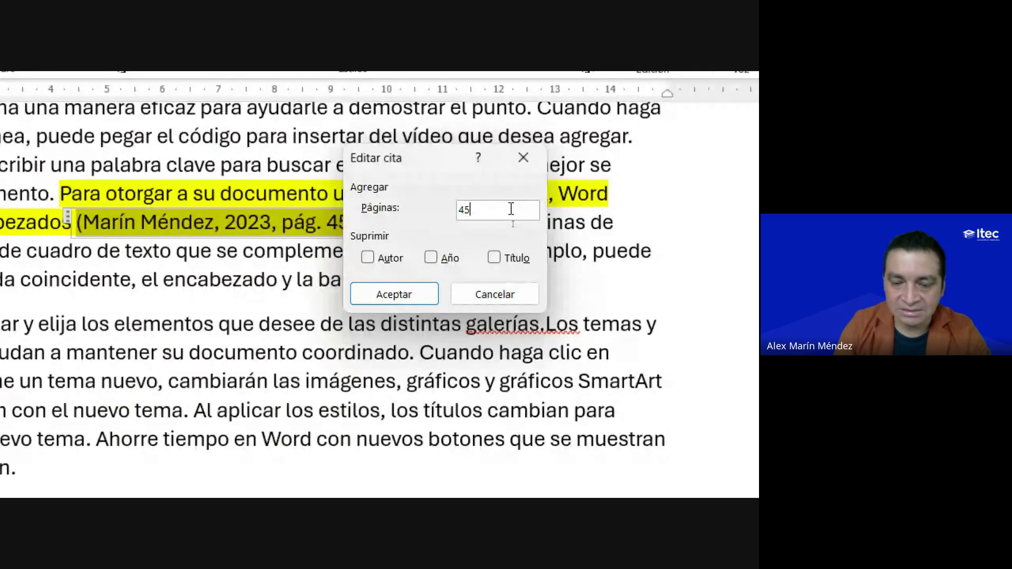
text(- )
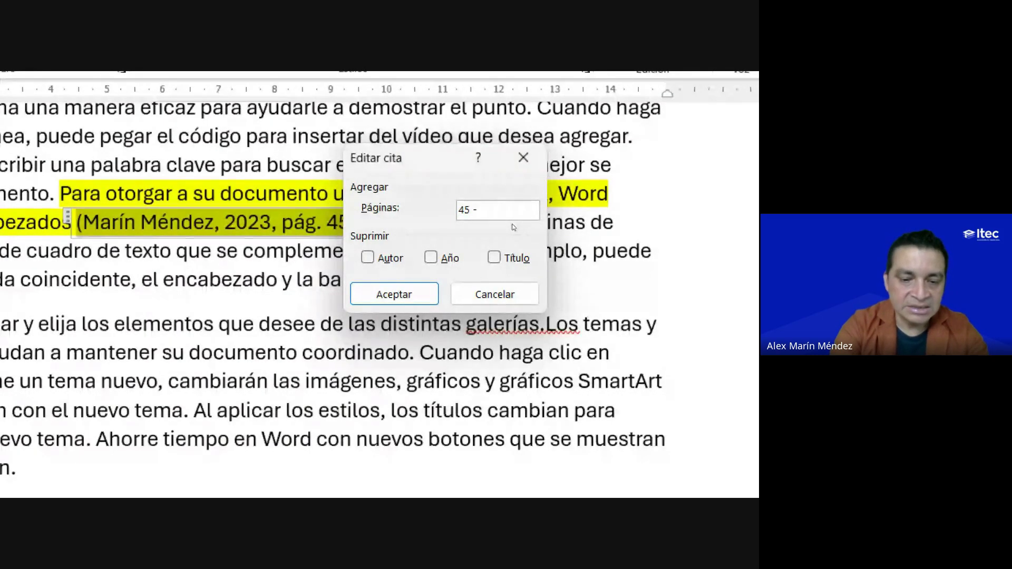
text(58)
click(429, 293)
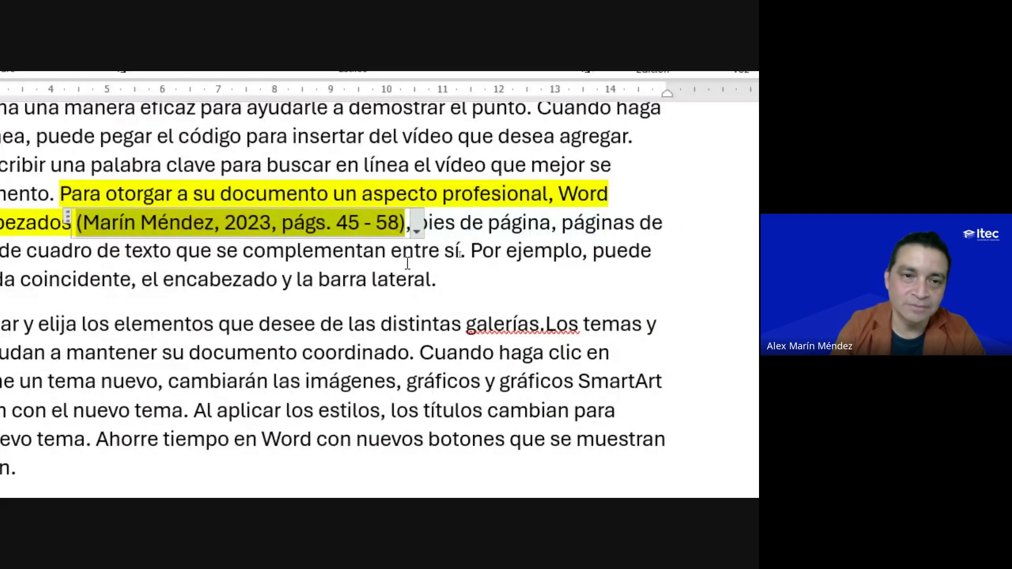
Clear the page range so the citation shows only author and year
click(417, 232)
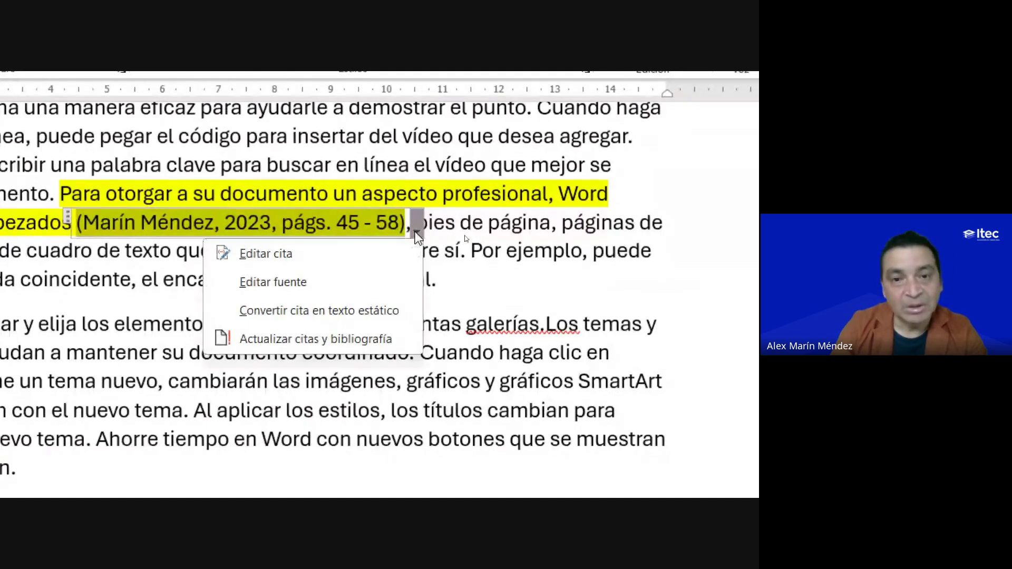
click(319, 253)
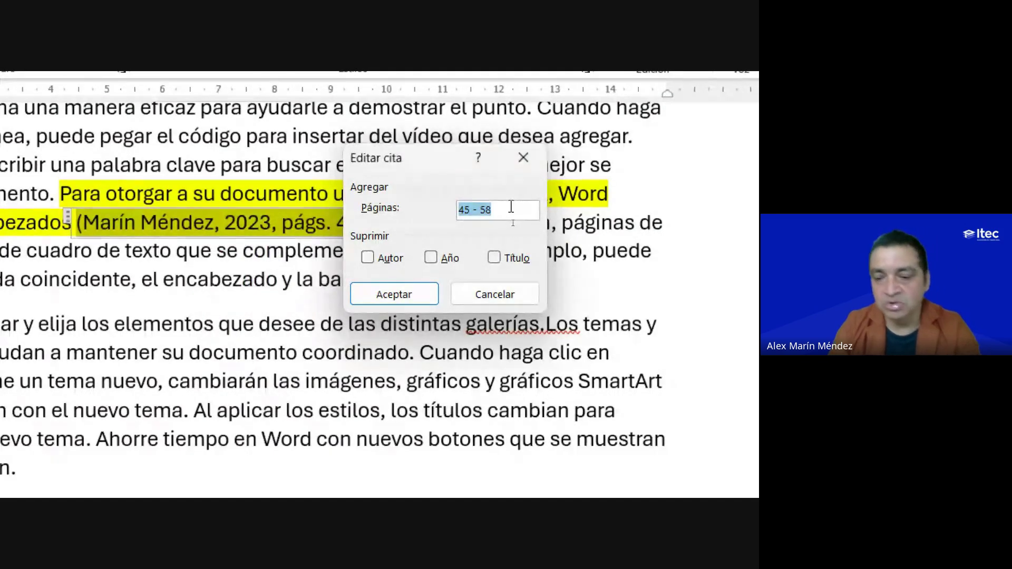
key(BackSpace)
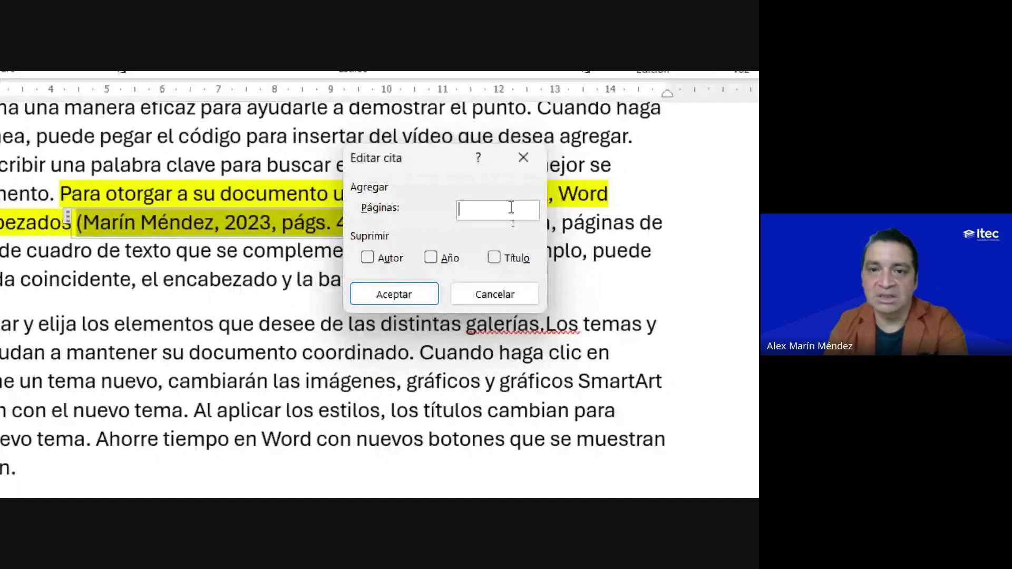
click(407, 298)
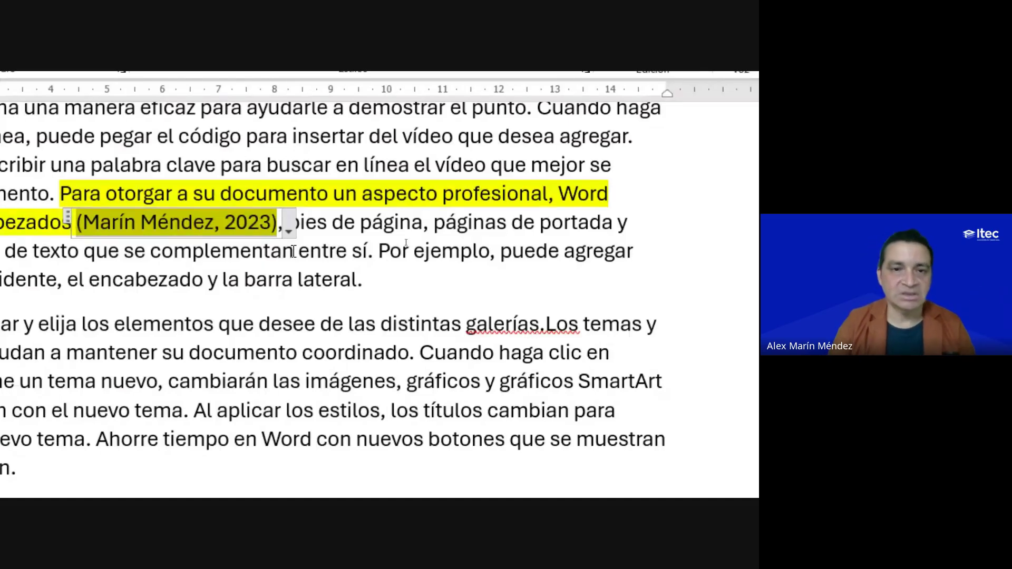
Set the citation's Páginas back to 45
click(285, 224)
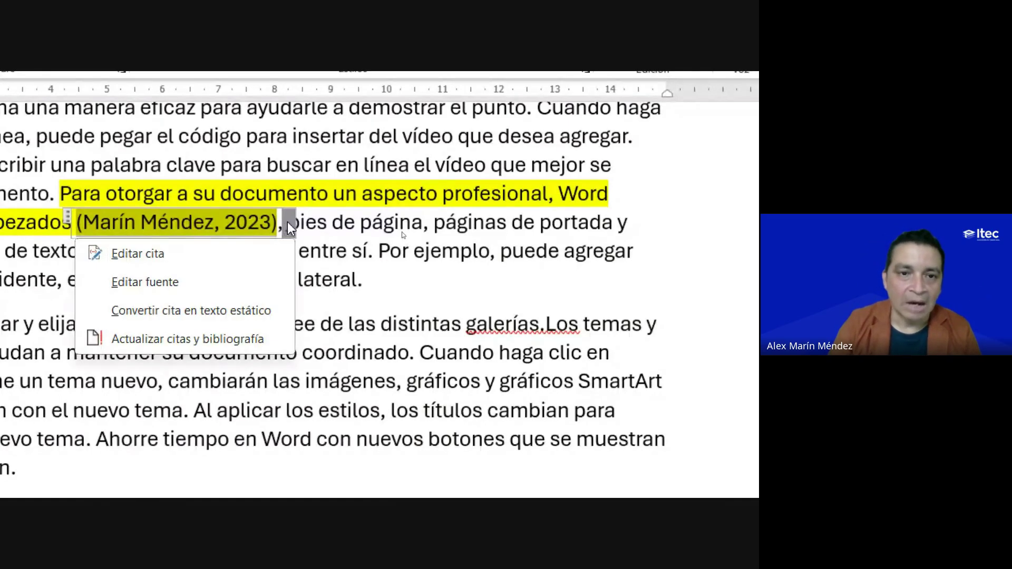
click(248, 257)
text(45)
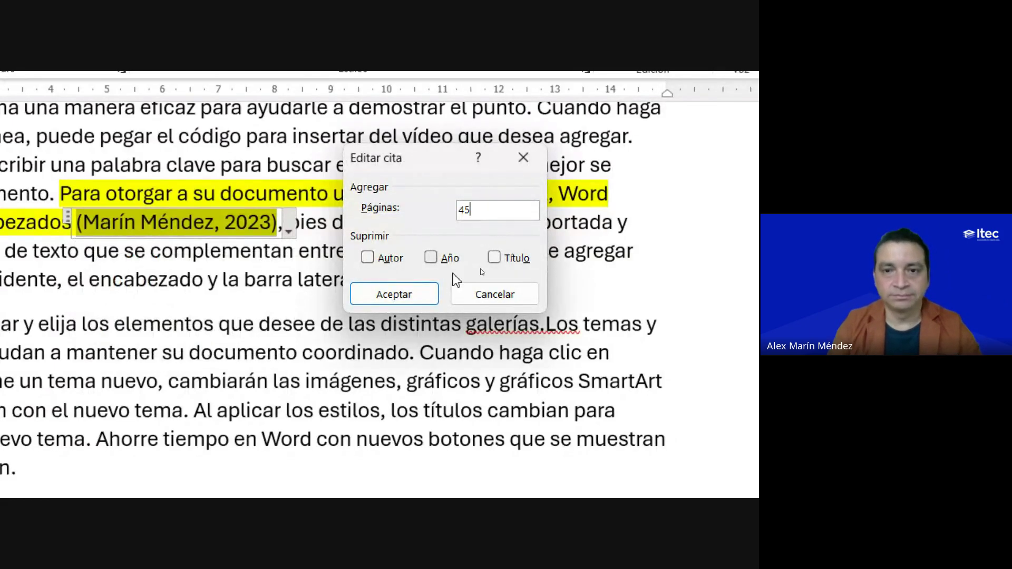
click(425, 299)
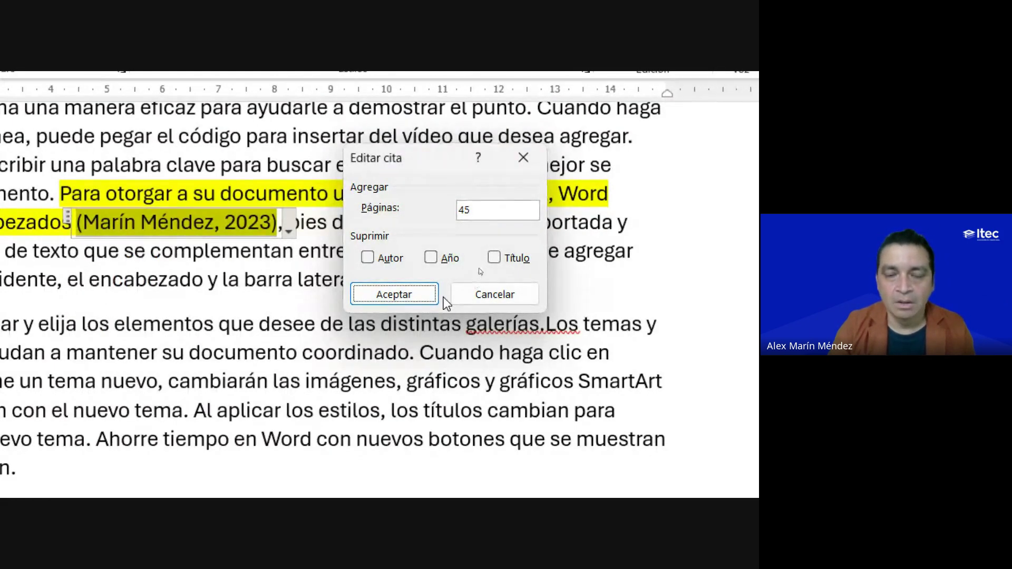
click(429, 298)
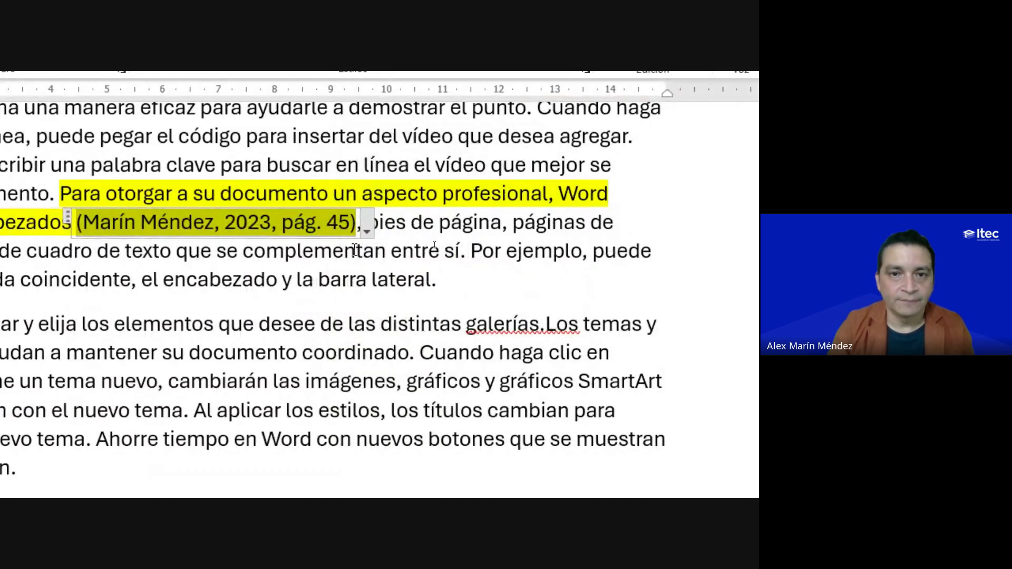
Suppress the year in the citation with Suprimir Año
click(367, 231)
click(366, 244)
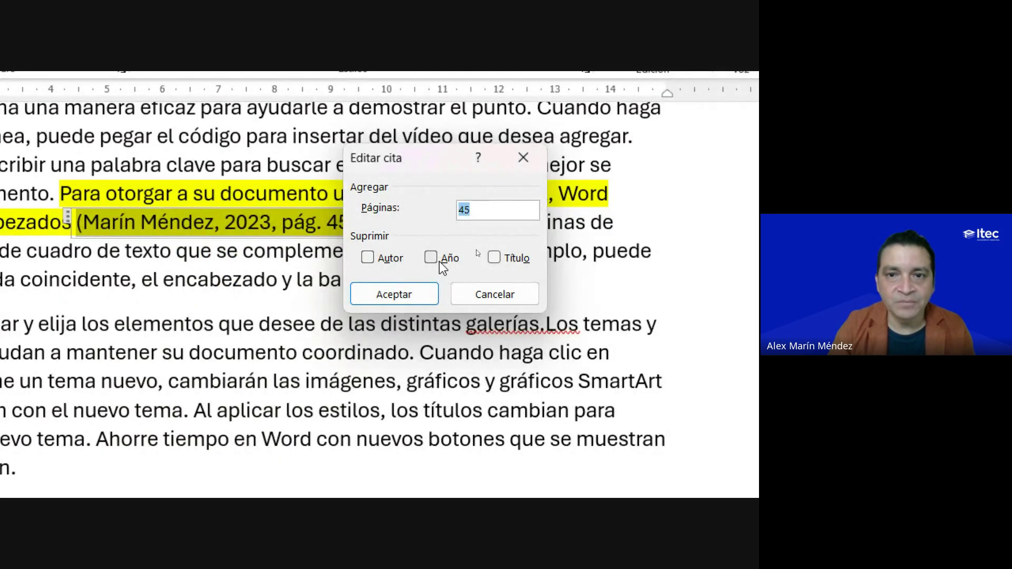
click(434, 259)
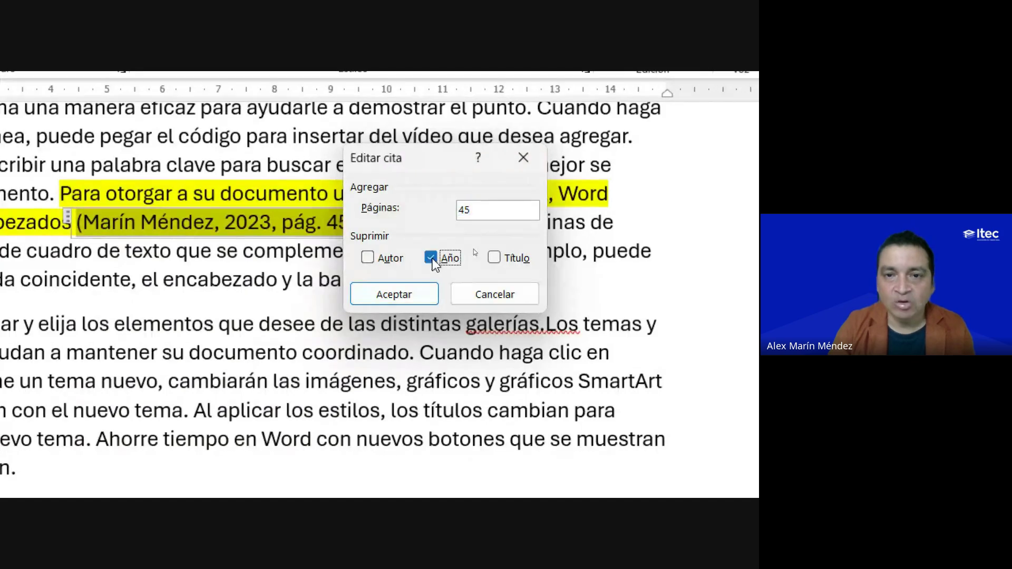
click(407, 302)
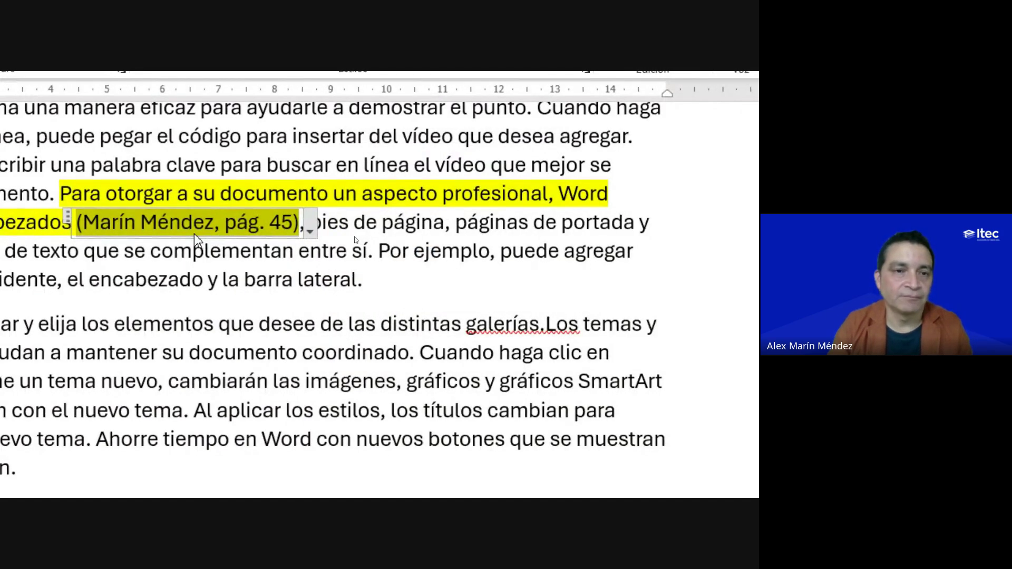
Restore the year so the citation reads author, 2023, pág. 45
click(312, 228)
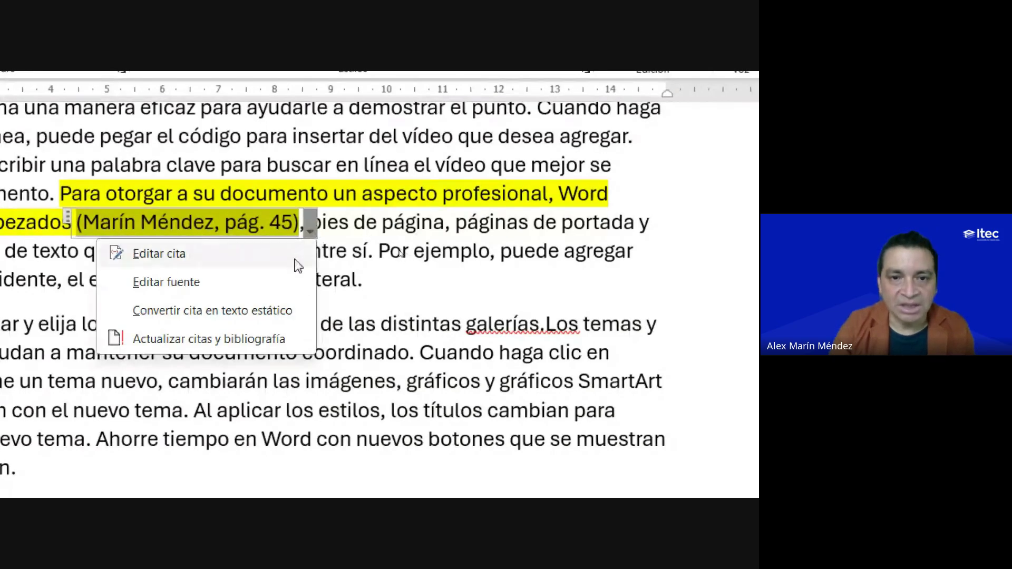
click(268, 257)
click(431, 258)
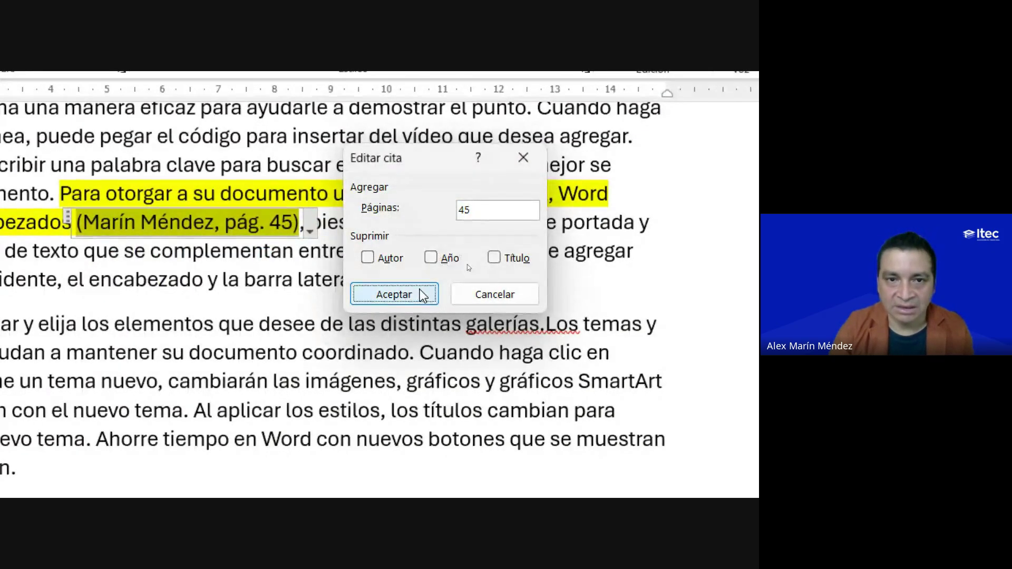
click(422, 294)
click(436, 230)
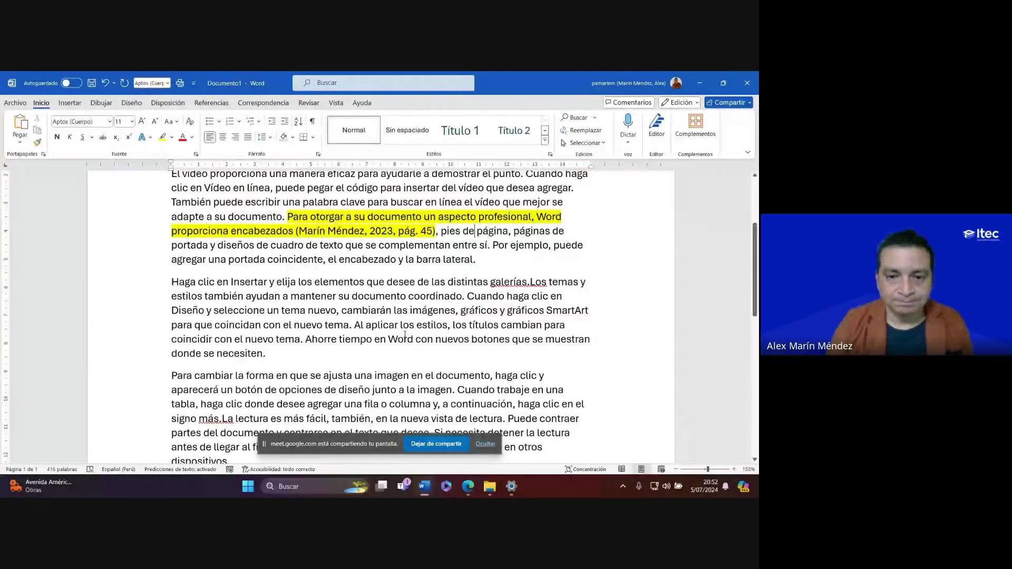
Bring the Google Meet call forward and maximize it to read the chat
click(468, 487)
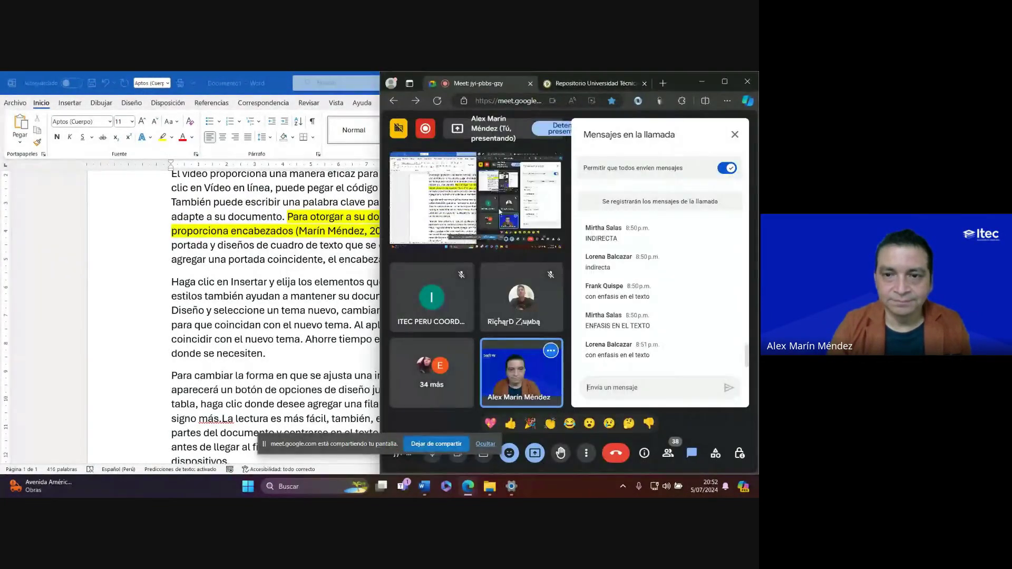
click(724, 82)
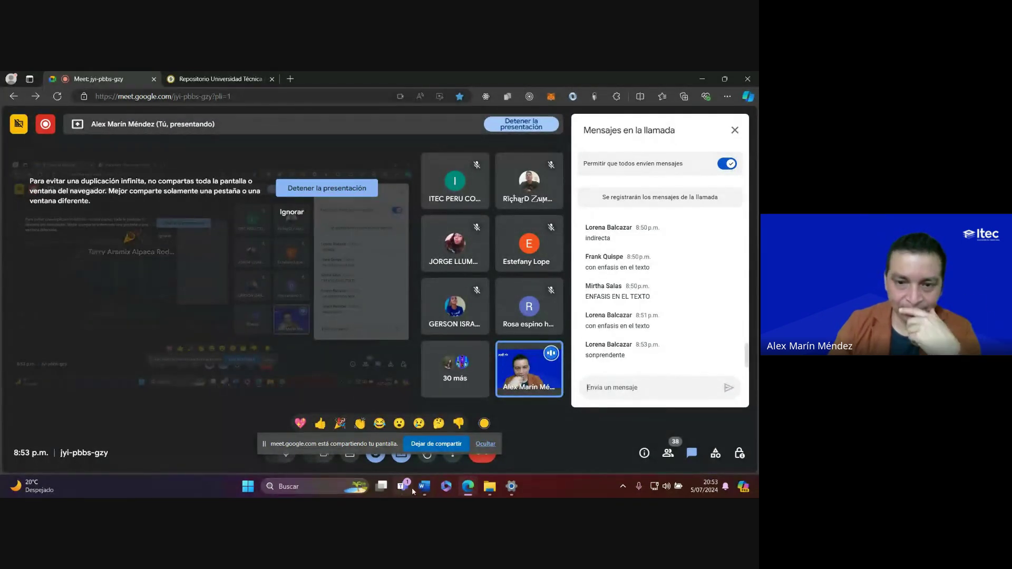
In the m1-clase-3 class notes, find the 'p.' abbreviation in section 3's citation example
mouse_move(425, 487)
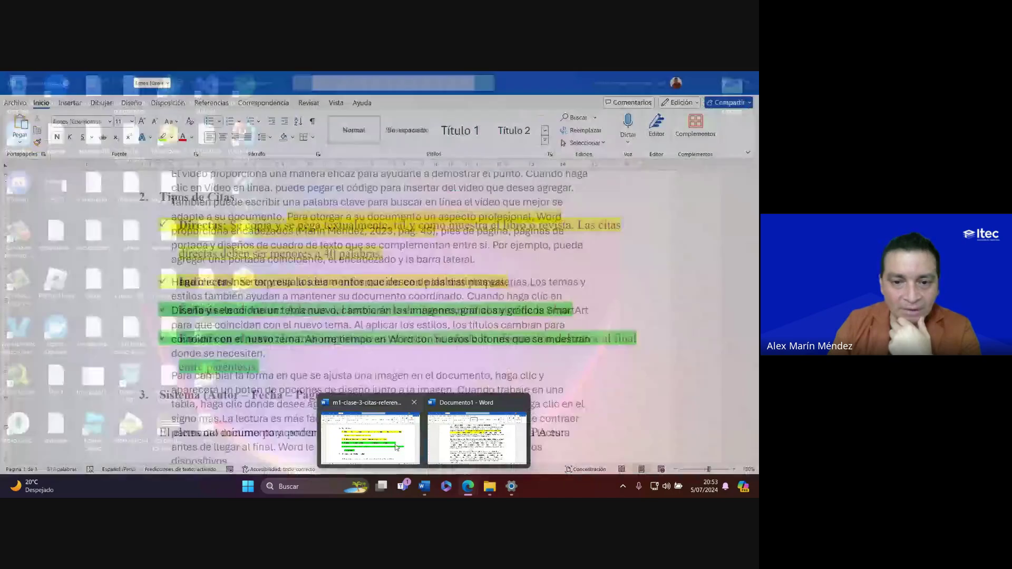
click(397, 447)
scroll(291, 372, down, 4)
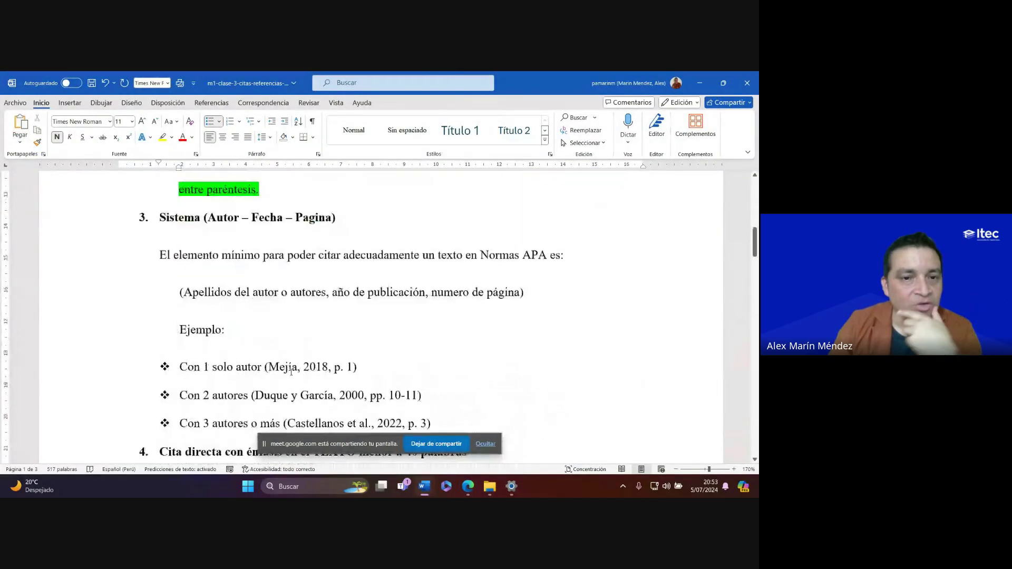
scroll(291, 372, down, 2)
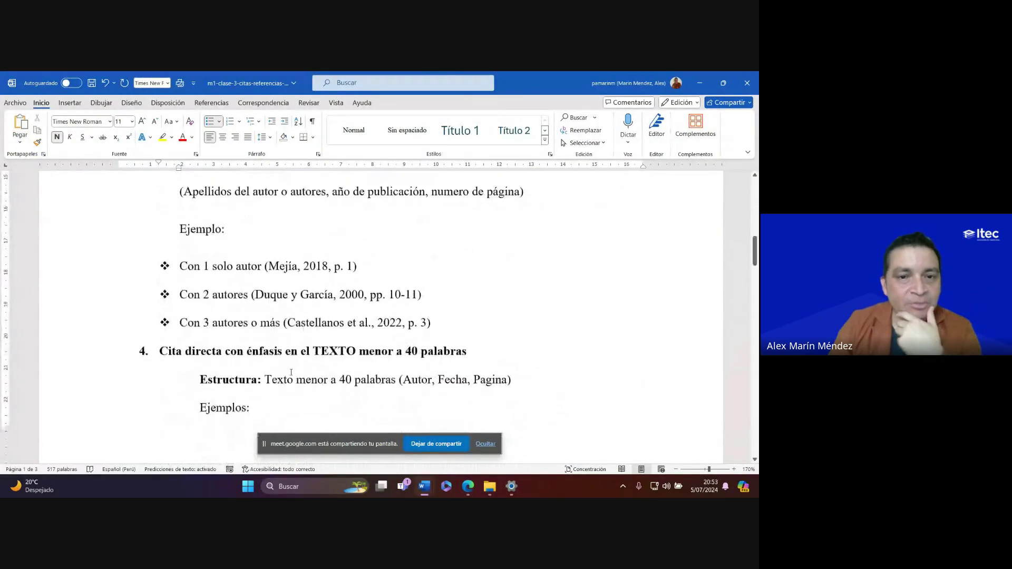
double_click(336, 264)
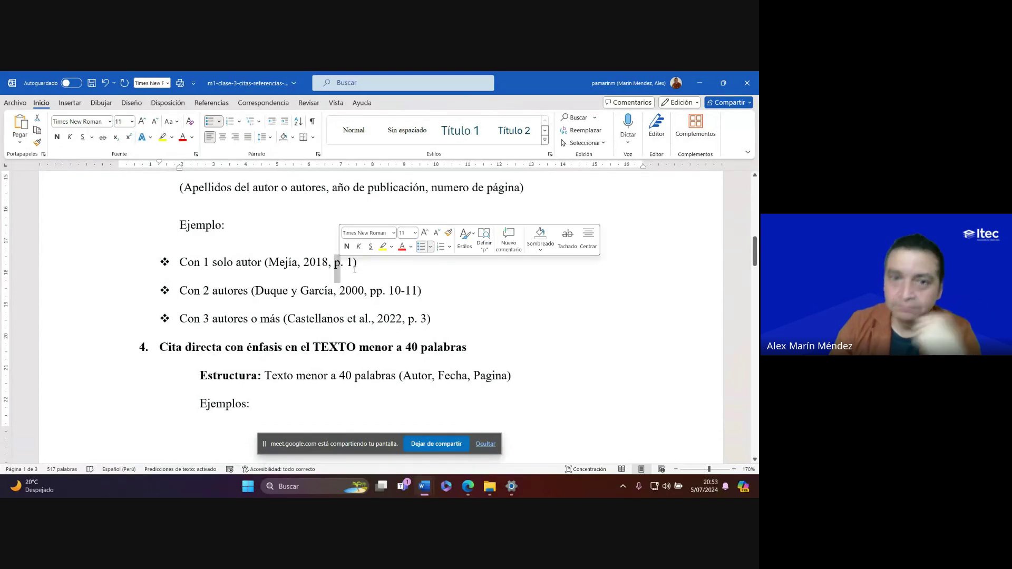
Compare the 'pág.' in Documento1's citation with the class example, ending on Documento1
mouse_move(424, 488)
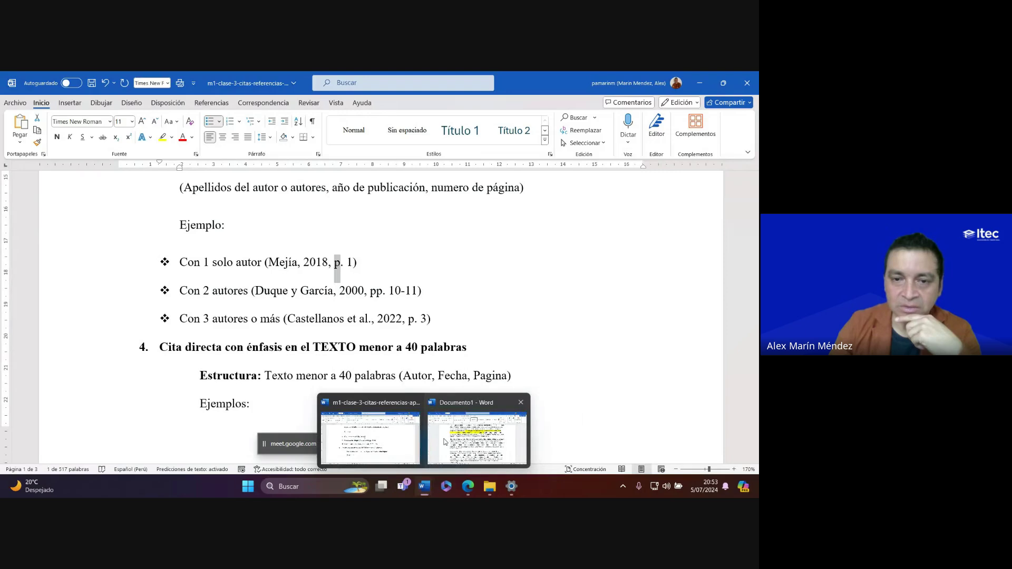
click(464, 430)
double_click(401, 234)
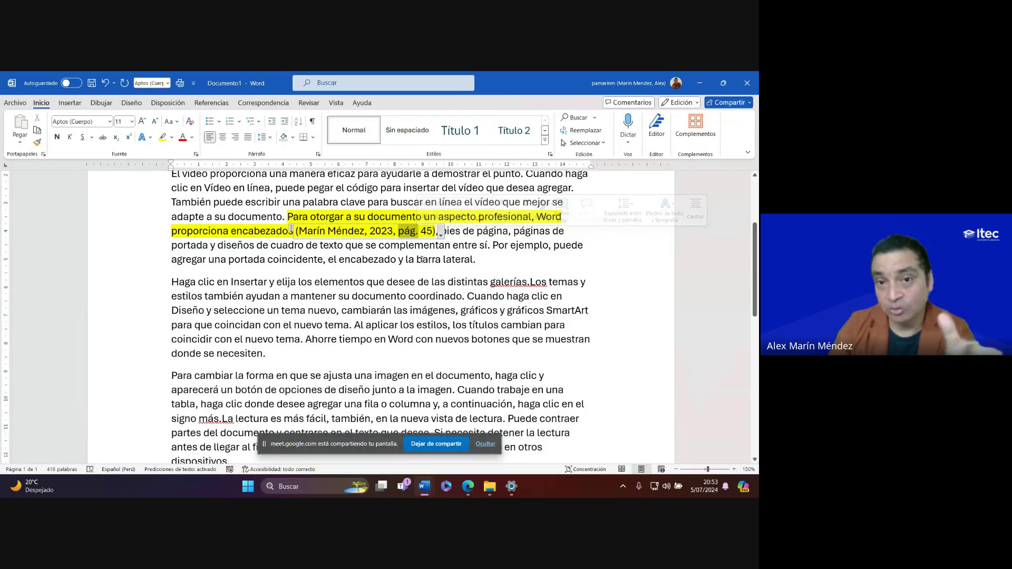
mouse_move(431, 486)
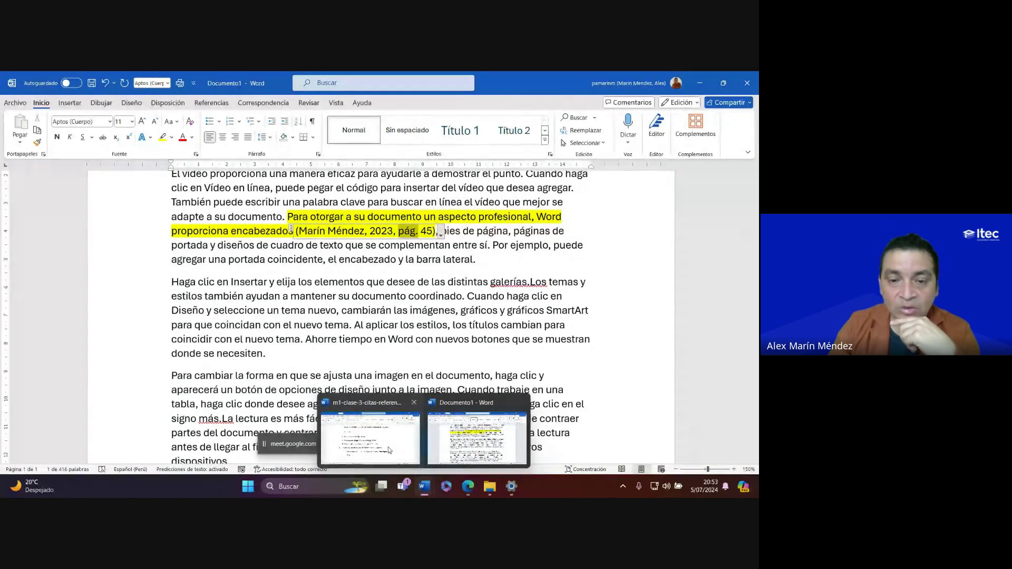
click(371, 437)
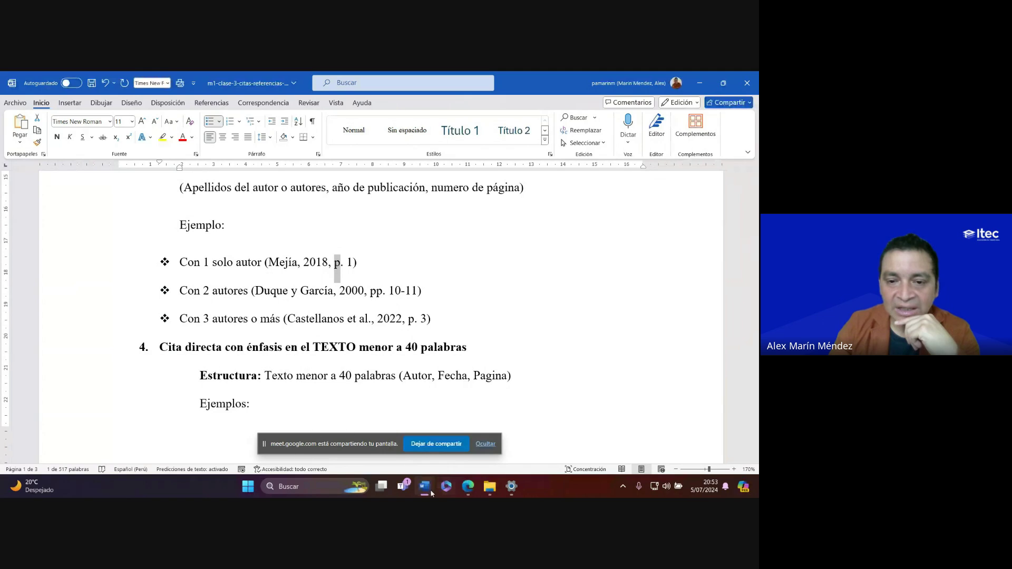
mouse_move(424, 486)
click(480, 429)
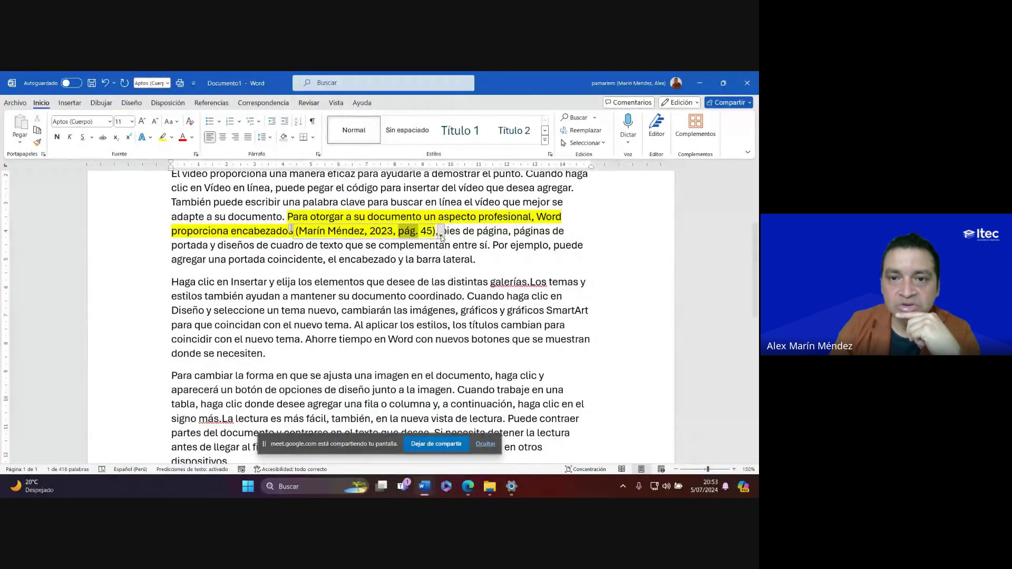
click(441, 236)
click(427, 247)
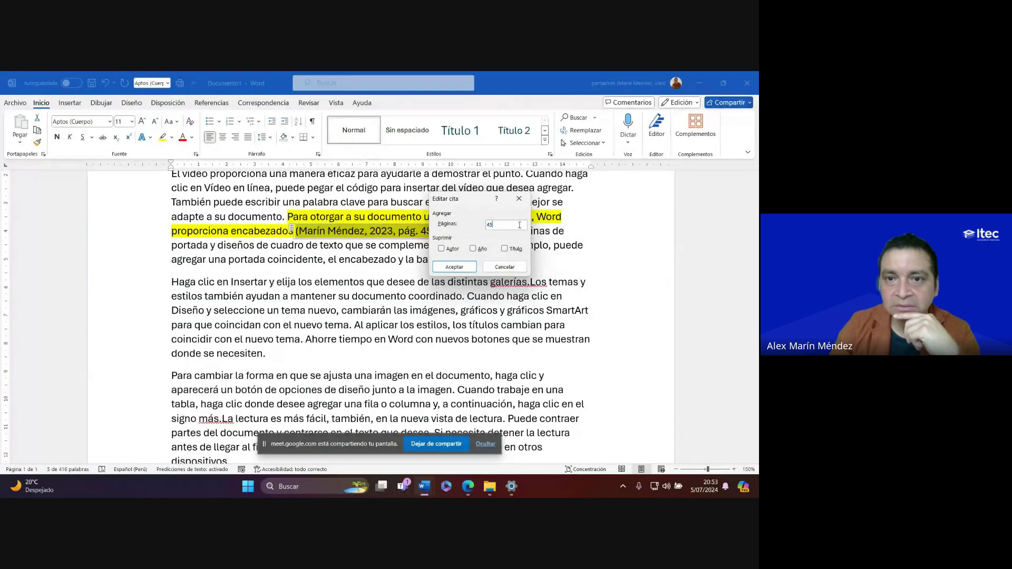
text(- 89)
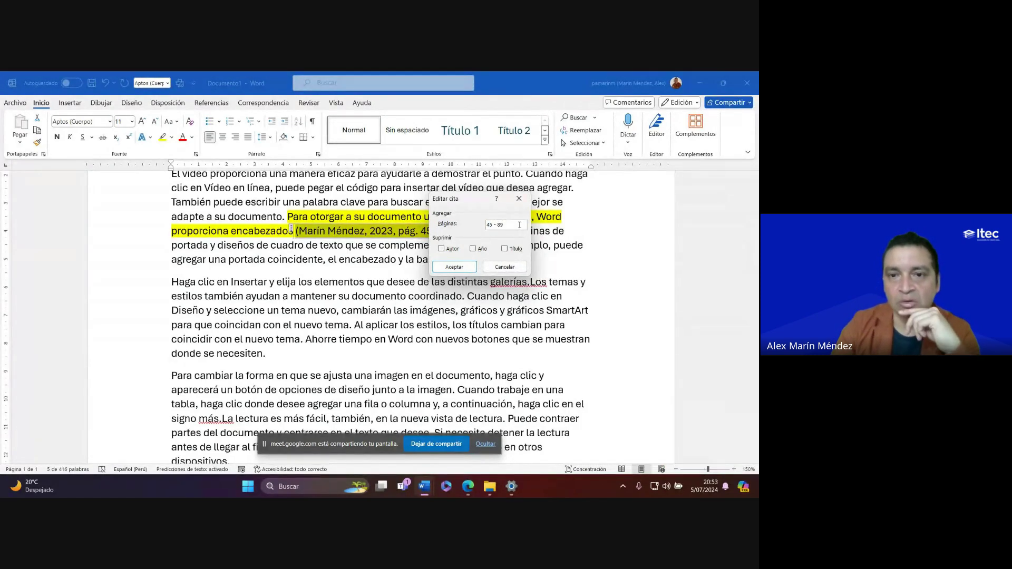
click(454, 267)
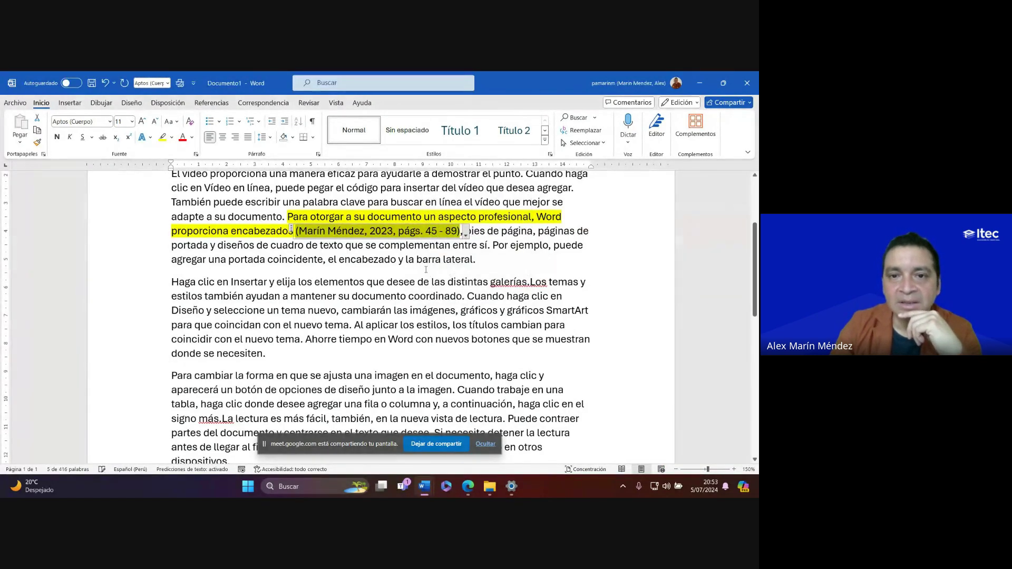
click(420, 247)
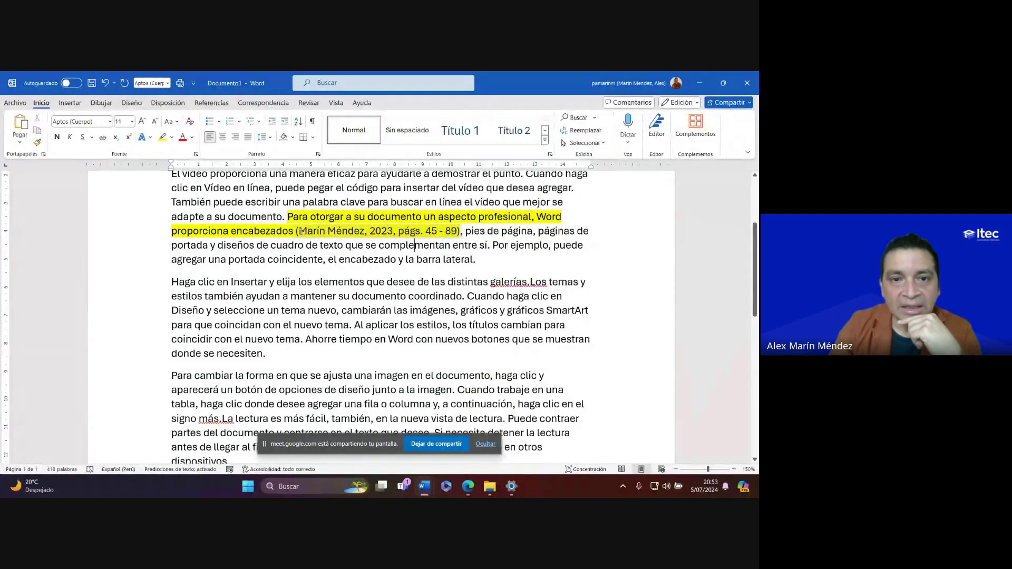
drag(301, 231, 459, 231)
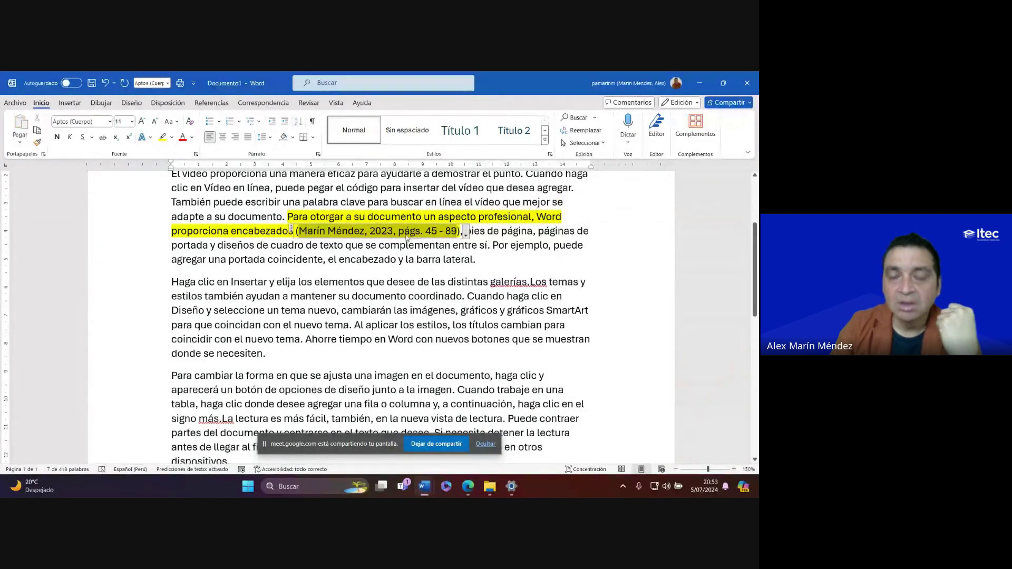
click(406, 232)
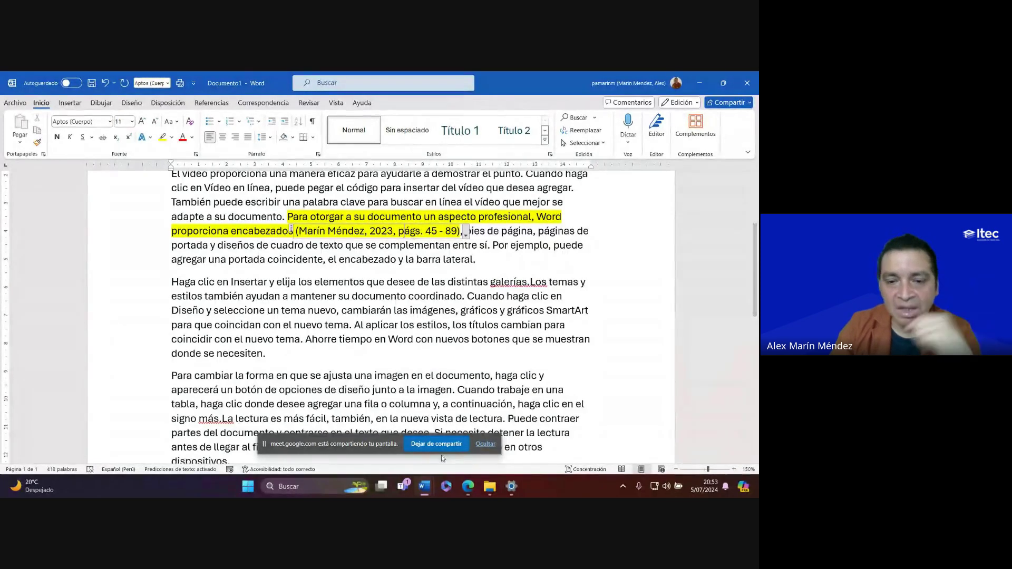
mouse_move(425, 487)
click(372, 443)
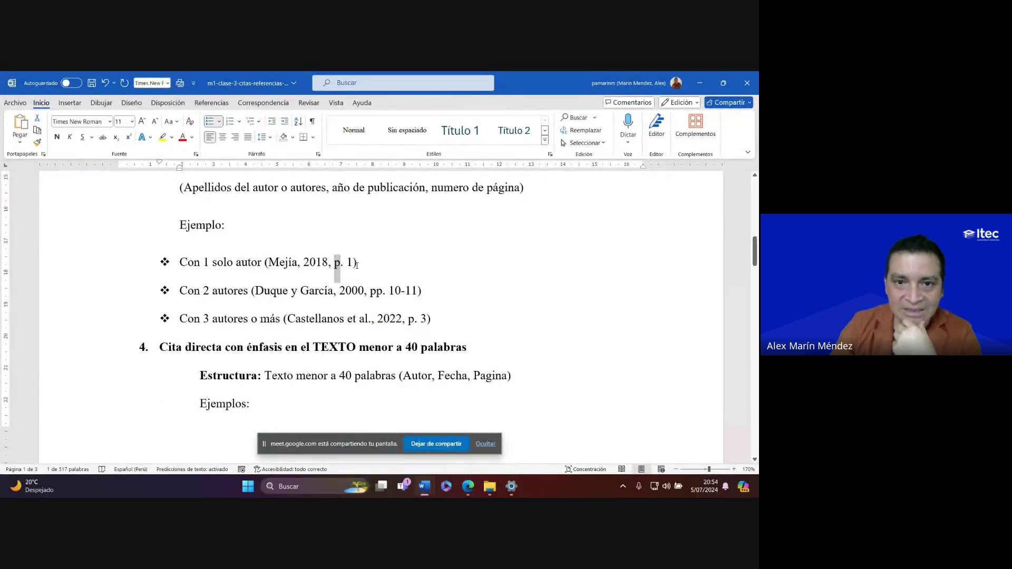
key(shift+Right)
key(shift+Right)
key(shift+Right)
key(shift+Right)
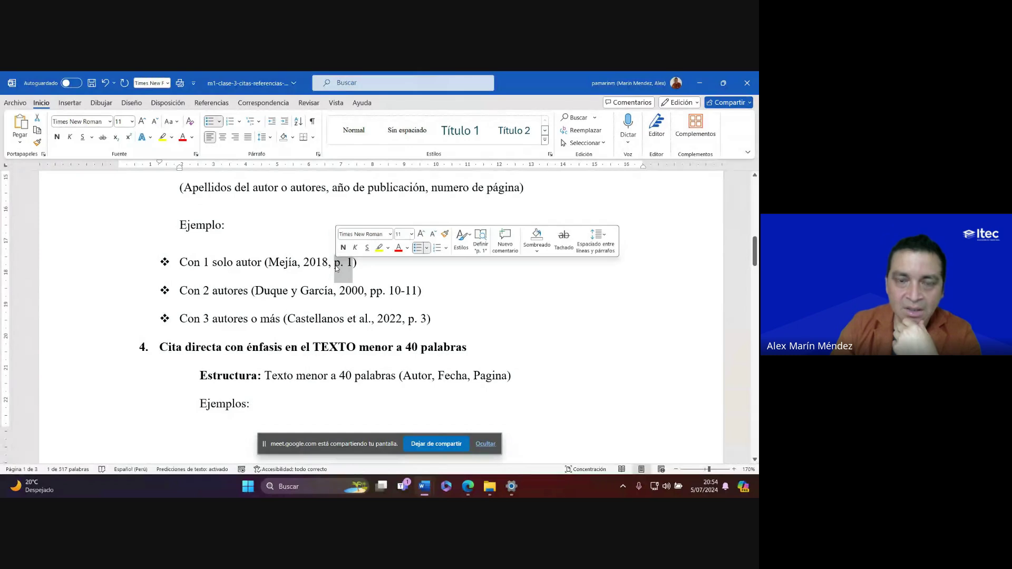
click(336, 264)
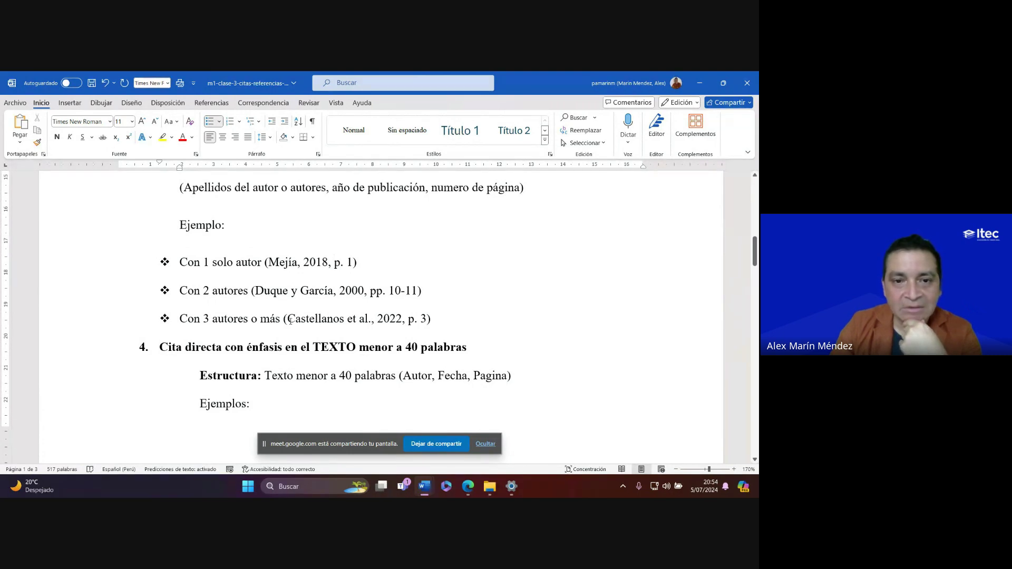
drag(288, 319, 371, 323)
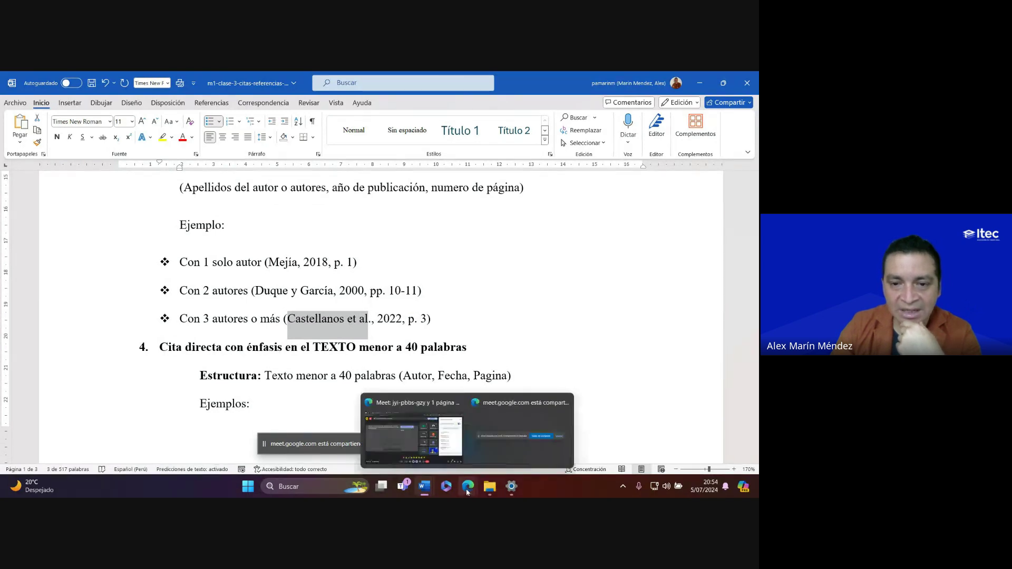
Open the References source manager (Administrador de fuentes) in Documento1
mouse_move(413, 472)
click(476, 438)
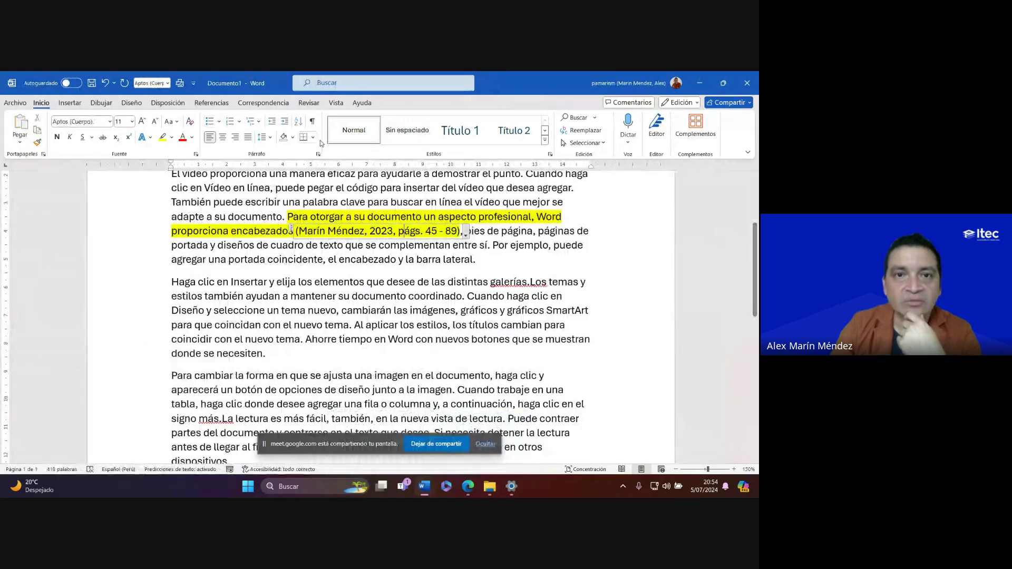
click(211, 102)
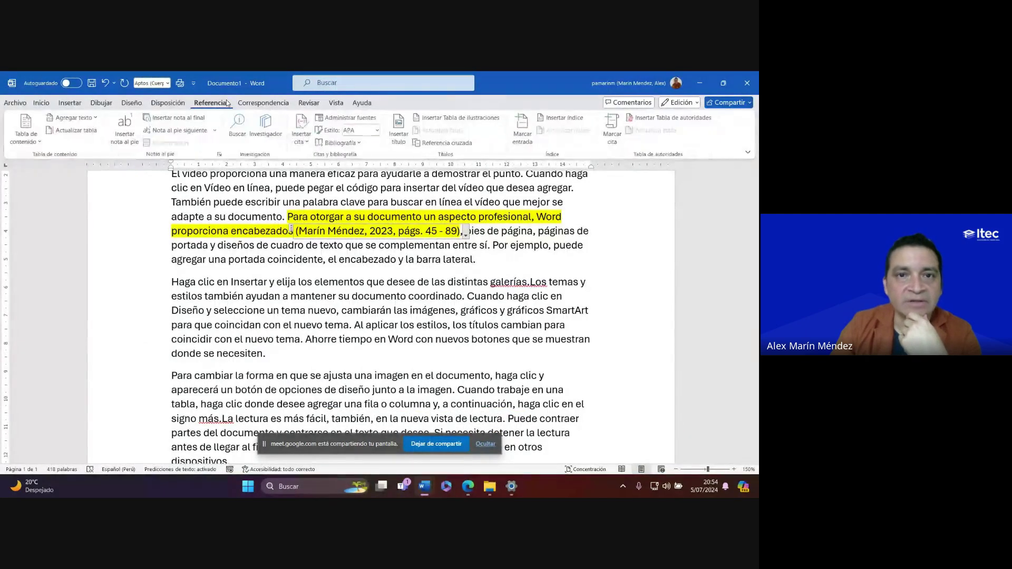
click(347, 118)
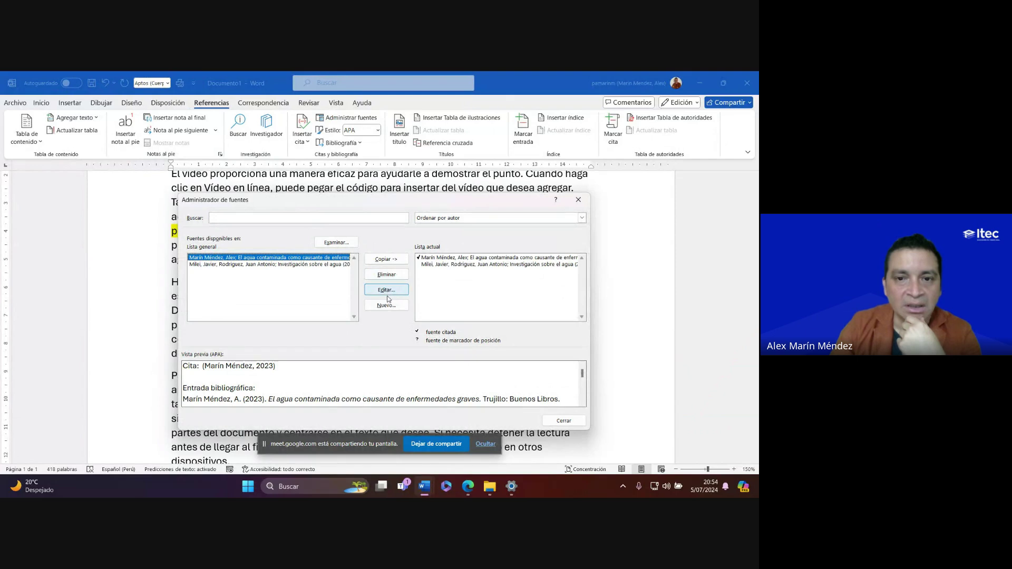
click(386, 306)
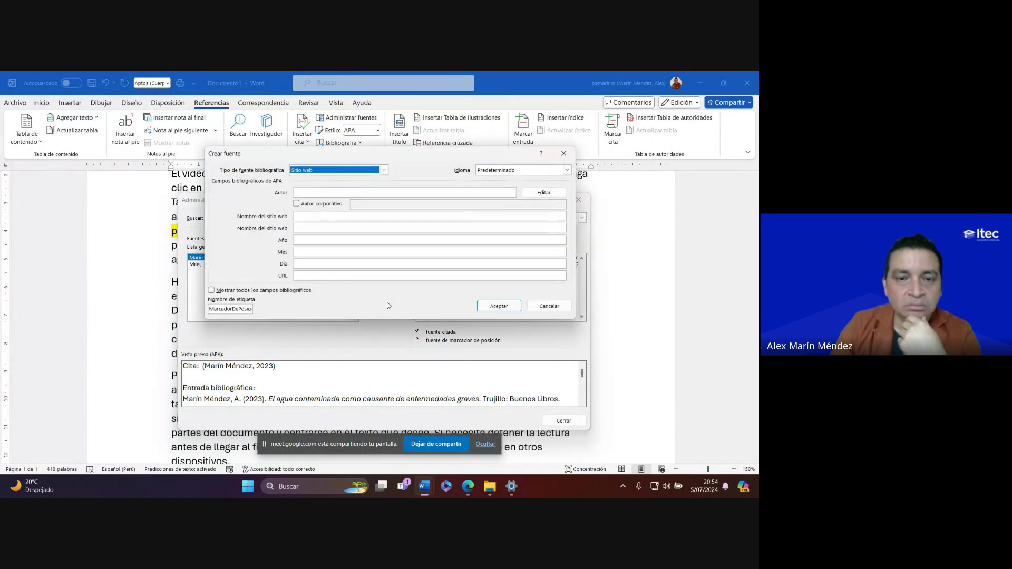
click(538, 311)
Add a third author to the Investigación sobre el agua source and update it in both lists
click(259, 264)
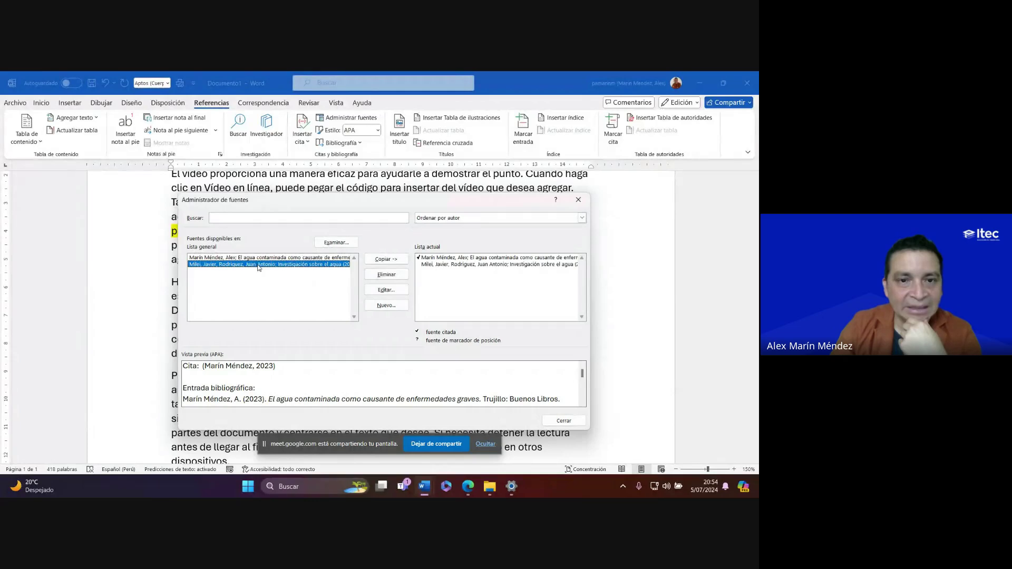
click(394, 292)
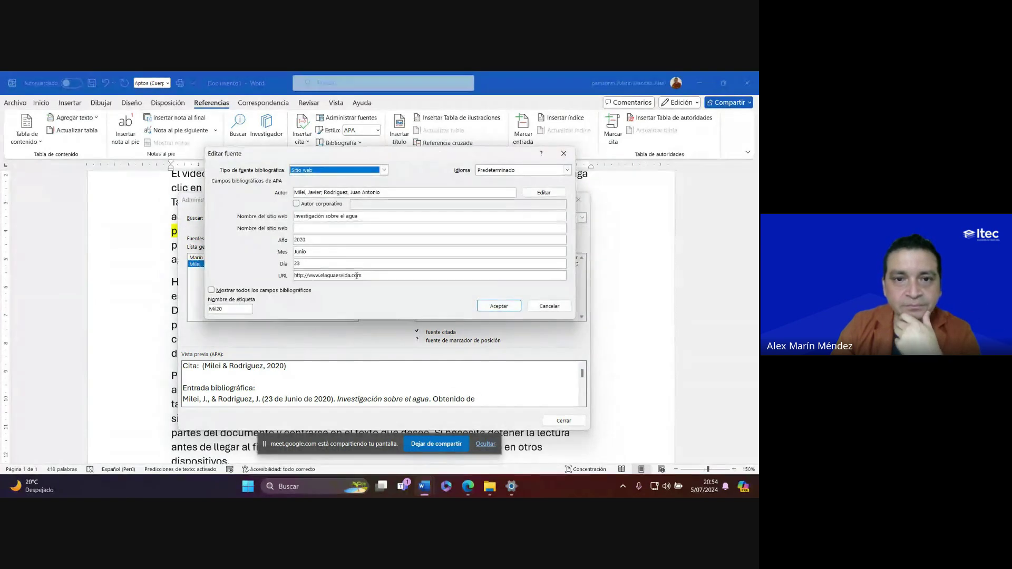
click(544, 193)
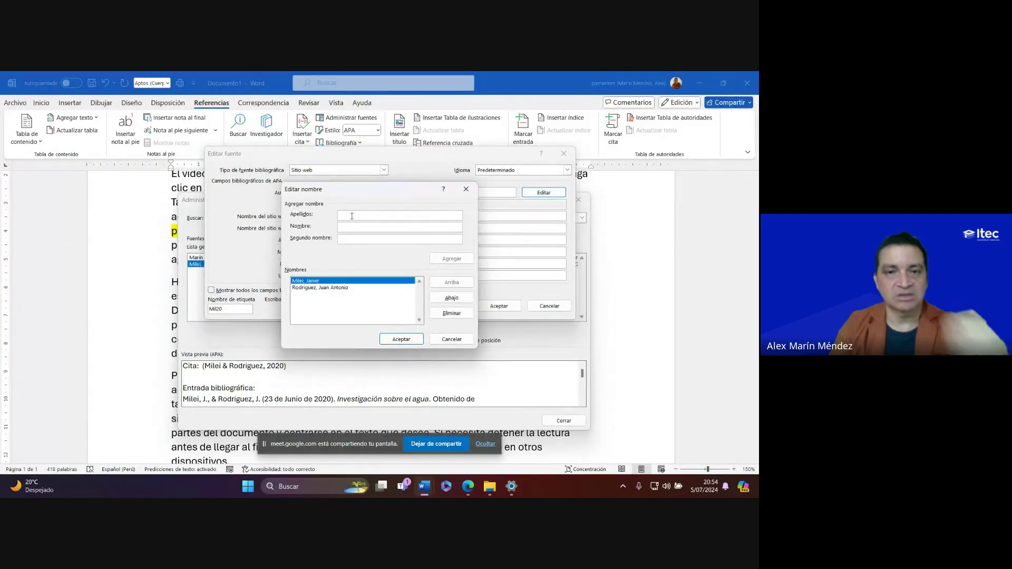
text(Oria)
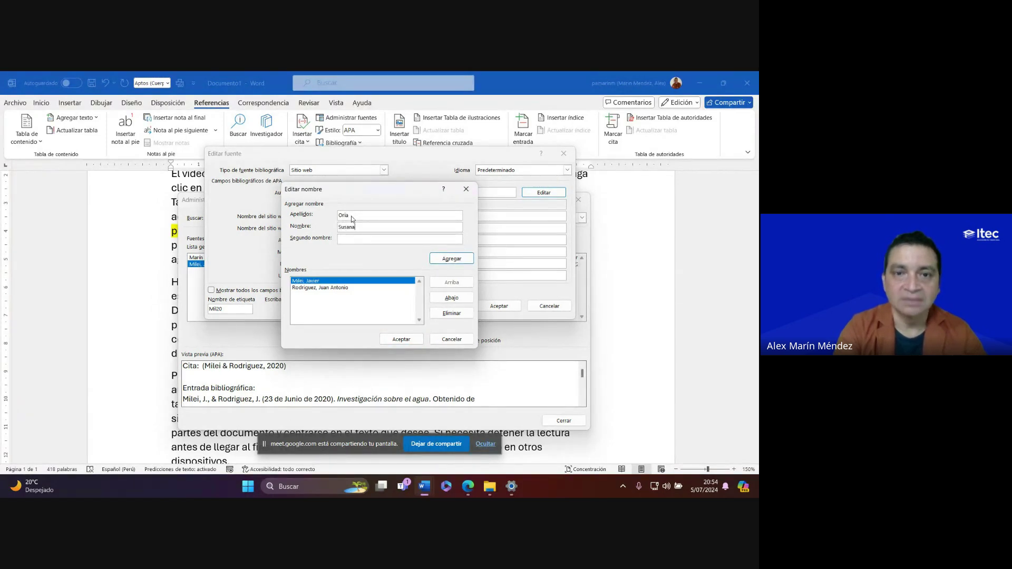
click(443, 258)
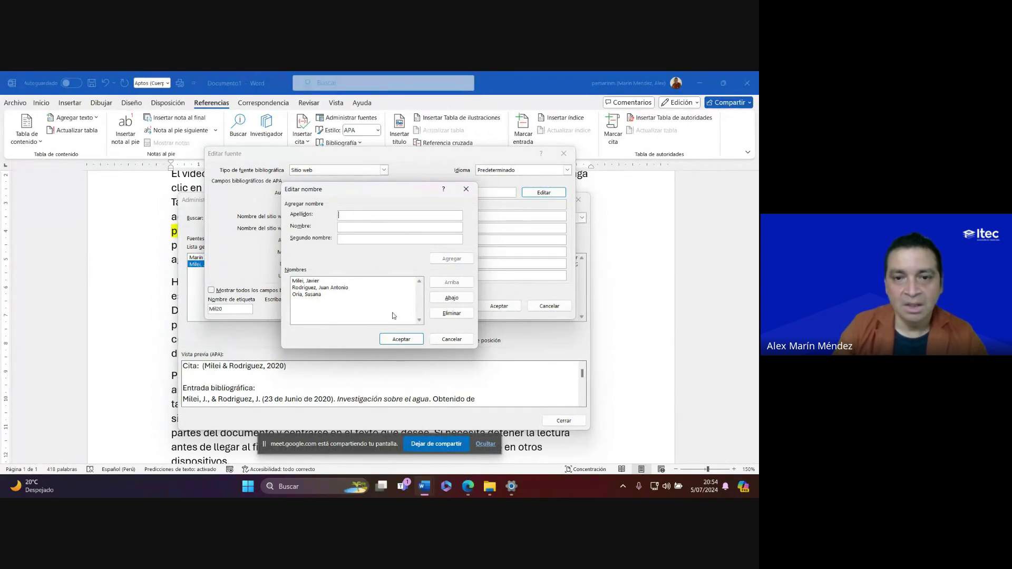
click(399, 339)
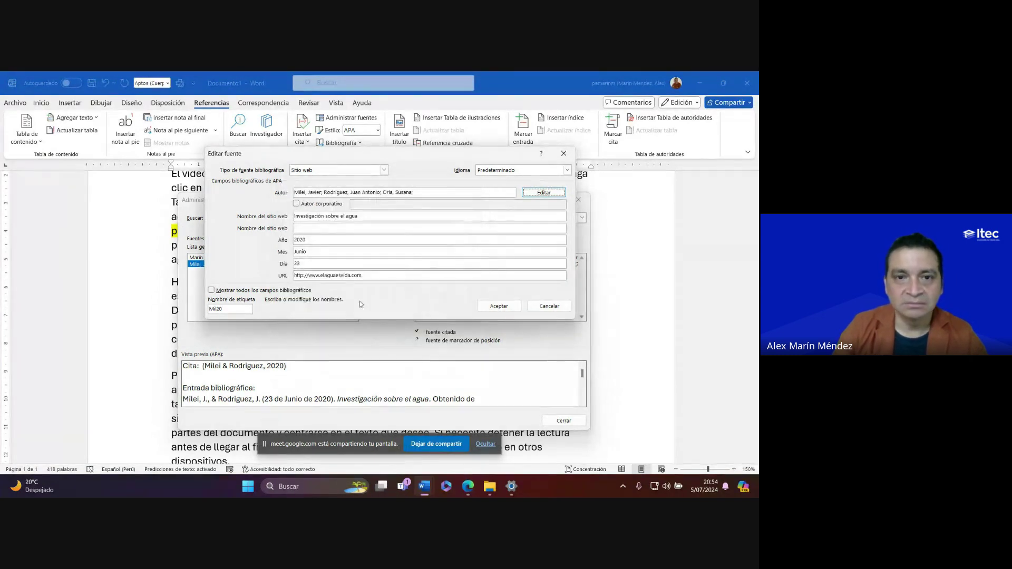
click(486, 305)
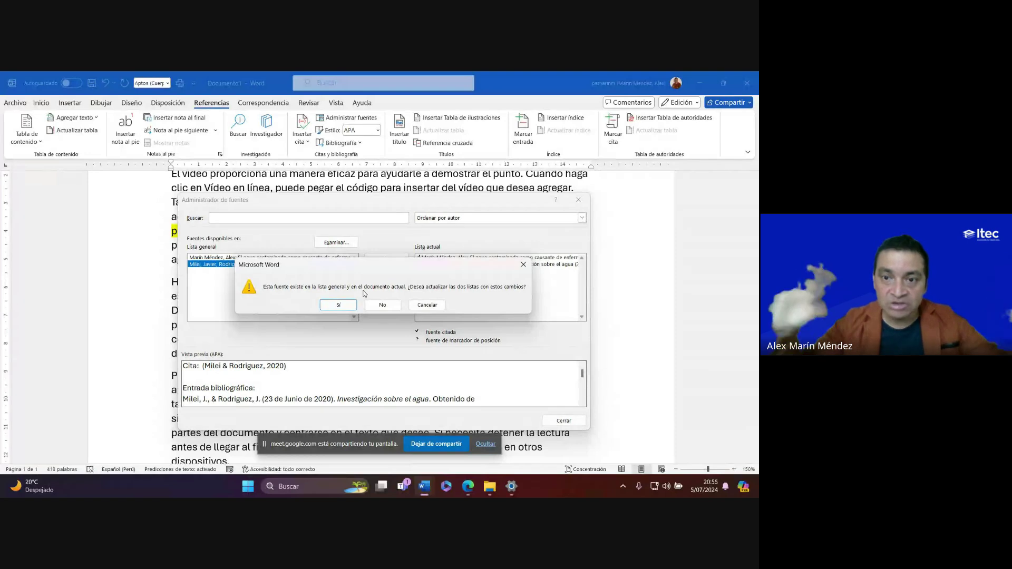
click(350, 304)
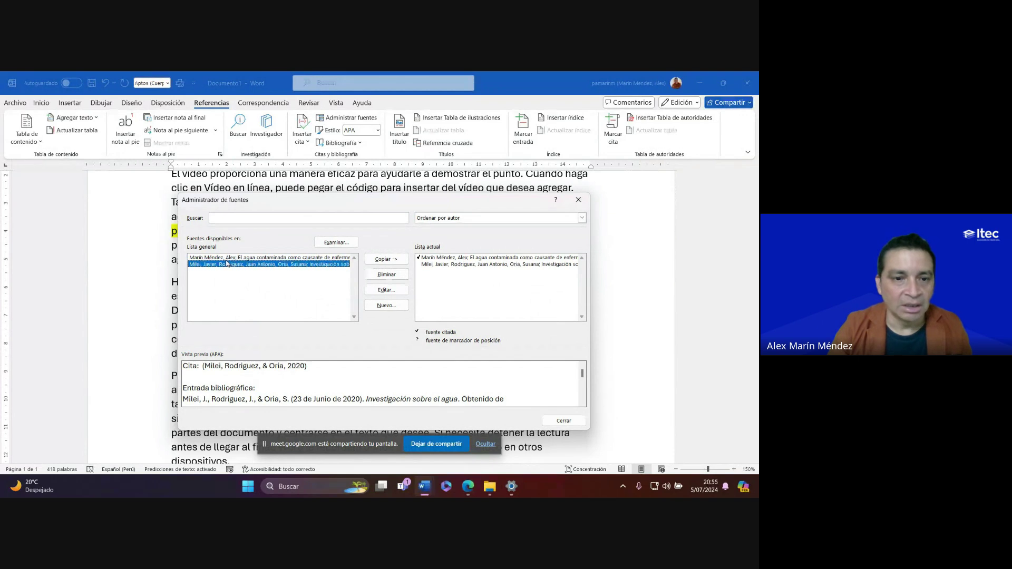
click(554, 420)
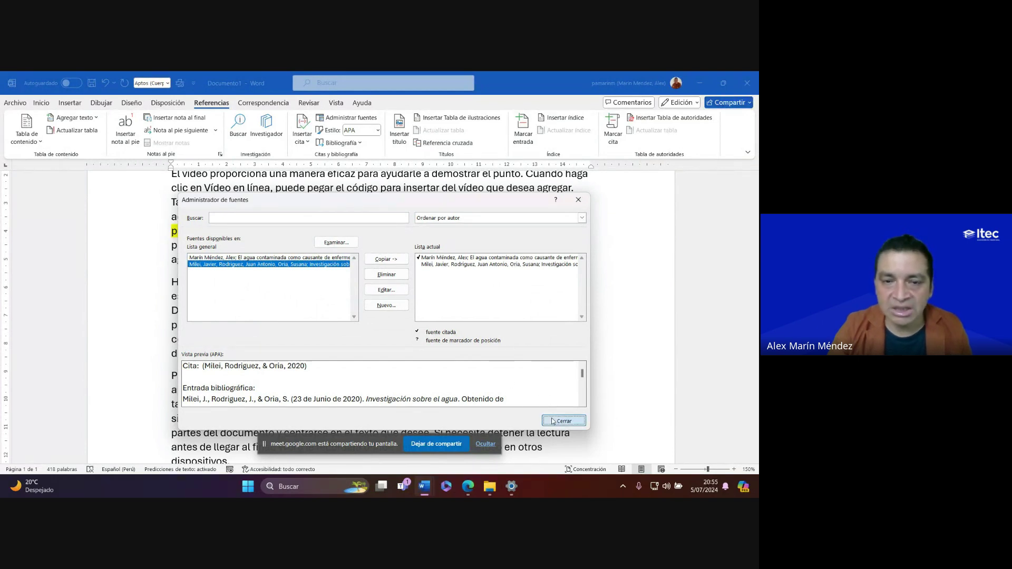
Insert the three-author 2020 water-source citation after 'nuevo tema', then switch to the class notes
drag(355, 325, 300, 339)
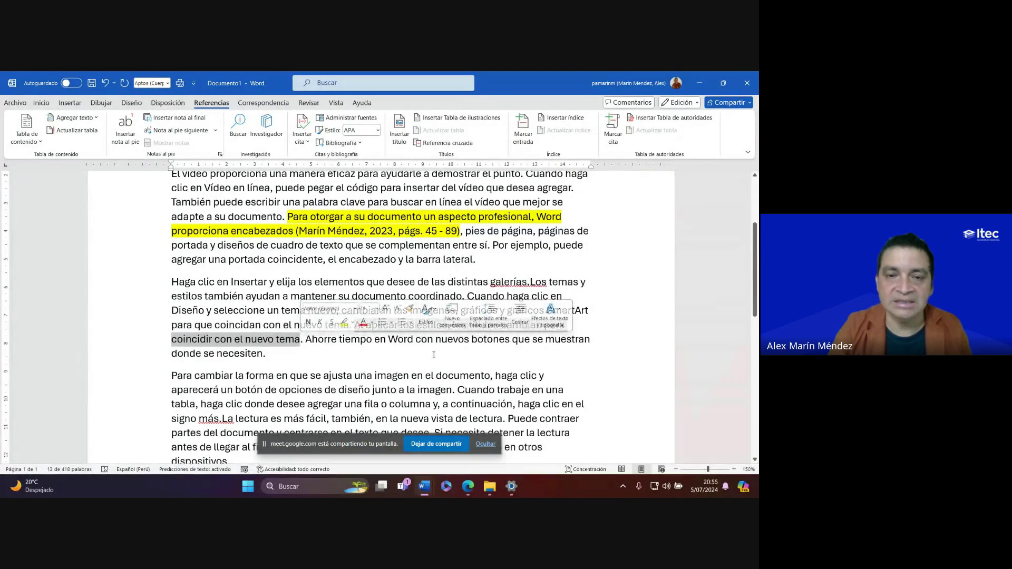
click(300, 342)
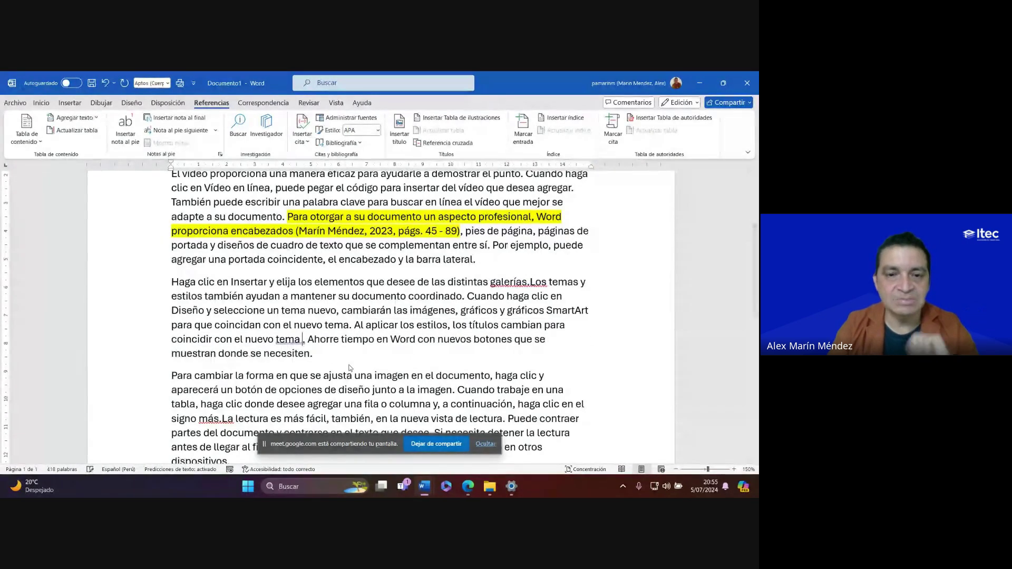
click(302, 139)
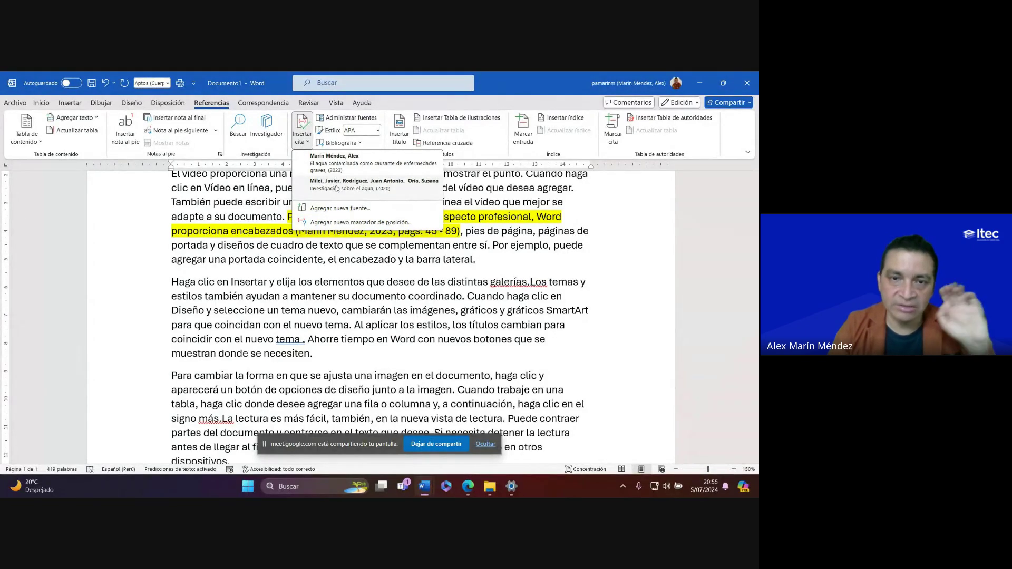
click(336, 187)
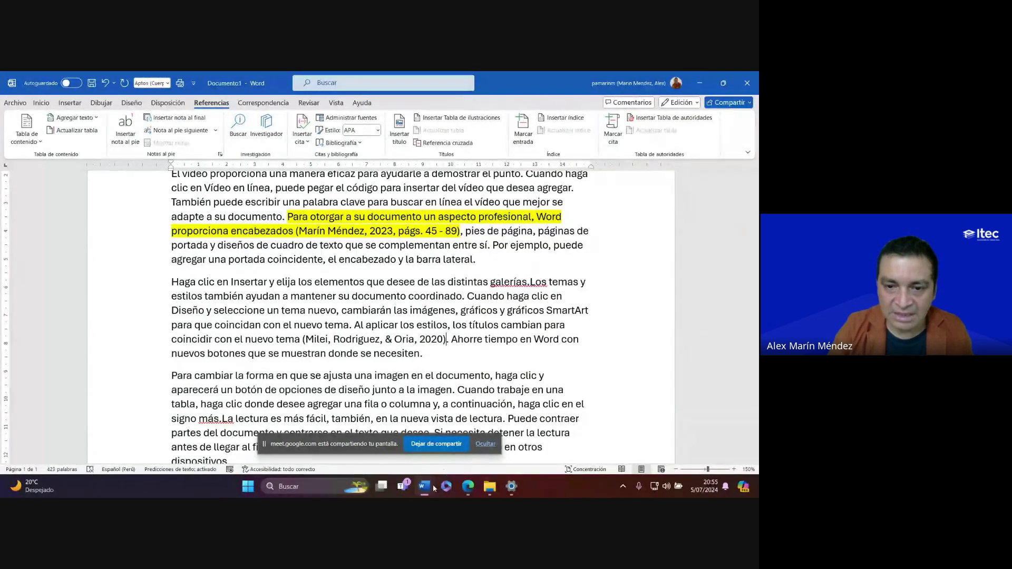
mouse_move(427, 491)
click(316, 440)
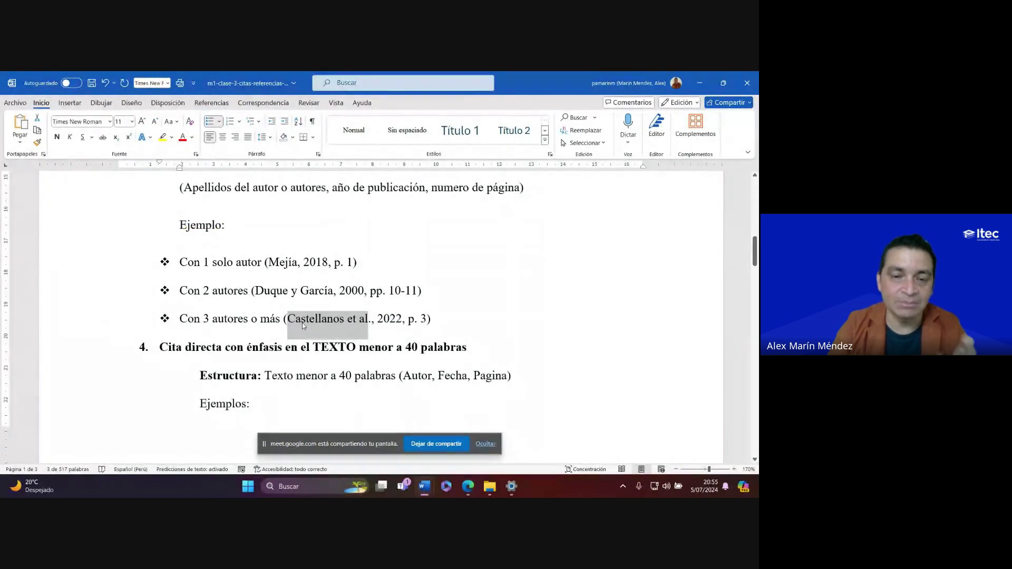
Compare the class notes' et al. example with the new three-author citation in Documento1
click(356, 321)
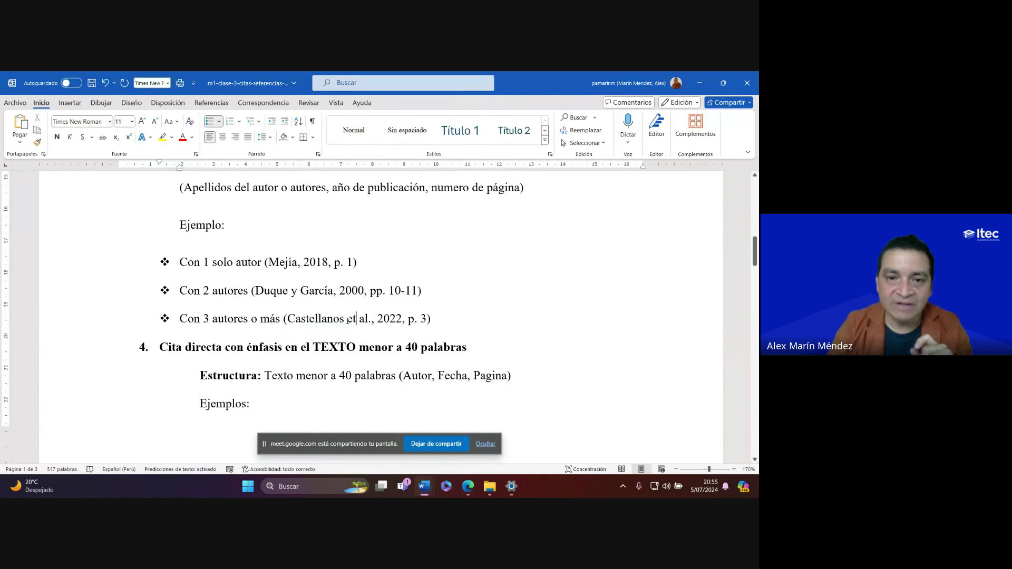
drag(347, 320, 368, 320)
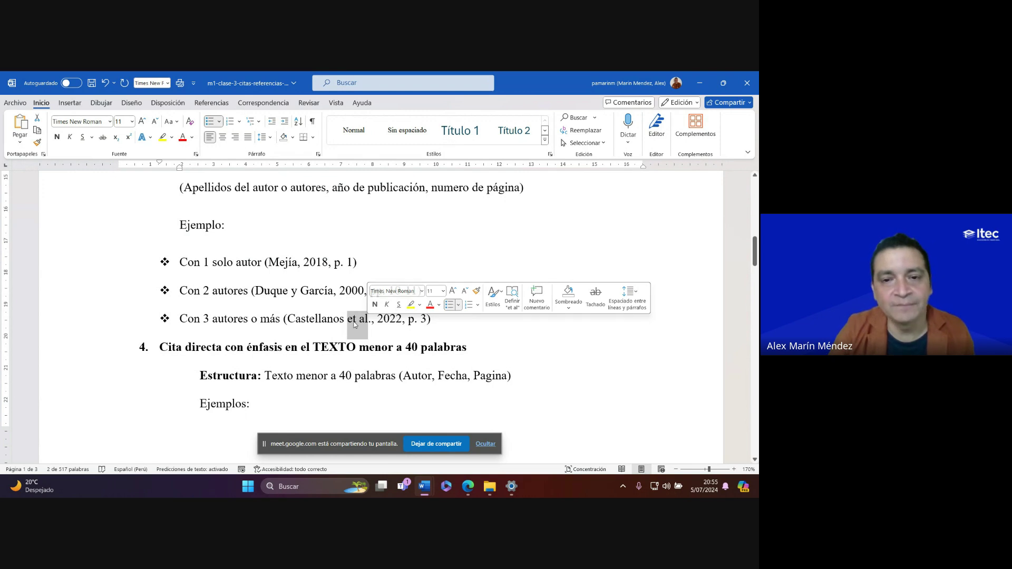
click(468, 487)
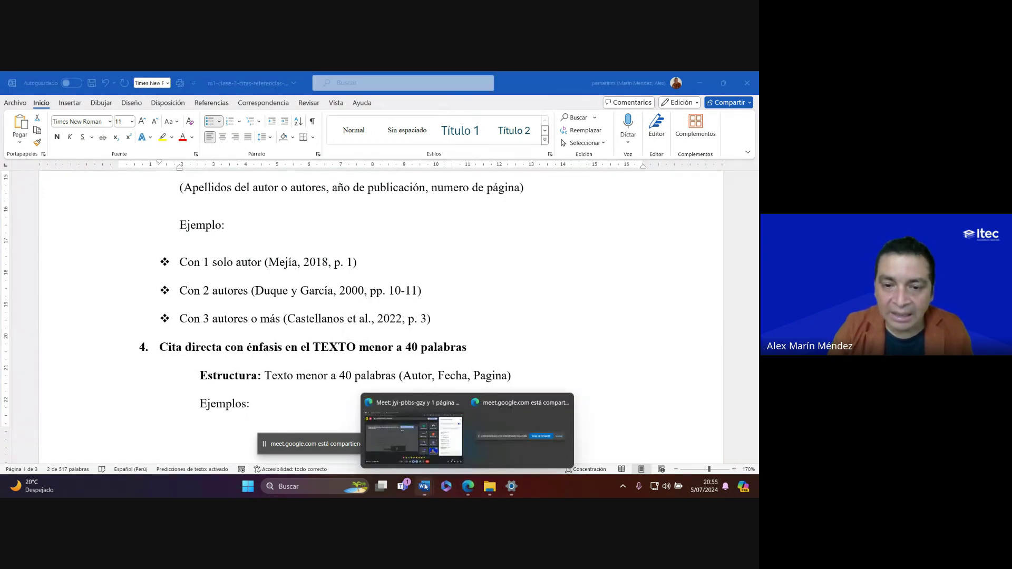
mouse_move(425, 486)
click(470, 433)
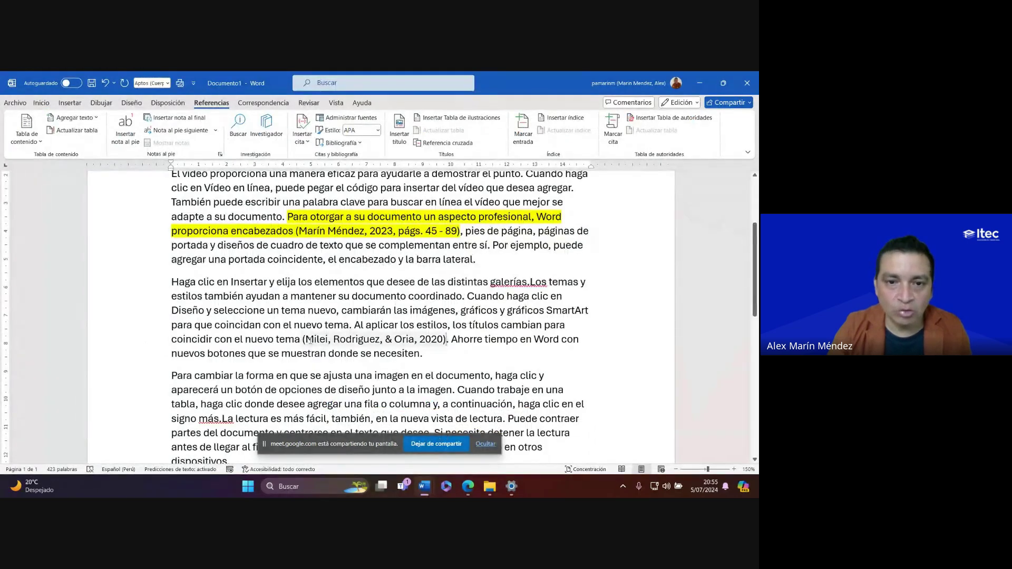
double_click(356, 339)
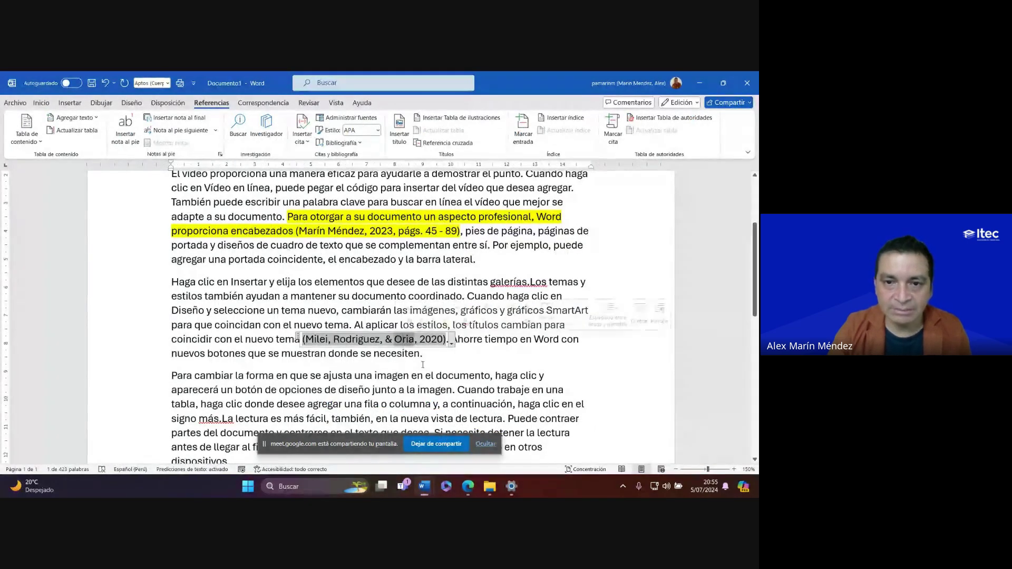
click(438, 357)
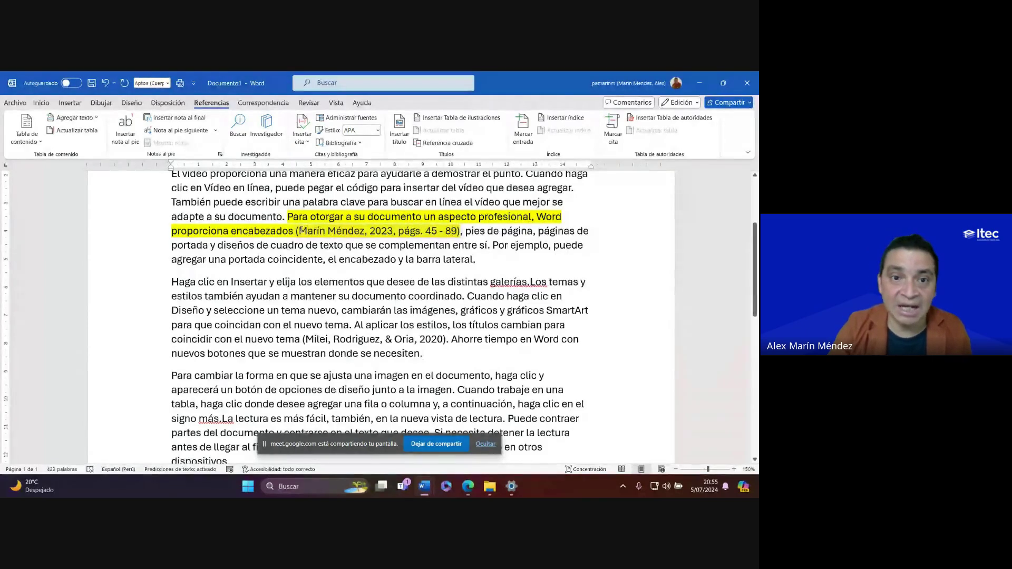
Compare the first citation's author name with the first example in the class notes
drag(300, 231, 366, 232)
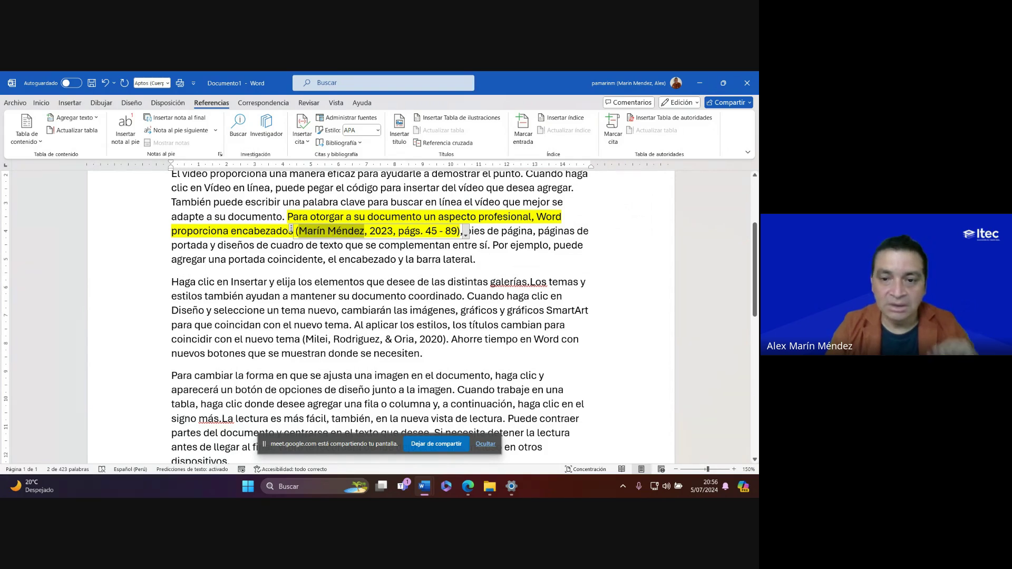
mouse_move(424, 486)
click(381, 447)
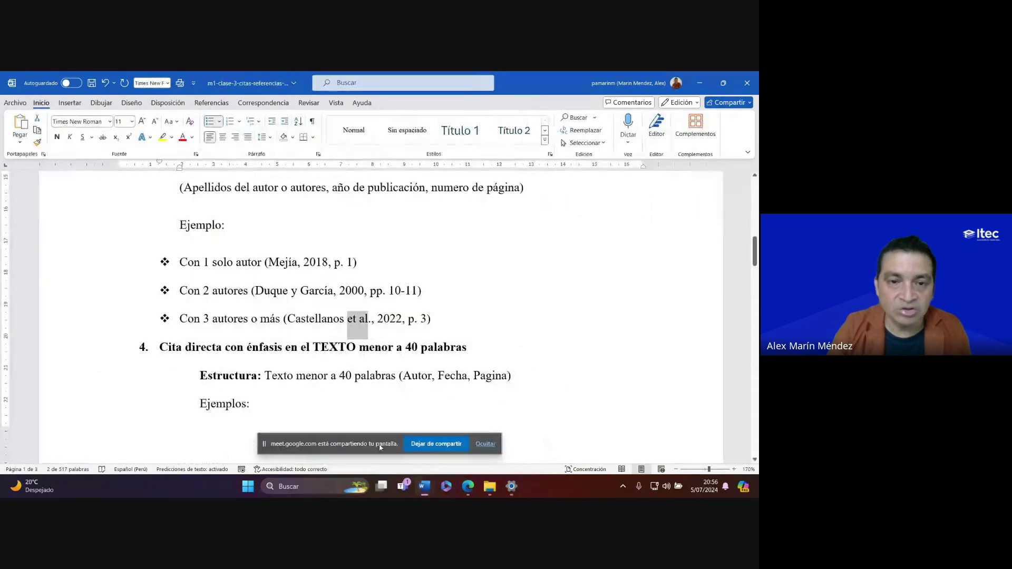
double_click(283, 262)
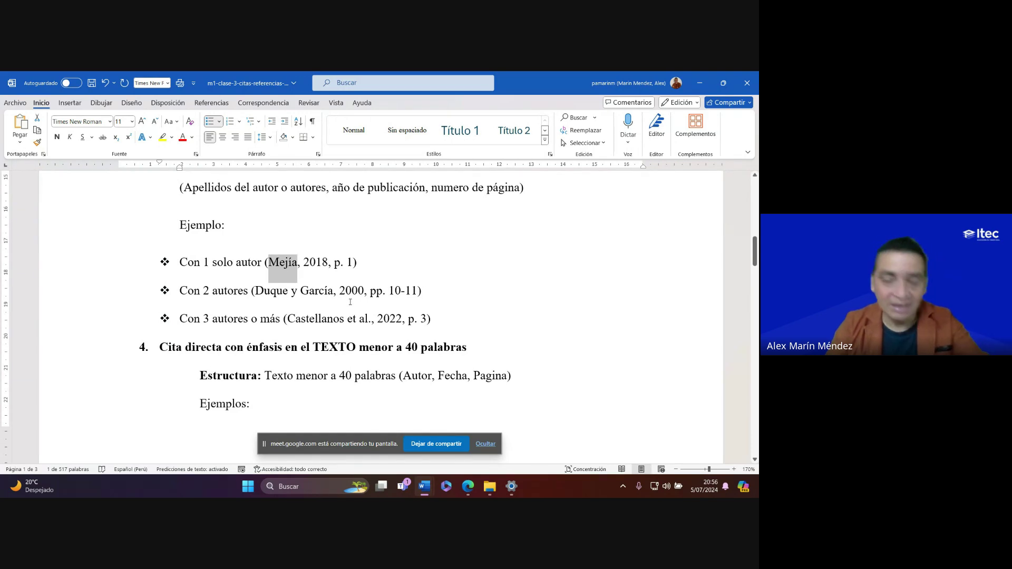
mouse_move(425, 486)
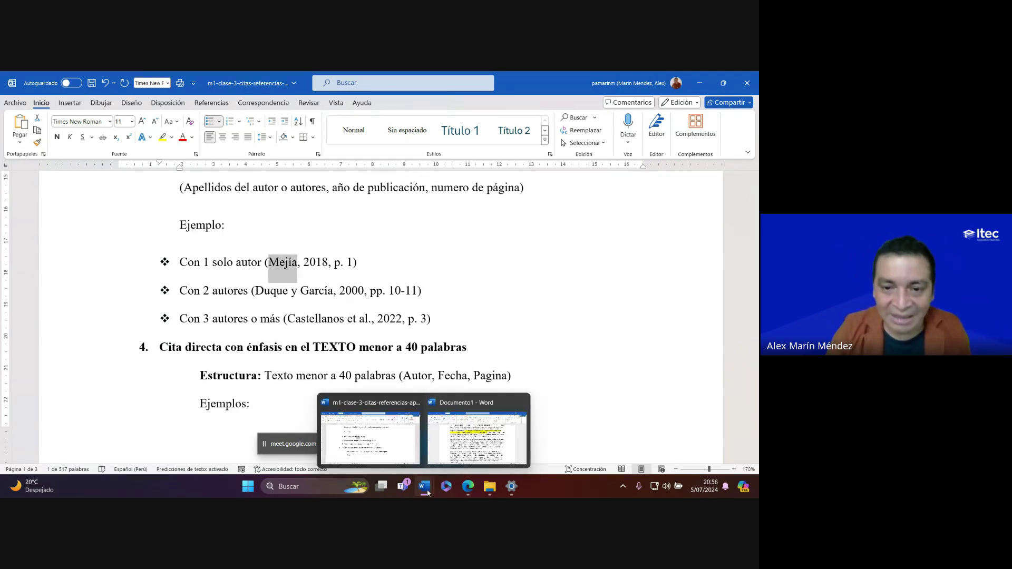
click(458, 446)
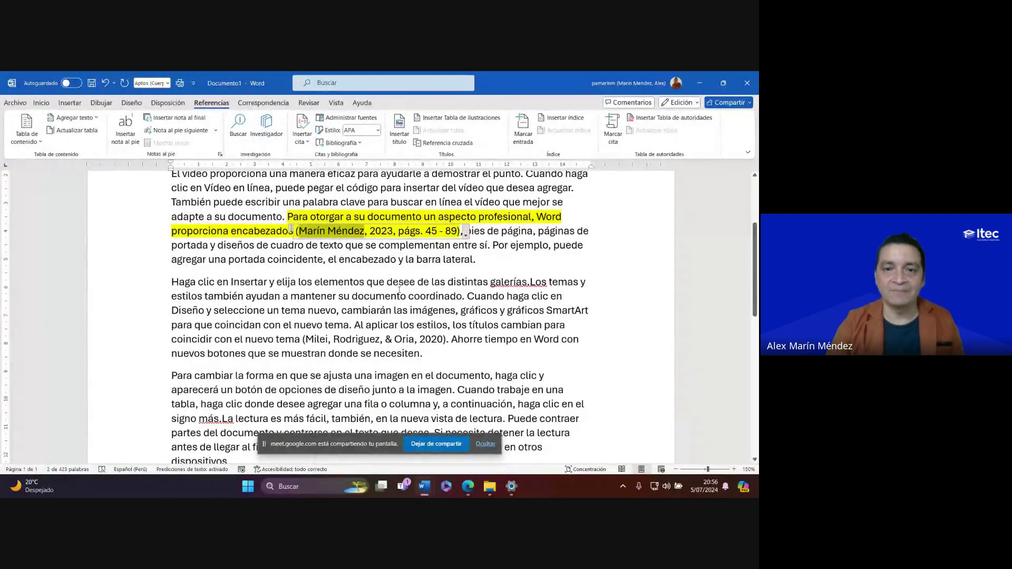
Highlight the 'Al aplicar los estilos' sentence and its 2020 citation in yellow, then return to Meet
drag(448, 343, 355, 326)
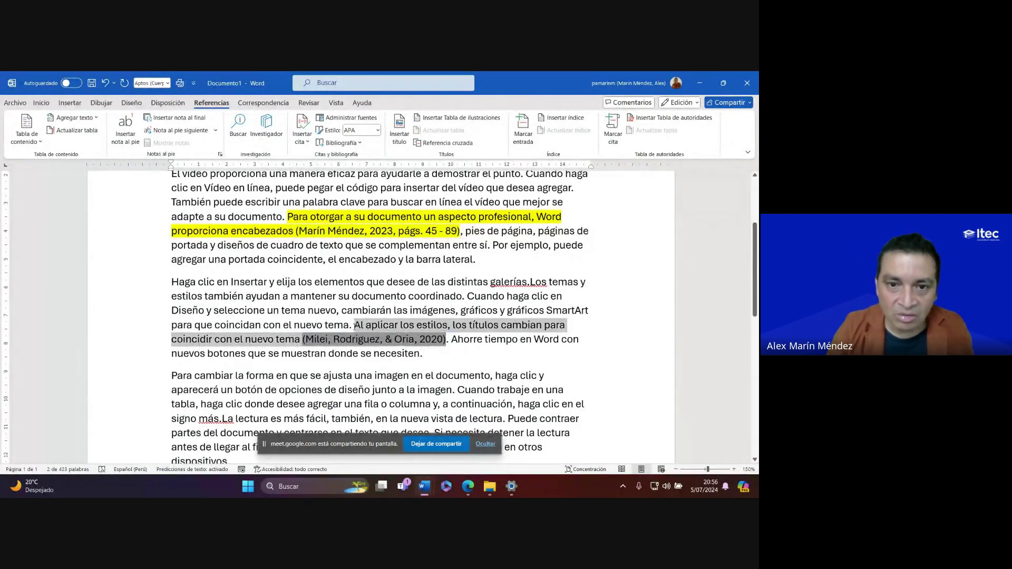
click(69, 103)
click(43, 103)
click(163, 137)
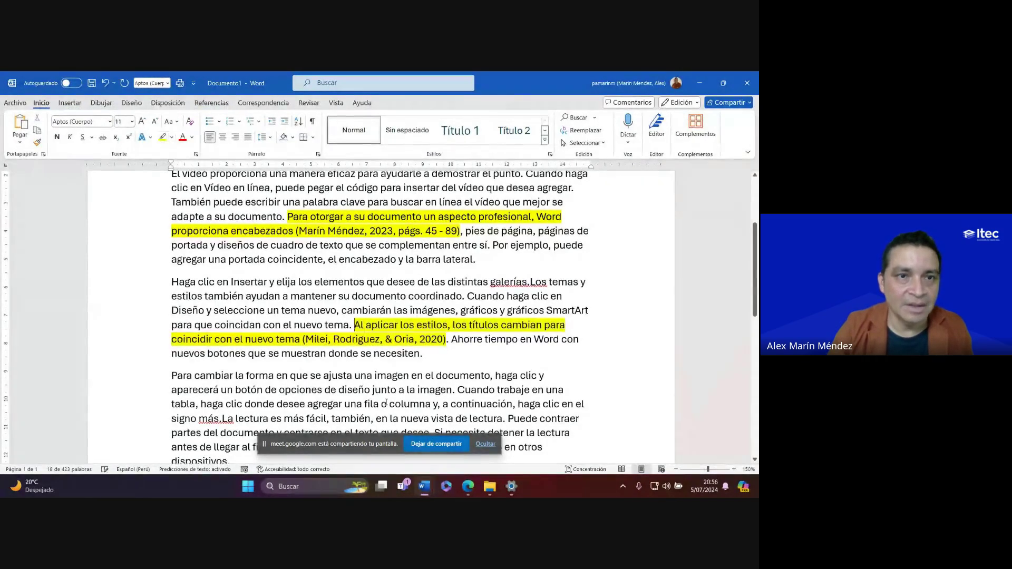
click(467, 488)
click(417, 427)
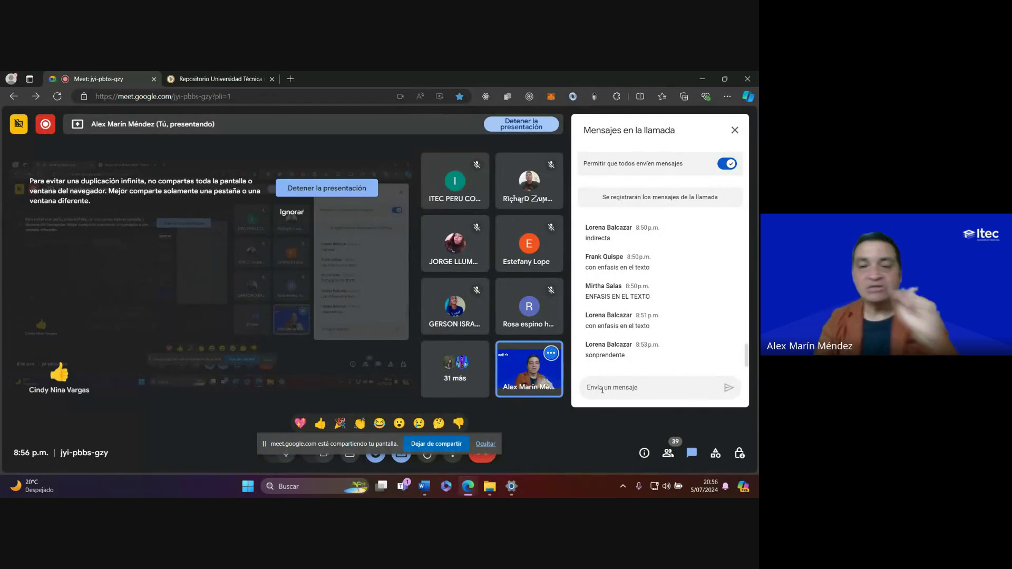
In the APA class notes, look over the title 'Citación con normas APA 7ma Edición'
click(424, 486)
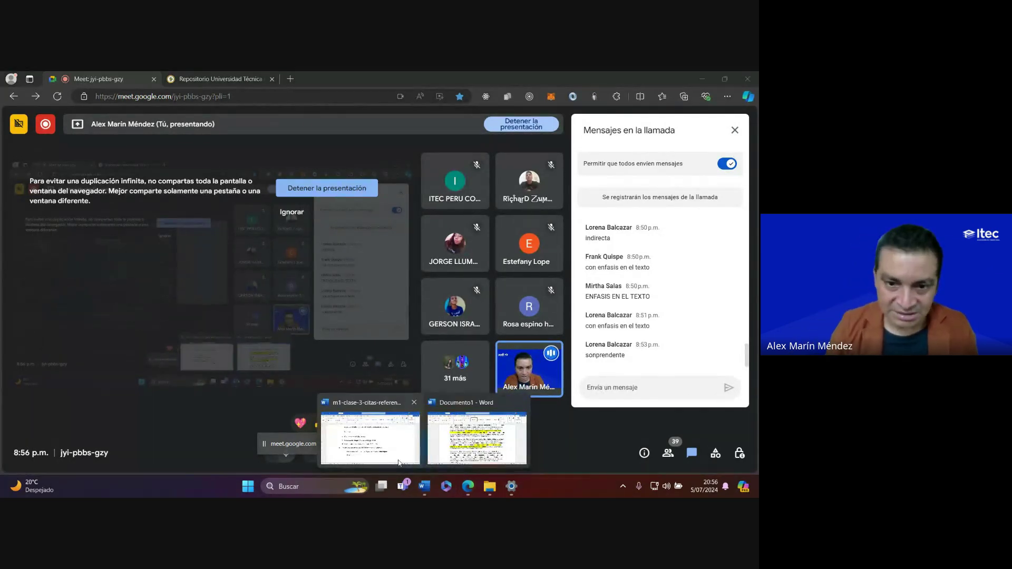
click(383, 446)
scroll(325, 310, up, 15)
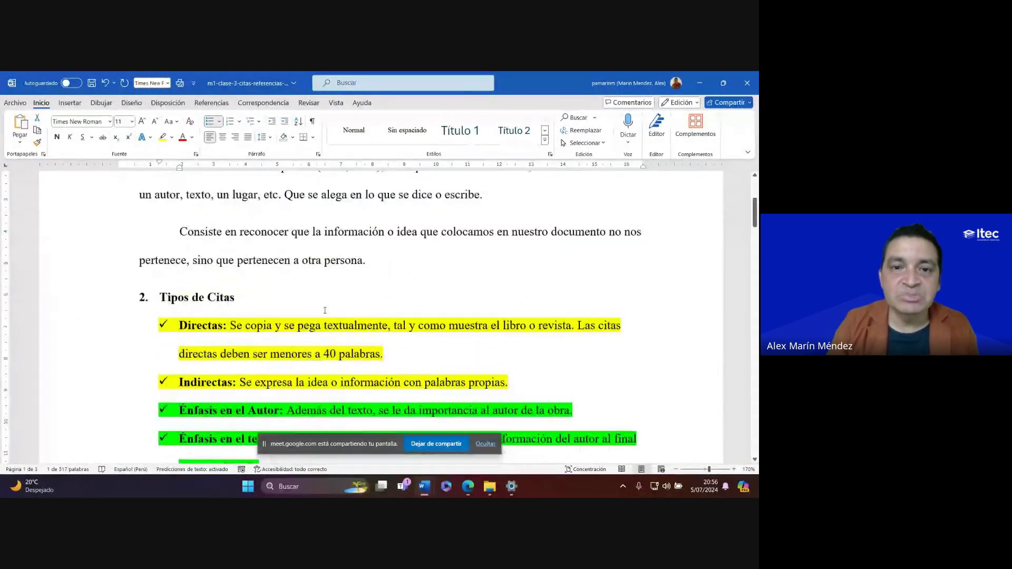
drag(296, 276, 494, 284)
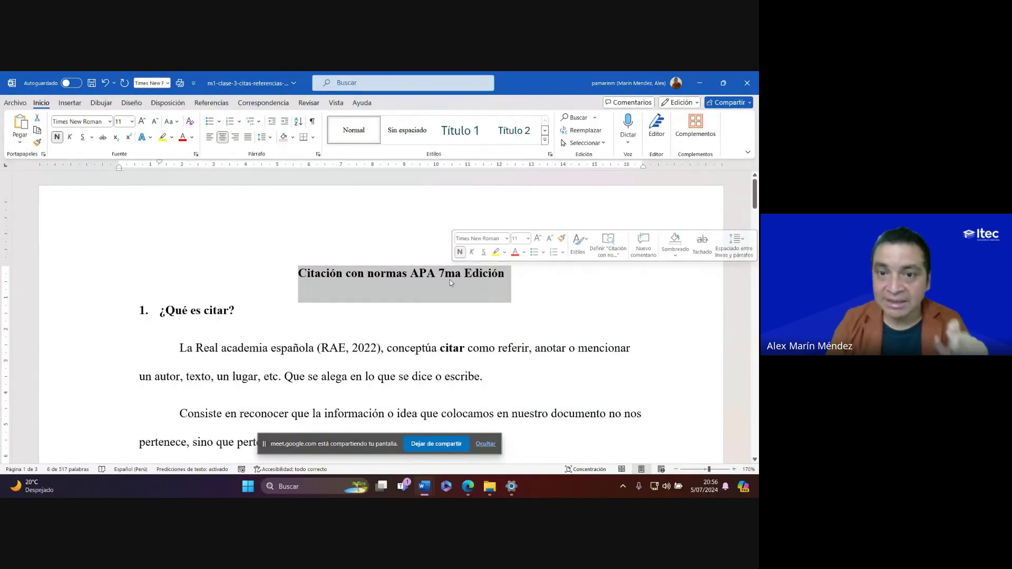
click(451, 280)
Review the author names and et al. in the class notes' citation examples, then return to Documento1
scroll(351, 314, down, 10)
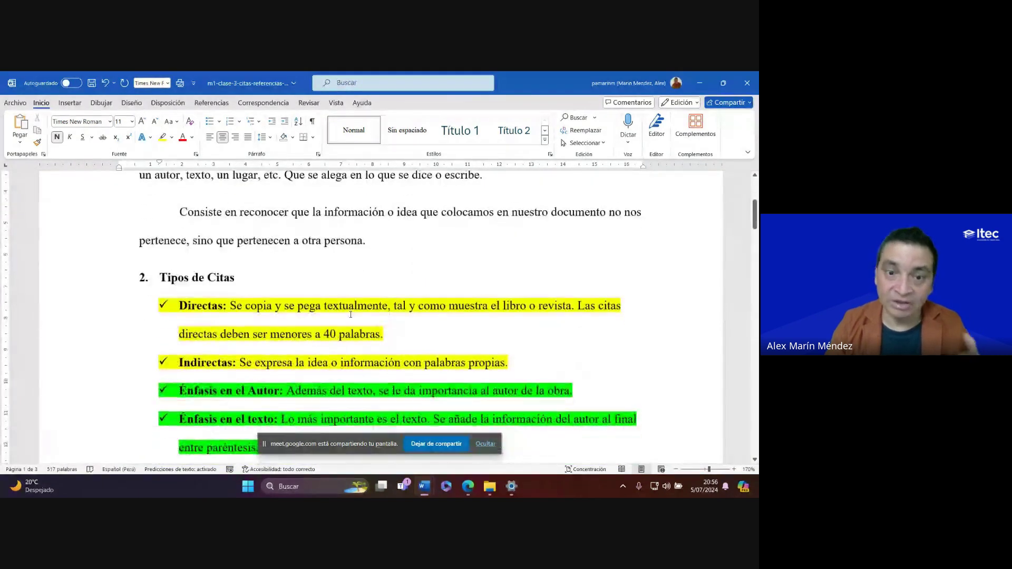
scroll(350, 315, down, 3)
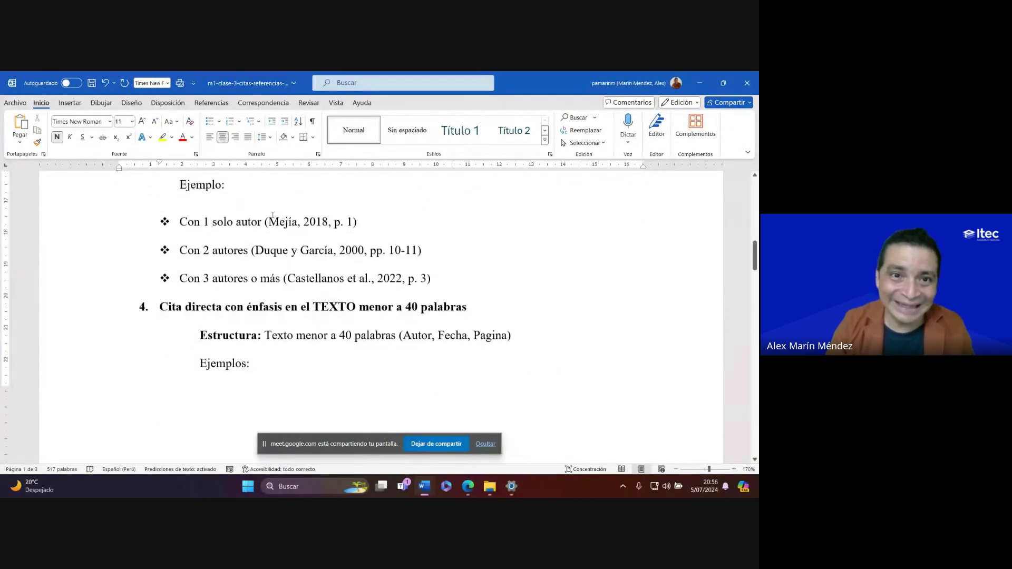
drag(266, 222, 422, 276)
click(436, 278)
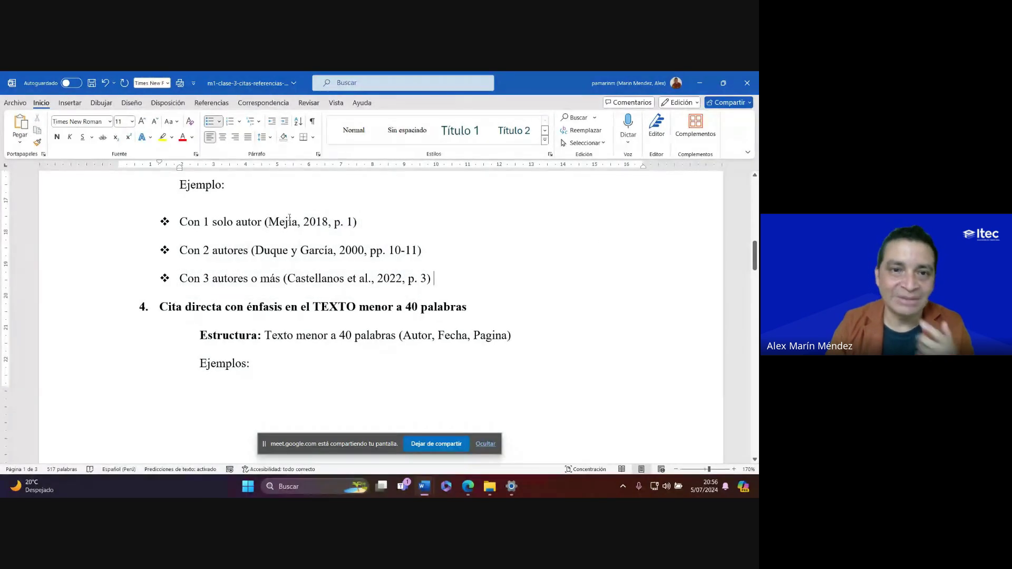
double_click(271, 251)
double_click(321, 251)
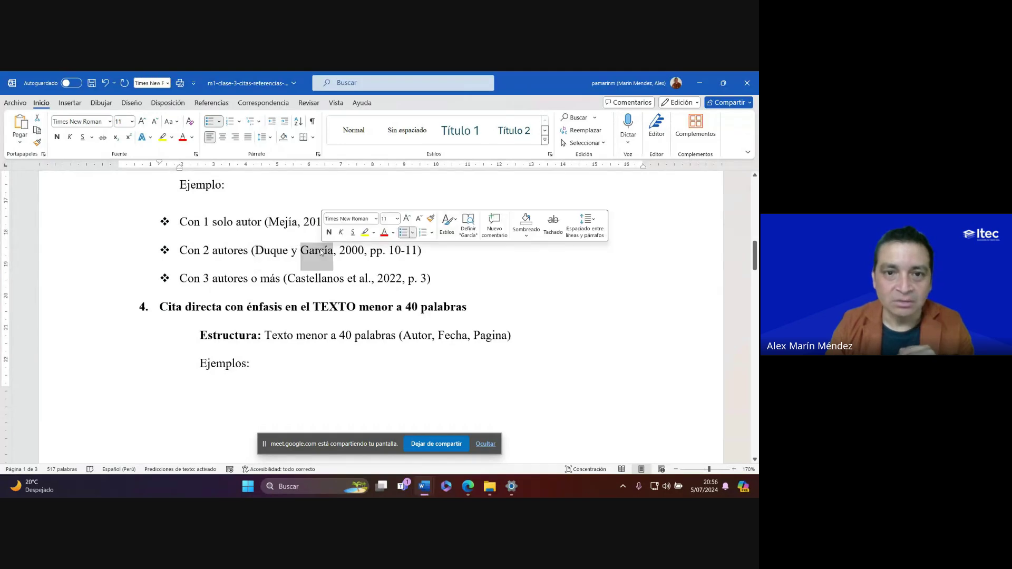
drag(350, 280, 370, 281)
double_click(316, 282)
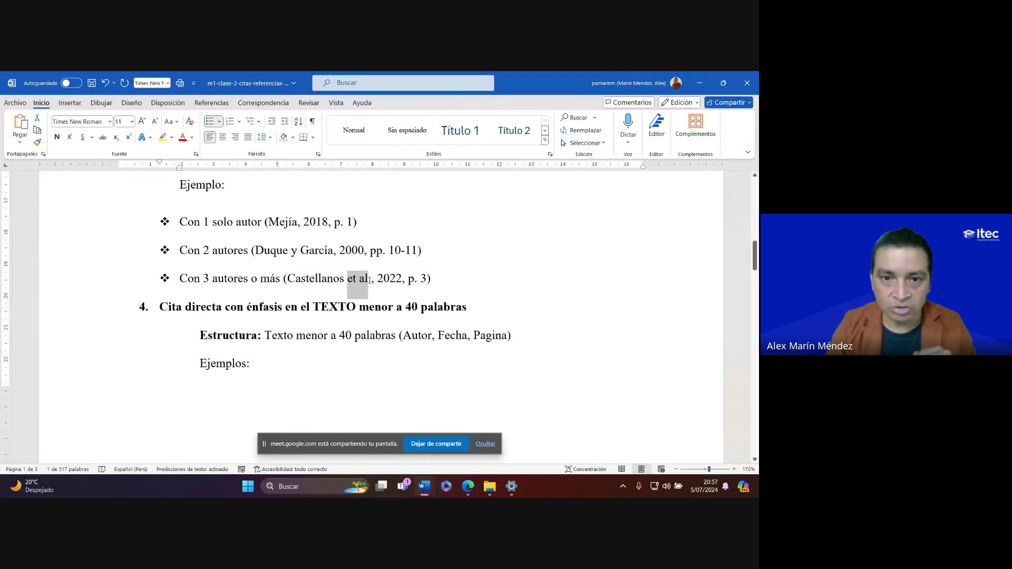
click(453, 280)
mouse_move(423, 488)
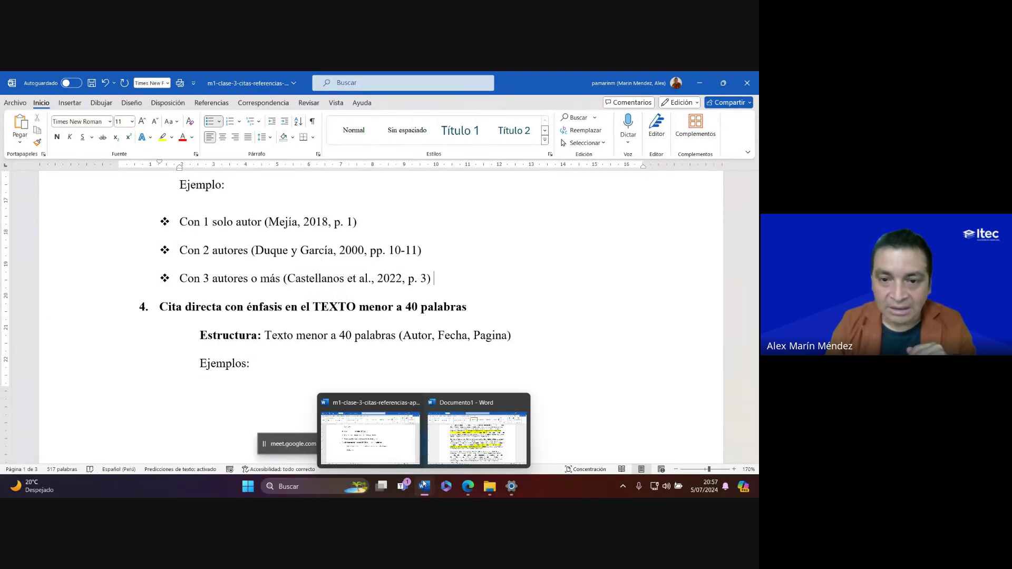
click(477, 429)
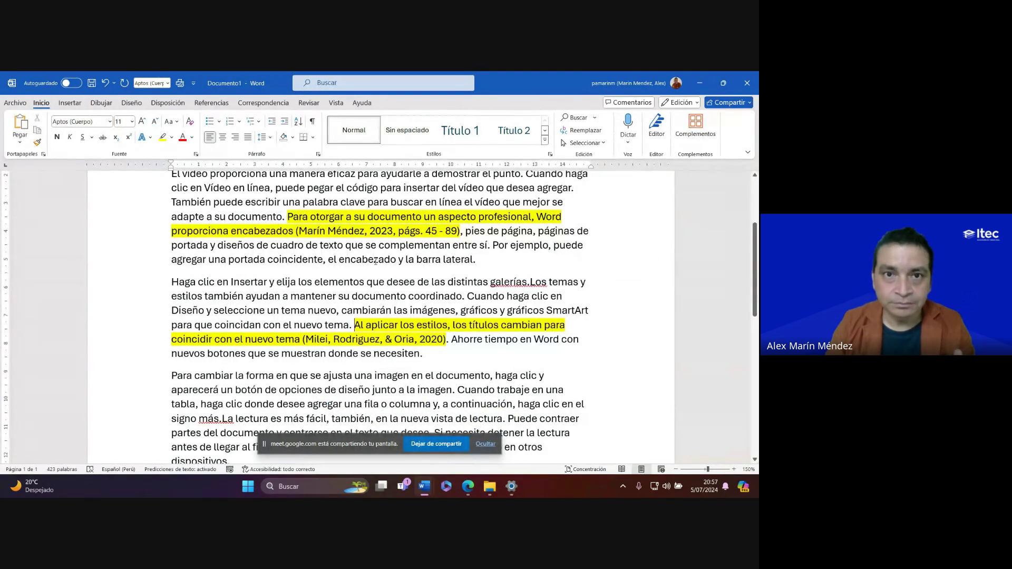
Check the Referencias > Estilo list of citation styles, APA sixth edition through Turabian, leaving APA selected
click(199, 105)
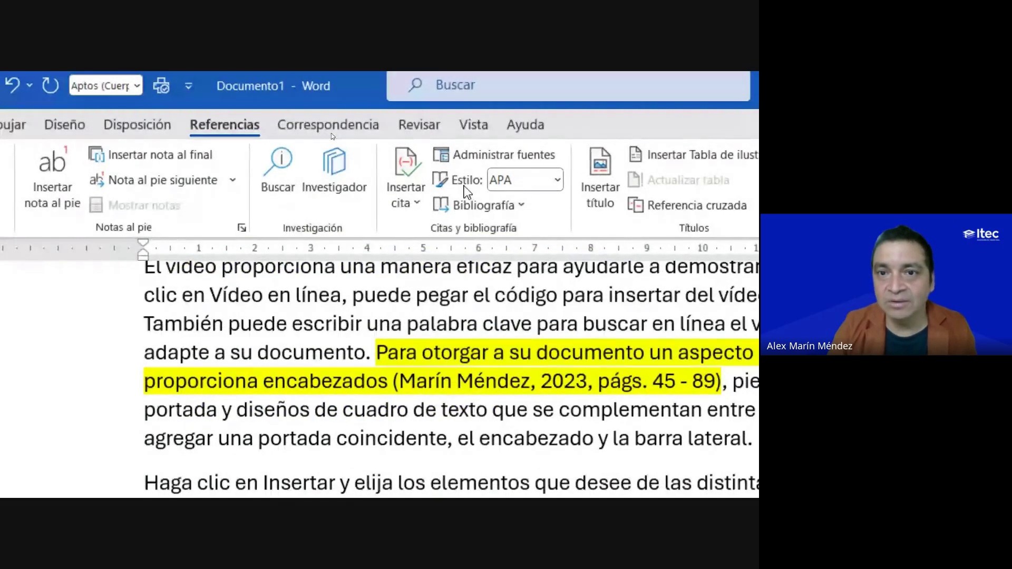
click(558, 181)
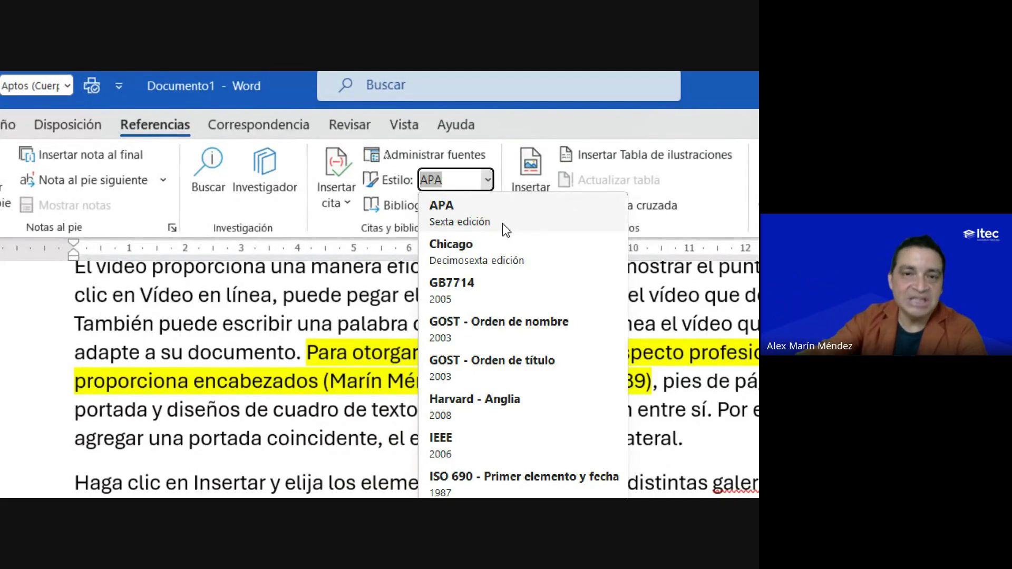
click(487, 182)
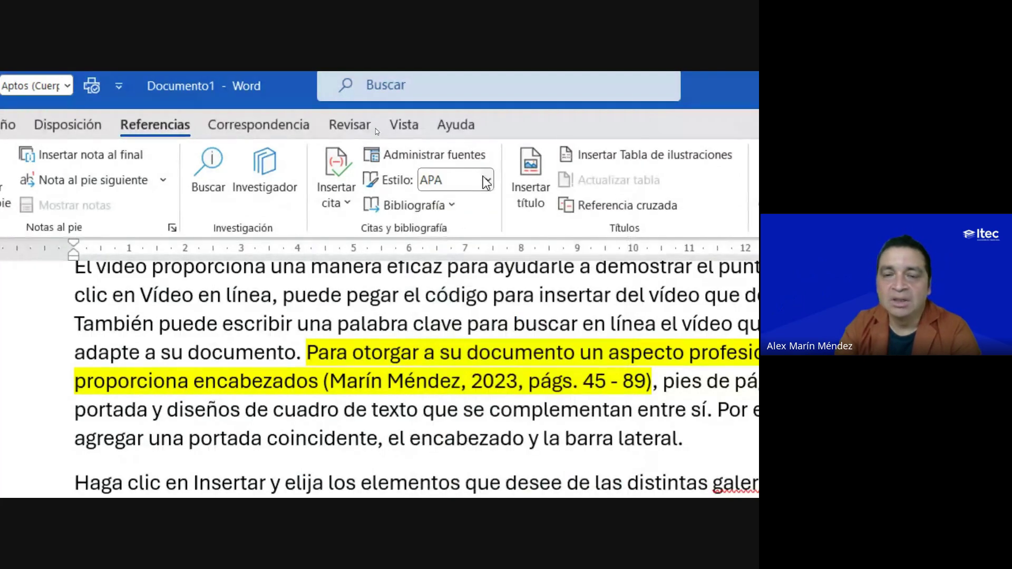
click(487, 180)
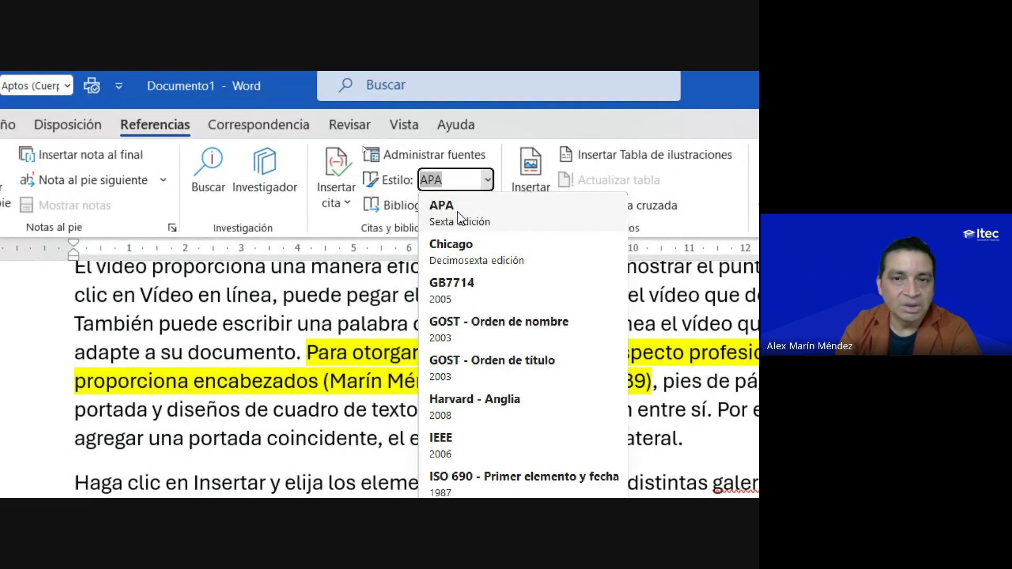
key(Escape)
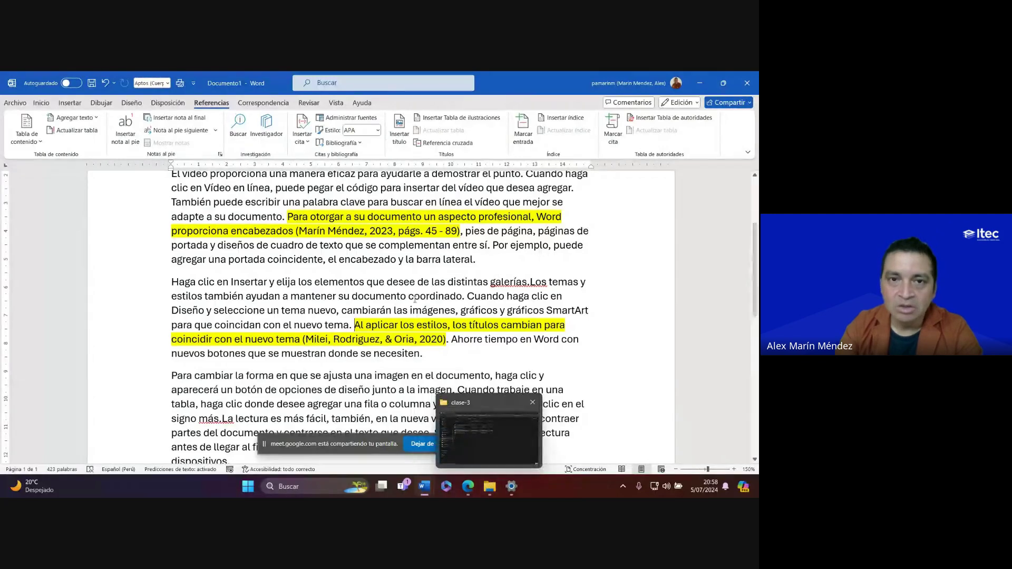
click(378, 132)
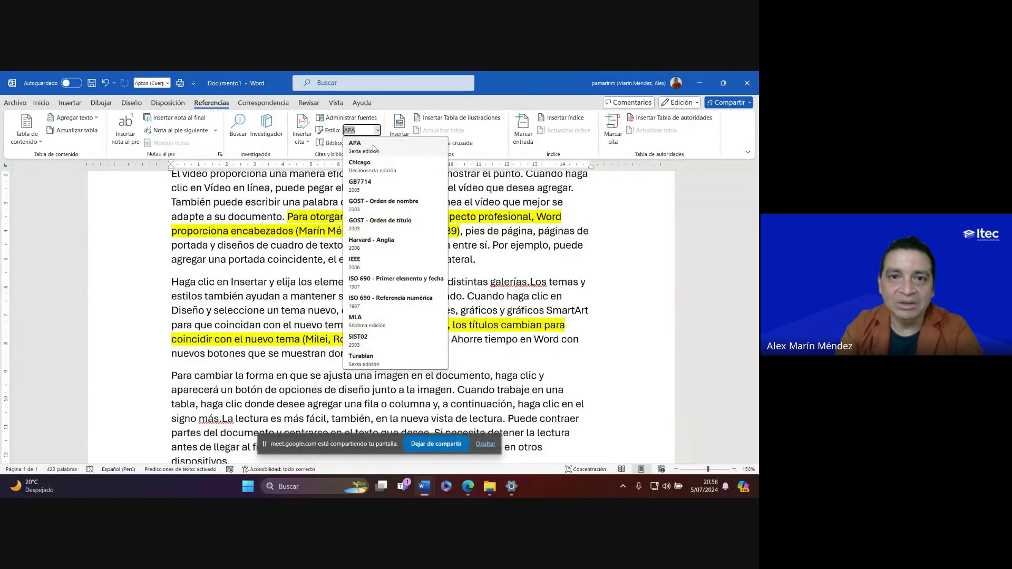
click(496, 246)
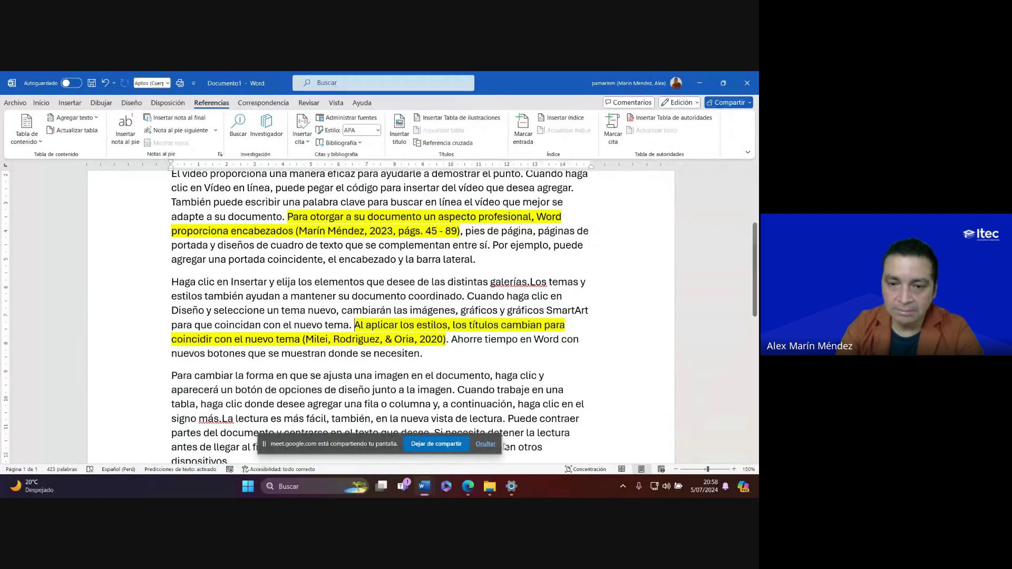
Close m1-clase-3 and Documento1 from the taskbar preview, choosing No guardar for each
mouse_move(425, 486)
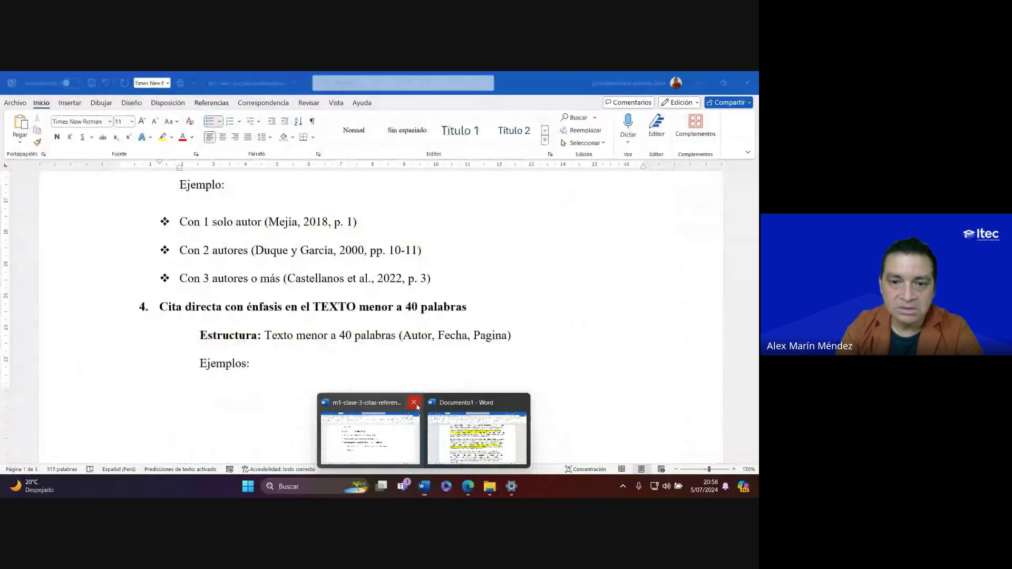
click(414, 402)
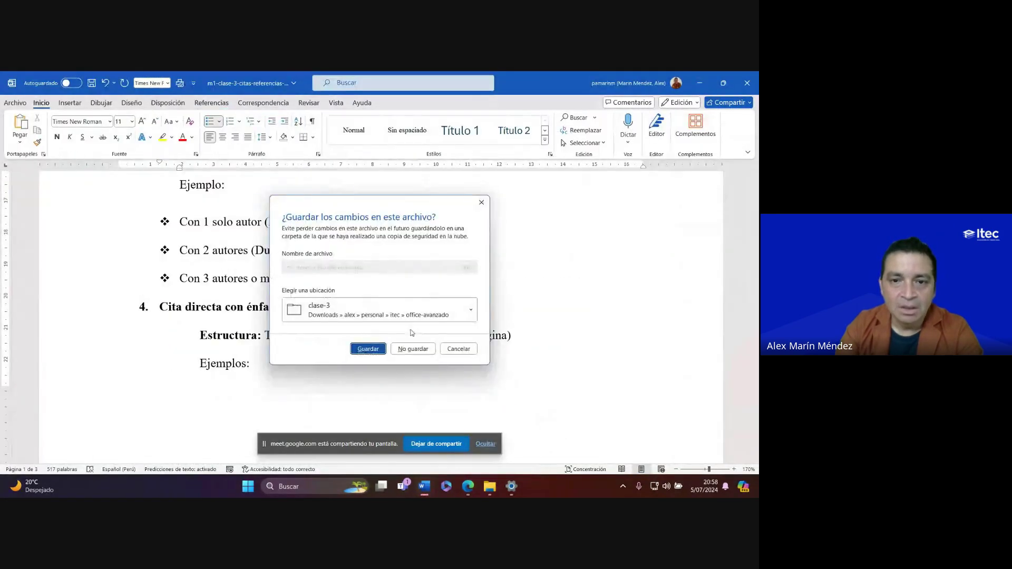
click(413, 348)
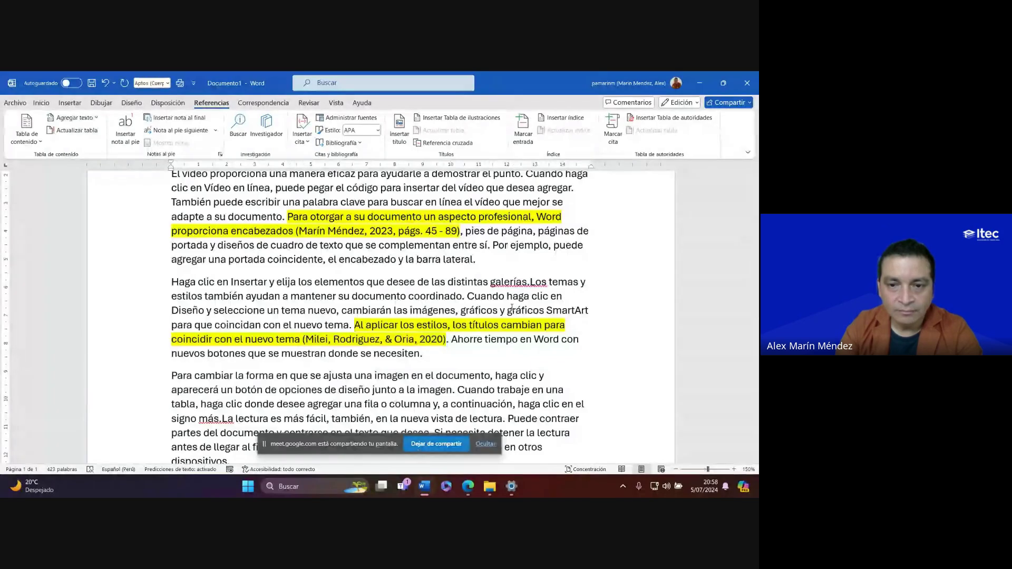
click(747, 83)
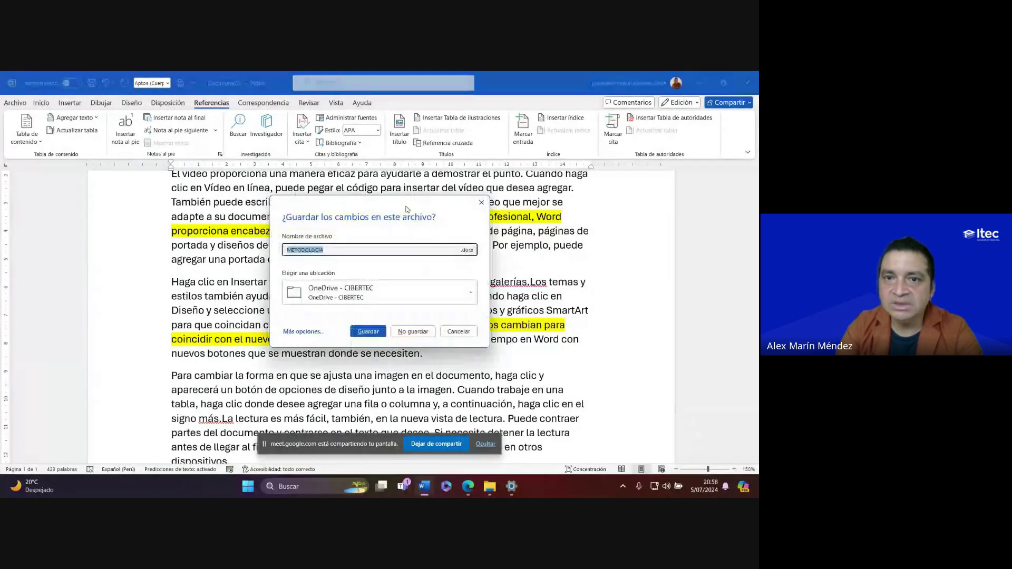
click(412, 332)
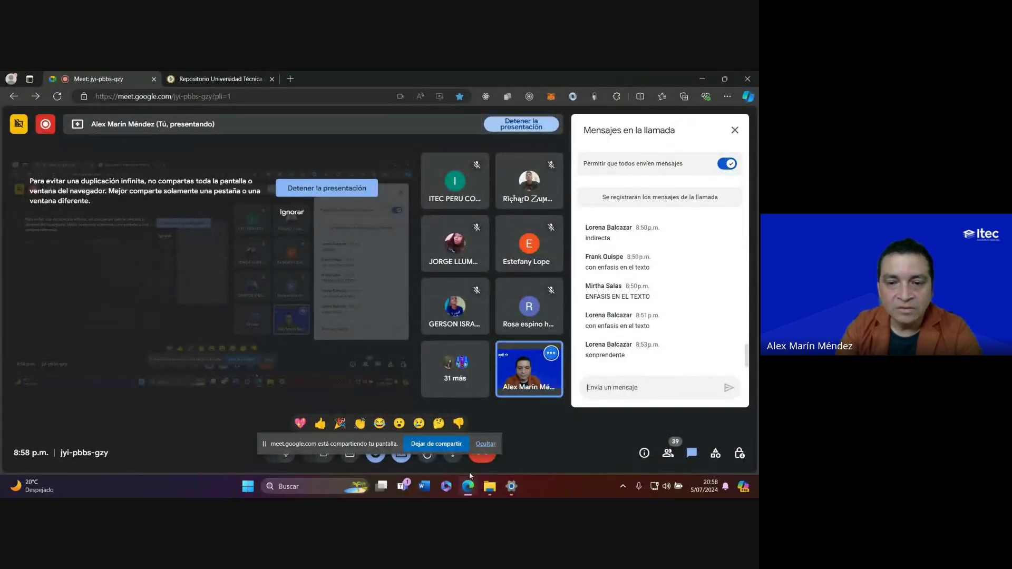
Show the clase-3 folder in File Explorer and select APASeventhEdition.xsl and the codingo-BibWord shortcut
click(490, 487)
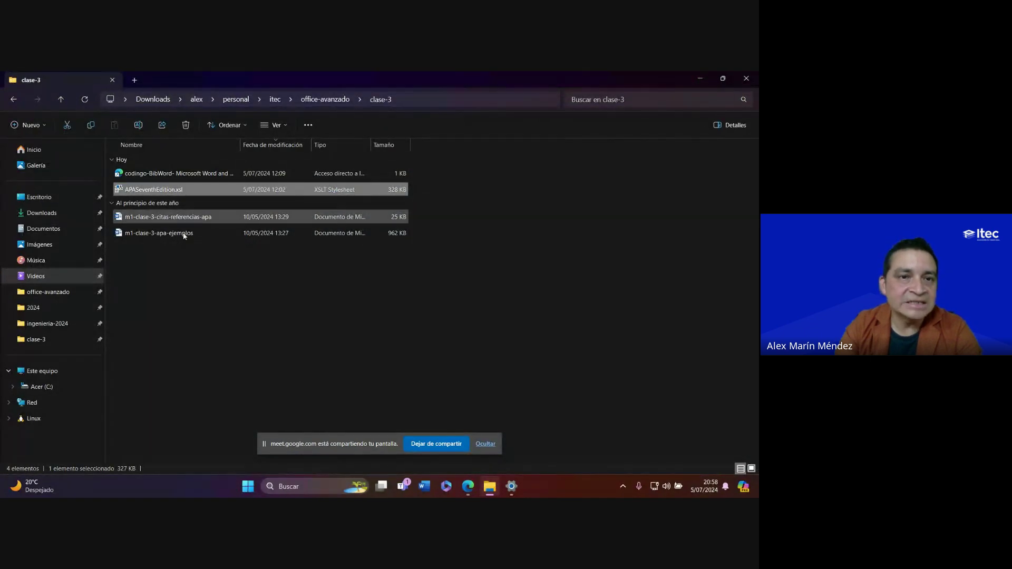
click(192, 193)
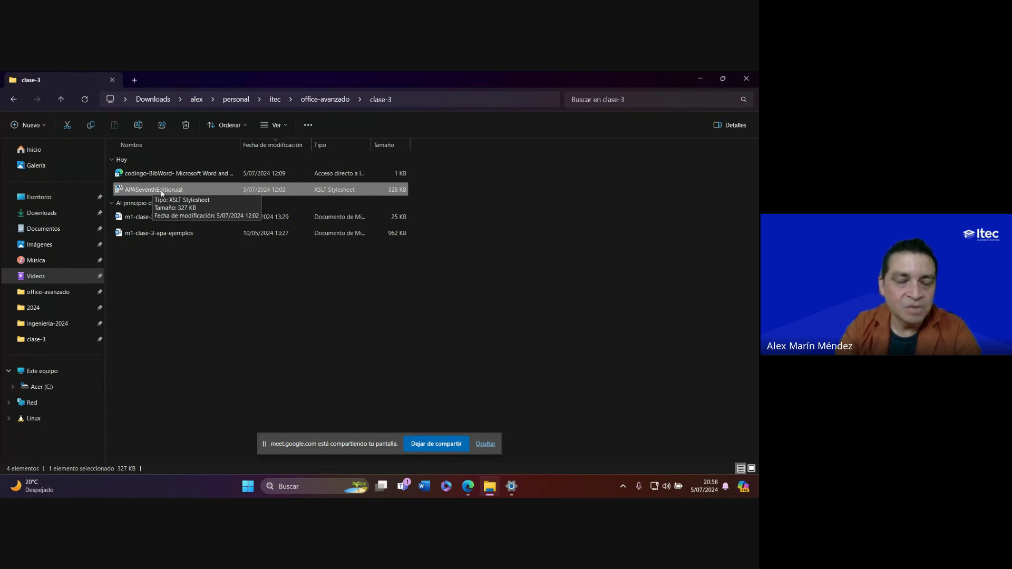
click(133, 174)
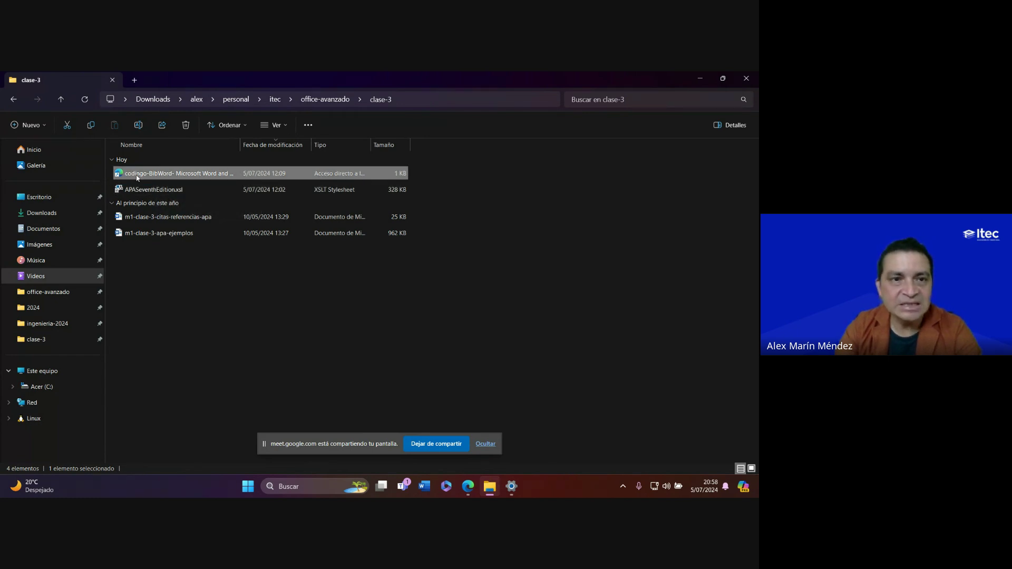
Open the BibWord project page in the browser from its web shortcut
double_click(137, 176)
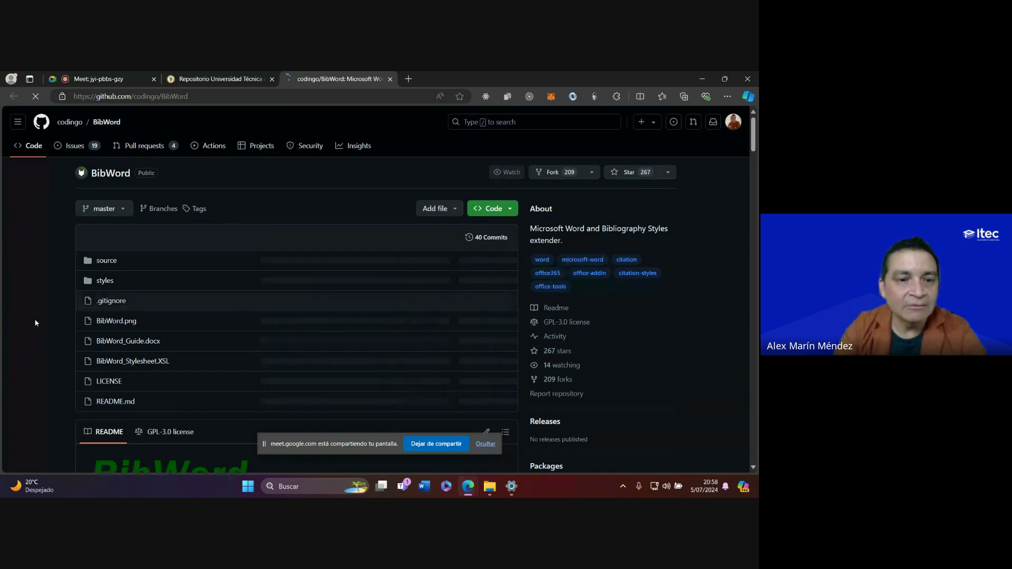
scroll(37, 322, down, 5)
scroll(46, 318, down, 7)
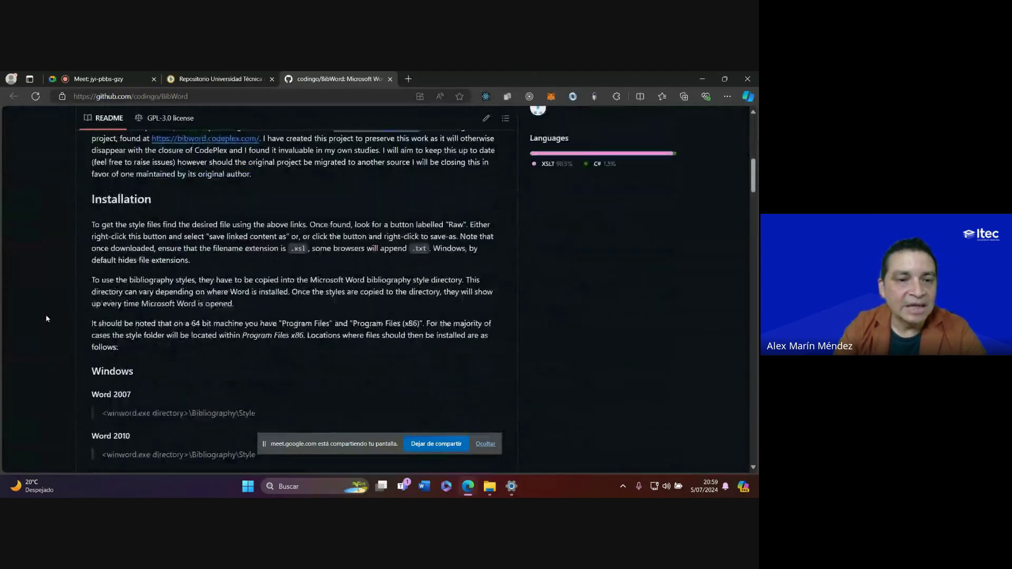
scroll(46, 319, up, 10)
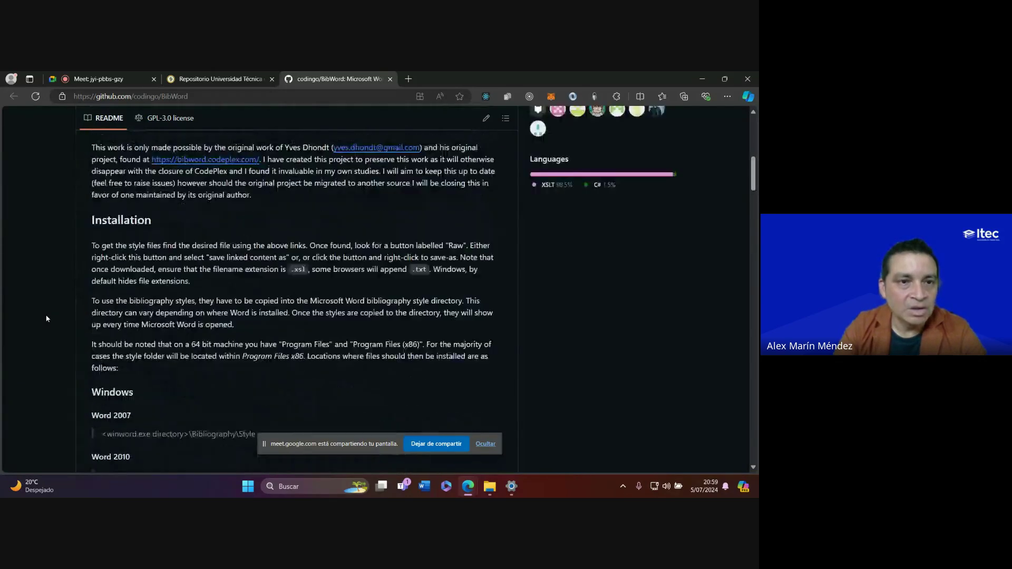
scroll(46, 319, up, 1)
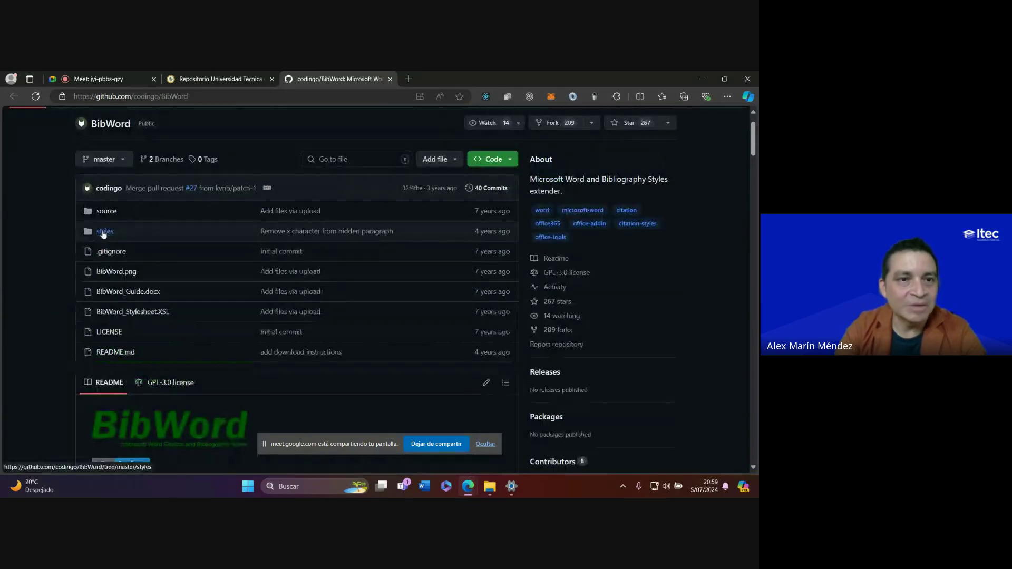
Open the repository's styles/Vancouver.XSL stylesheet (3470 lines) and select its page address
click(105, 232)
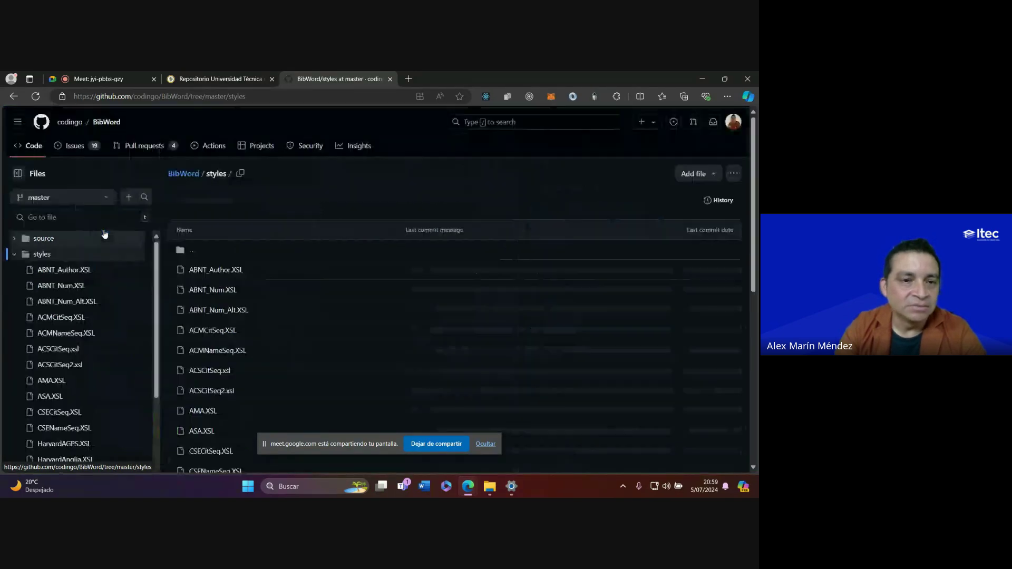
scroll(66, 393, down, 3)
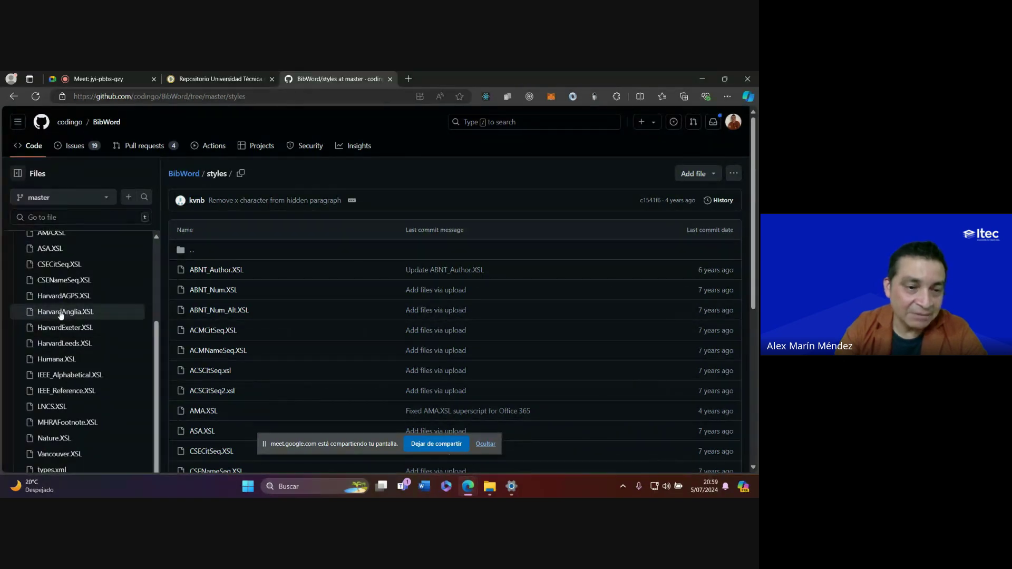
scroll(63, 391, down, 1)
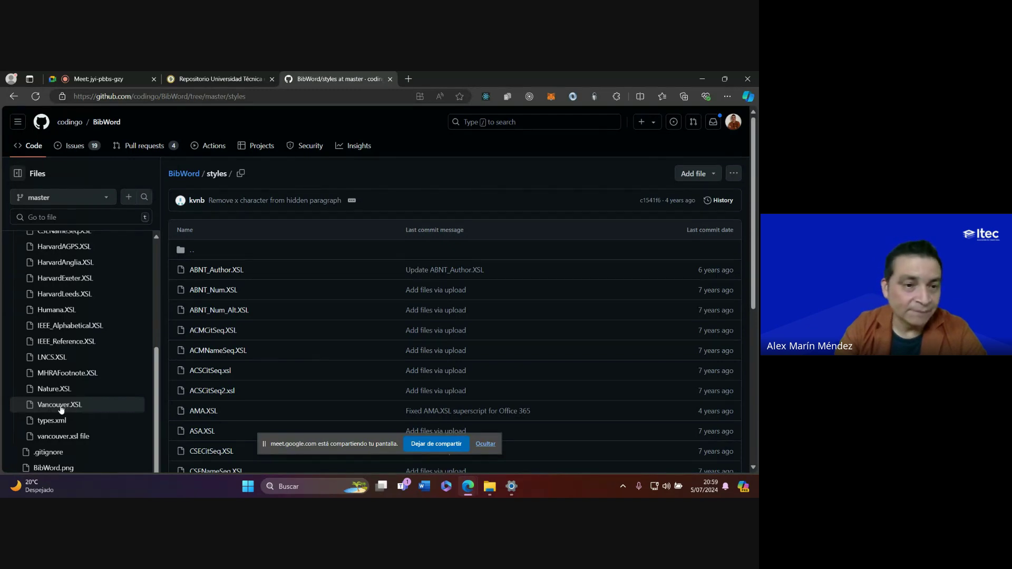
click(57, 406)
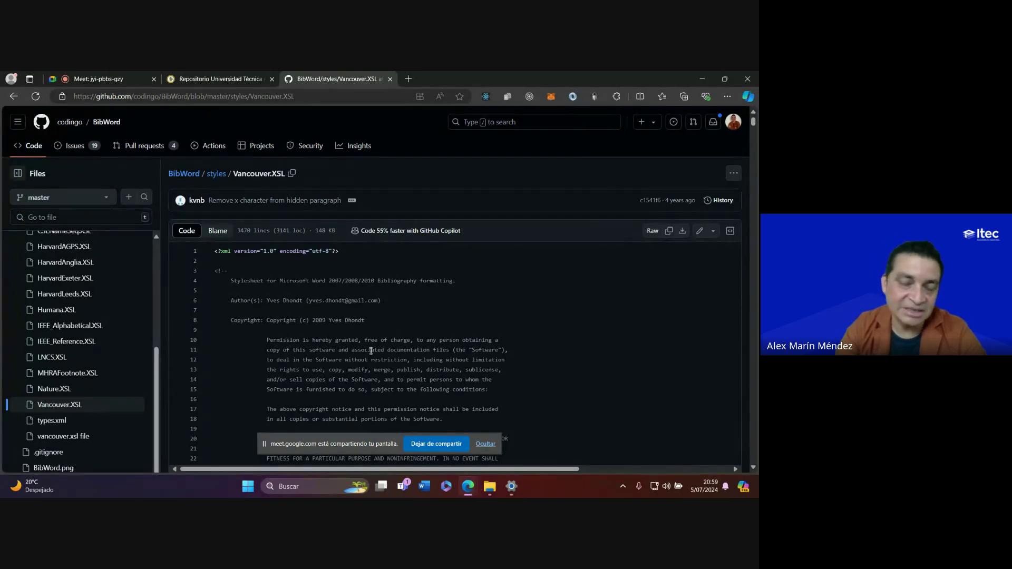
scroll(63, 429, down, 1)
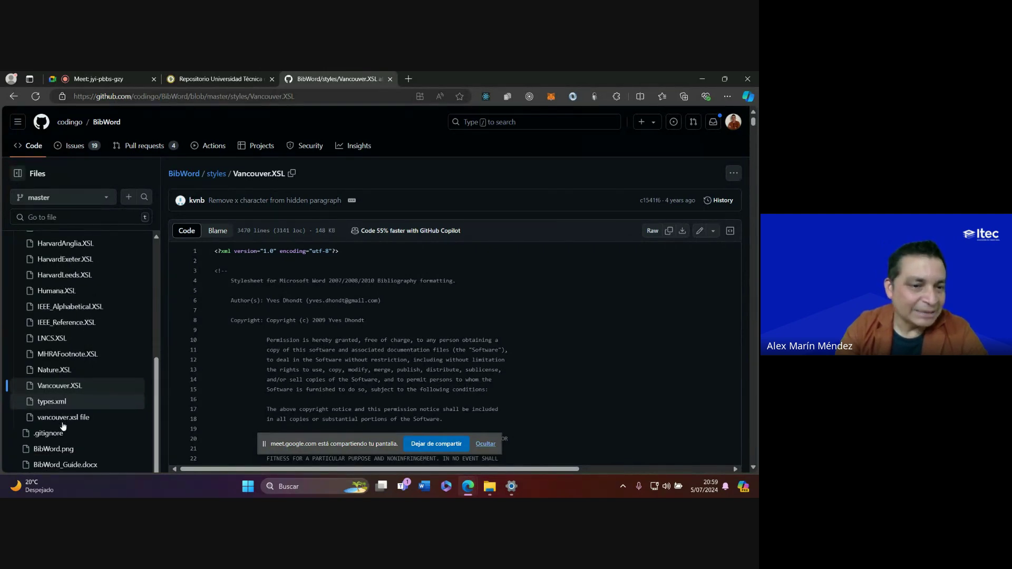
scroll(63, 426, up, 2)
scroll(63, 427, up, 2)
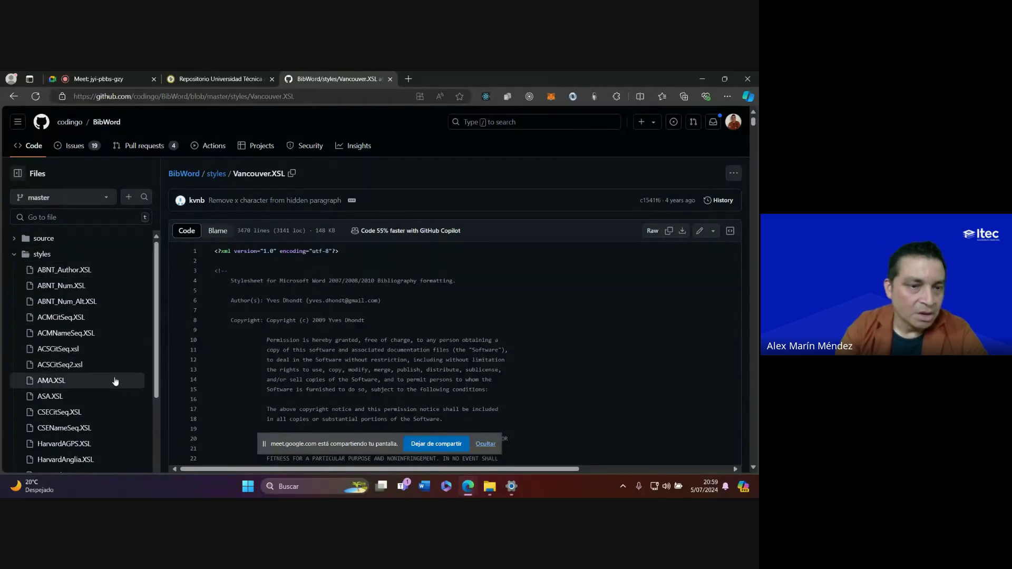
click(357, 96)
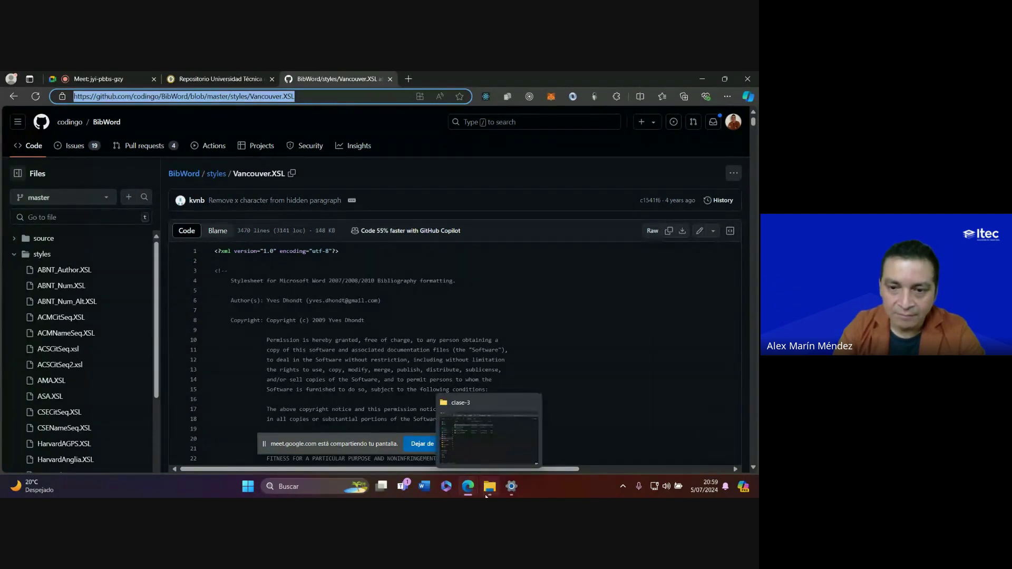
click(488, 495)
Go to drive Acer (C:), open Usuarios, and select the user's profile folder
click(159, 191)
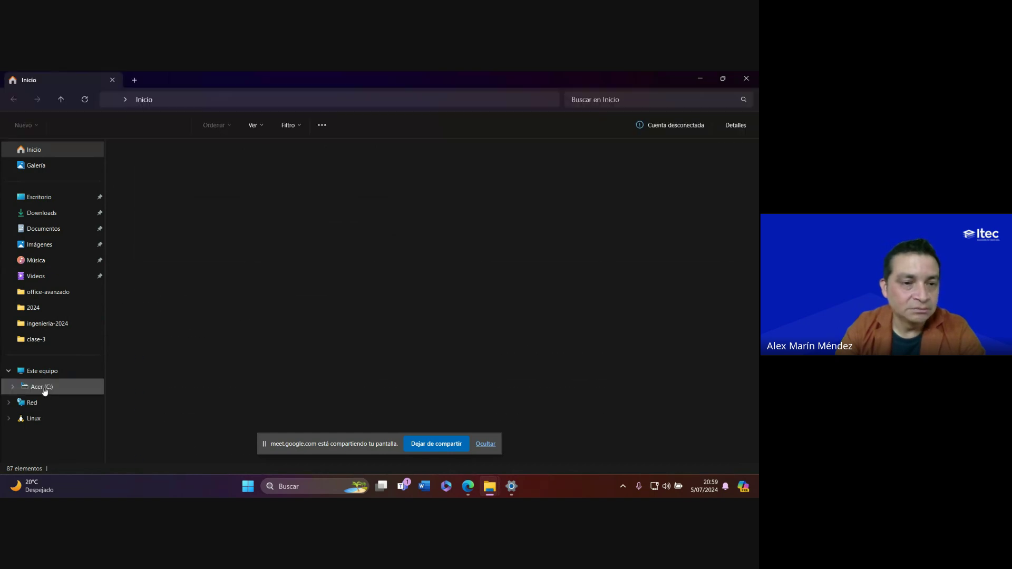
click(44, 389)
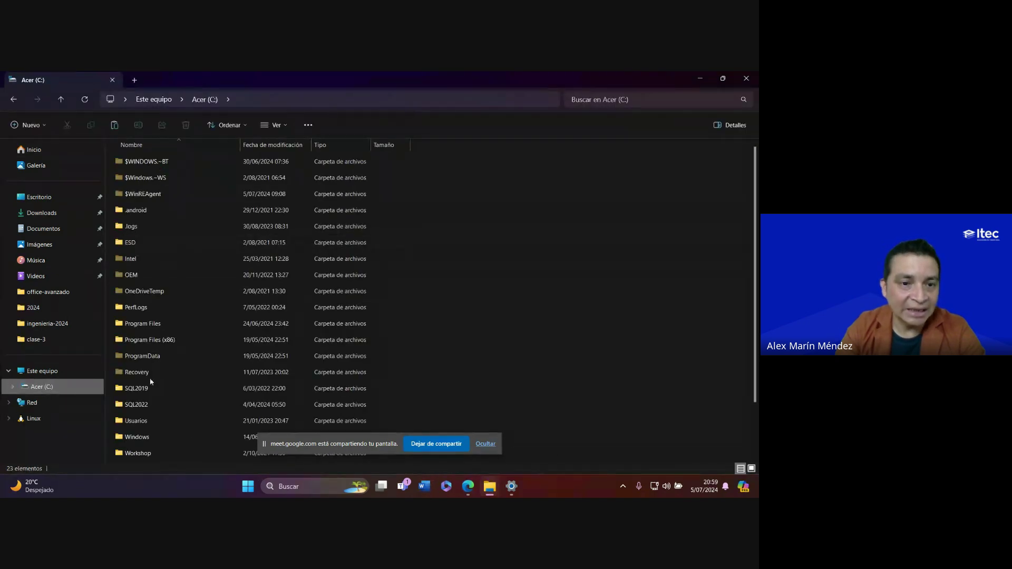
double_click(137, 422)
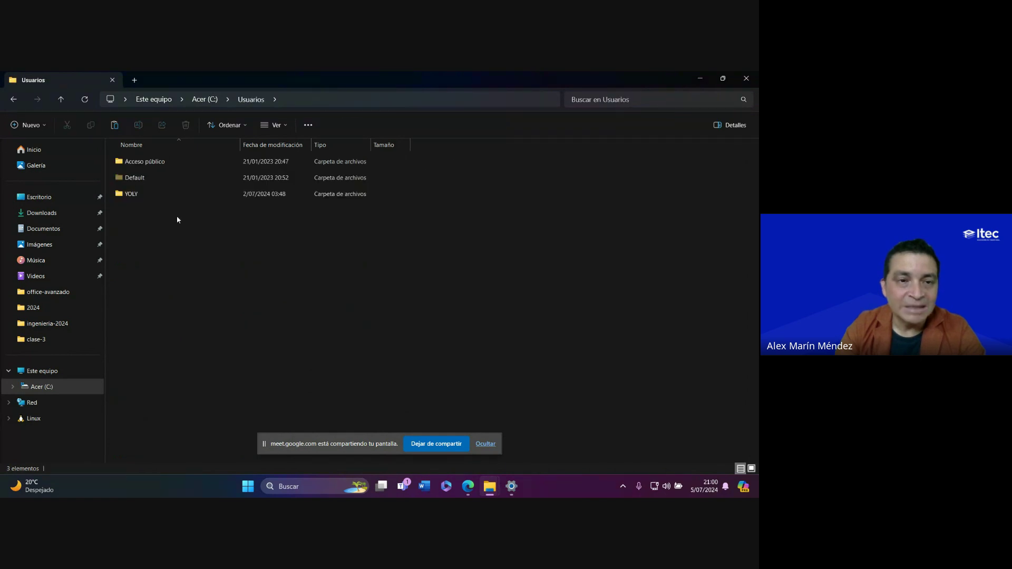
click(132, 194)
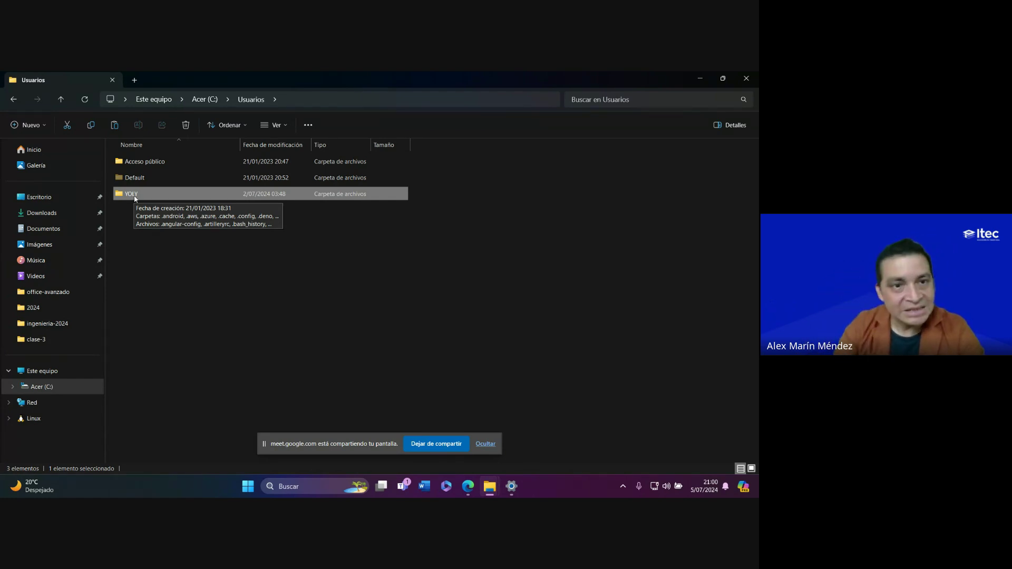
Open the profile folder, confirm Ver > Mostrar > Elementos ocultos is on, and select AppData
double_click(131, 195)
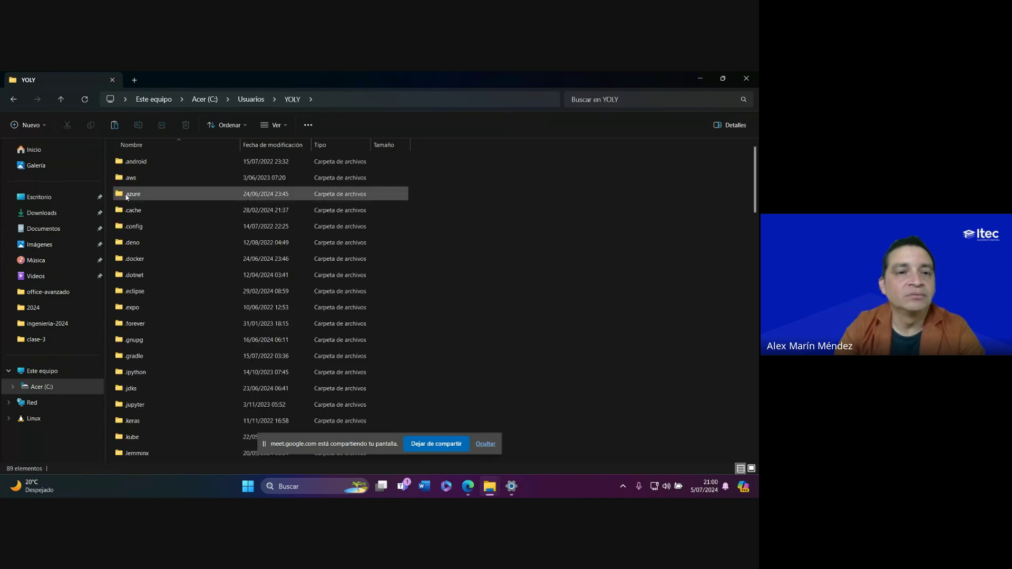
scroll(149, 367, down, 10)
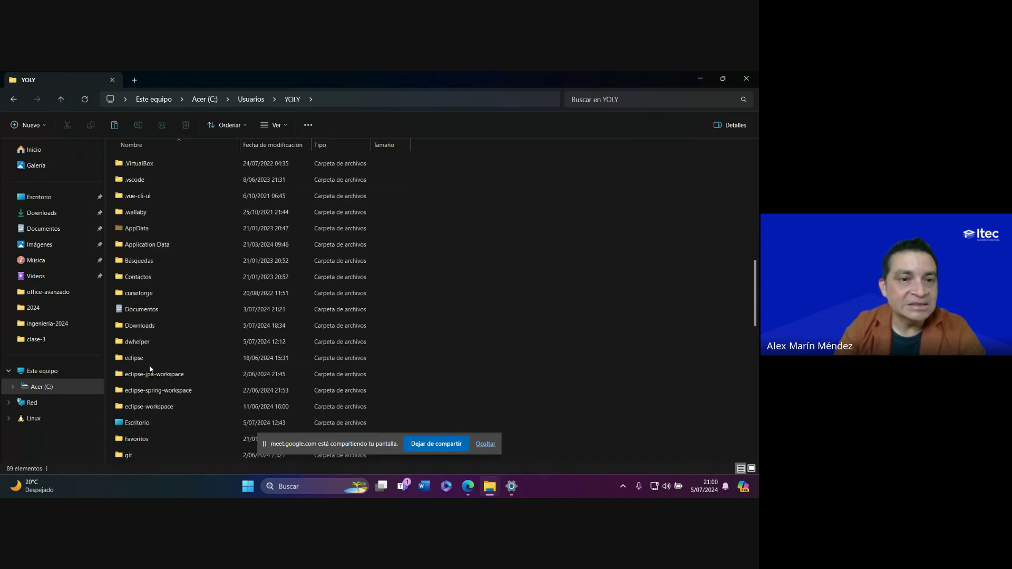
click(150, 229)
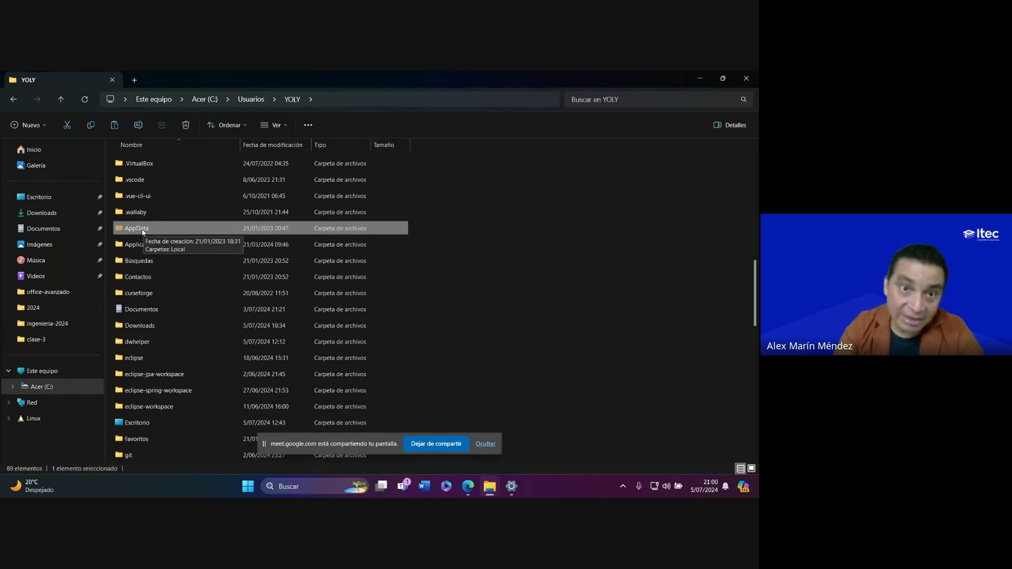
click(287, 126)
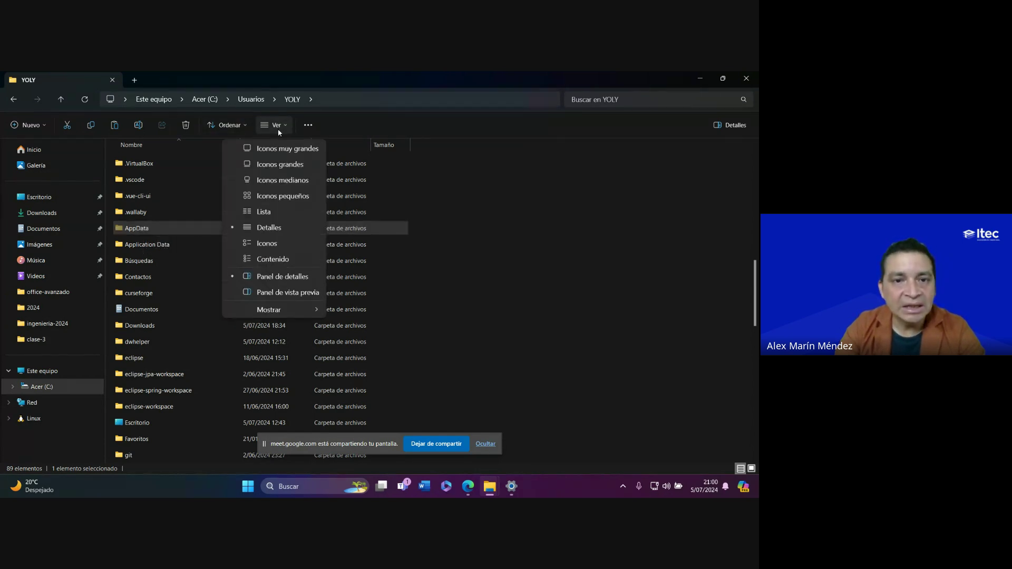
mouse_move(293, 310)
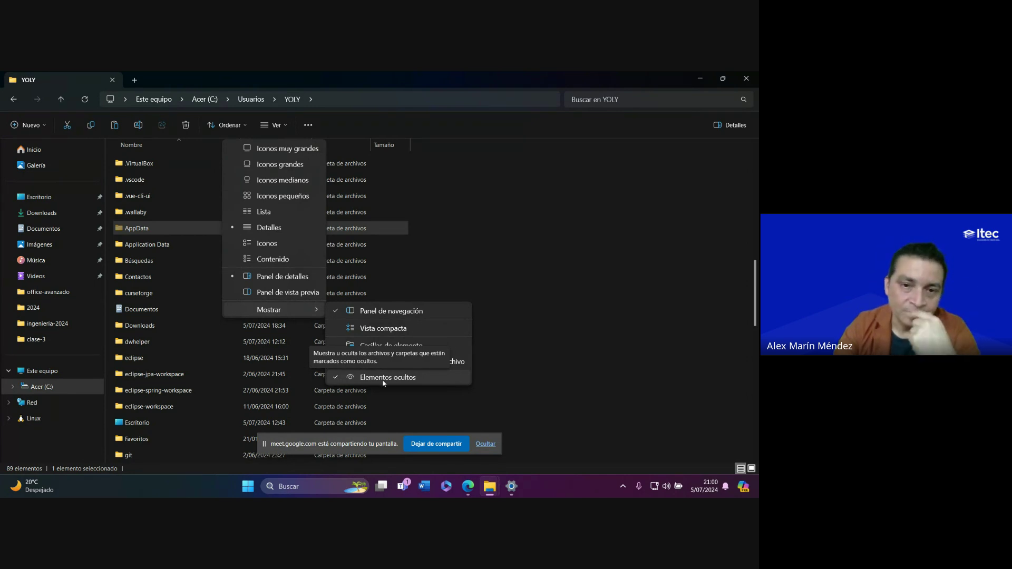
click(369, 71)
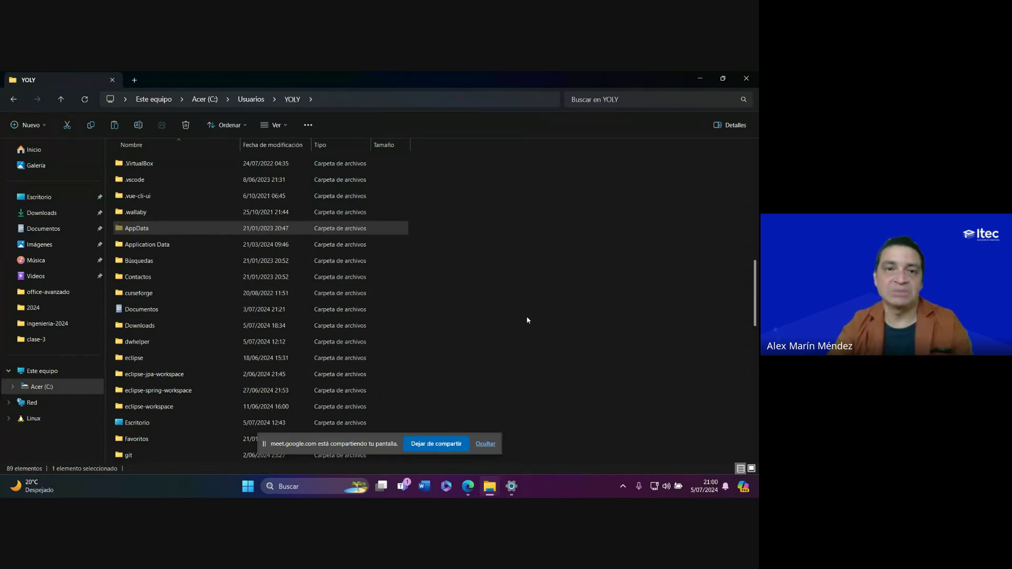
click(285, 125)
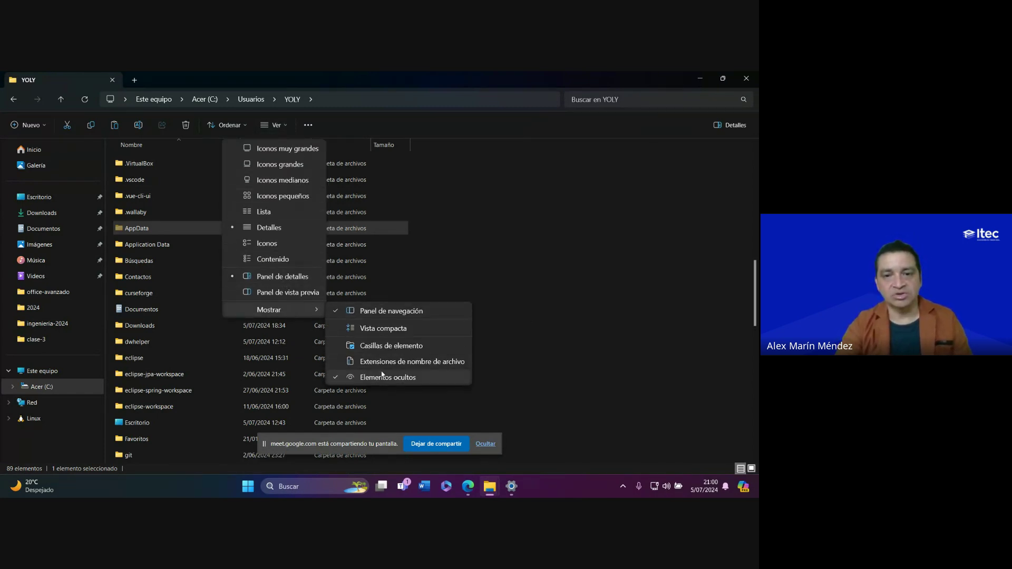
click(533, 188)
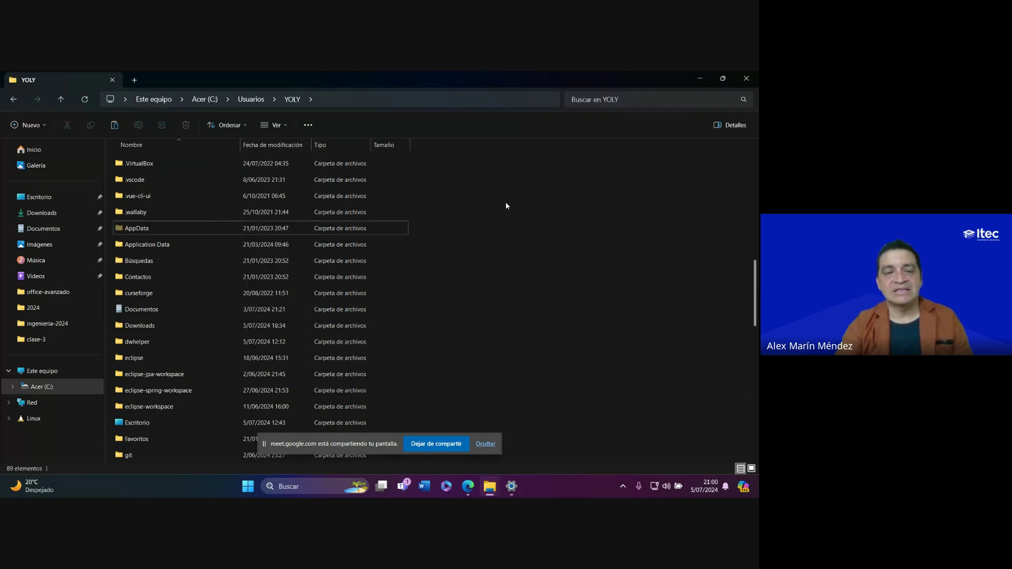
click(142, 231)
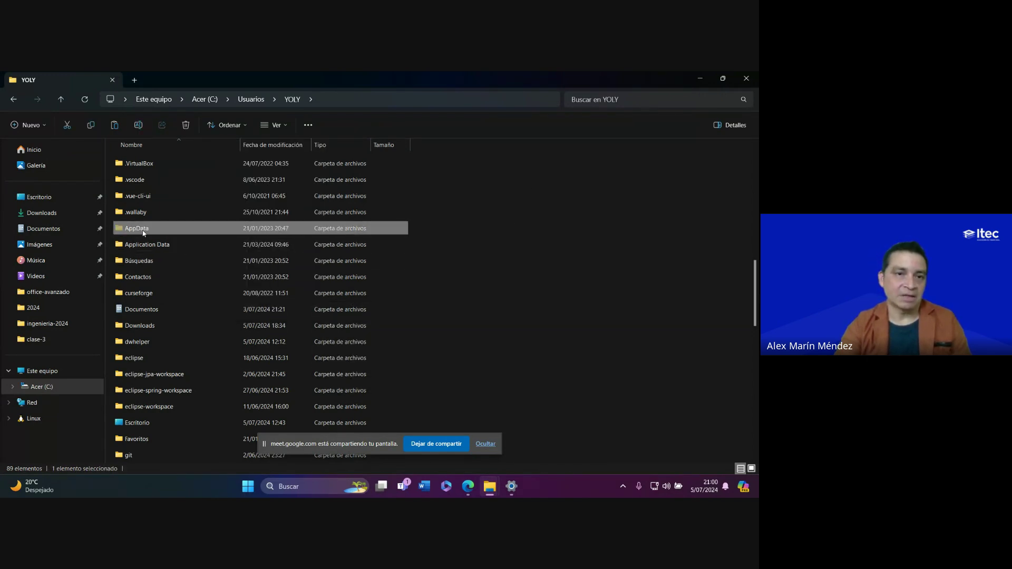
Open AppData and look into its Local folder
double_click(145, 233)
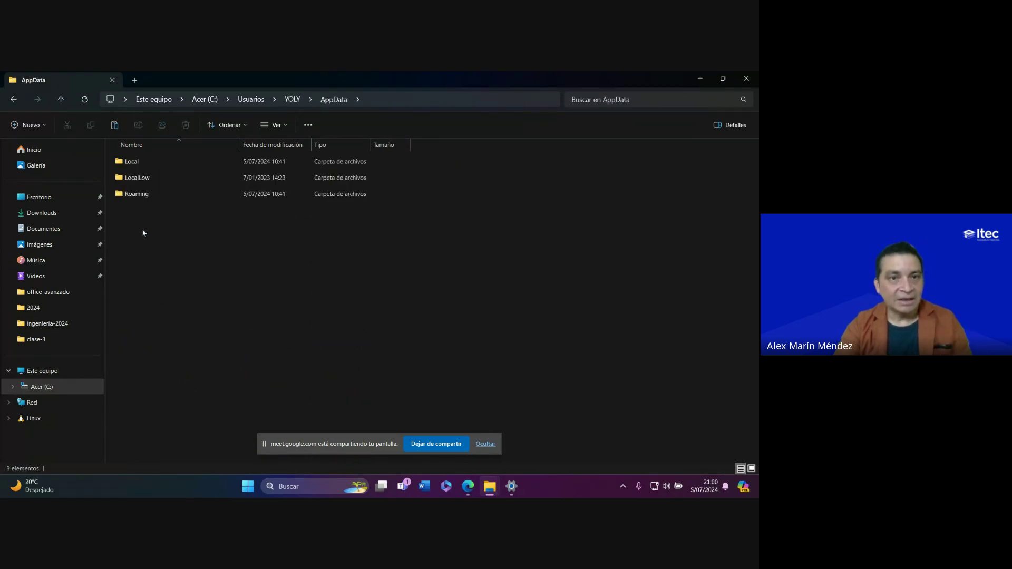
double_click(134, 162)
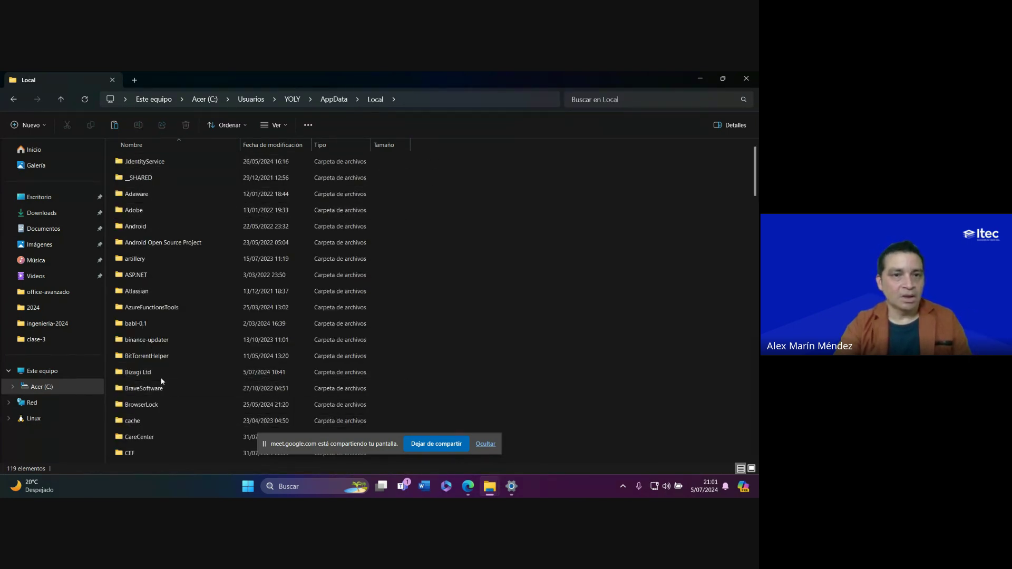
scroll(160, 376, down, 4)
scroll(159, 375, up, 4)
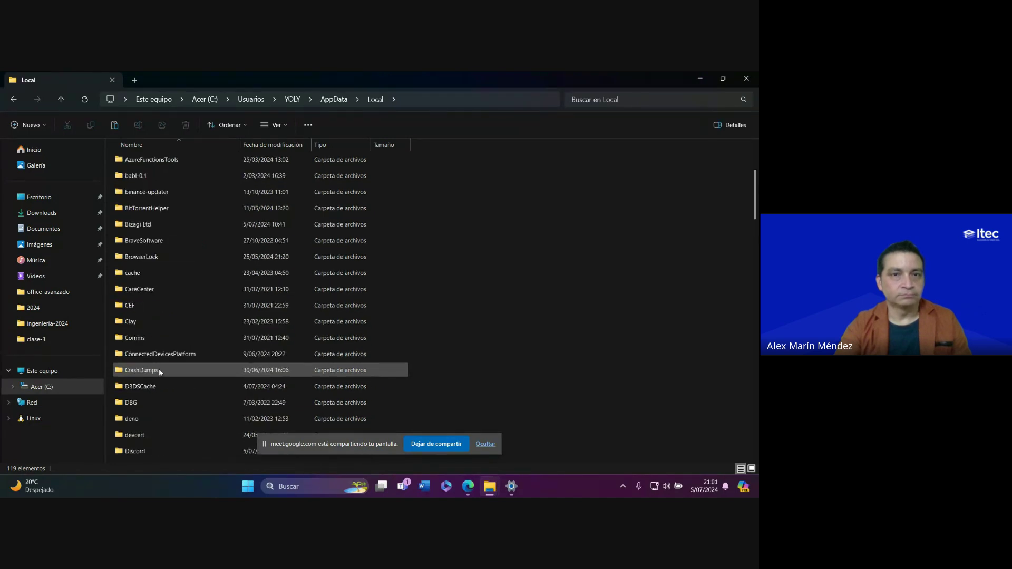
Go back up to AppData and browse the contents of the Roaming folder
click(334, 100)
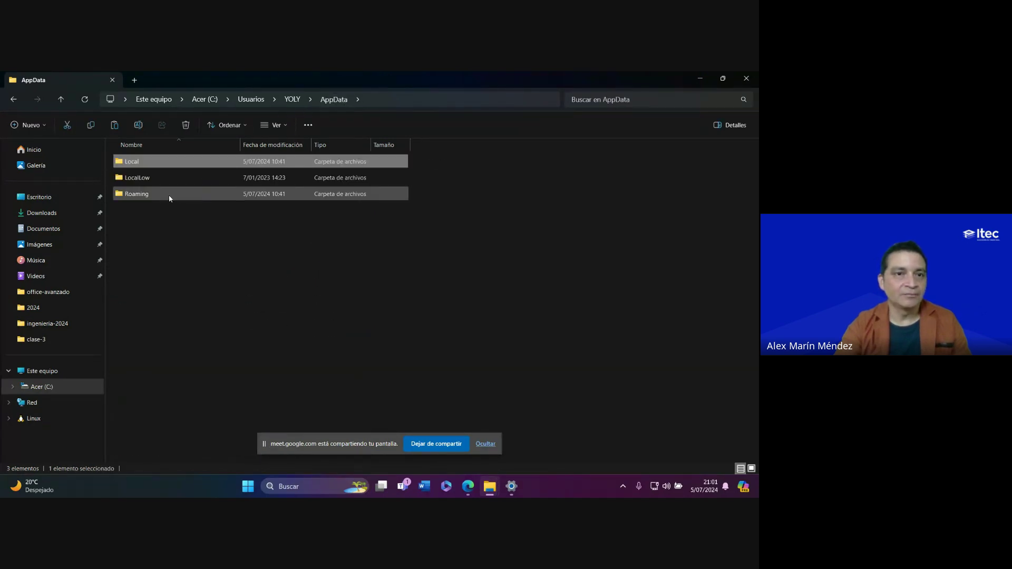
double_click(140, 195)
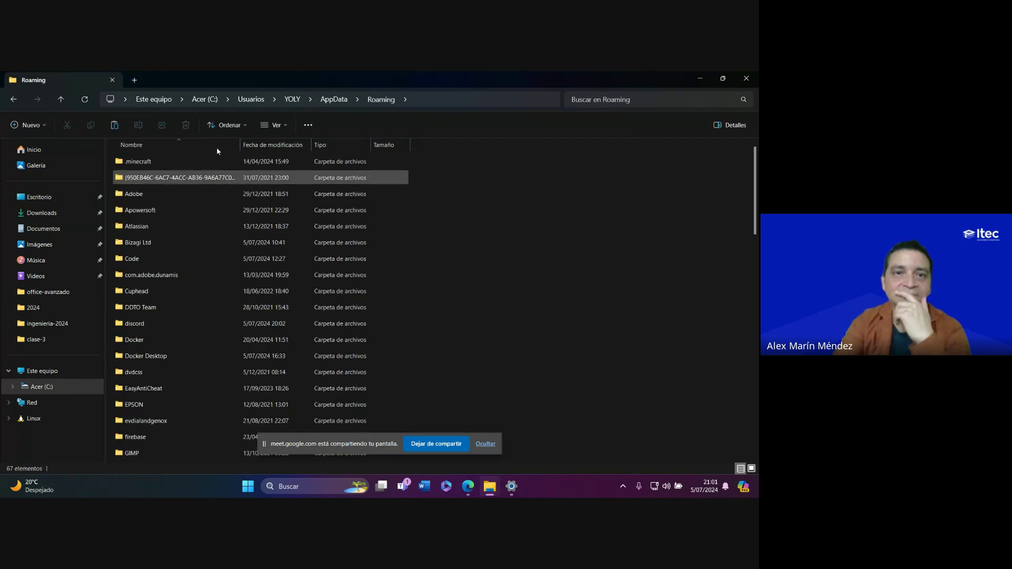
click(336, 100)
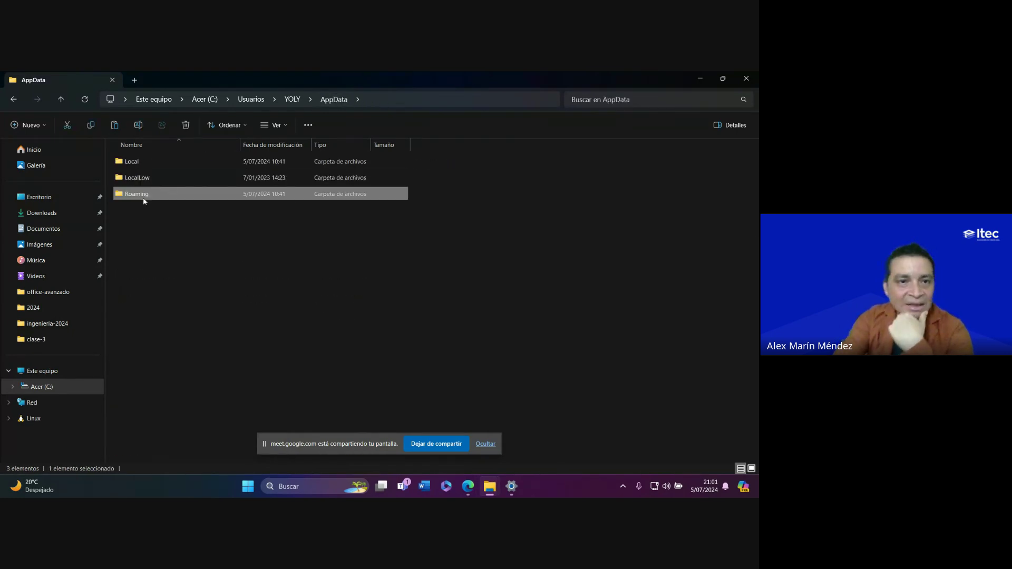
double_click(136, 195)
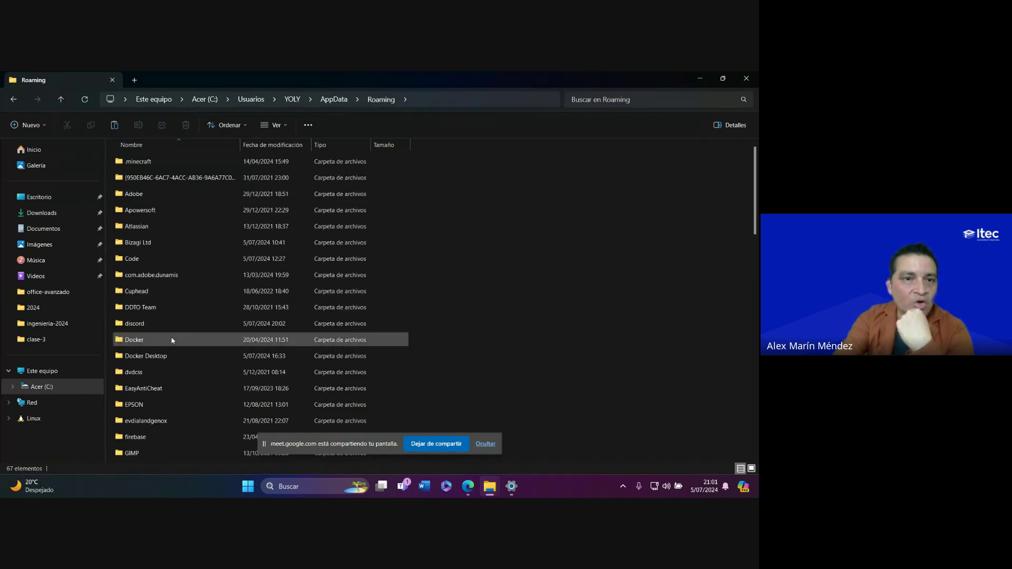
scroll(167, 348, down, 3)
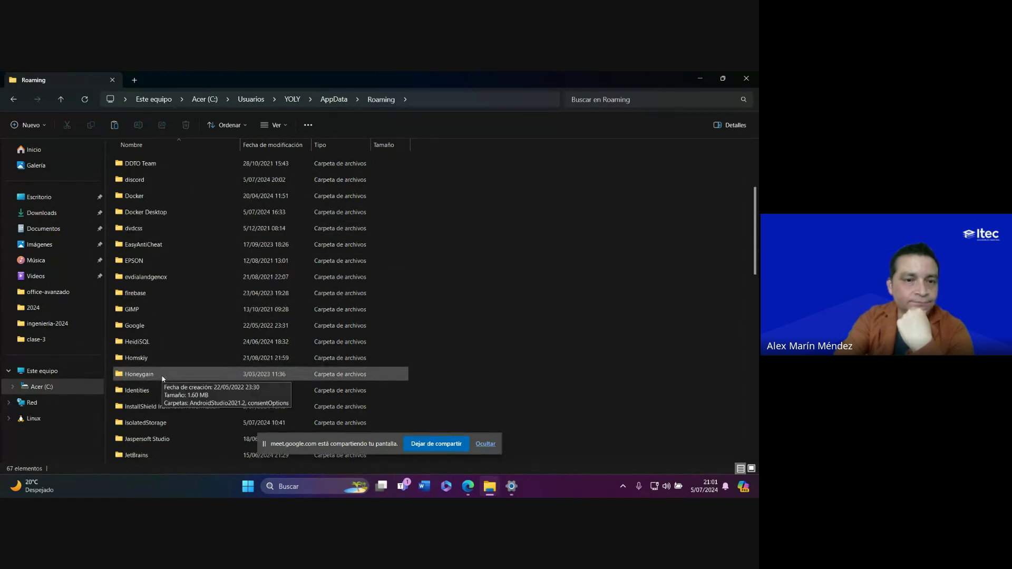
scroll(162, 379, down, 6)
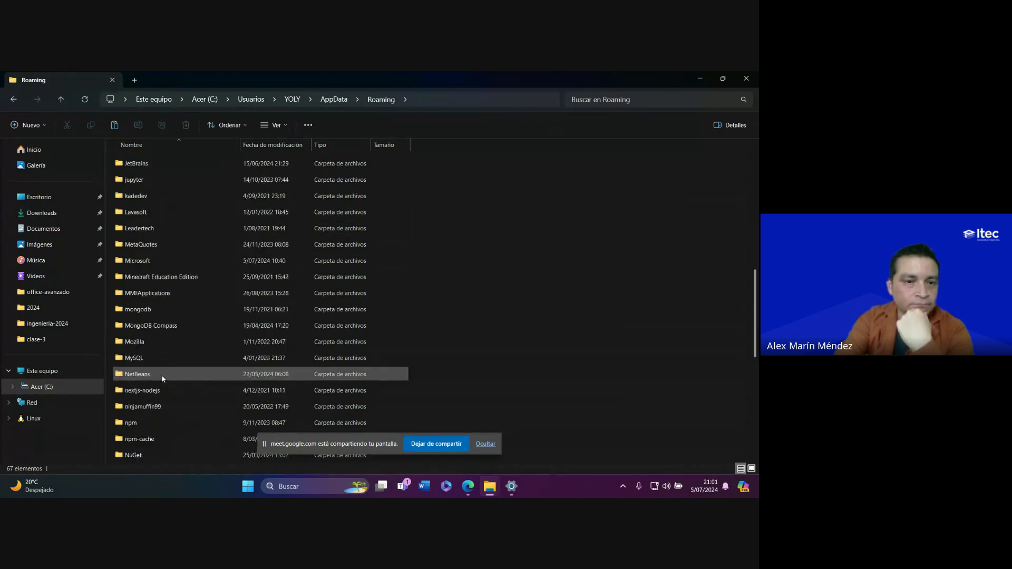
scroll(163, 378, down, 7)
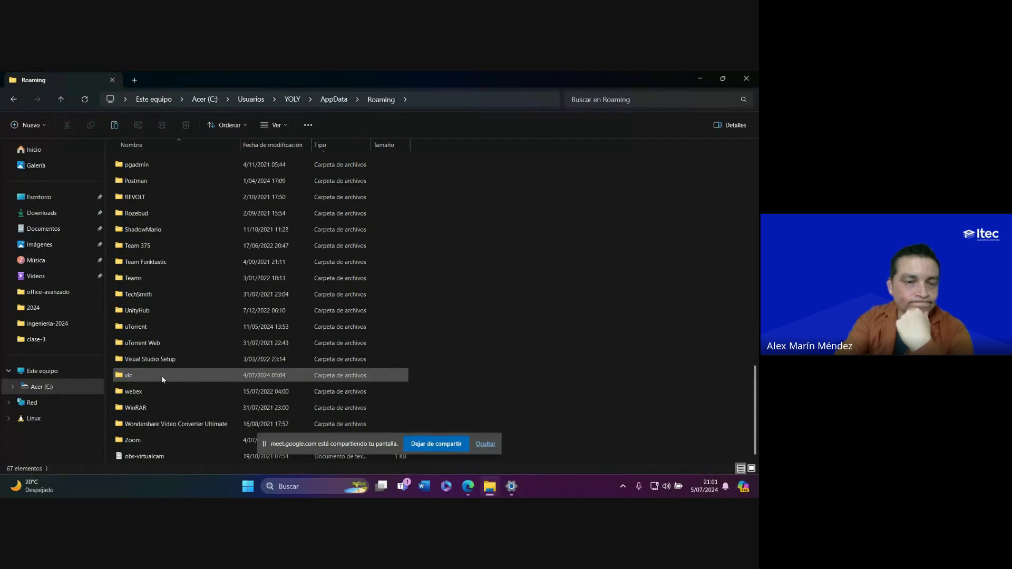
scroll(162, 378, up, 16)
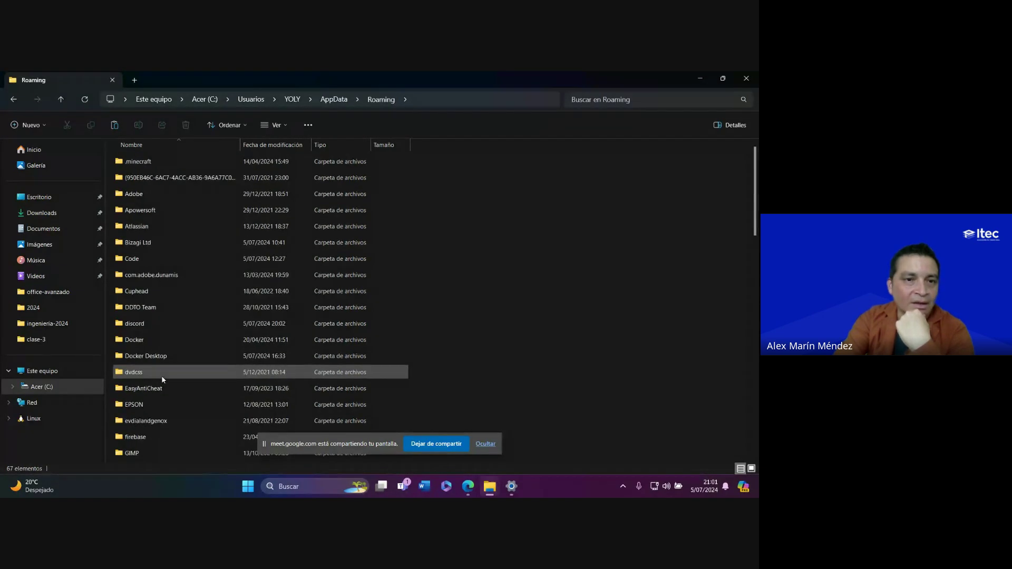
Open Local > Microsoft and peek into one of its later subfolders
click(334, 99)
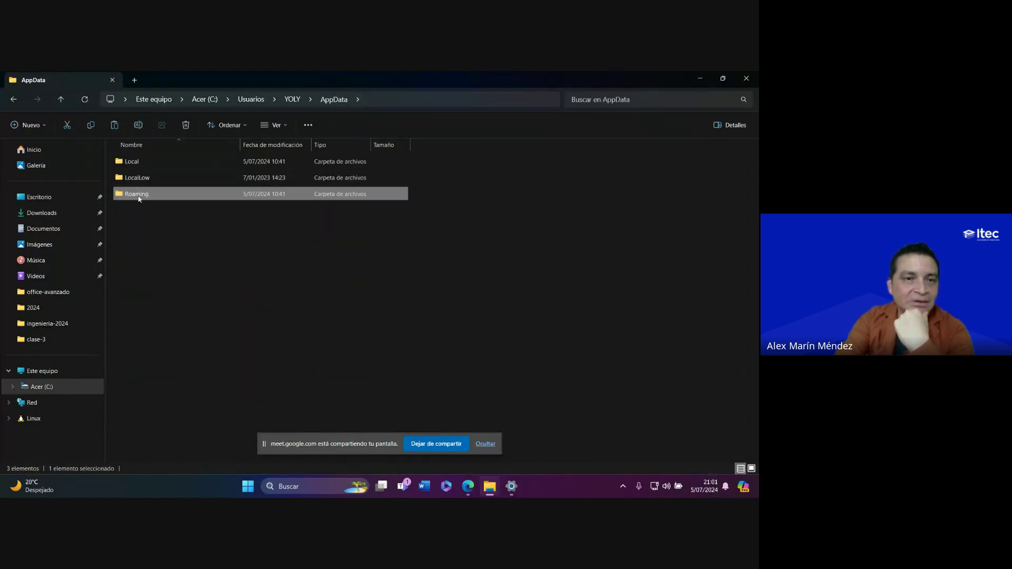
double_click(153, 162)
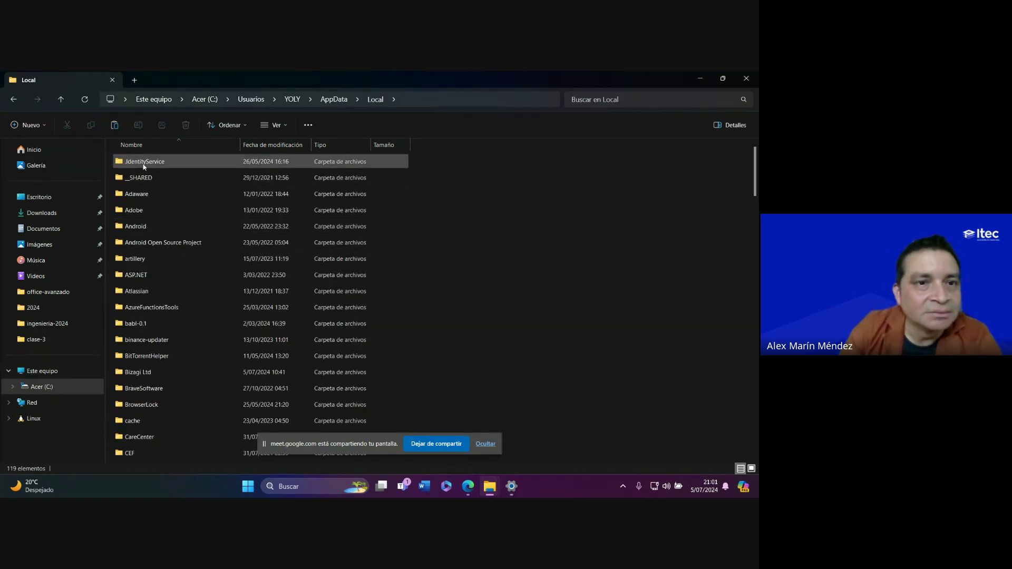
scroll(142, 441, down, 12)
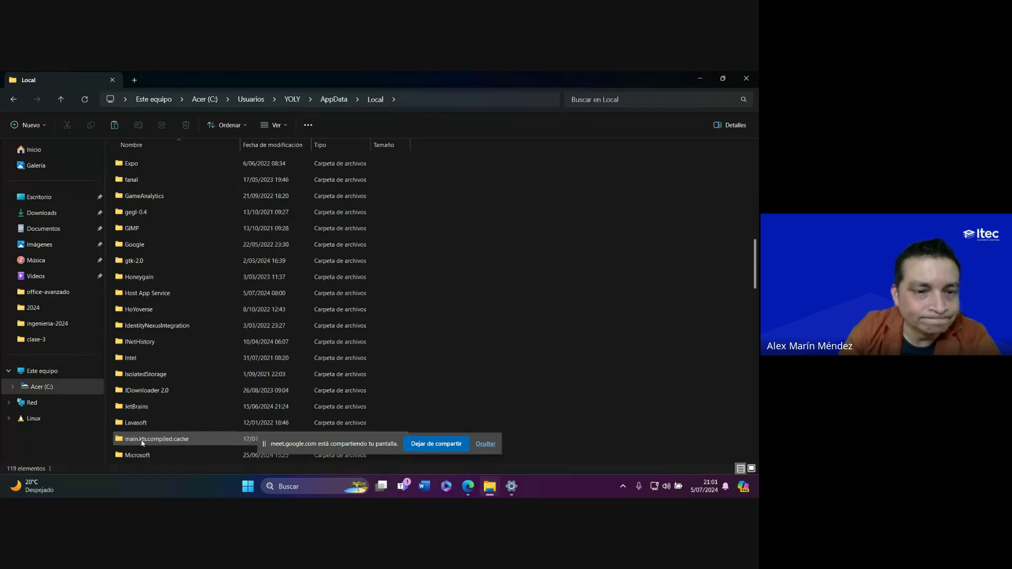
scroll(143, 443, down, 6)
double_click(143, 310)
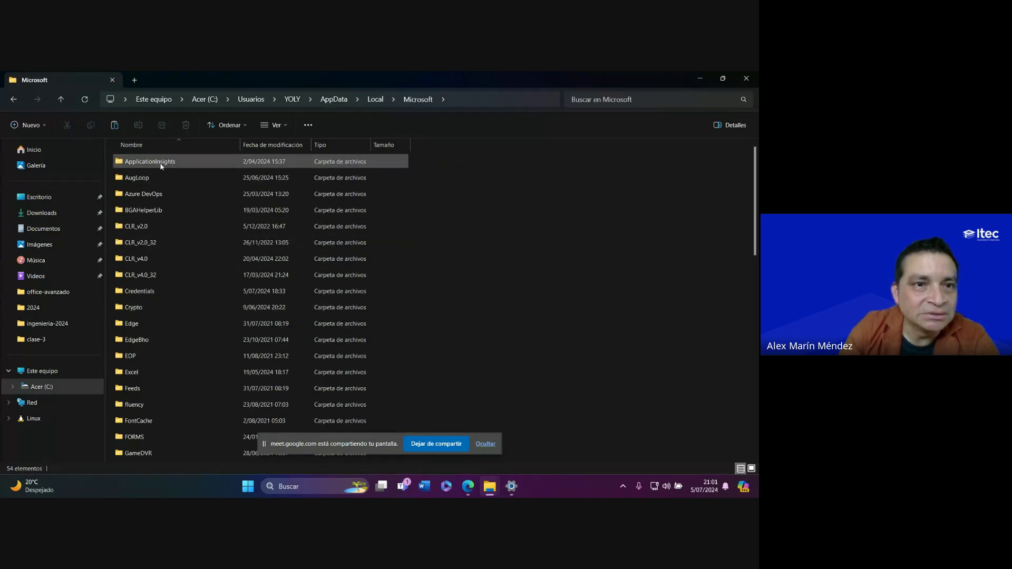
scroll(140, 438, down, 7)
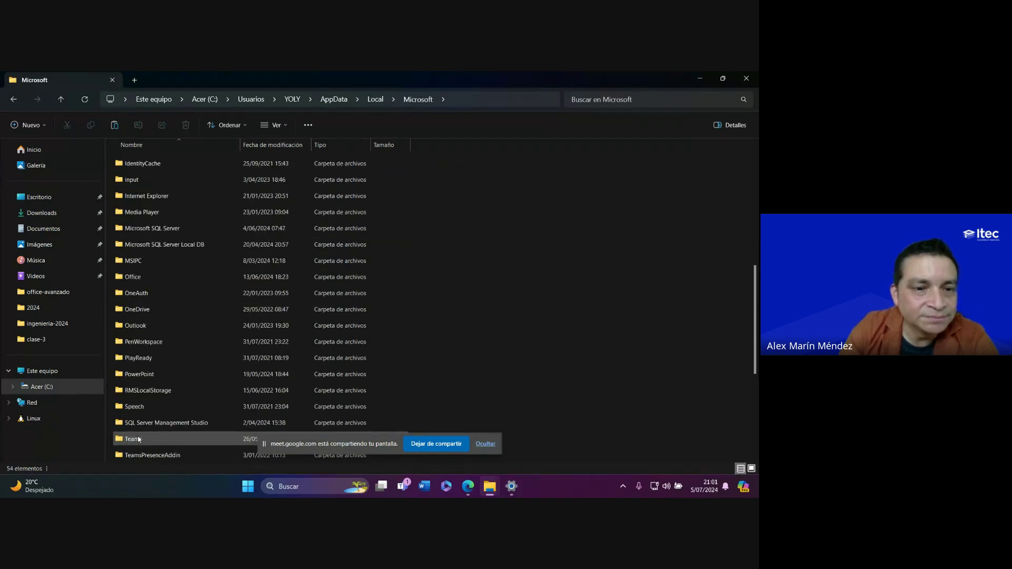
scroll(139, 439, down, 3)
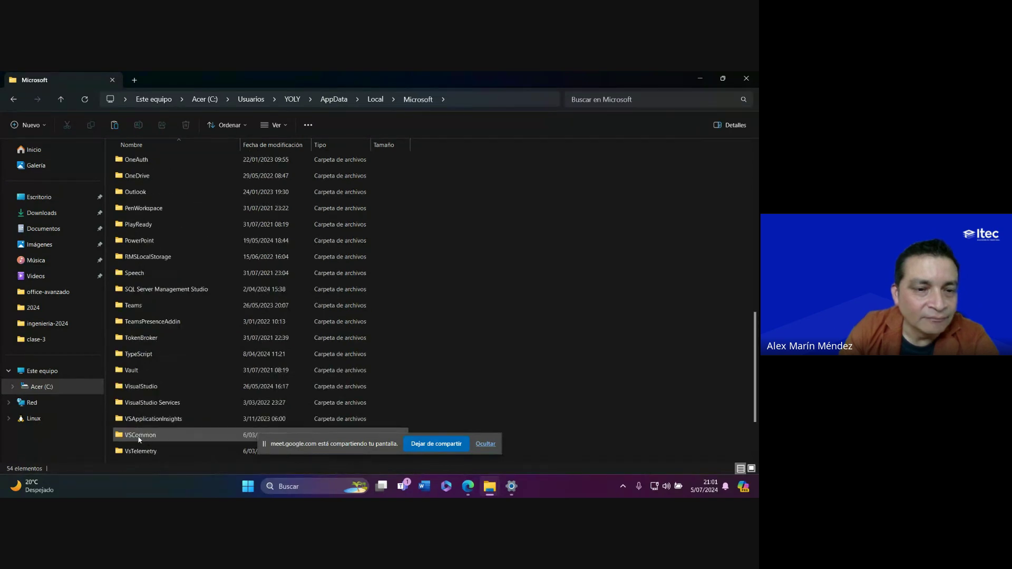
scroll(138, 443, up, 3)
double_click(136, 446)
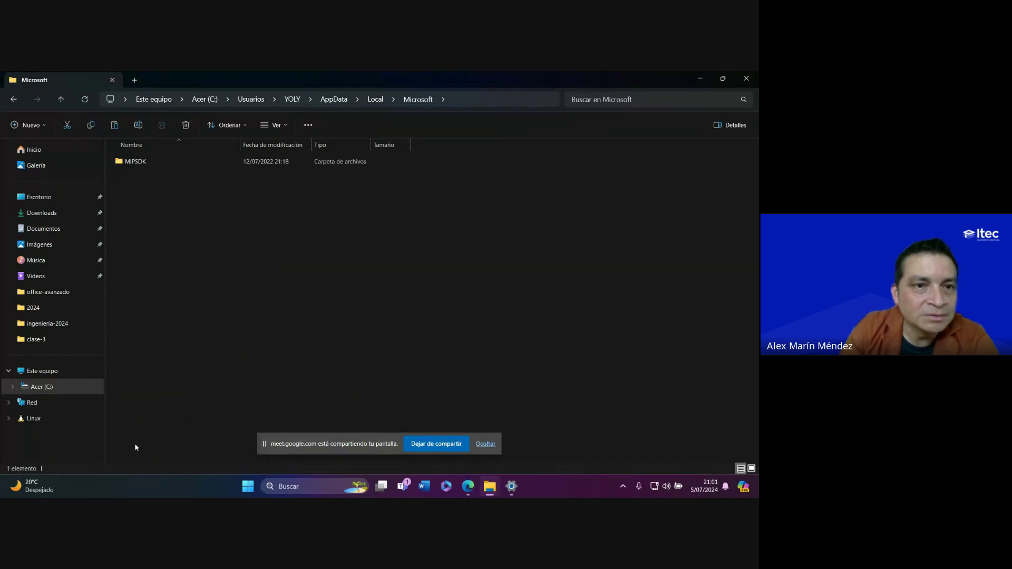
click(419, 100)
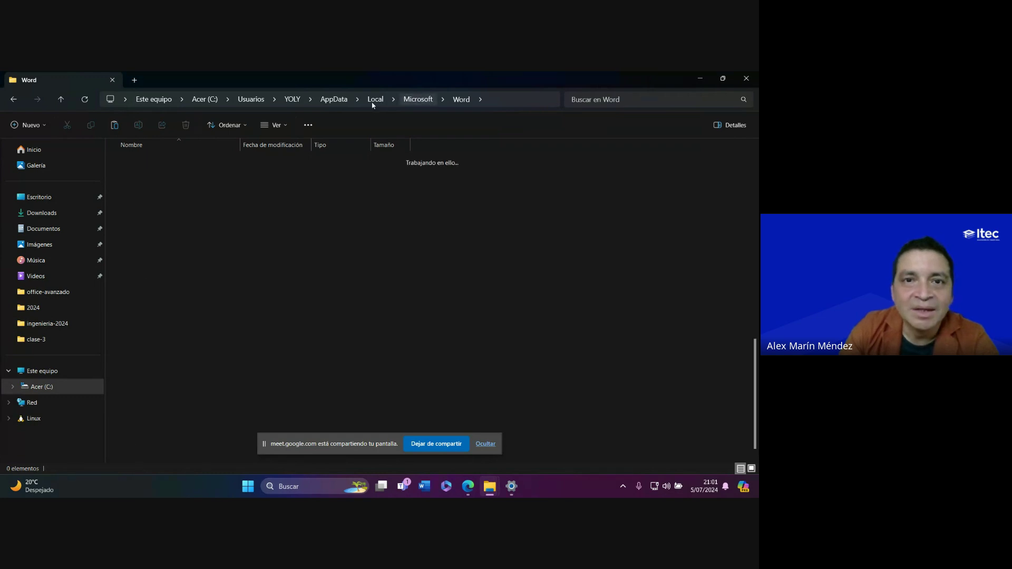
click(335, 100)
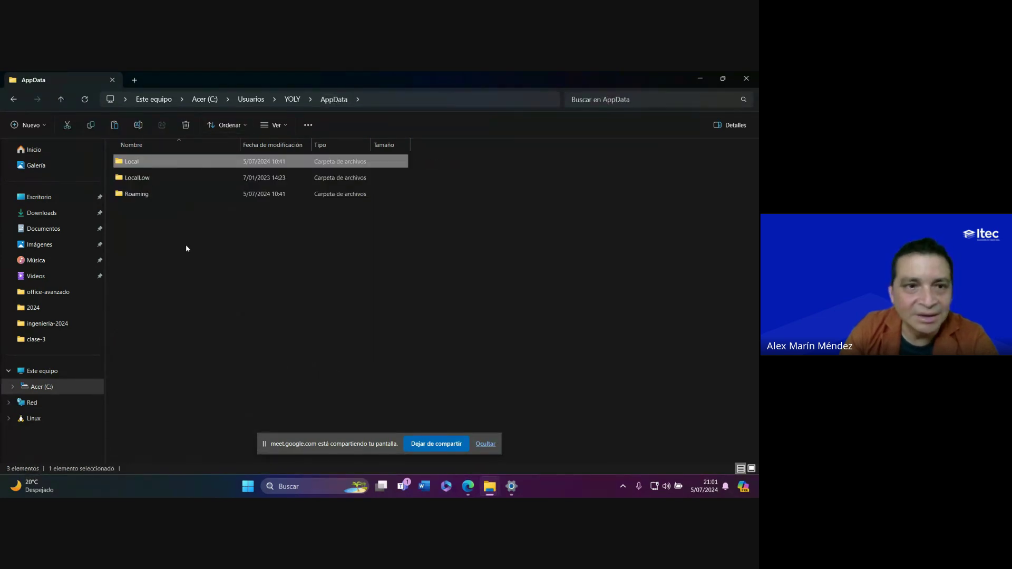
Return to AppData and scroll through the Roaming folder again
click(131, 195)
double_click(131, 195)
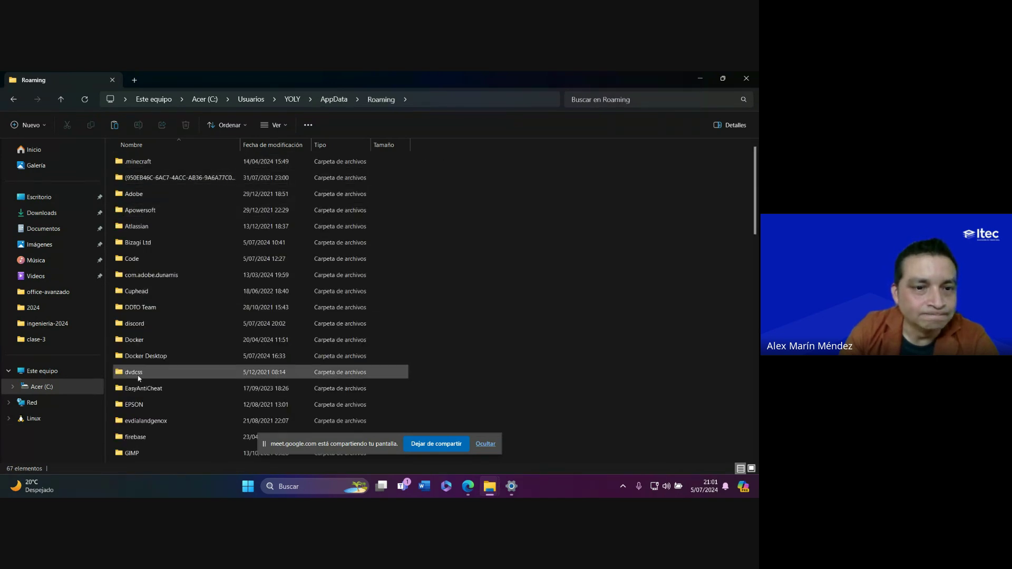
scroll(146, 435, down, 3)
scroll(145, 433, down, 10)
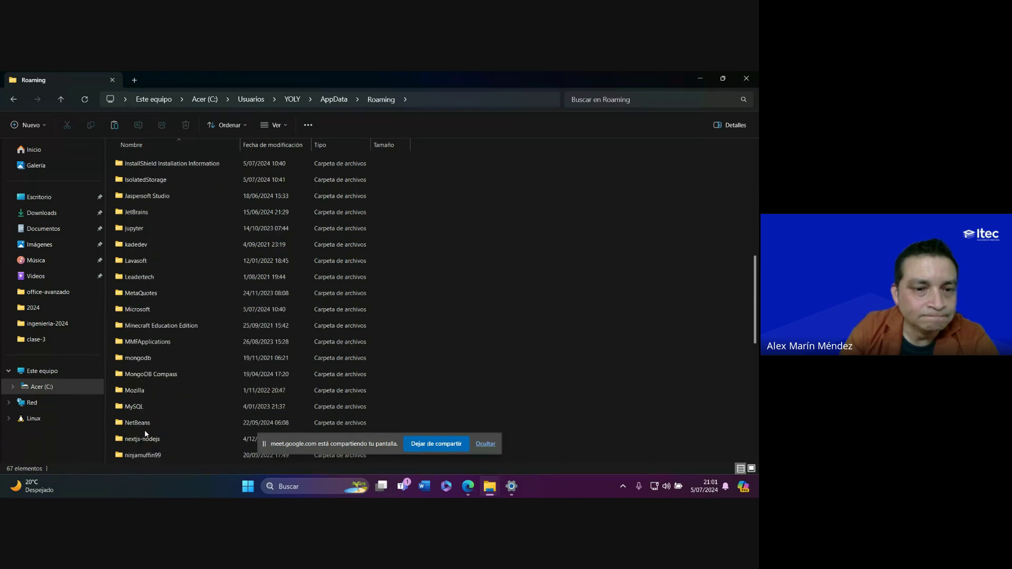
scroll(146, 434, down, 4)
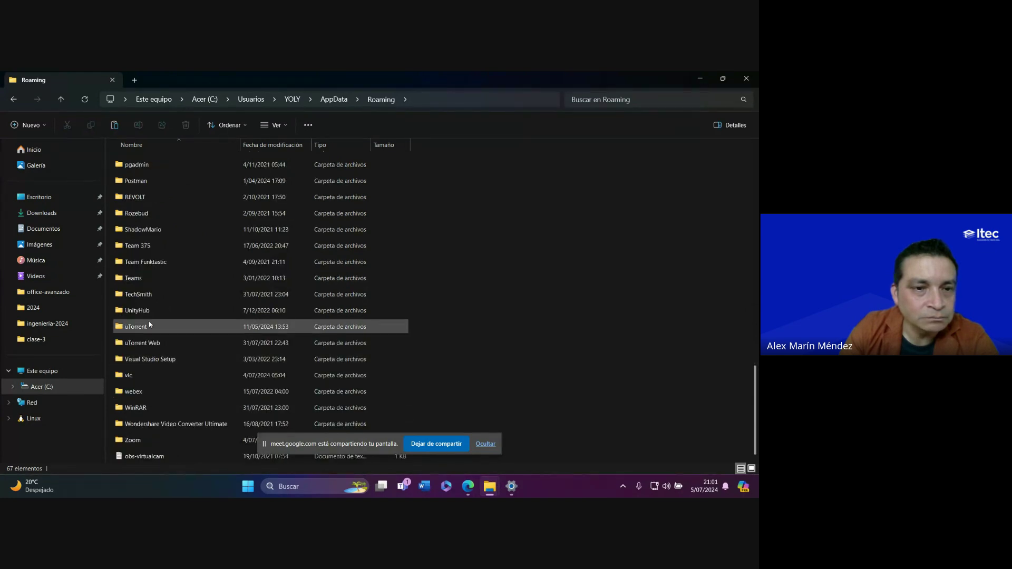
scroll(148, 305, up, 2)
scroll(148, 306, up, 8)
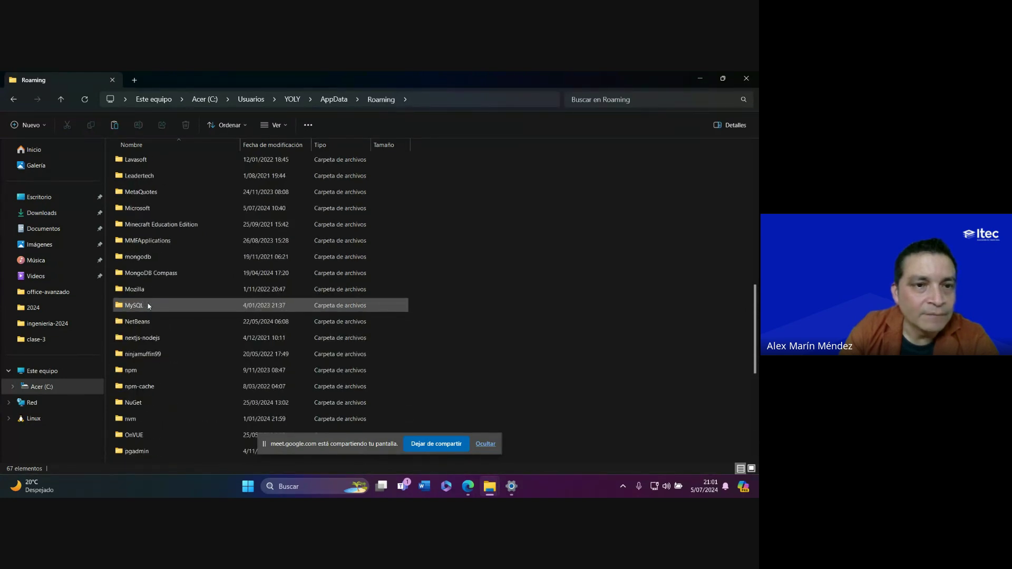
scroll(148, 305, up, 6)
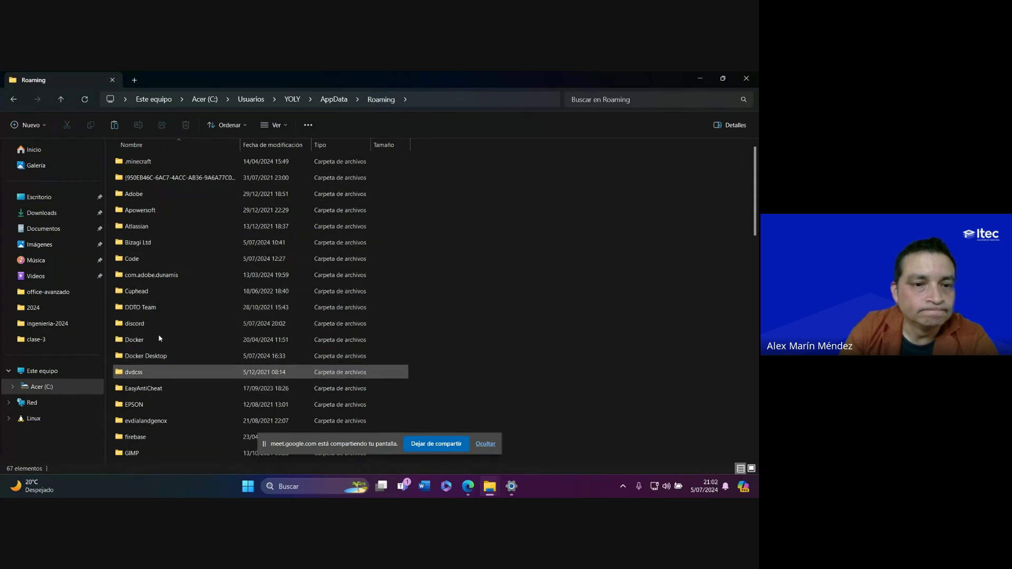
Reopen AppData\Local and scroll down through its 119 items
click(331, 100)
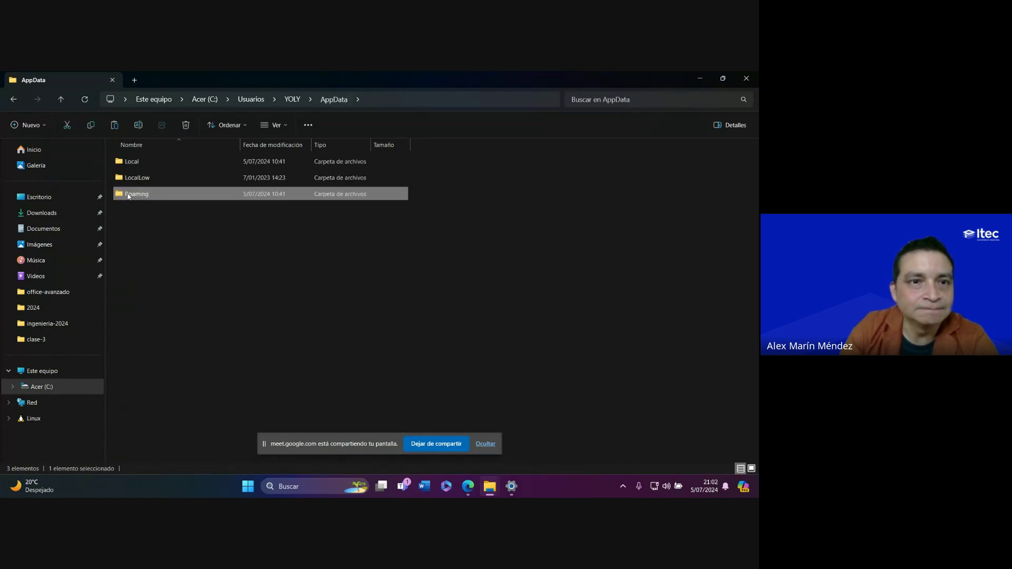
double_click(131, 163)
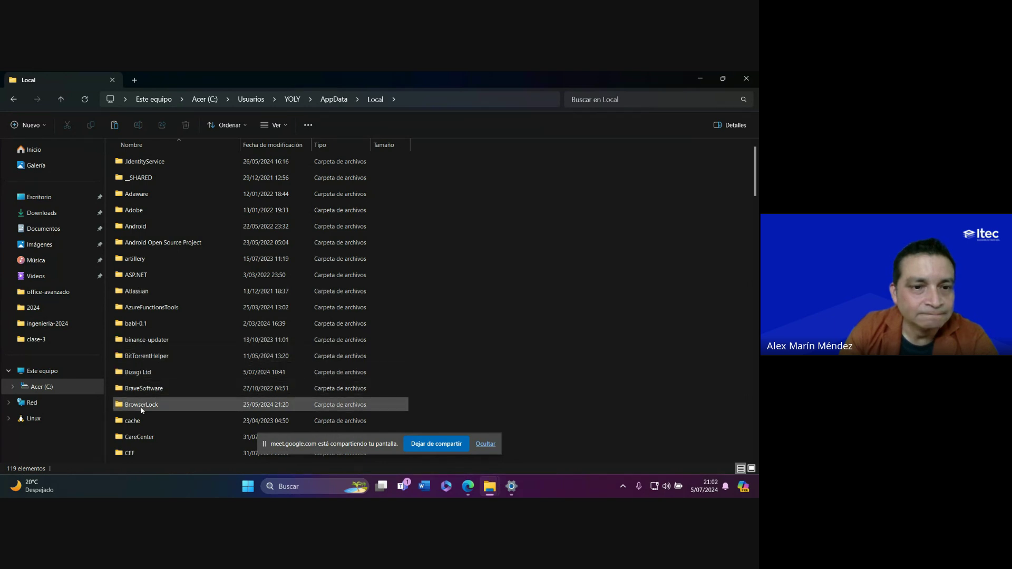
scroll(142, 437, down, 3)
scroll(141, 437, down, 6)
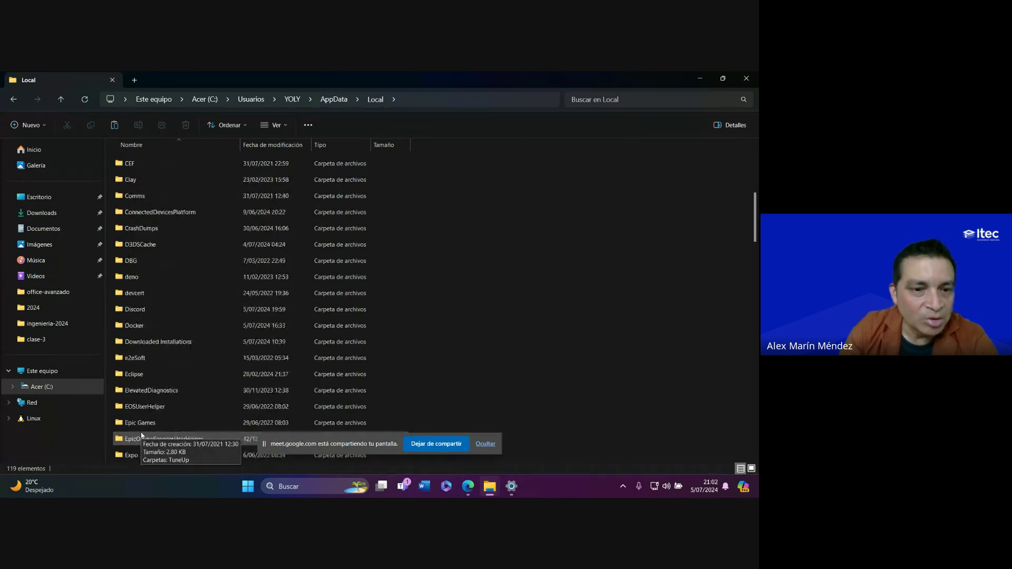
scroll(141, 436, down, 4)
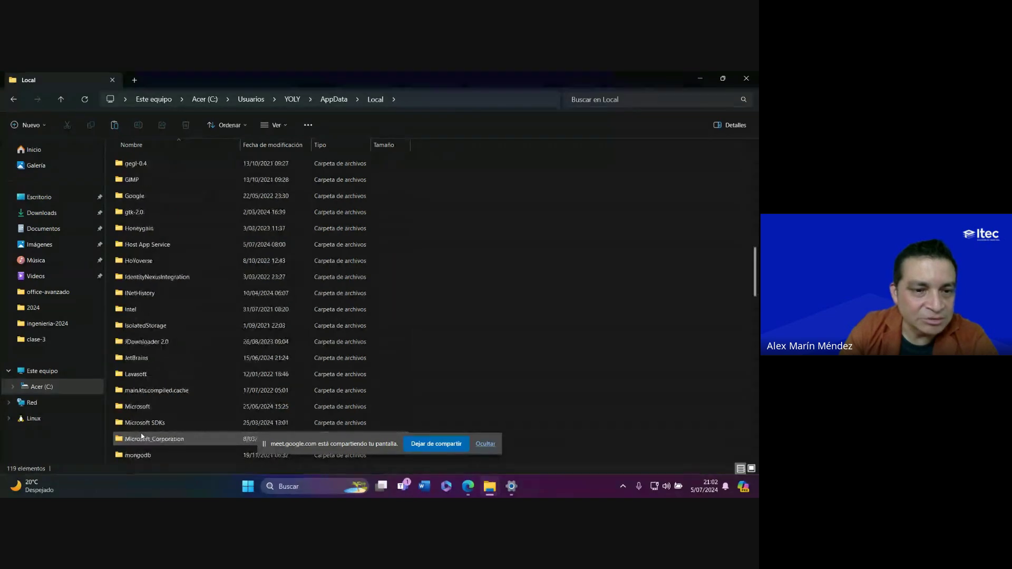
scroll(141, 436, down, 2)
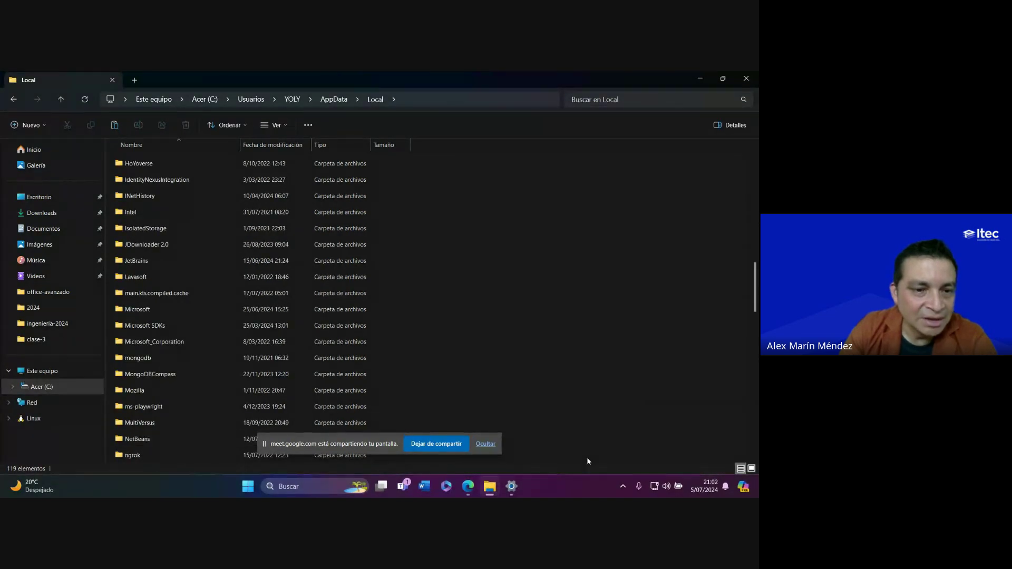
Search the web for 'instalar normas APA en word' and open the Normas APA PRO guide
mouse_move(470, 489)
click(421, 432)
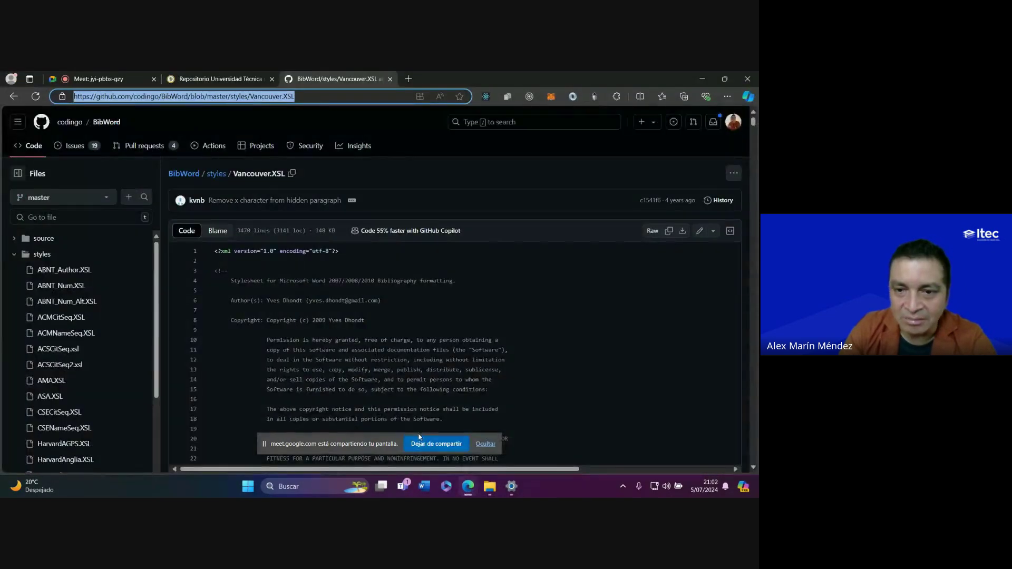
click(100, 78)
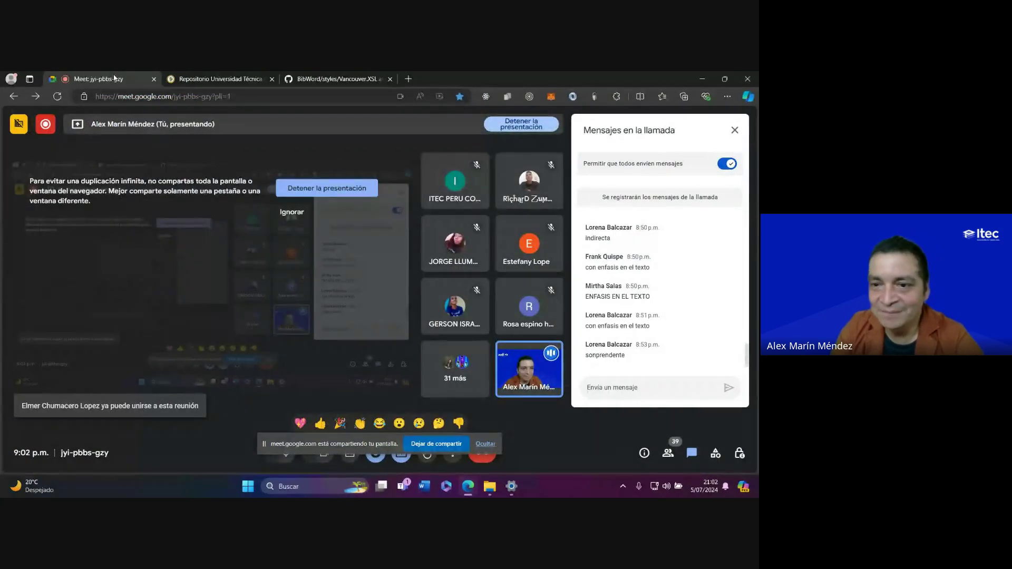
click(332, 79)
click(312, 95)
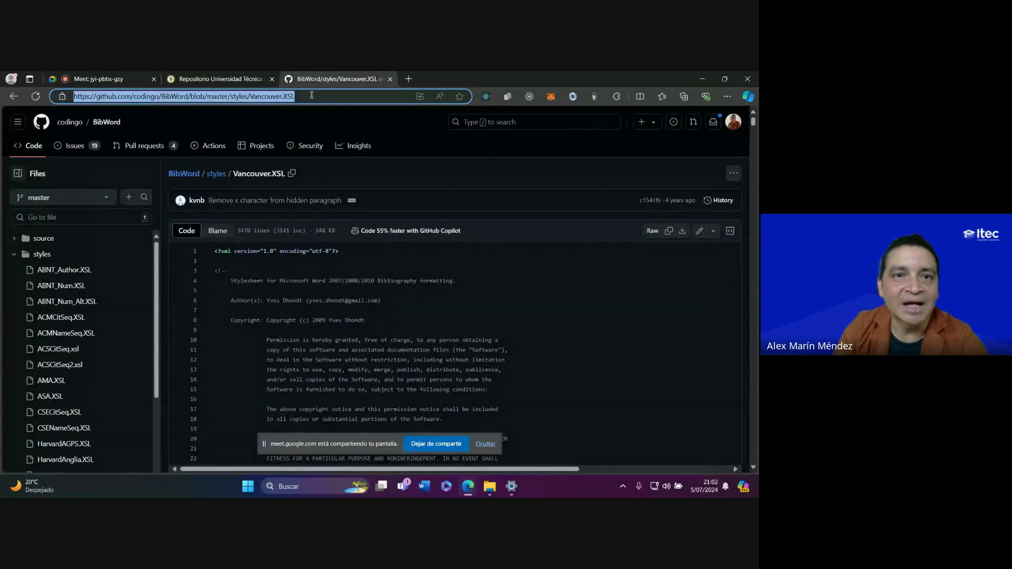
text(instalar )
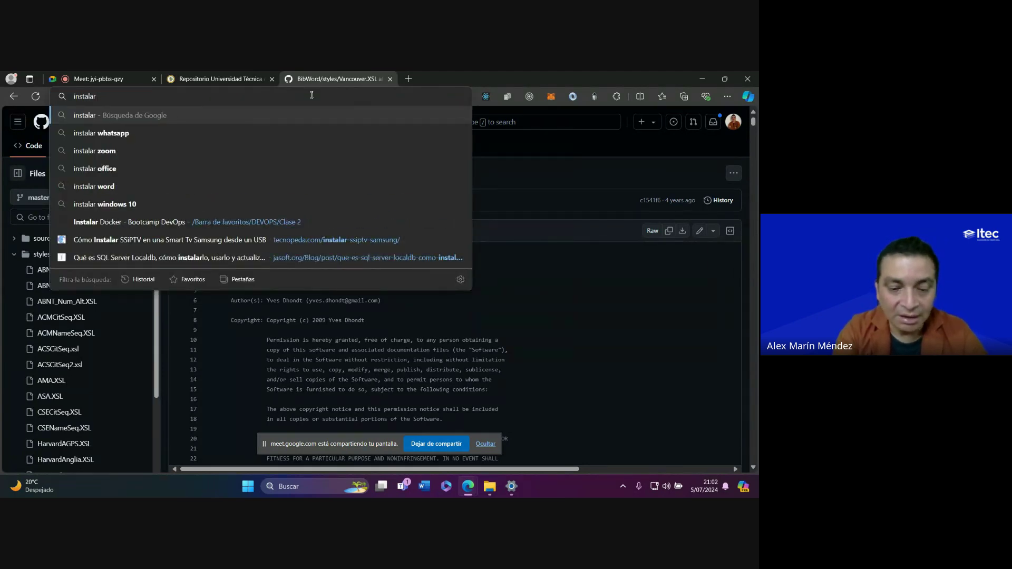
text(normas APP)
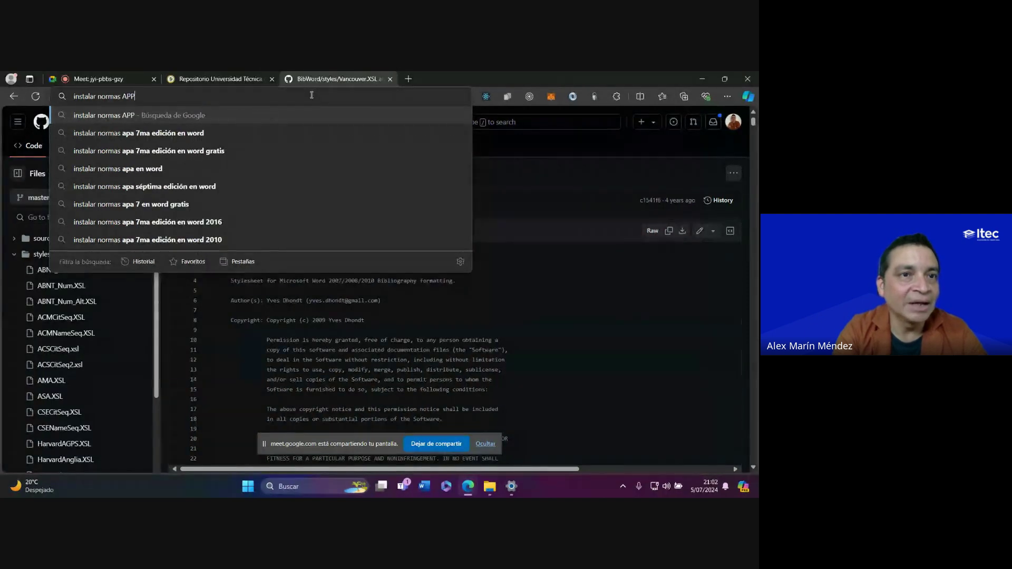
key(BackSpace)
text(A en wo)
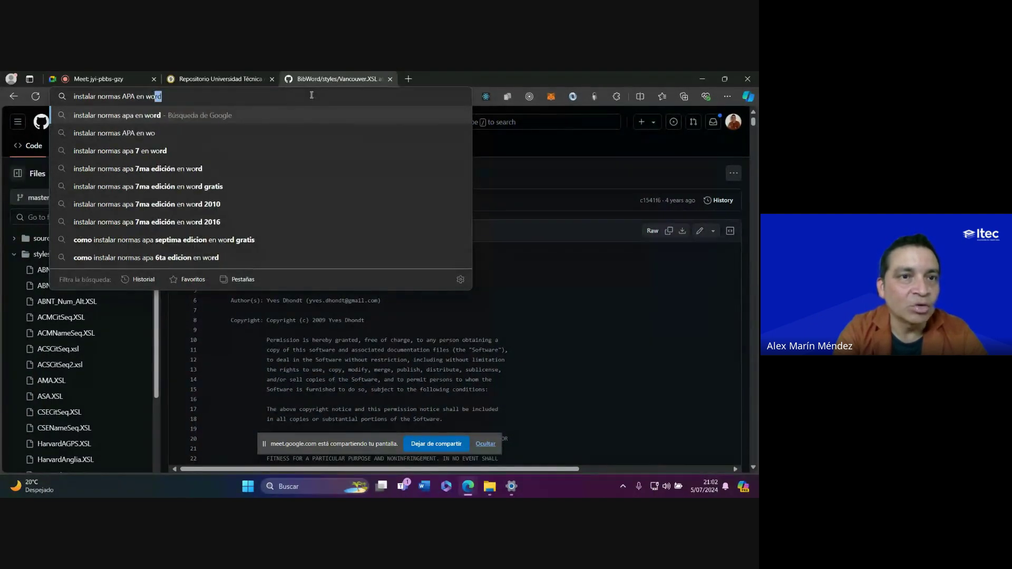
key(Return)
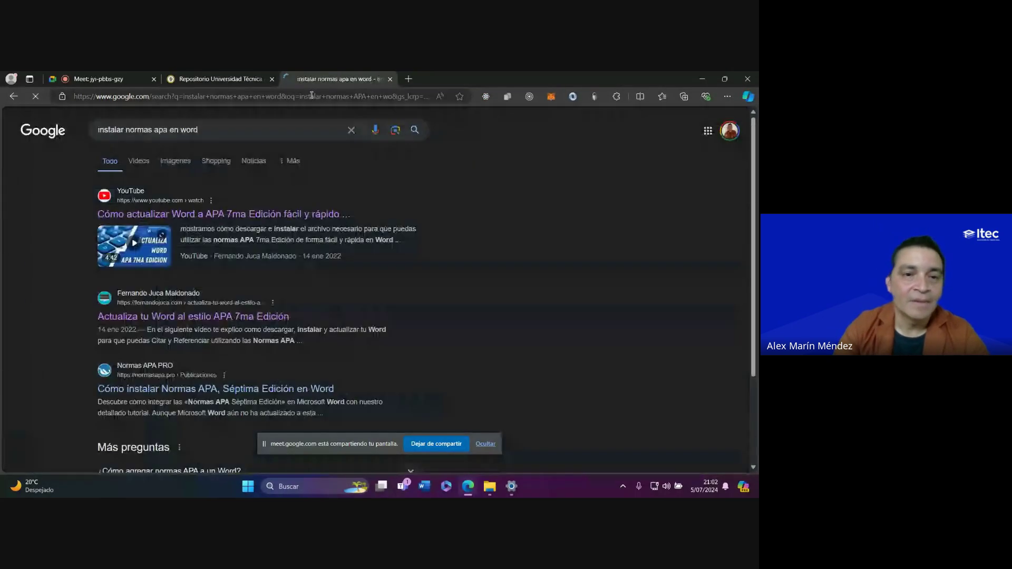
scroll(264, 374, down, 1)
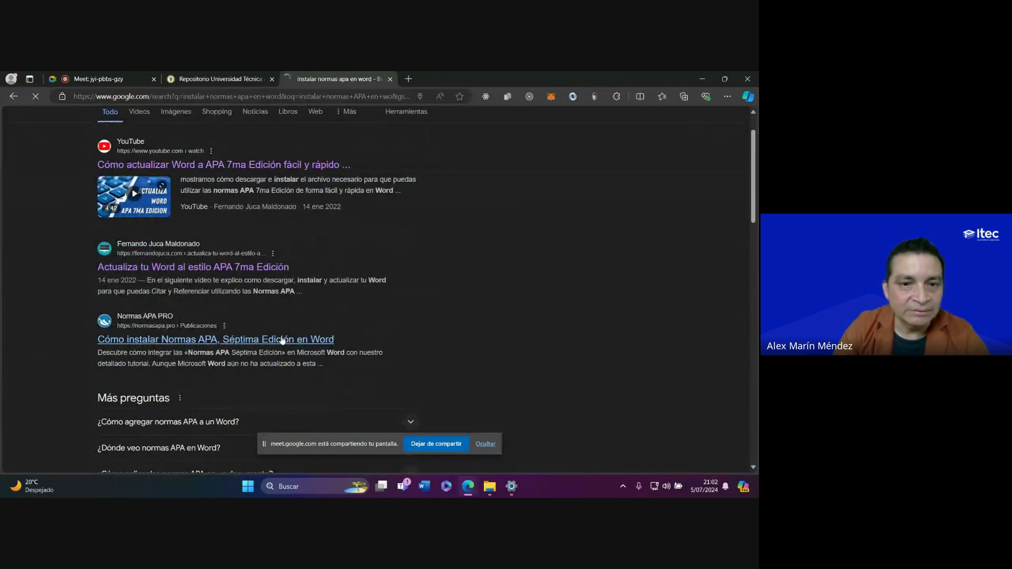
click(174, 333)
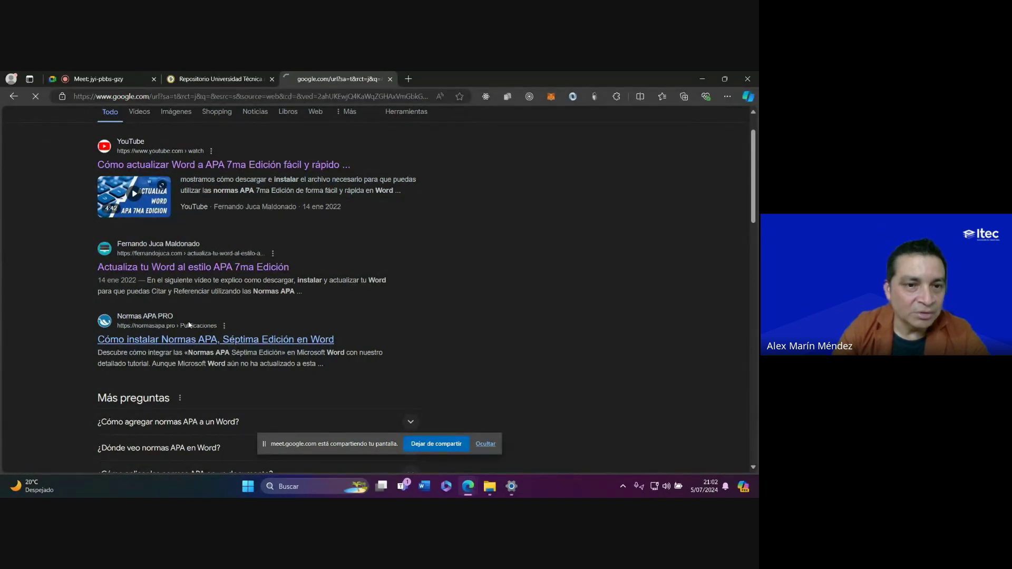
Expand 'Paso 3 - Ruta estilos Word' showing the AppData\Roaming\Microsoft\Bibliography\Style path
scroll(252, 334, down, 5)
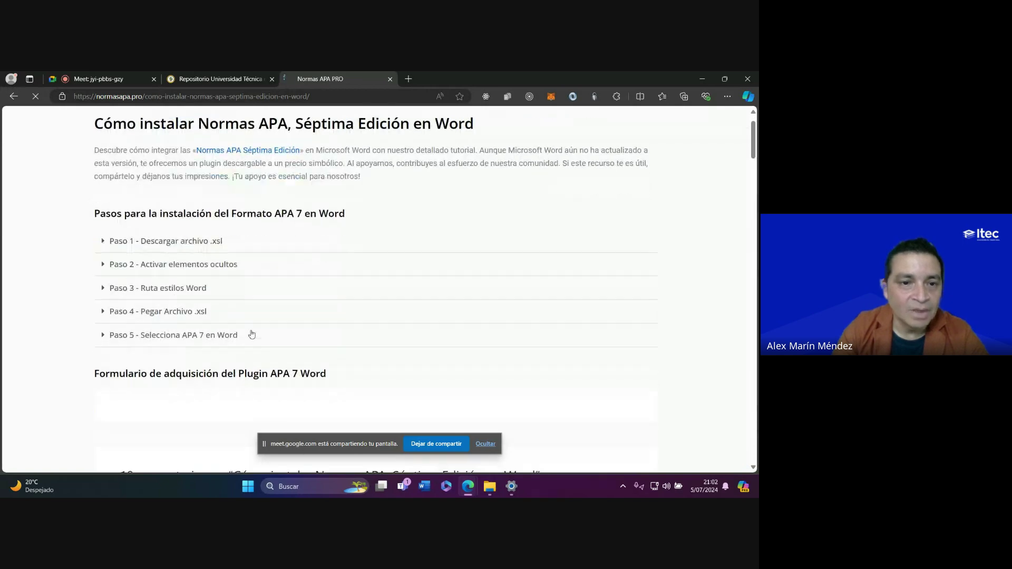
scroll(252, 334, up, 8)
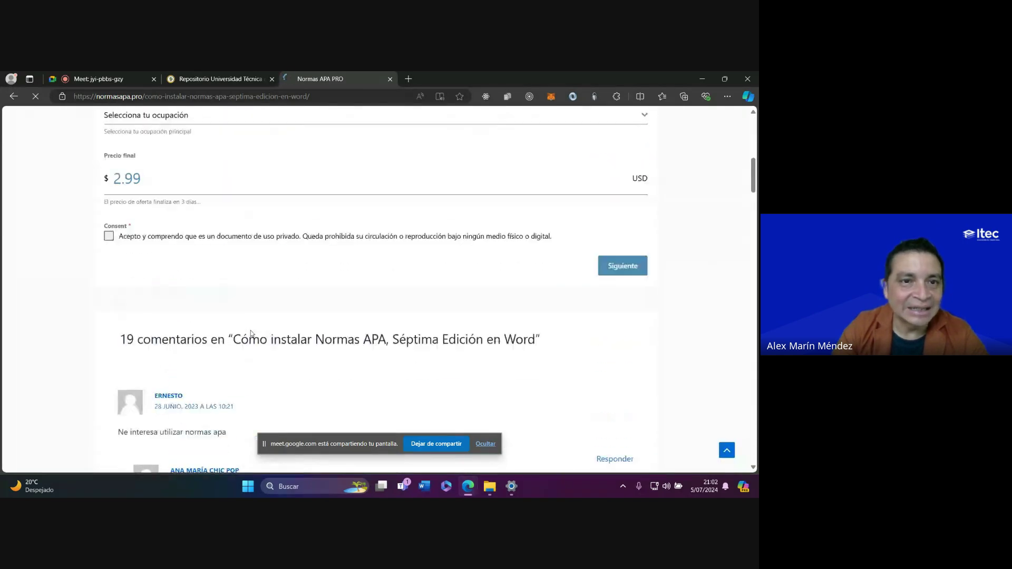
scroll(252, 334, up, 3)
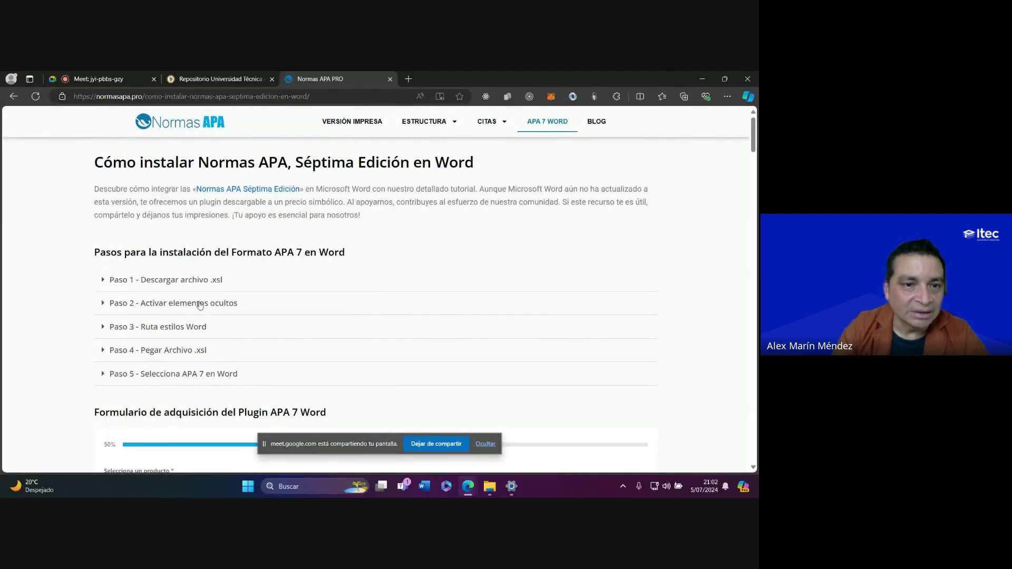
click(176, 330)
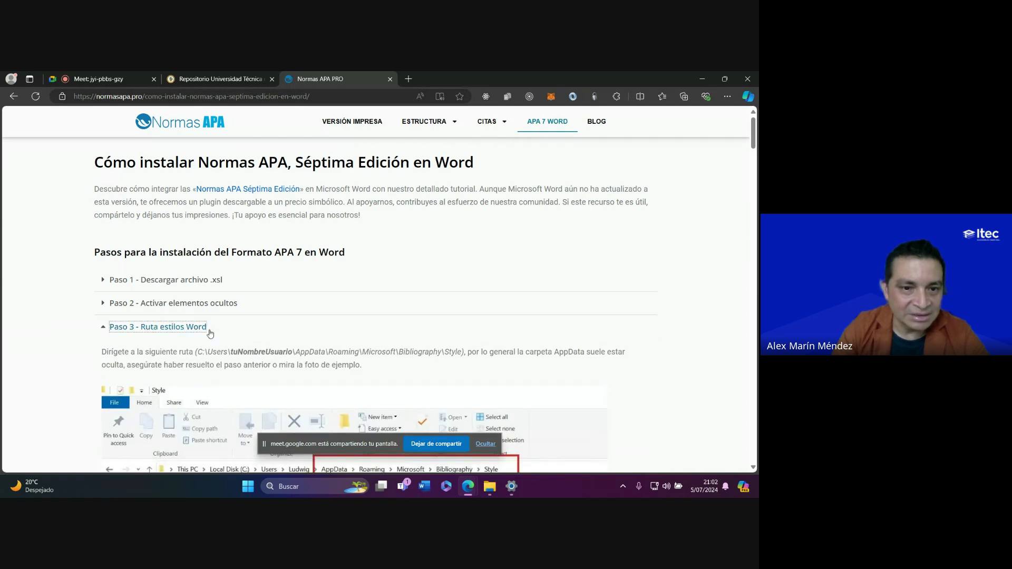
scroll(205, 333, down, 6)
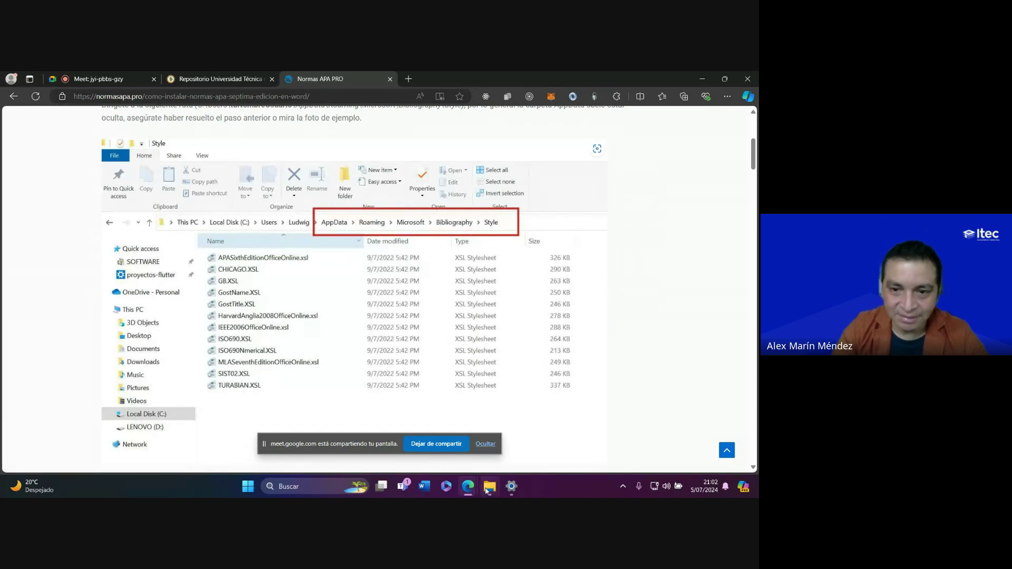
scroll(333, 247, up, 1)
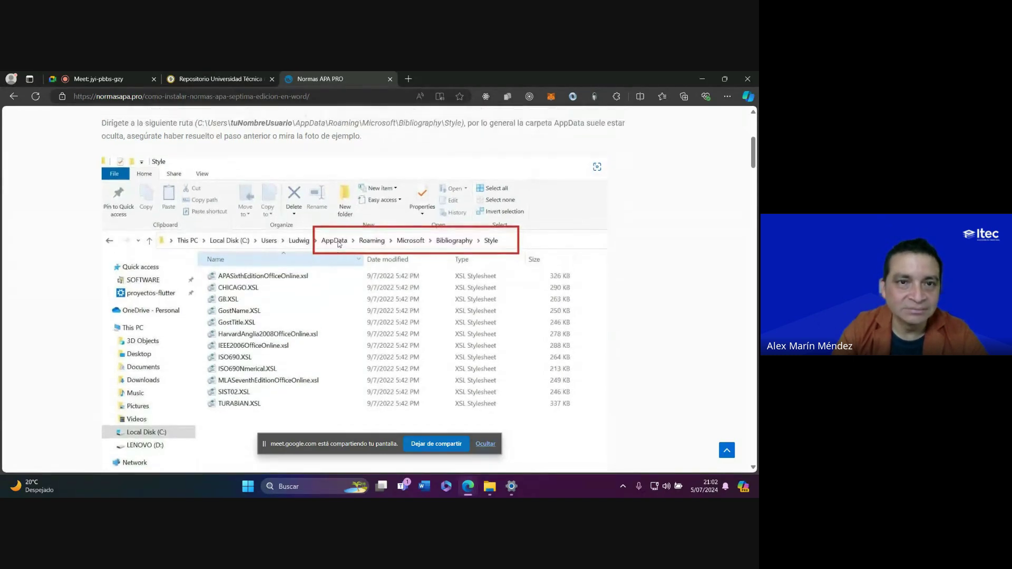
Post the tutorial page's link in the Google Meet chat
click(228, 97)
key(ctrl+c)
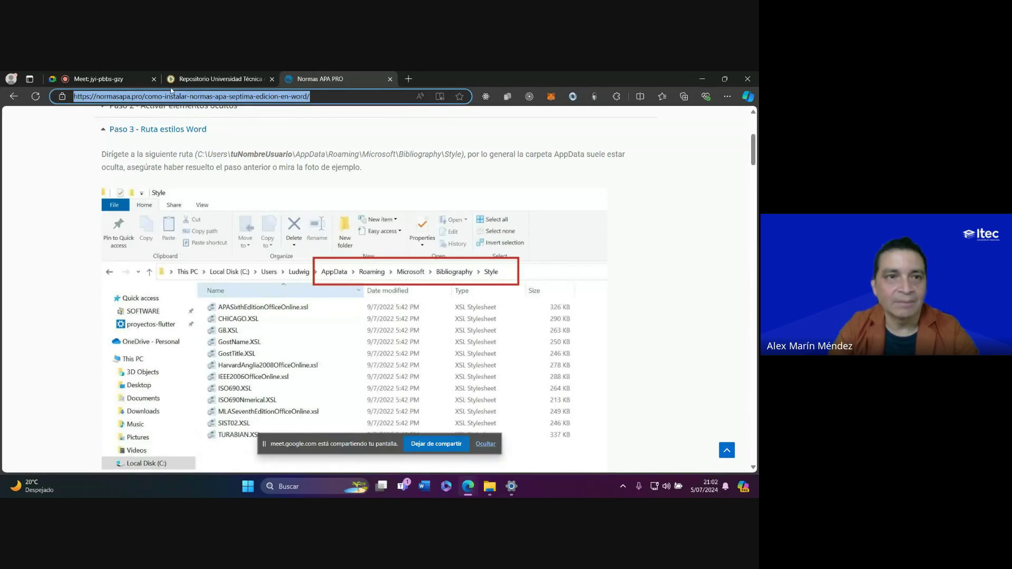
click(130, 79)
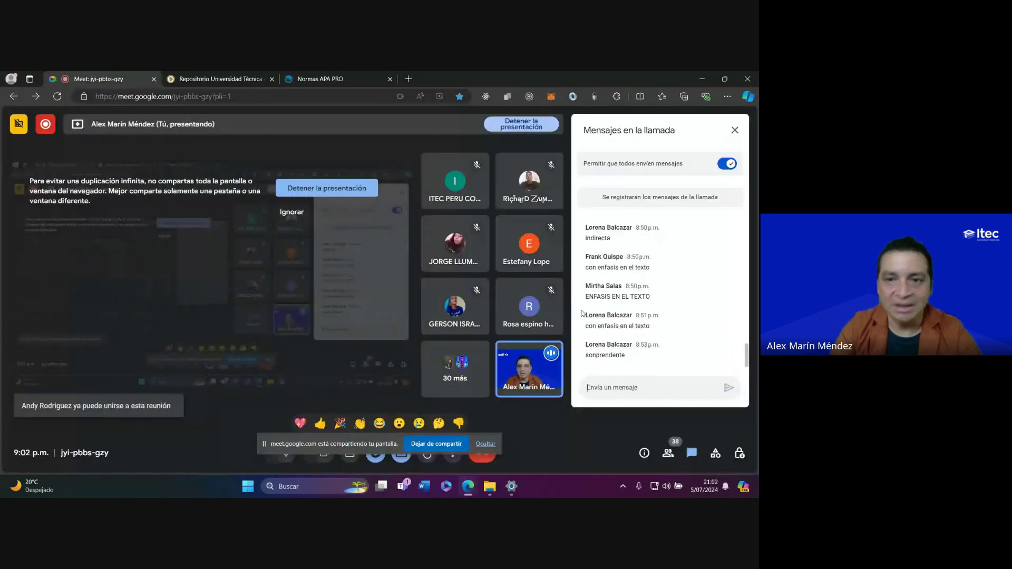
click(603, 389)
key(ctrl+v)
key(Return)
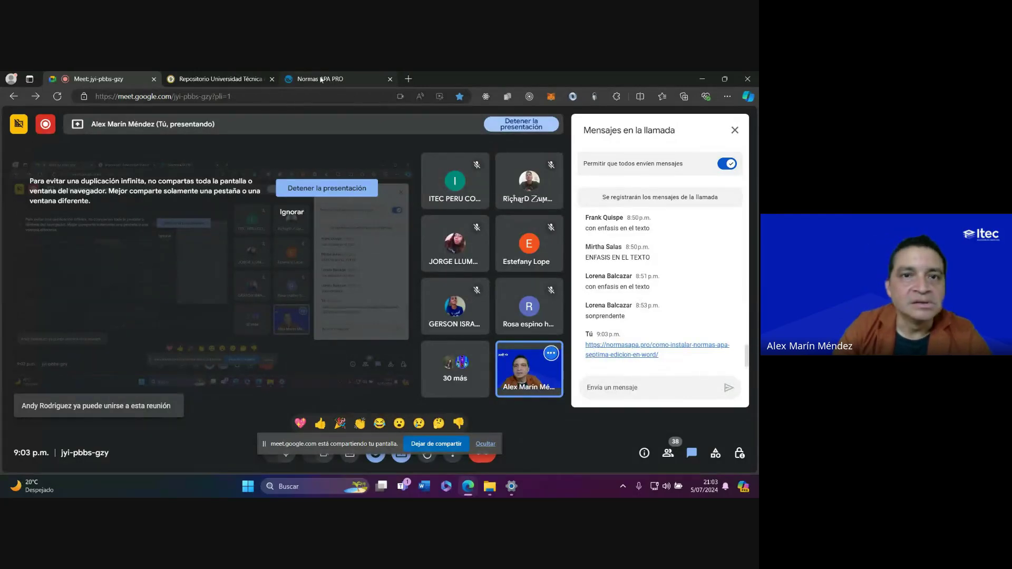
click(321, 79)
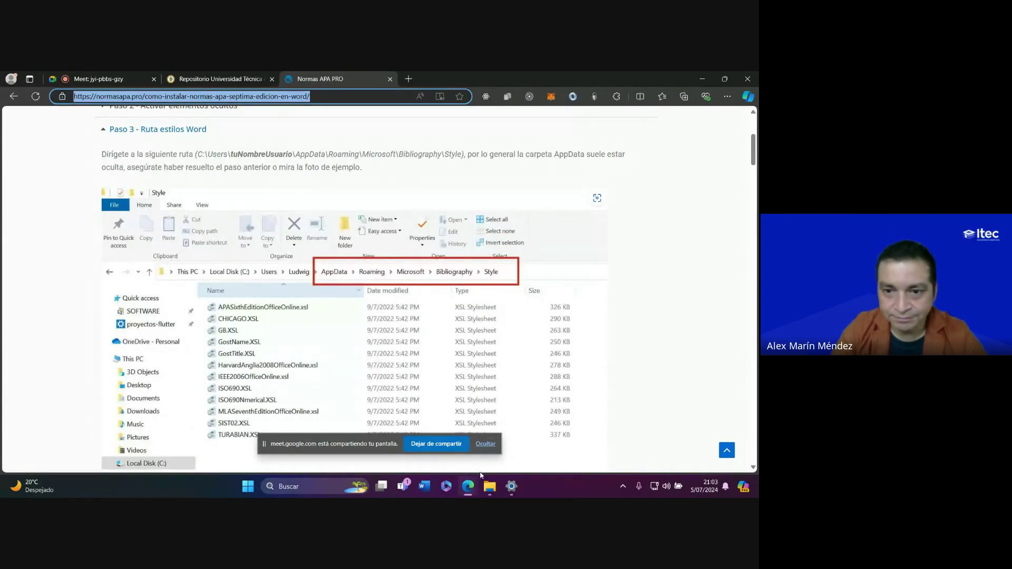
Open AppData\Roaming\Microsoft\Bibliography\Style, listing its 12 XSL stylesheets, and launch Word
mouse_move(488, 484)
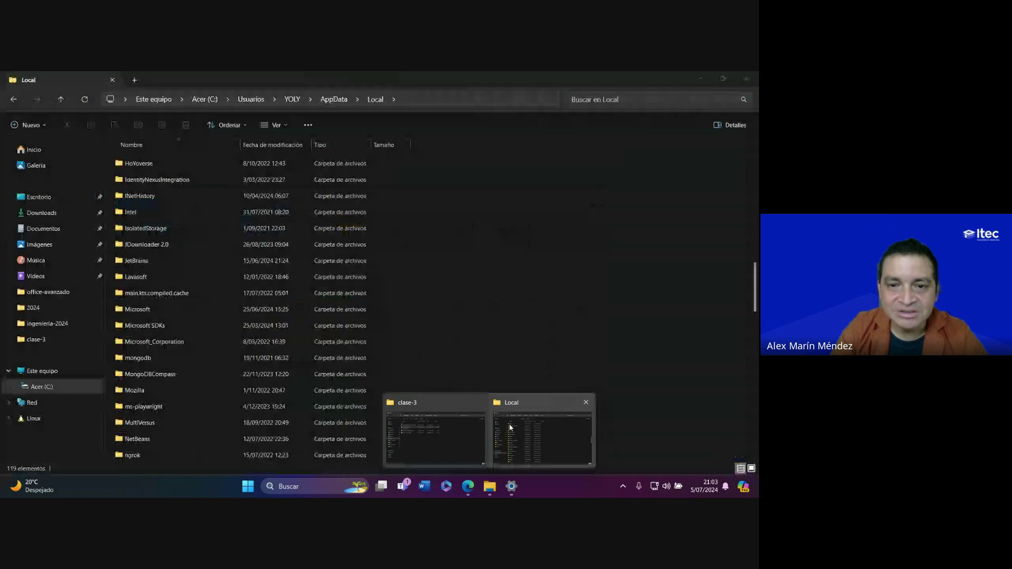
click(522, 448)
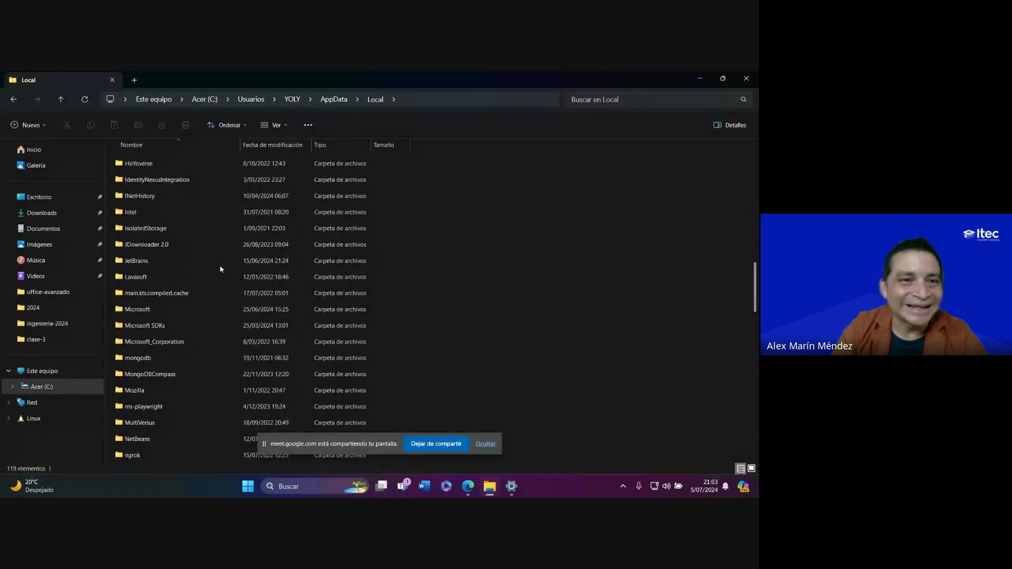
click(334, 99)
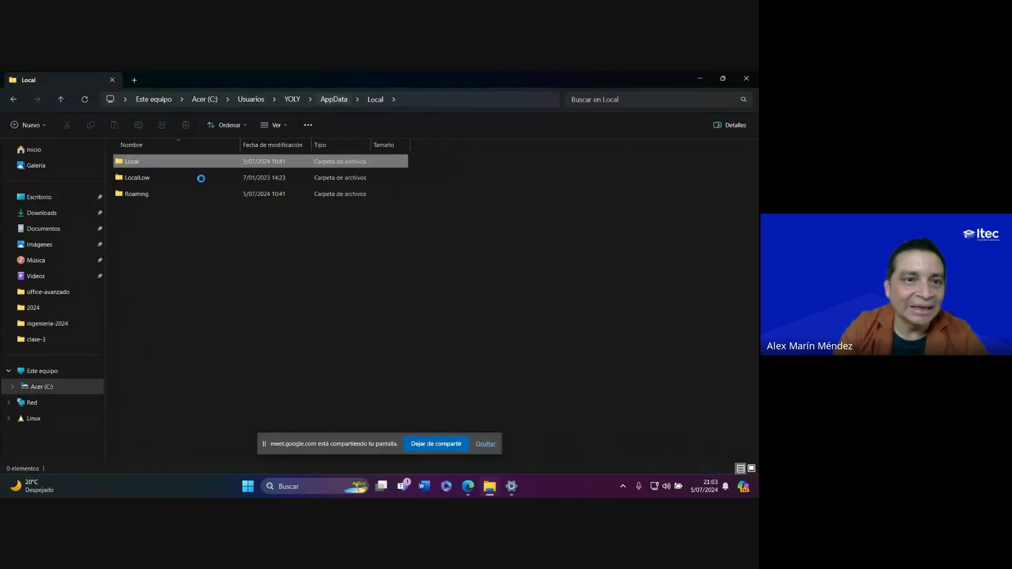
double_click(140, 196)
scroll(173, 377, down, 8)
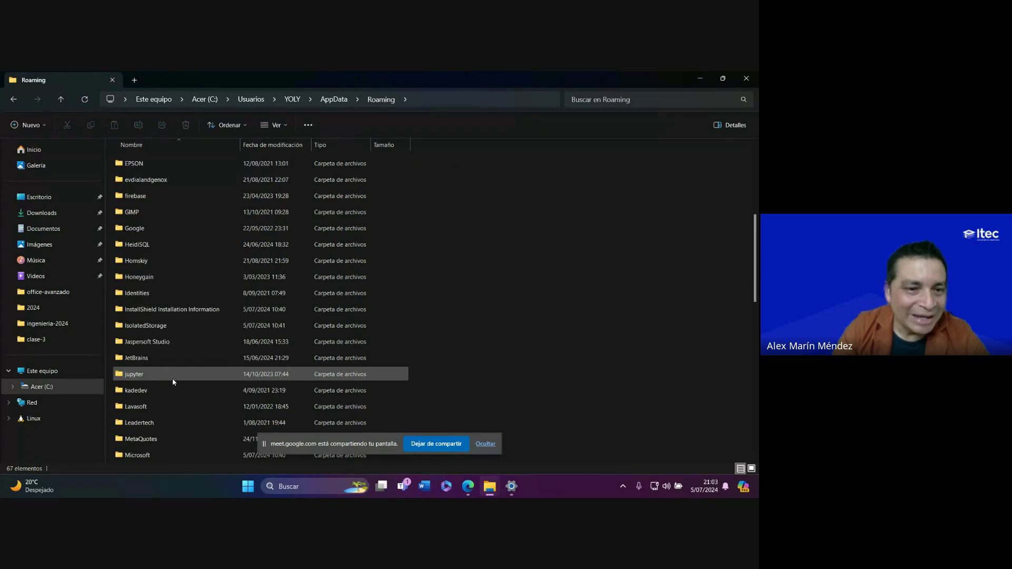
scroll(166, 419, down, 3)
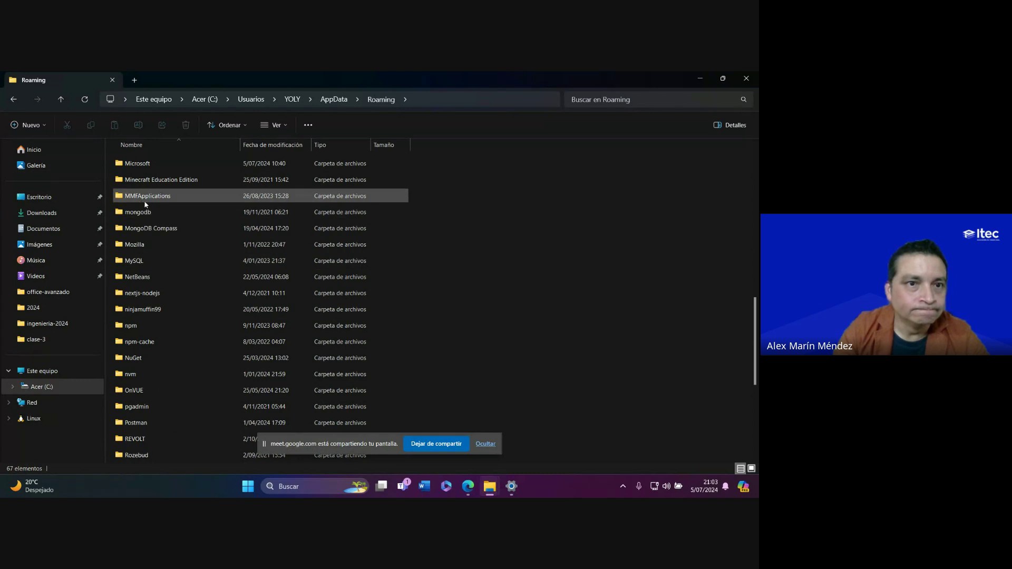
double_click(145, 208)
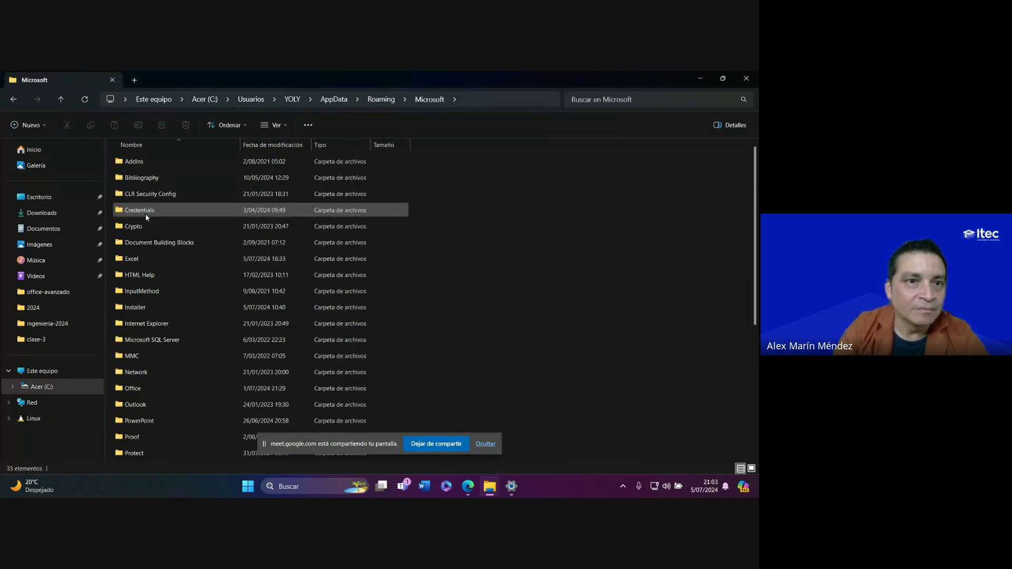
double_click(149, 180)
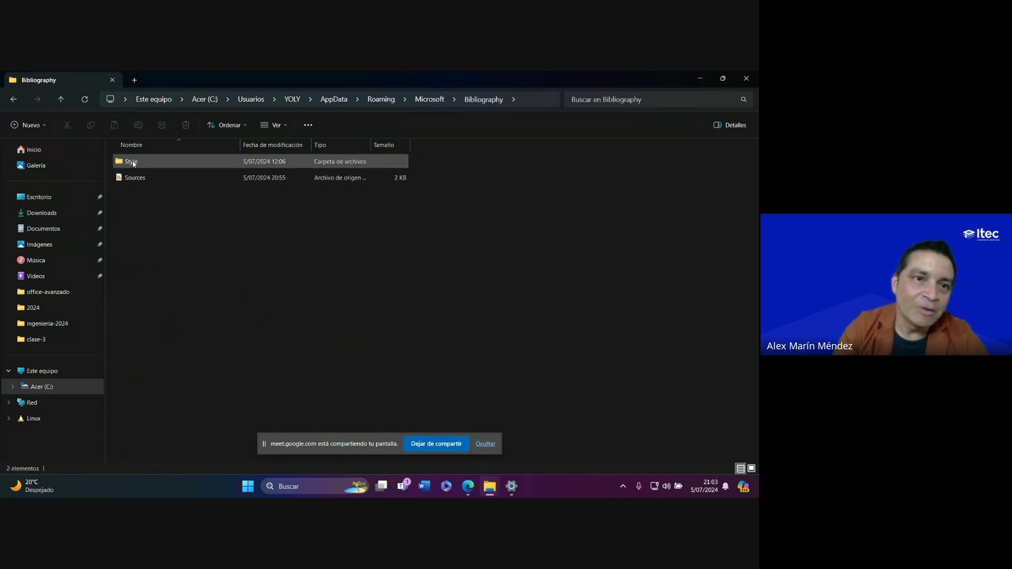
double_click(133, 164)
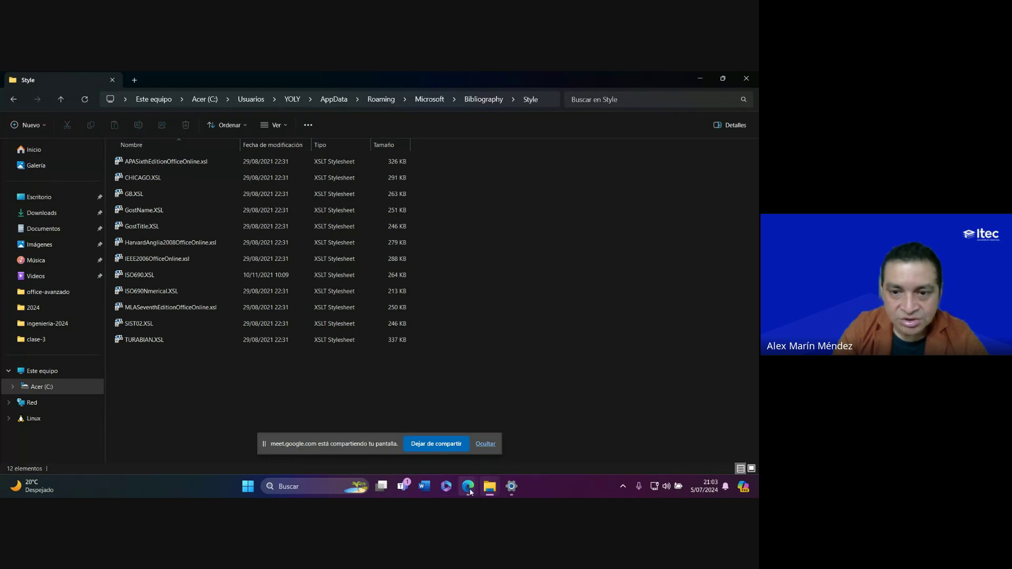
click(425, 490)
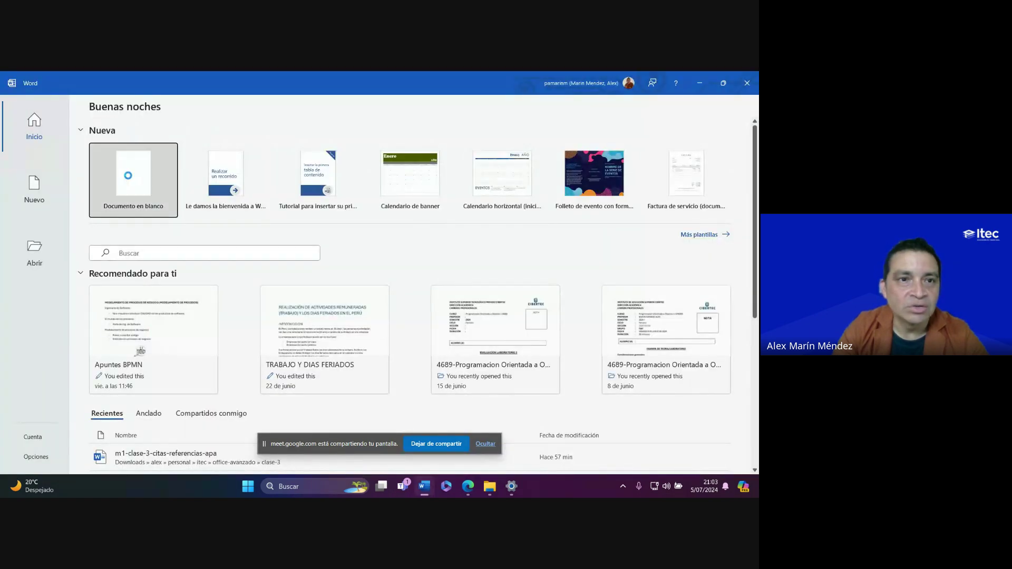
Create a blank document and review the Estilo list of citation styles, leaving APA set
click(130, 179)
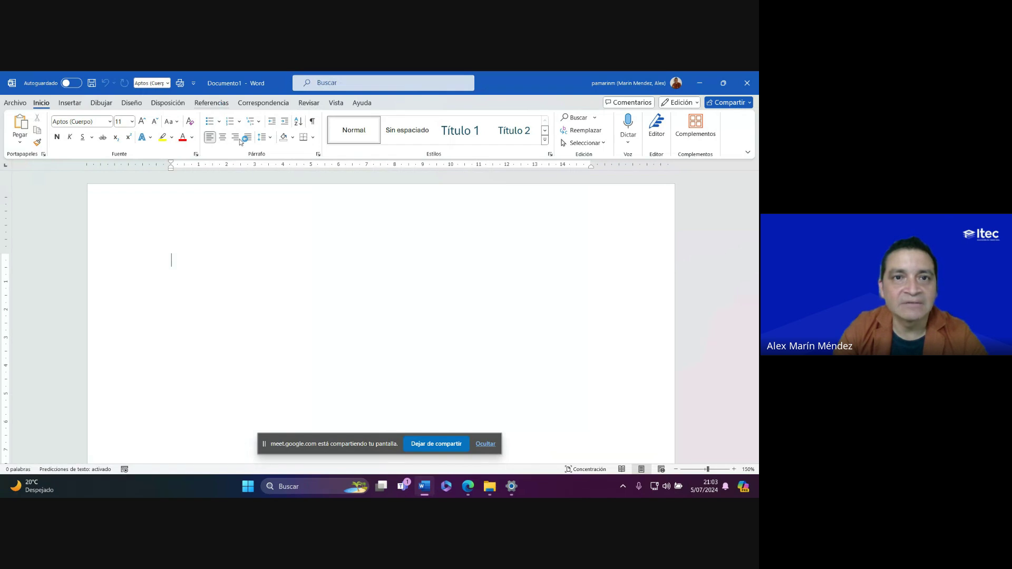
click(212, 102)
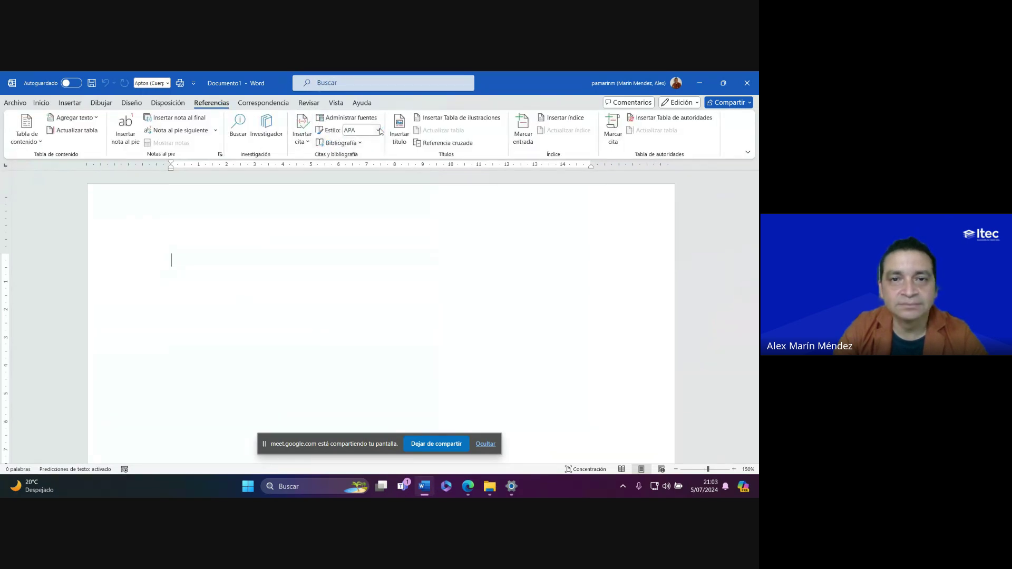
click(378, 131)
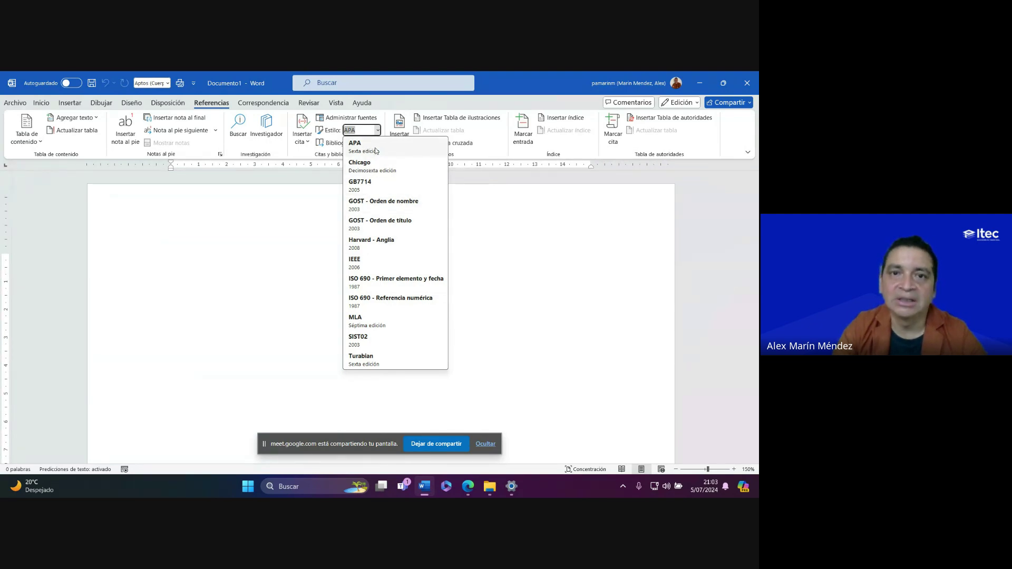
click(478, 373)
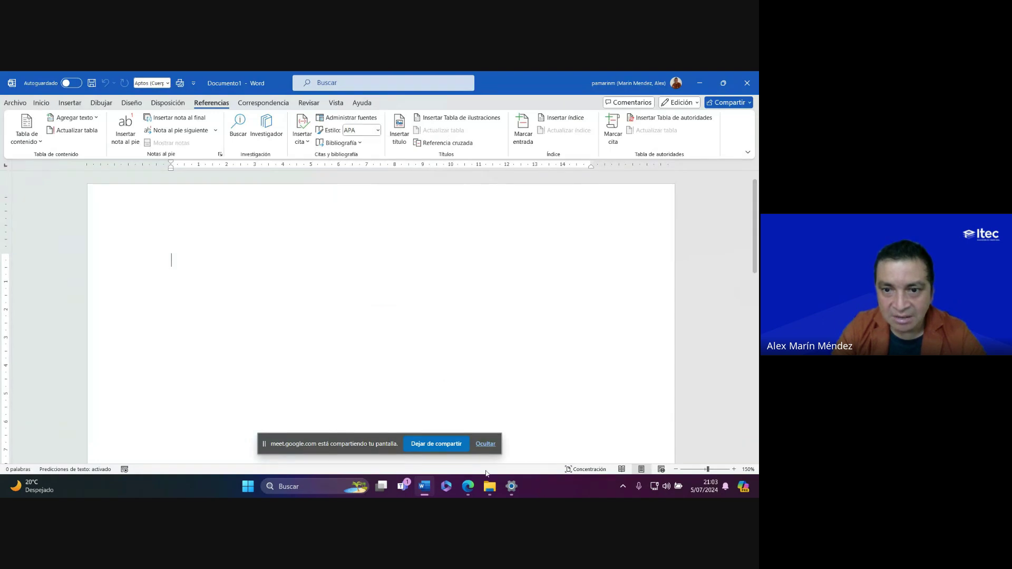
Minimize Word and bring the Explorer Style folder window back to the front
mouse_move(490, 486)
click(435, 428)
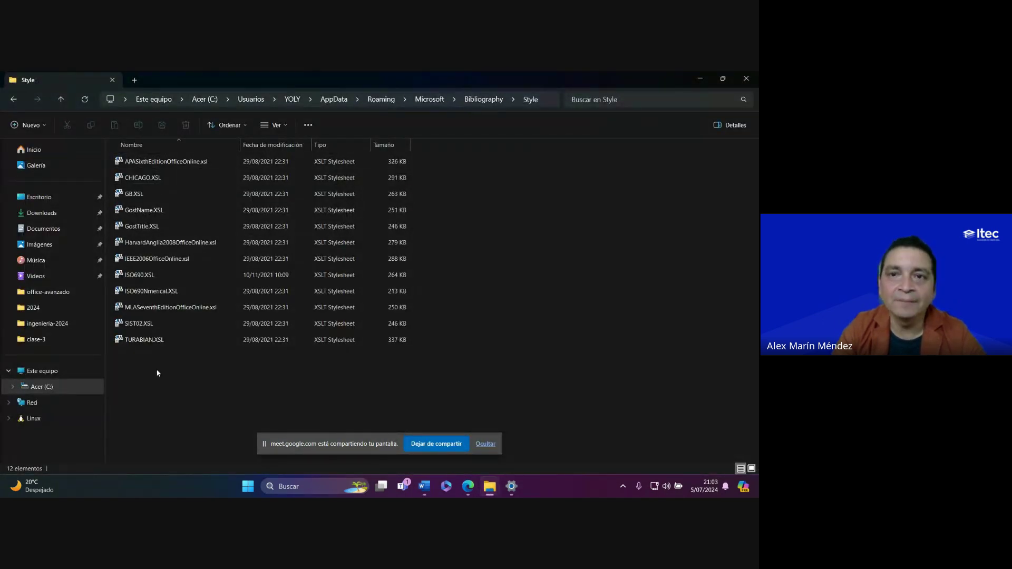
click(424, 487)
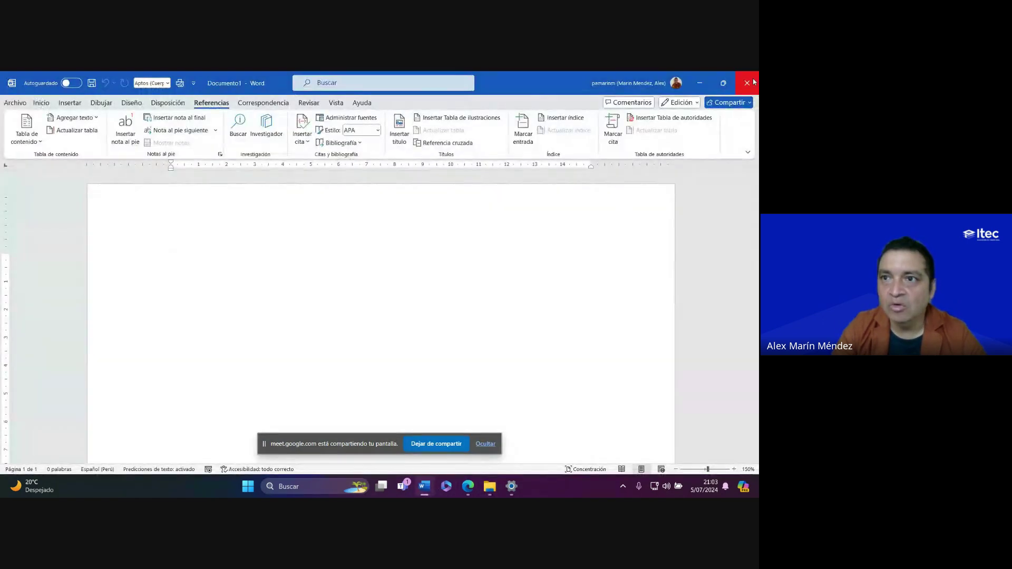
click(424, 486)
click(157, 365)
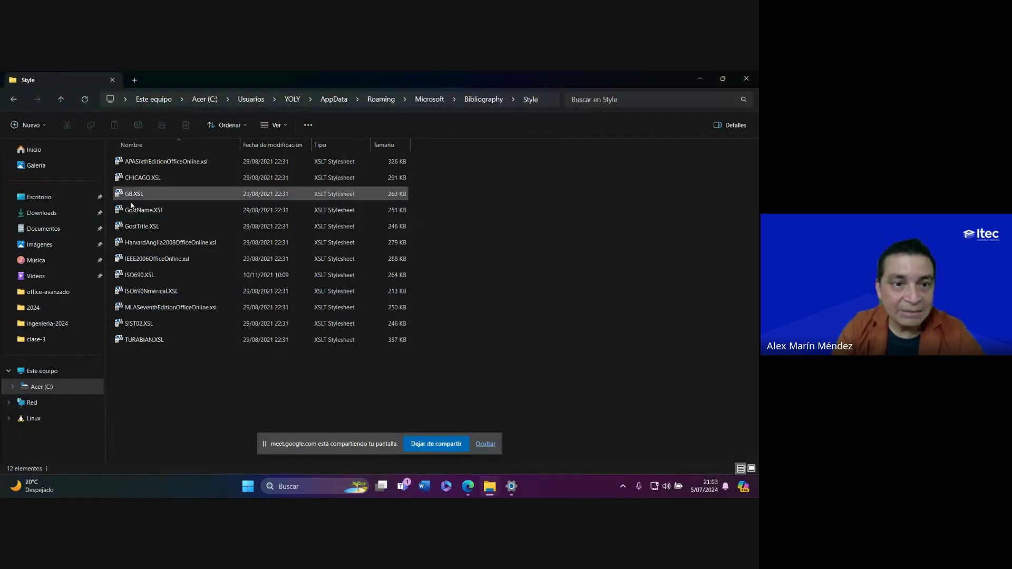
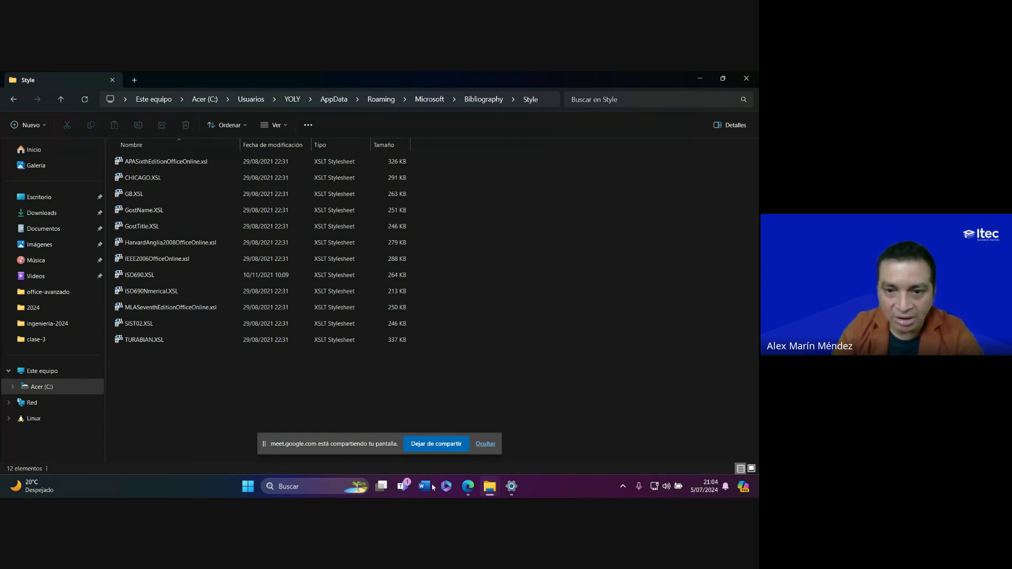
Copy APASeventhEdition.xsl from clase-3 into the Bibliography Style folder and launch Word
mouse_move(484, 491)
click(433, 430)
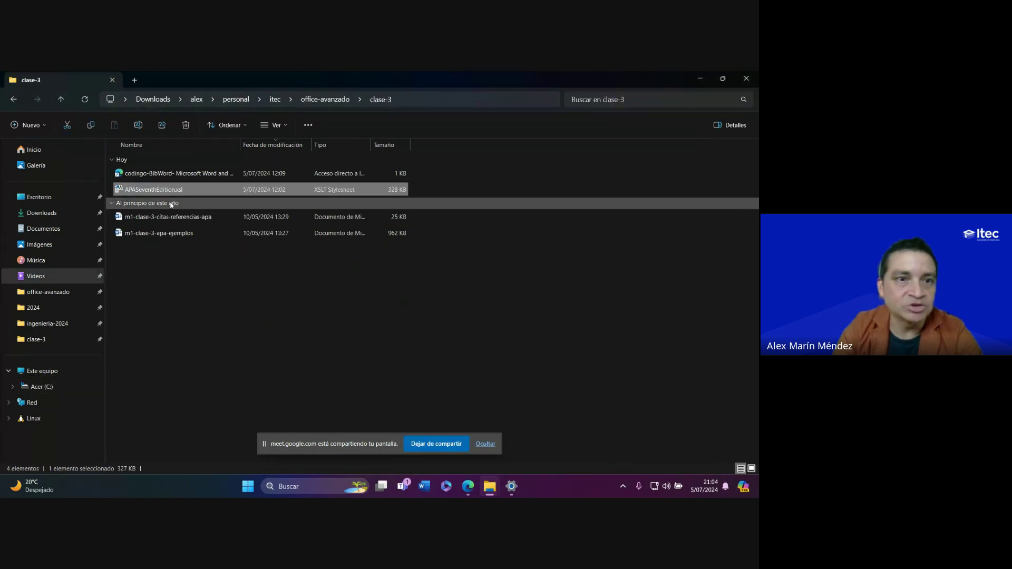
mouse_move(490, 488)
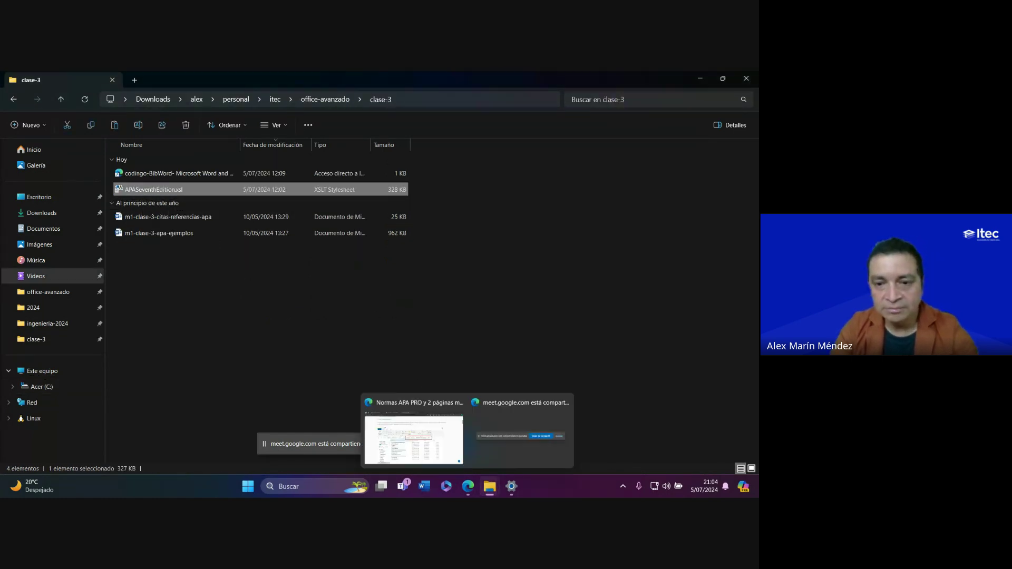
click(532, 443)
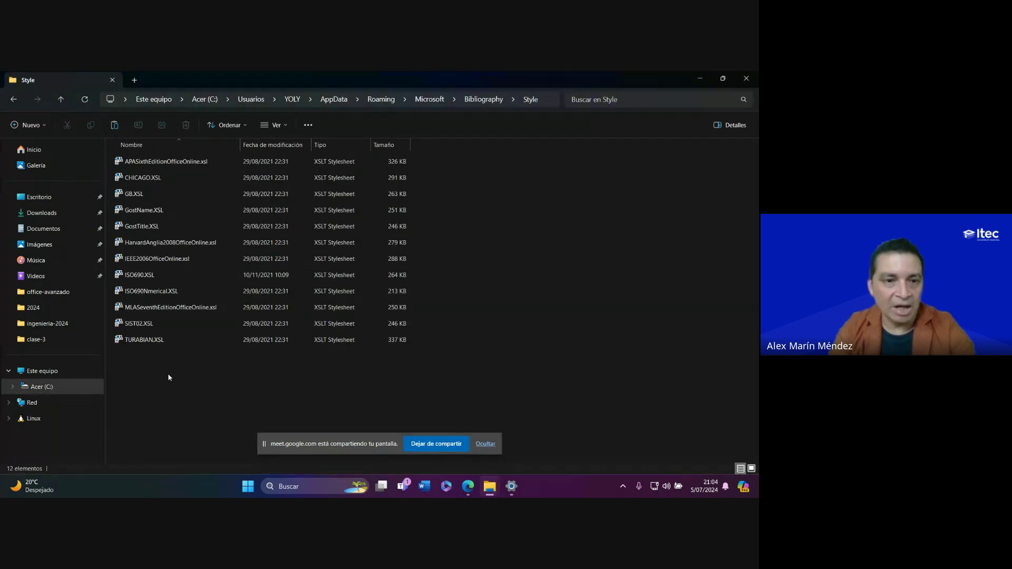
key(ctrl+v)
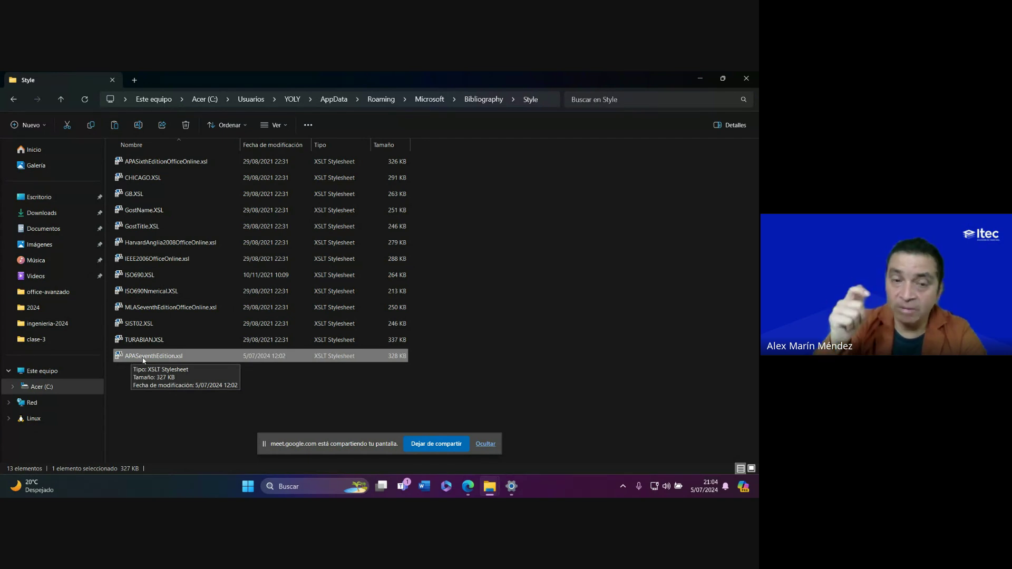
drag(201, 384, 132, 158)
click(168, 428)
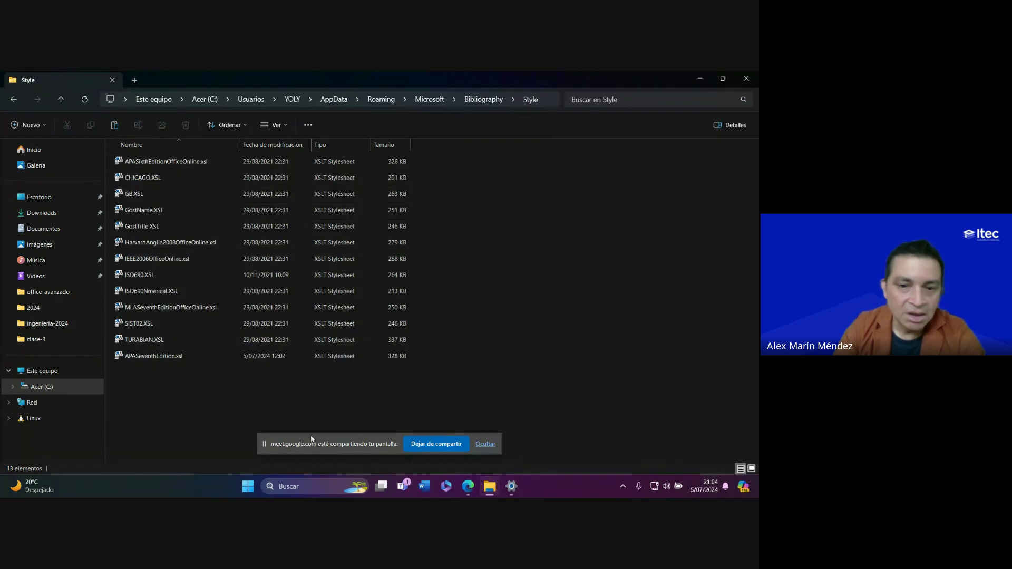
click(427, 490)
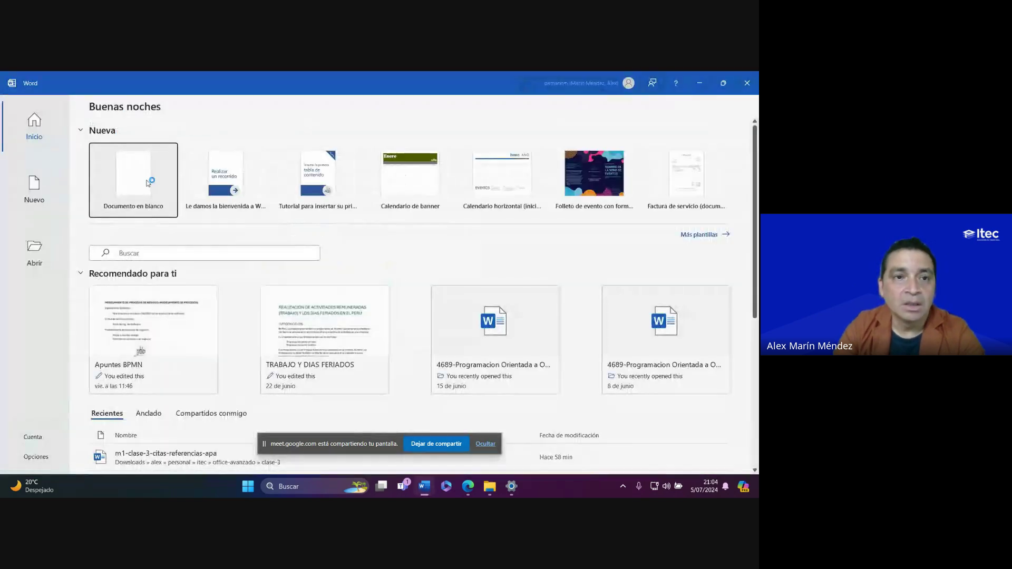
Start a blank document and confirm APA Séptima edición appears among the Referencias citation styles
click(143, 181)
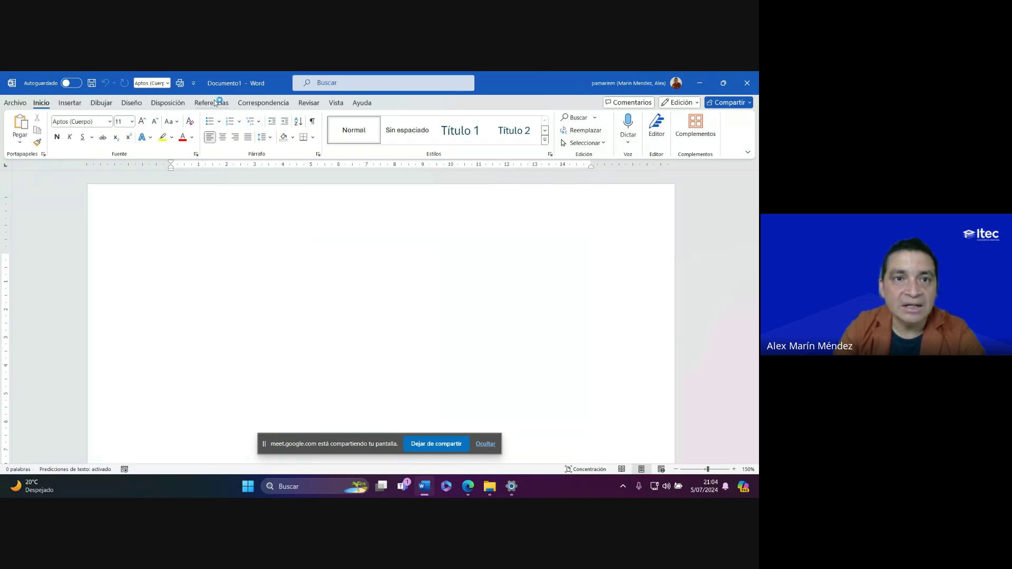
click(214, 102)
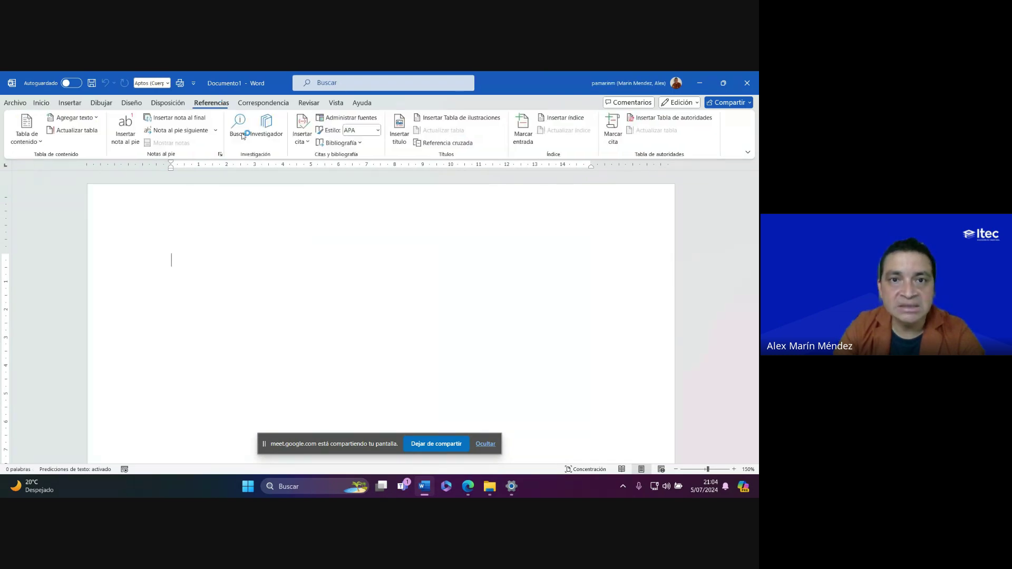
click(378, 133)
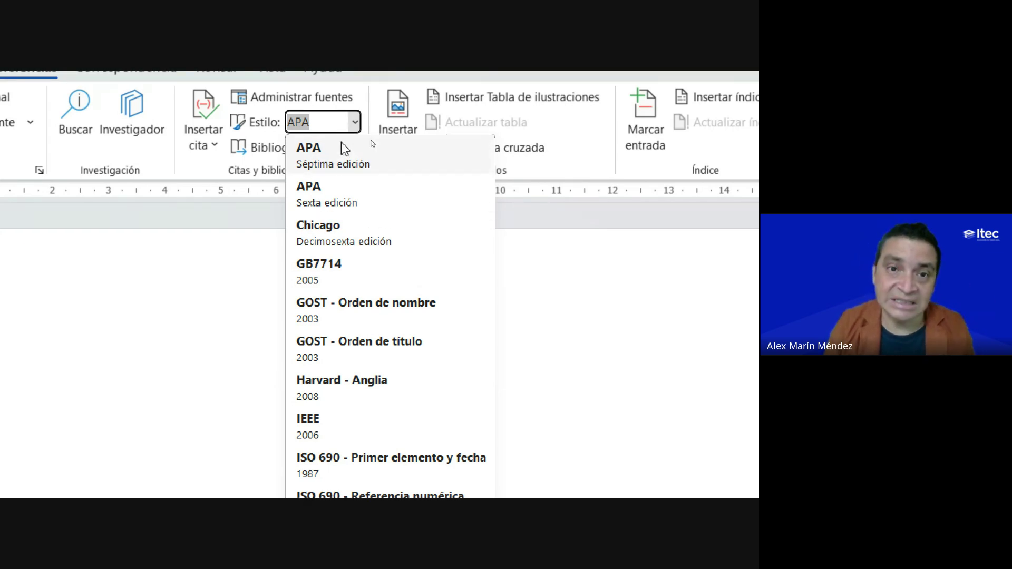
click(597, 304)
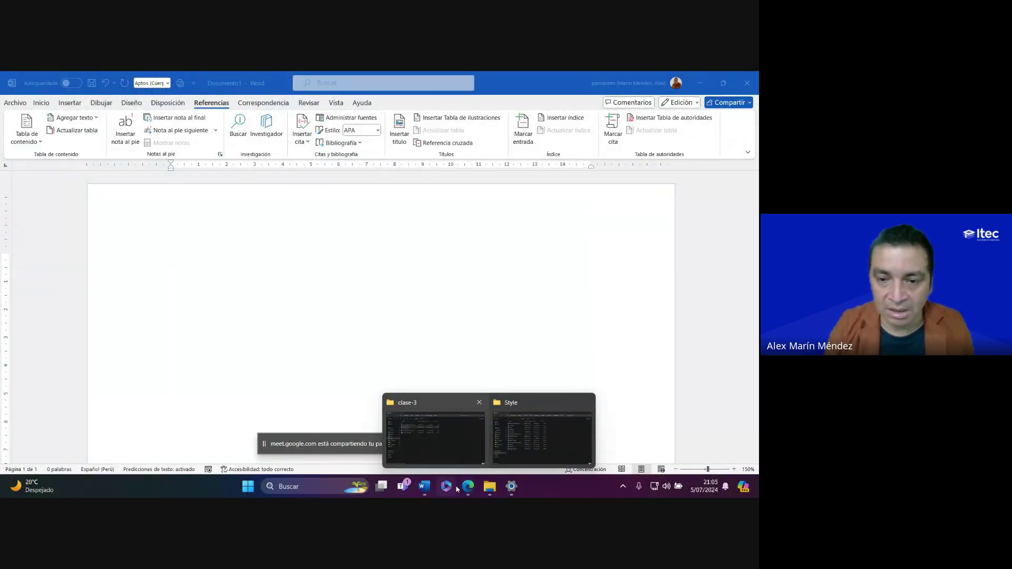
mouse_move(468, 486)
click(390, 406)
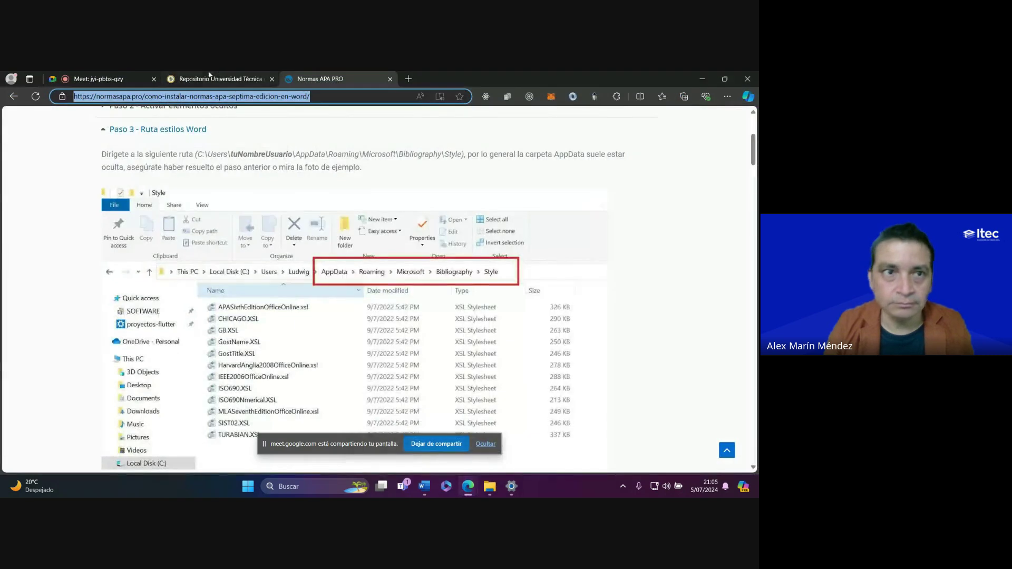
click(115, 79)
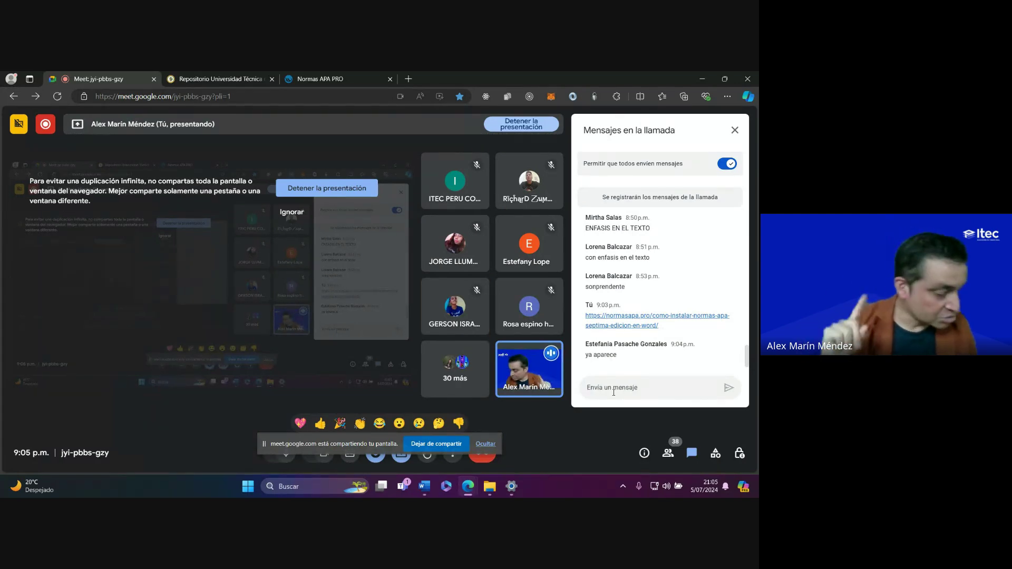
Type the METODOLOGIA and CONCLUSIONES headings in capitals with an empty line between them
click(425, 487)
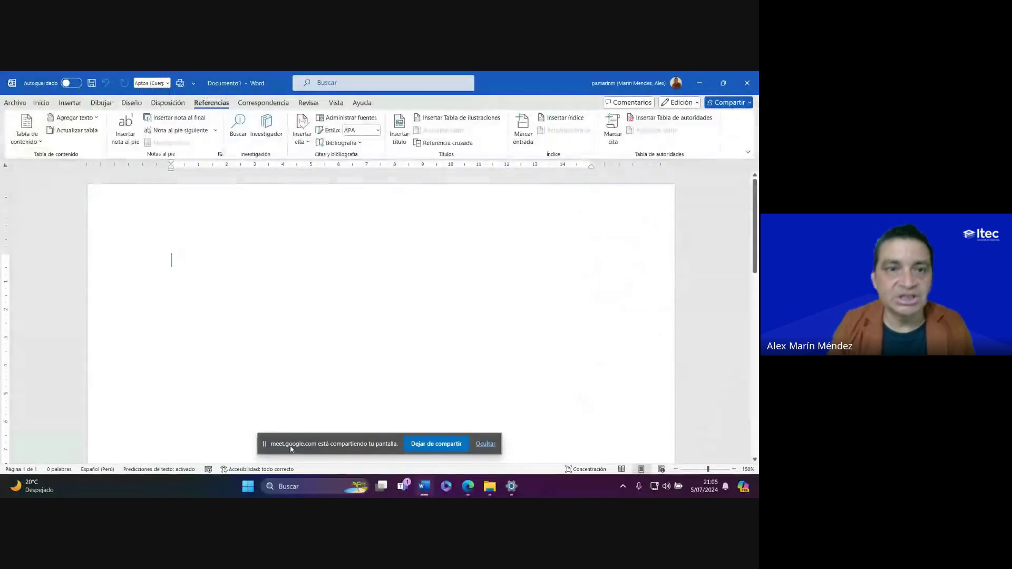
key(Caps_Lock)
text(METODOLOGIA  )
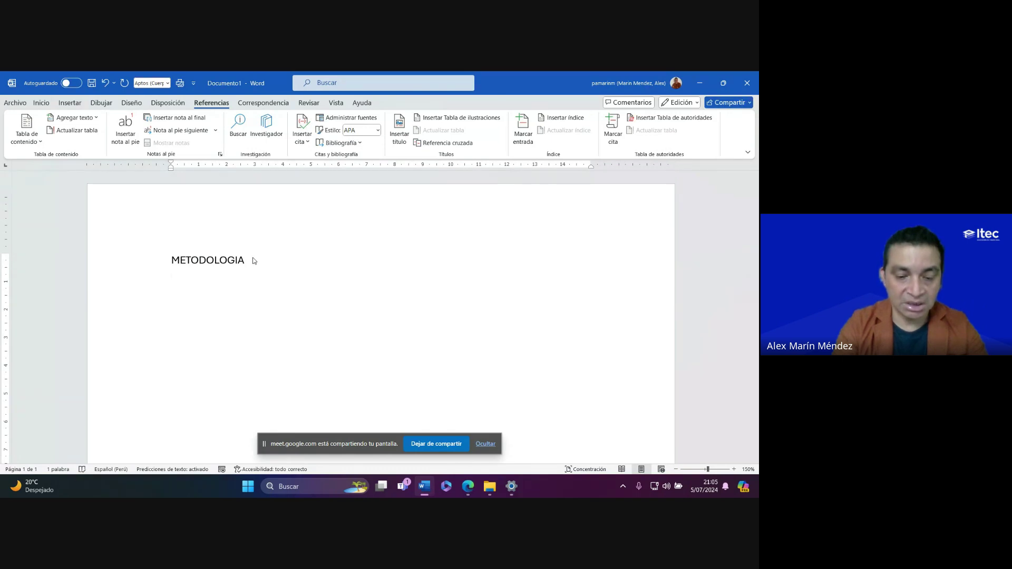
text(CONCLUSIONES)
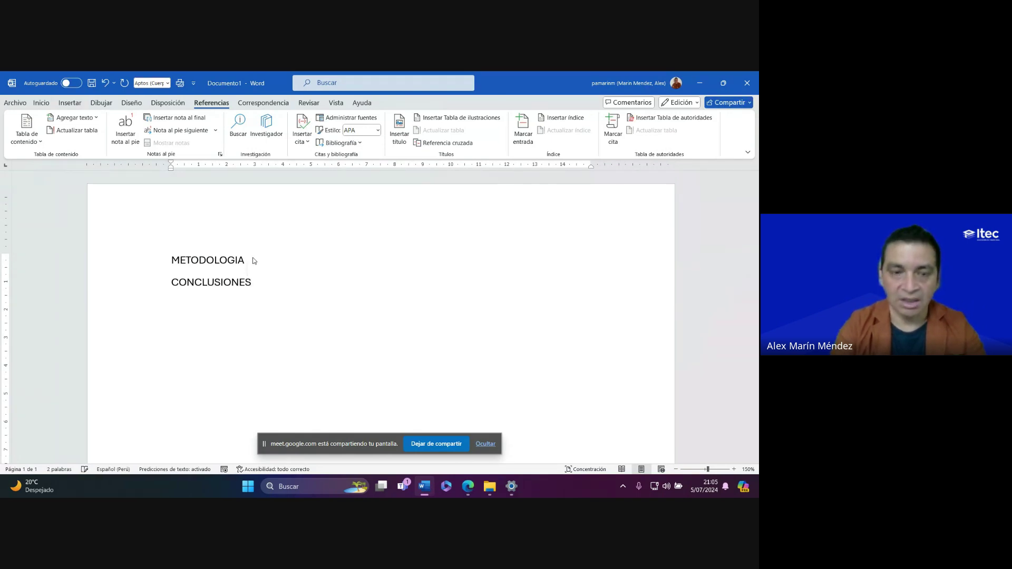
key(Up)
key(Return)
key(Caps_Lock)
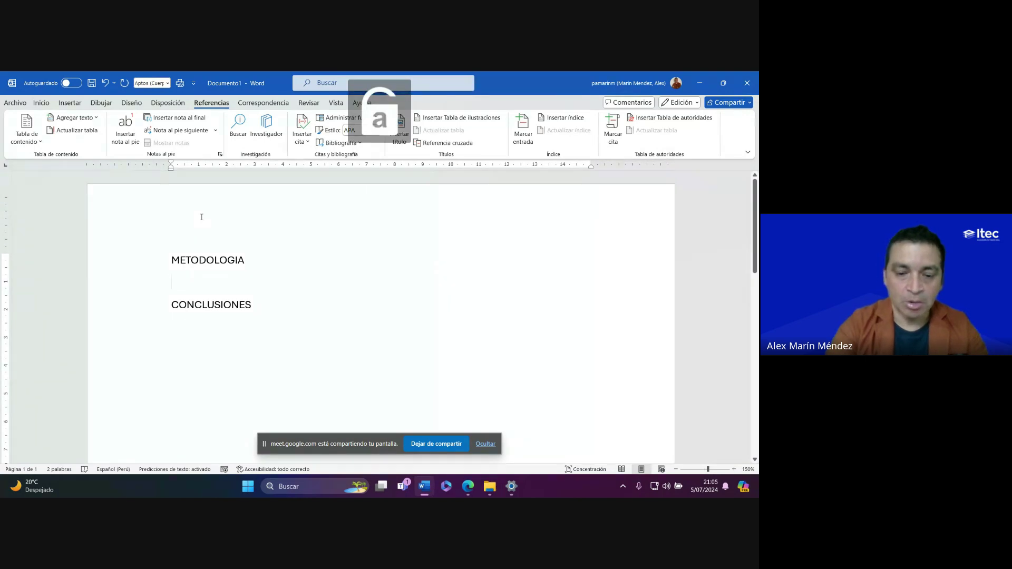
Generate three sample paragraphs with =rand(3,5) and fix the missing space in 'documento.Para'
text(=rran)
key(BackSpace)
key(BackSpace)
key(BackSpace)
text(and)
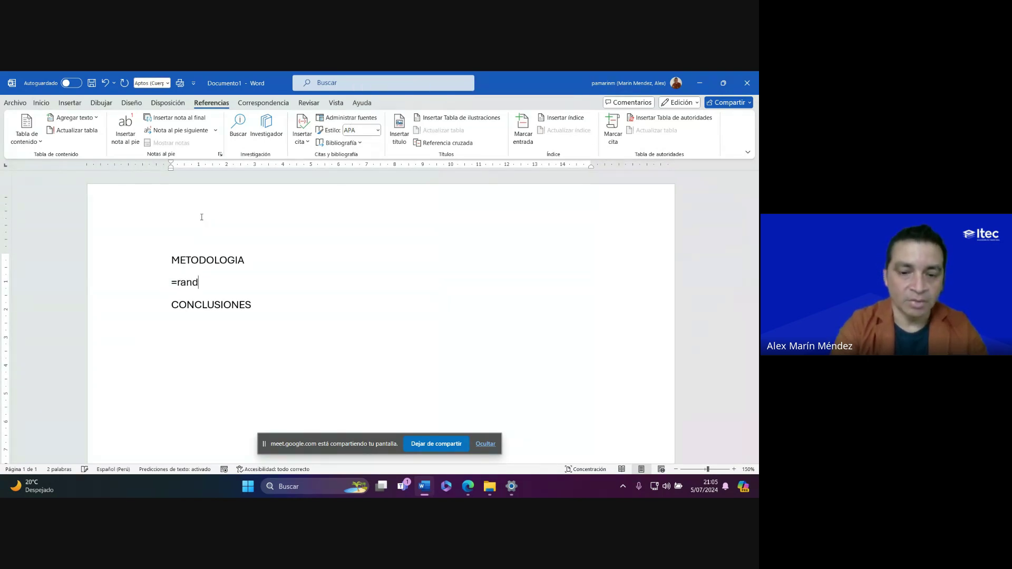
text((3(3,5))
key(Return)
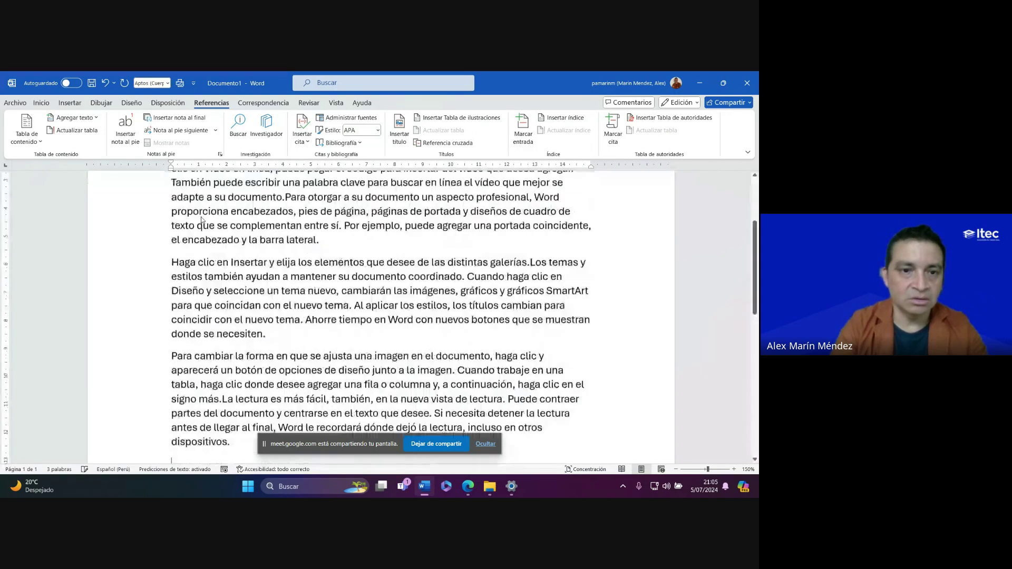
scroll(237, 274, down, 3)
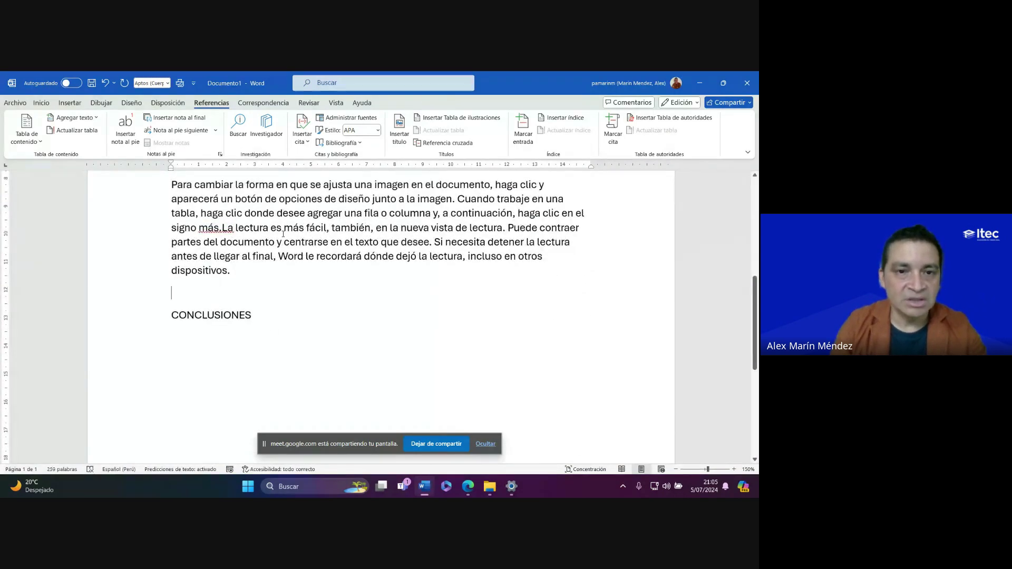
scroll(283, 234, up, 5)
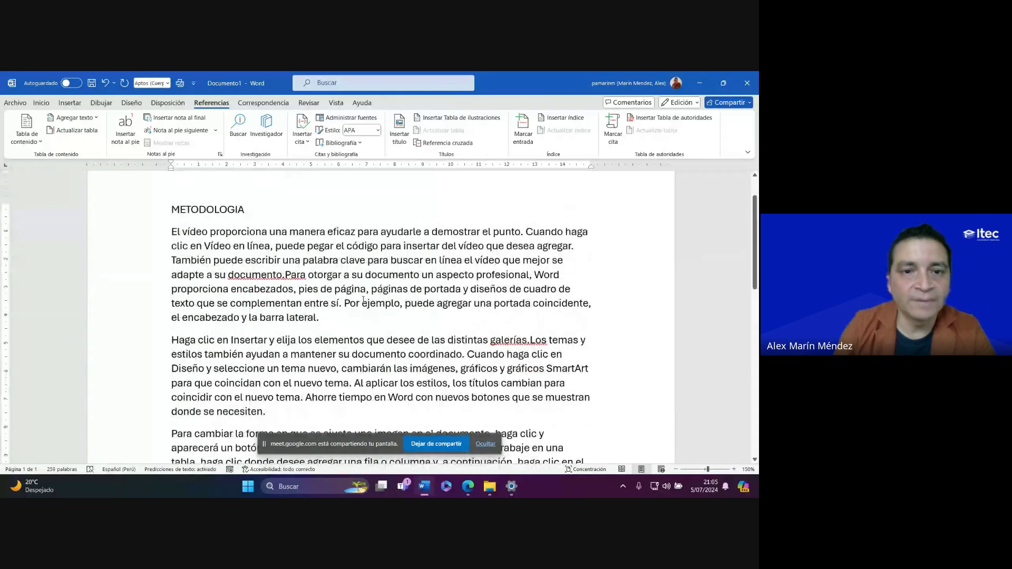
click(266, 275)
click(253, 289)
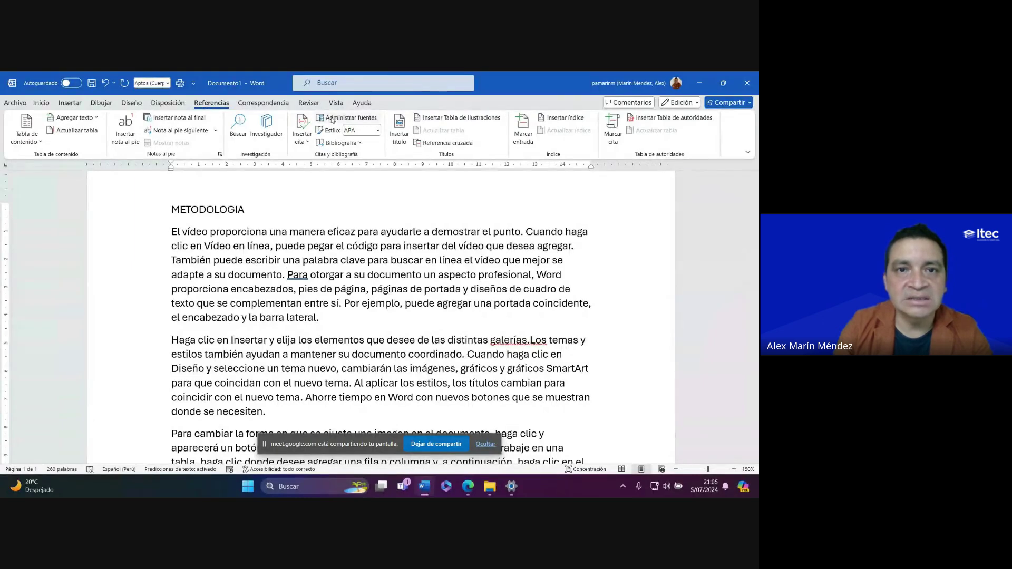
In Administrar fuentes, copy the contaminated-water book and the Milei source into the current list
click(304, 140)
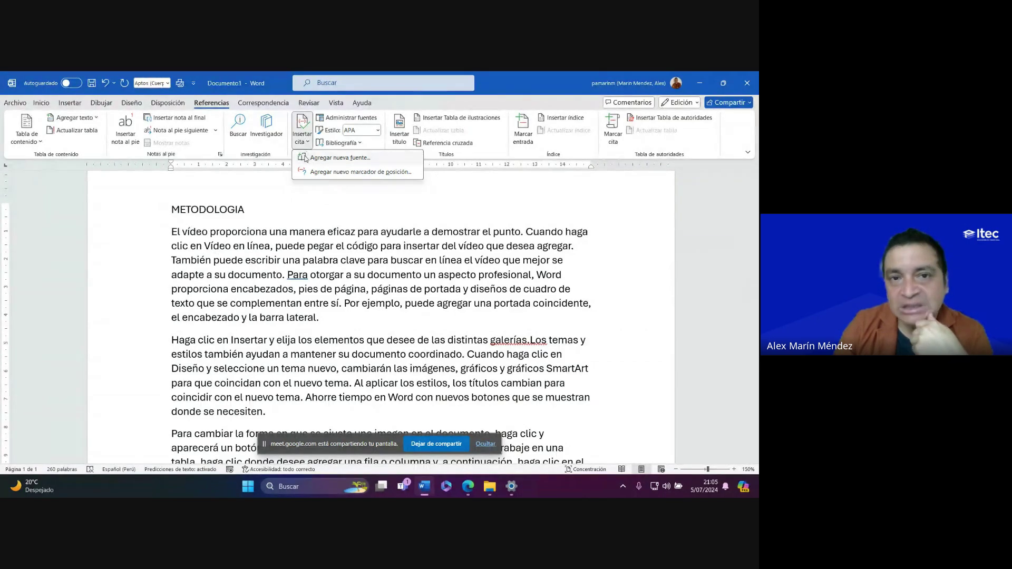
click(338, 120)
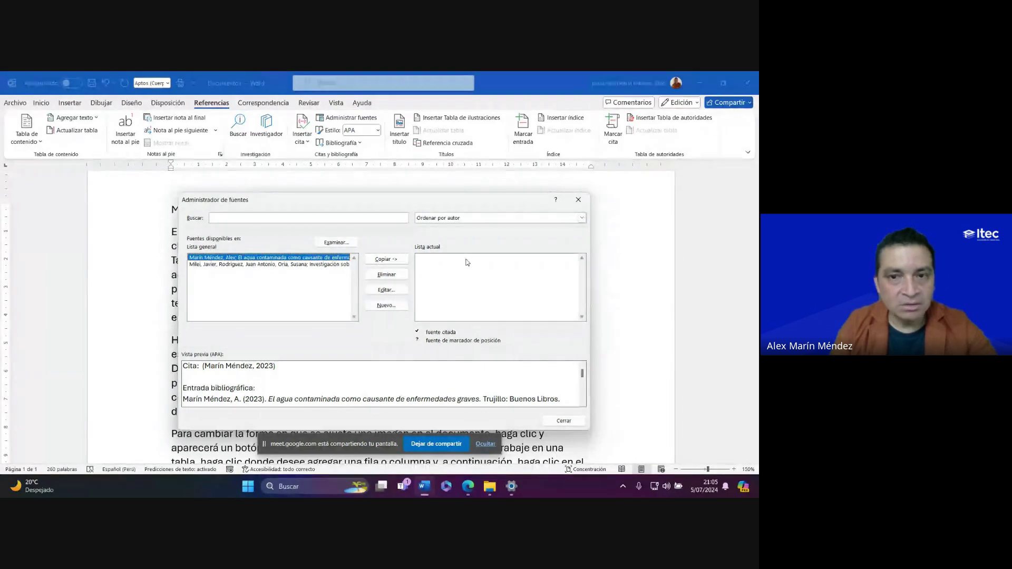
drag(409, 237, 591, 348)
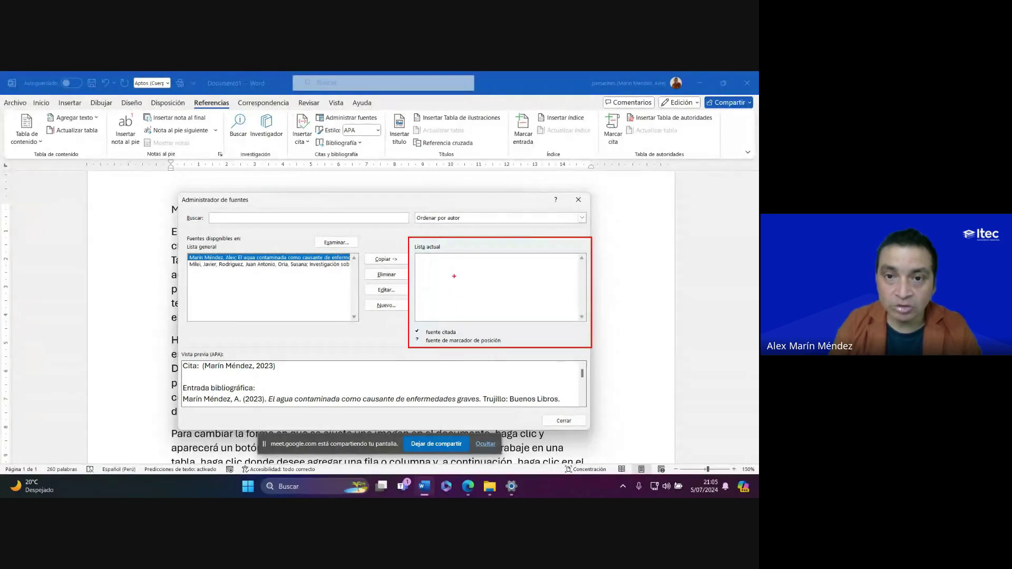
mouse_move(423, 261)
mouse_down()
mouse_move(434, 266)
mouse_move(424, 285)
mouse_move(444, 310)
mouse_up()
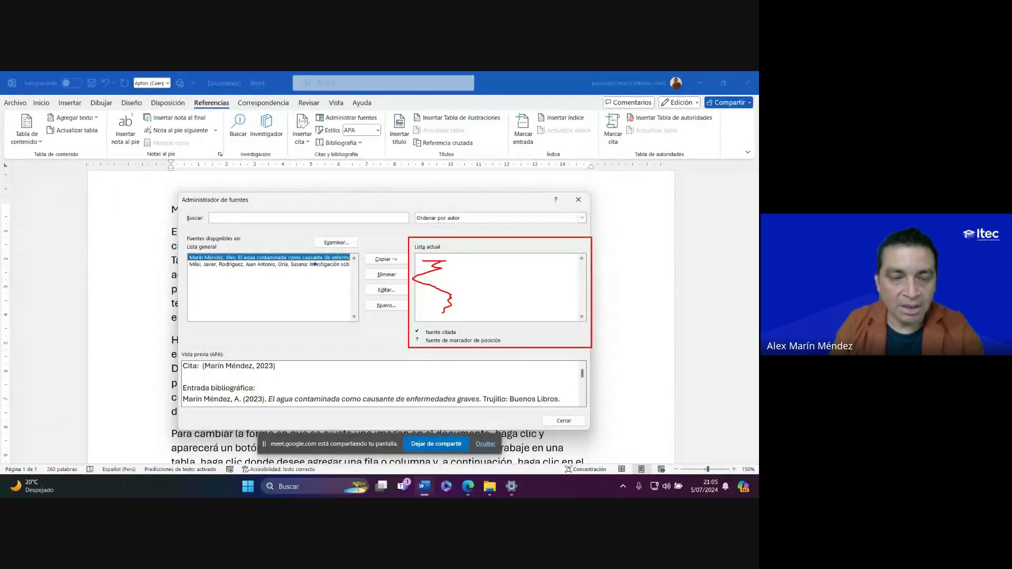
mouse_move(308, 240)
mouse_down()
mouse_move(223, 234)
mouse_move(182, 287)
mouse_move(315, 301)
mouse_move(363, 271)
mouse_up()
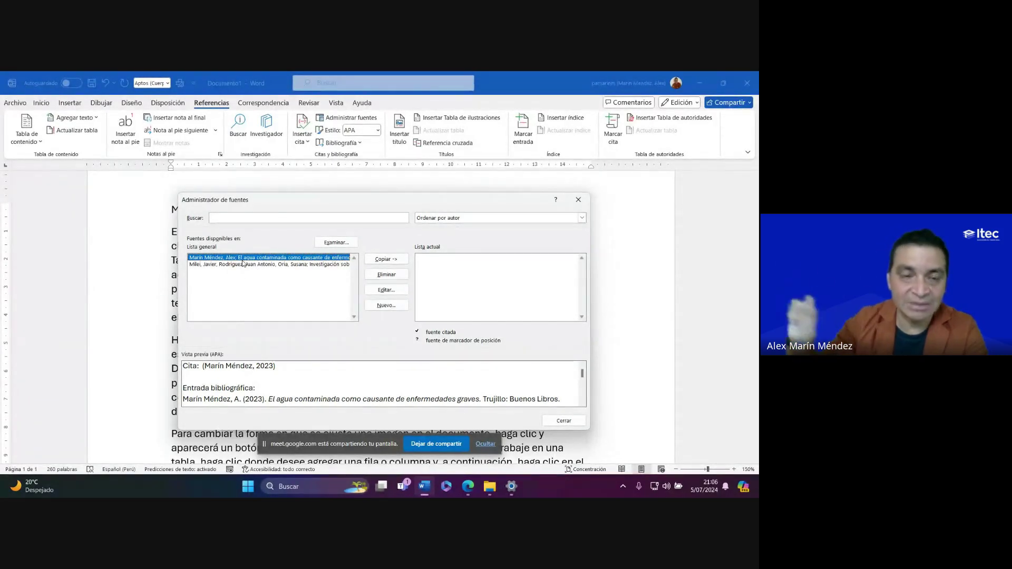
click(384, 259)
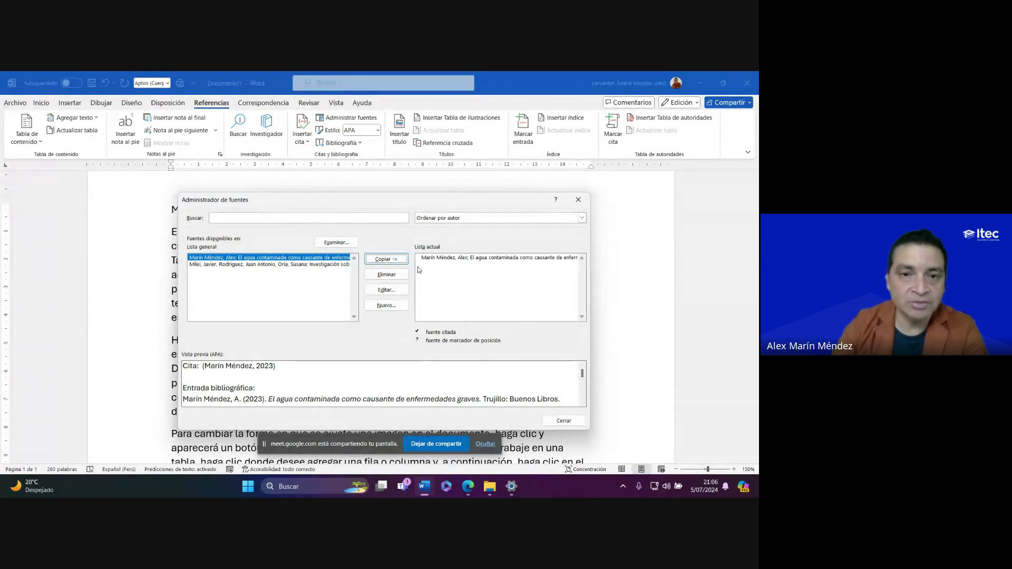
click(349, 265)
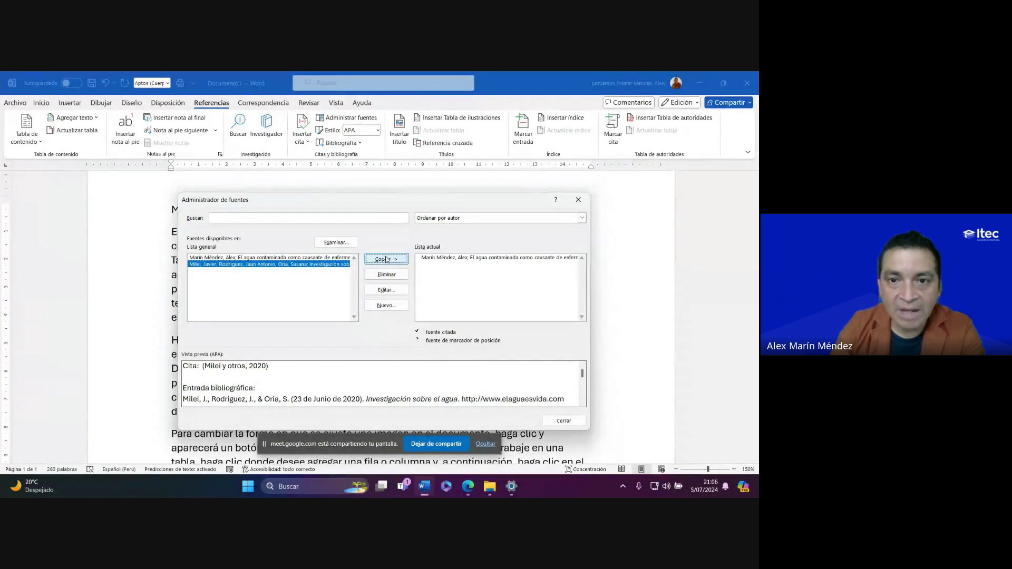
click(387, 259)
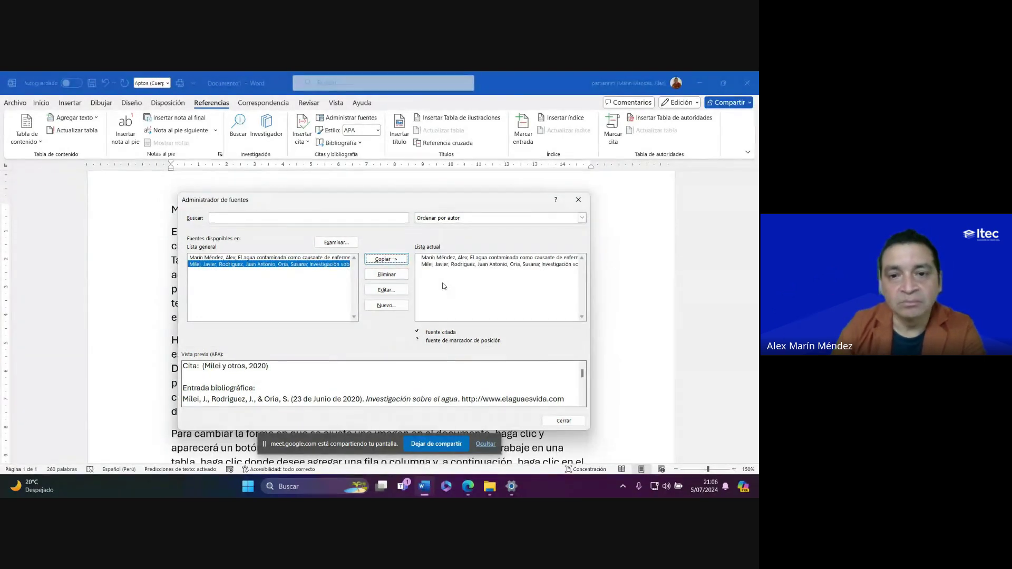
click(563, 421)
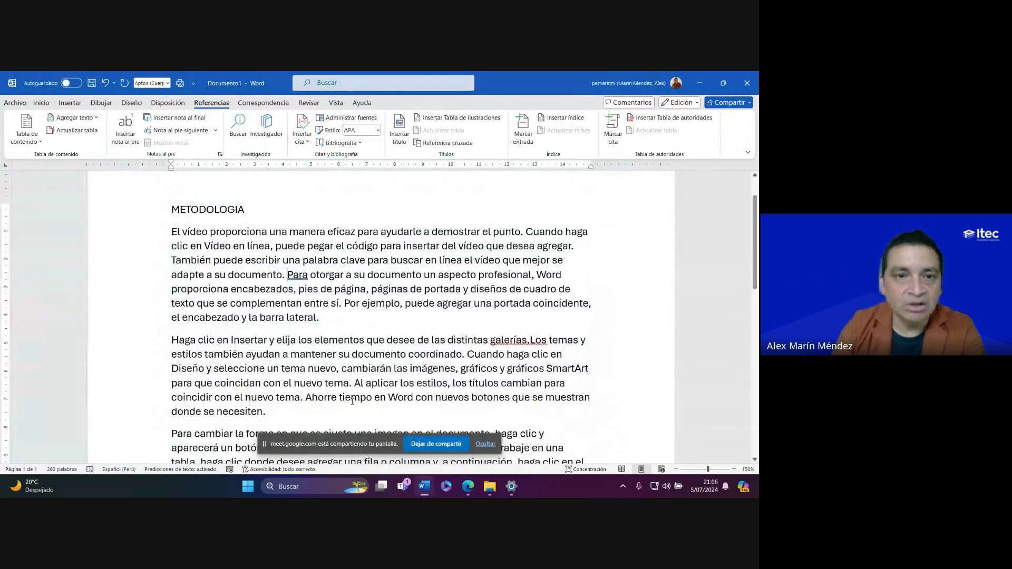
Confirm APA Séptima edición is the selected citation style
click(302, 138)
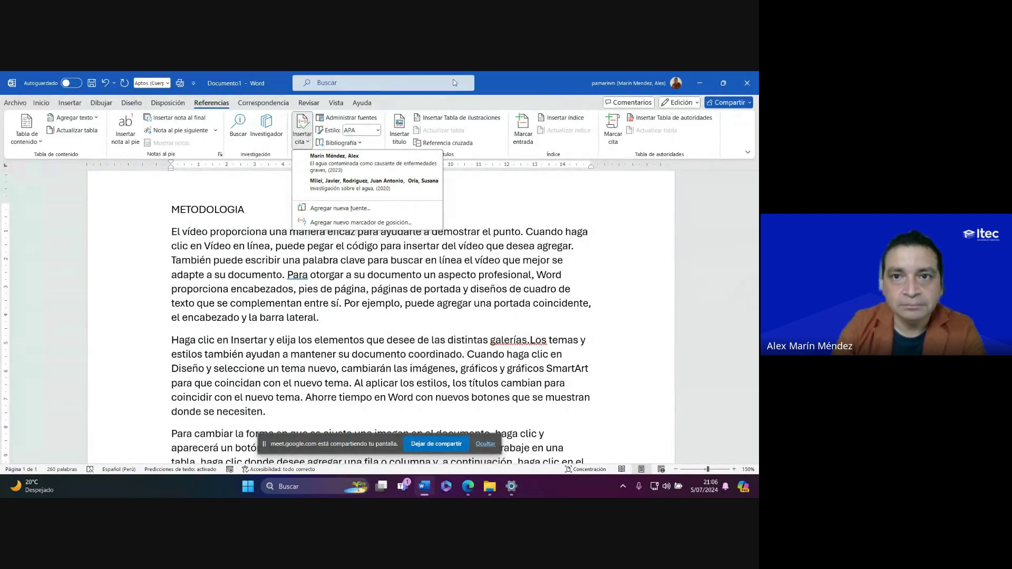
key(Escape)
click(378, 130)
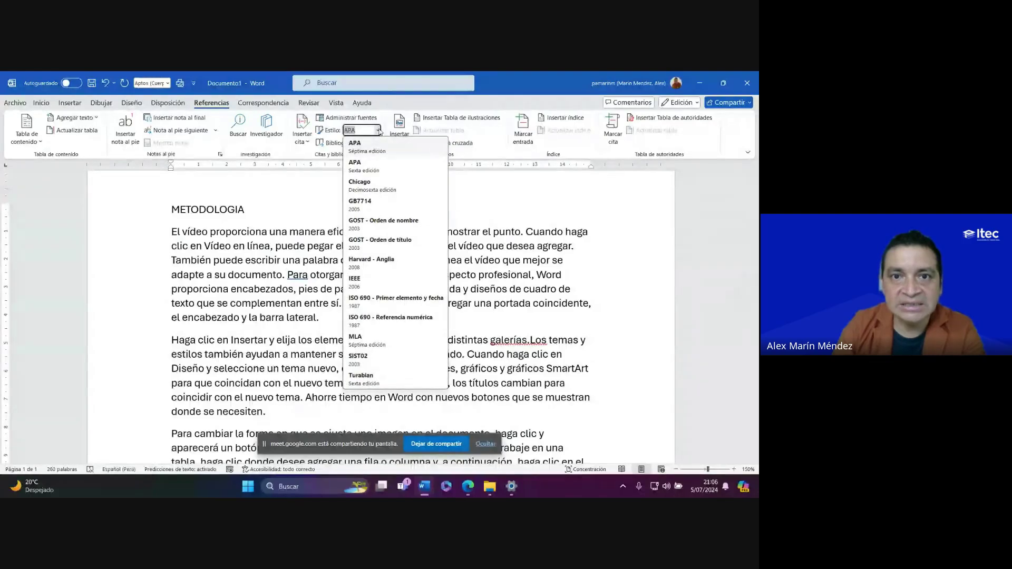
click(362, 150)
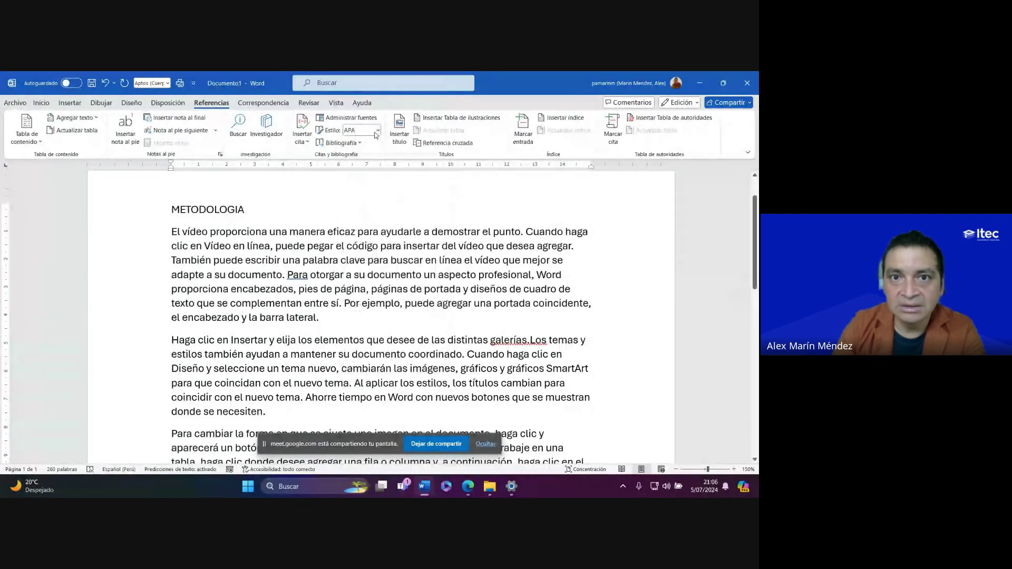
click(378, 130)
click(363, 151)
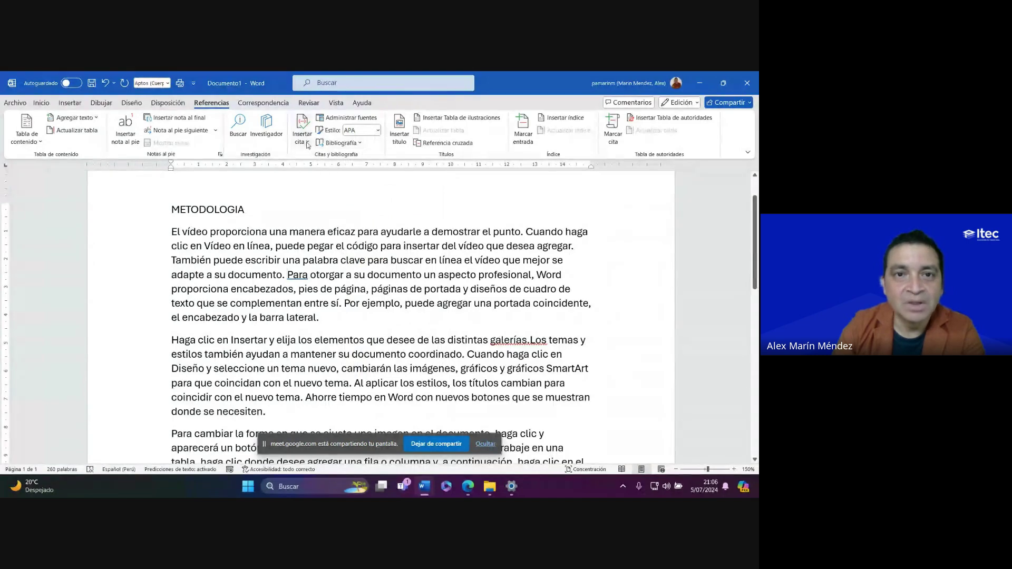
Cite Marín Méndez 2023 after 'documento' and Milei y otros 2020 after 'nuevo'
click(304, 141)
click(295, 274)
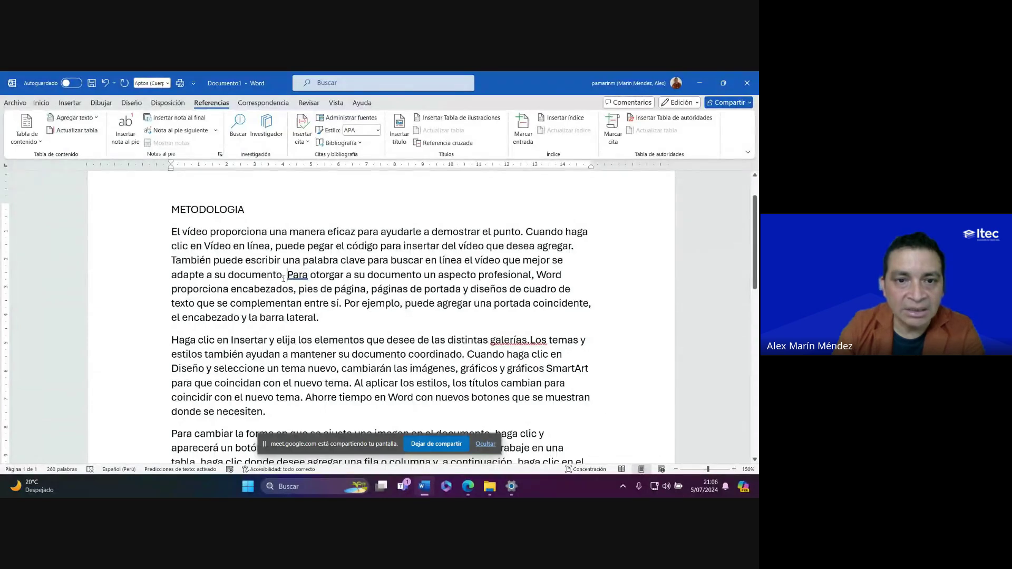
click(301, 142)
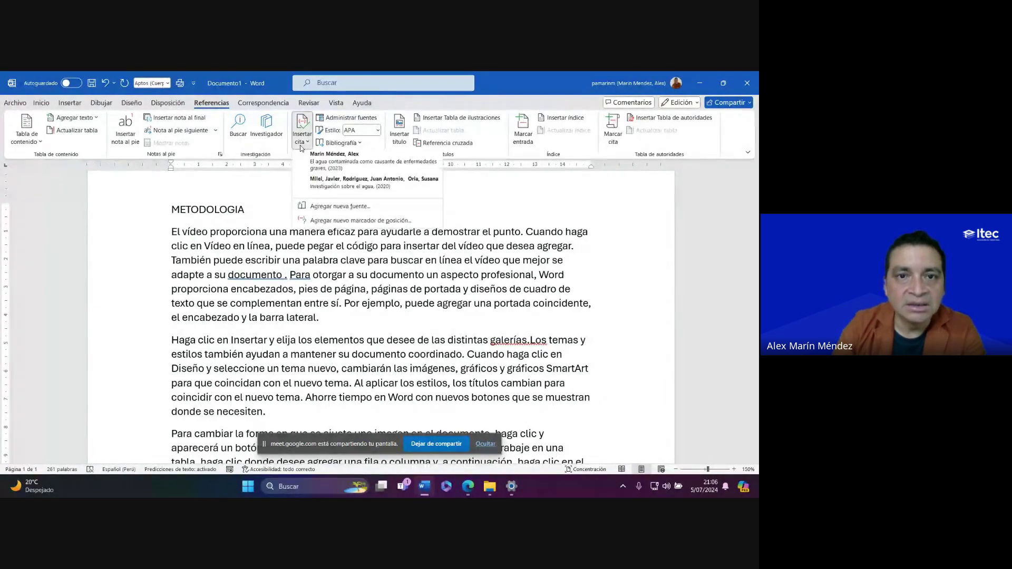
click(316, 165)
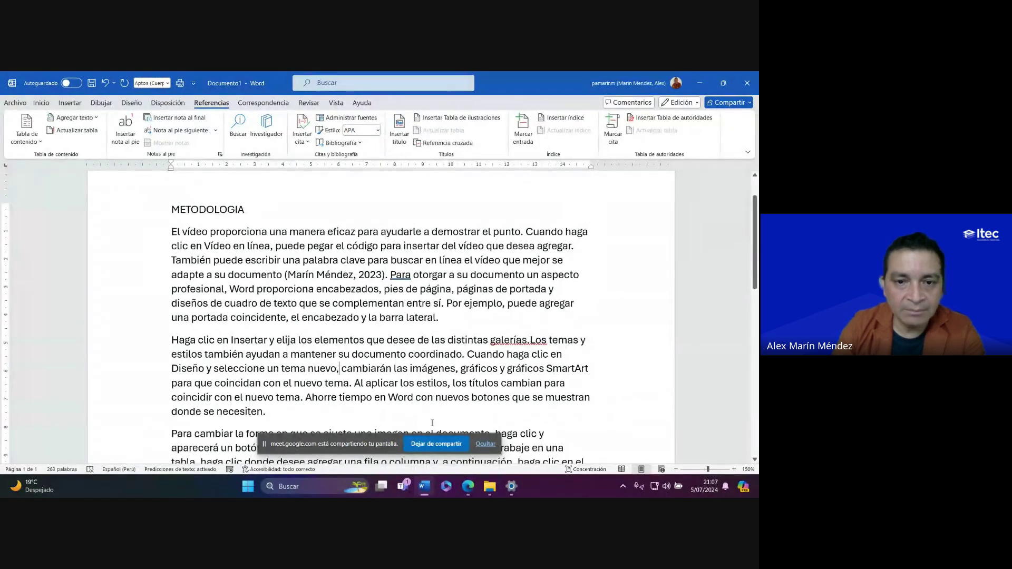
click(337, 369)
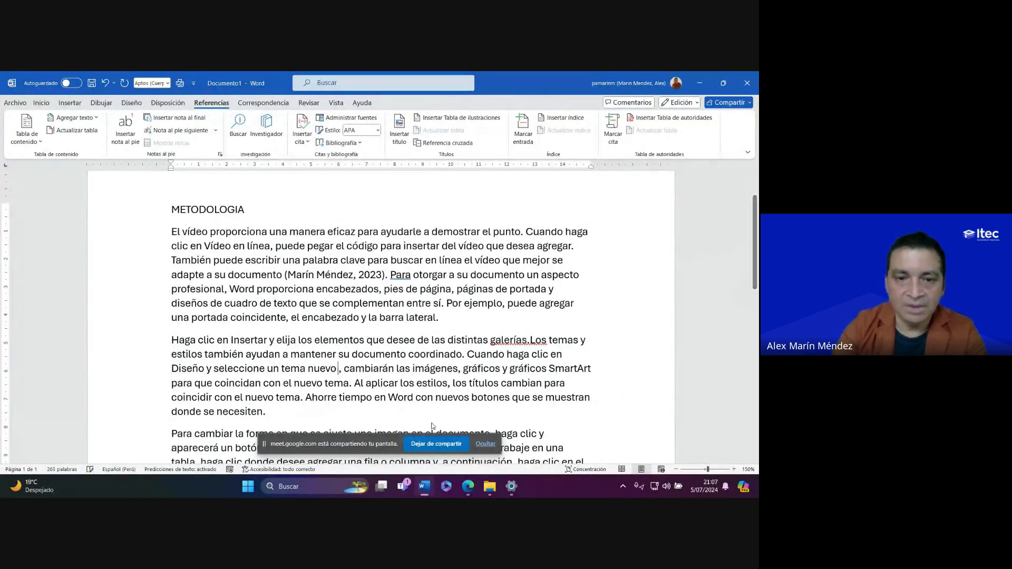
click(301, 141)
click(316, 183)
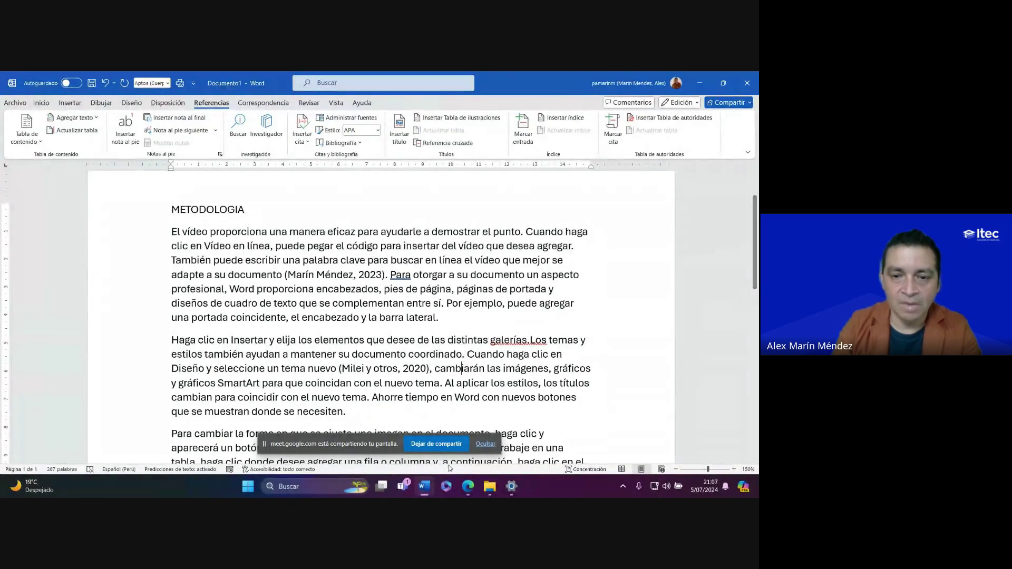
Check the Google Meet call, then delete the CONCLUSIONES heading from the document
click(467, 488)
click(410, 442)
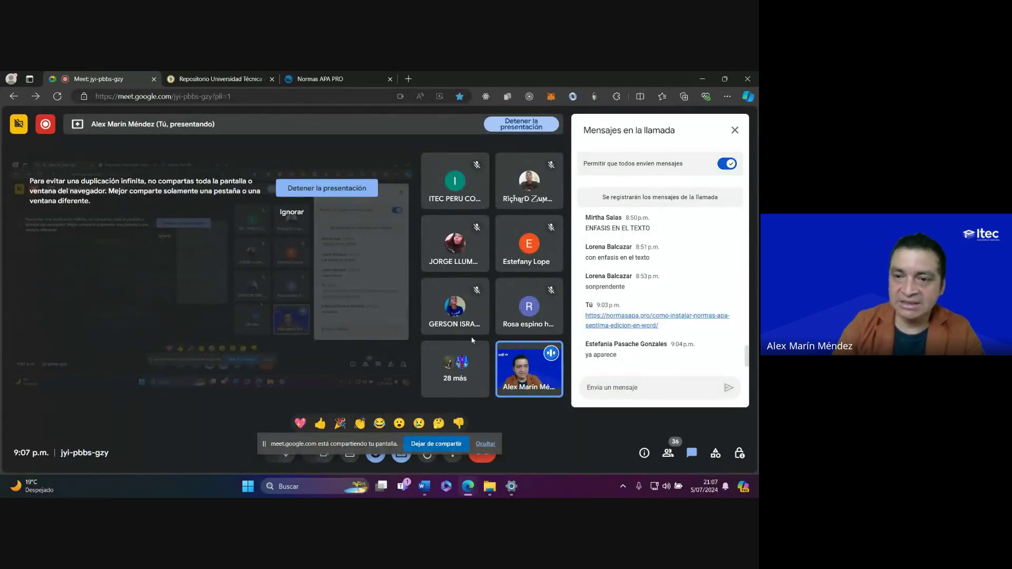
click(424, 486)
scroll(179, 210, down, 8)
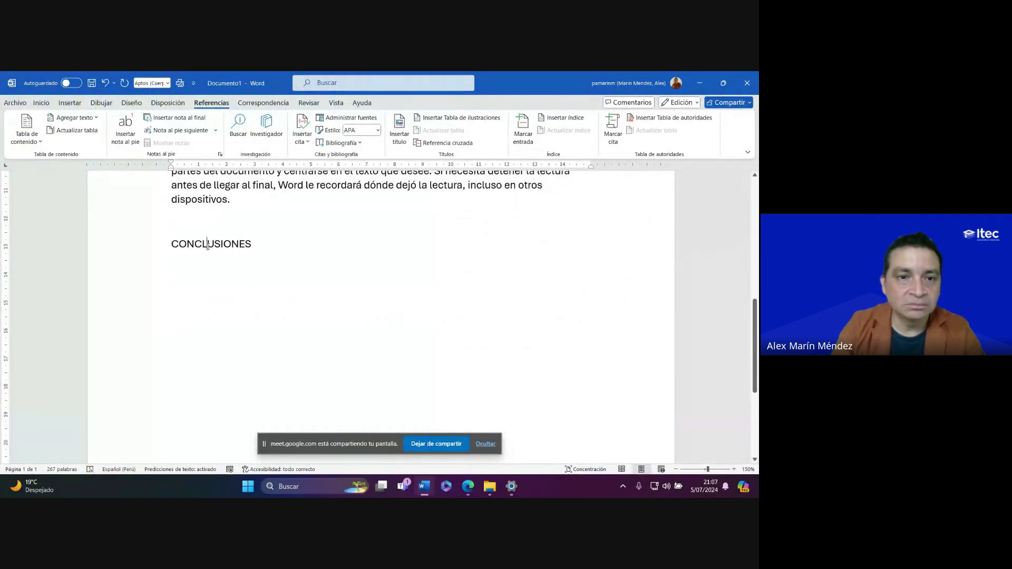
double_click(208, 245)
key(BackSpace)
key(BackSpace)
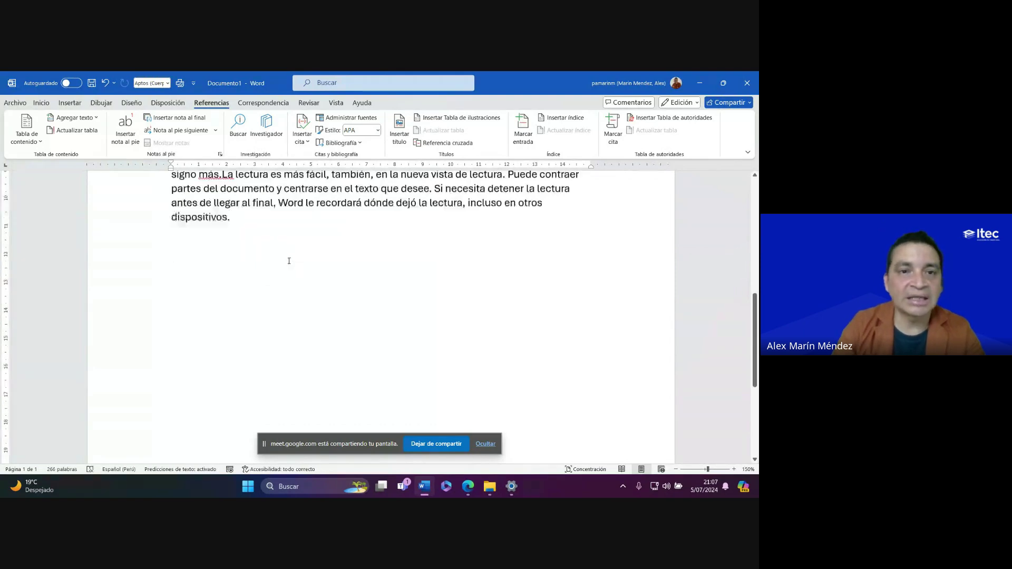
scroll(289, 261, up, 10)
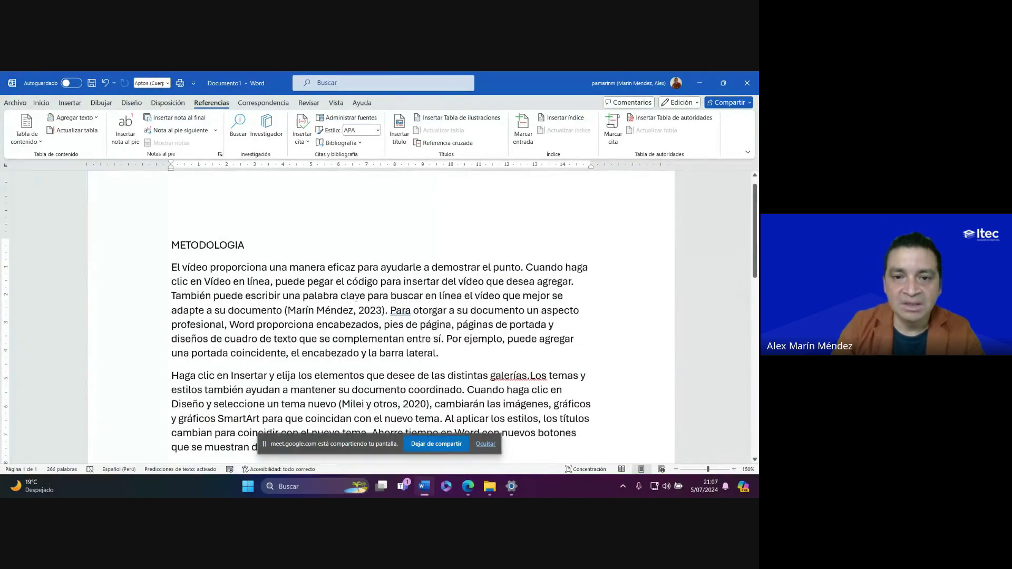
scroll(356, 298, down, 8)
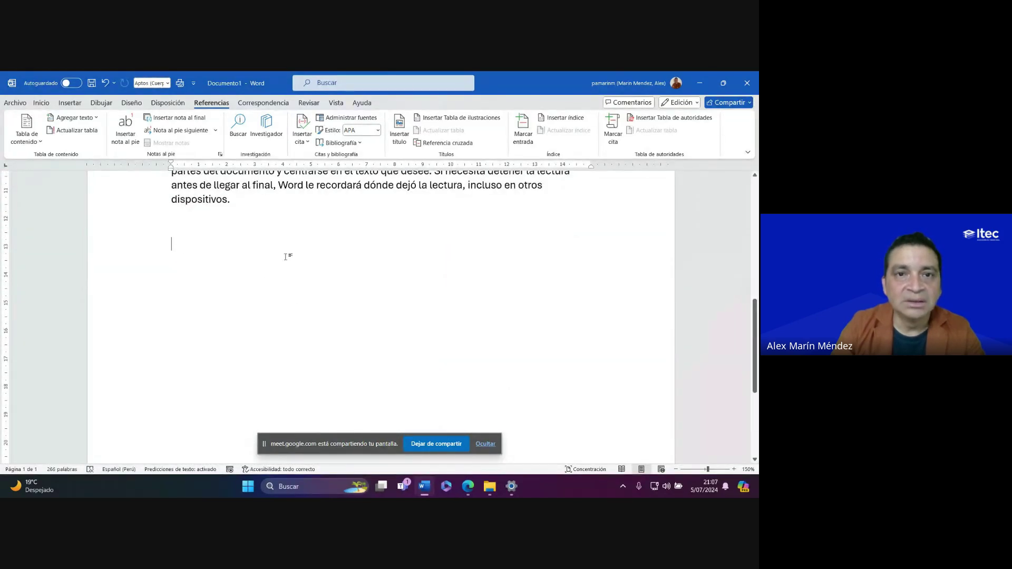
Insert the built-in Bibliografía block listing the Marín Méndez and Milei references in APA
click(358, 143)
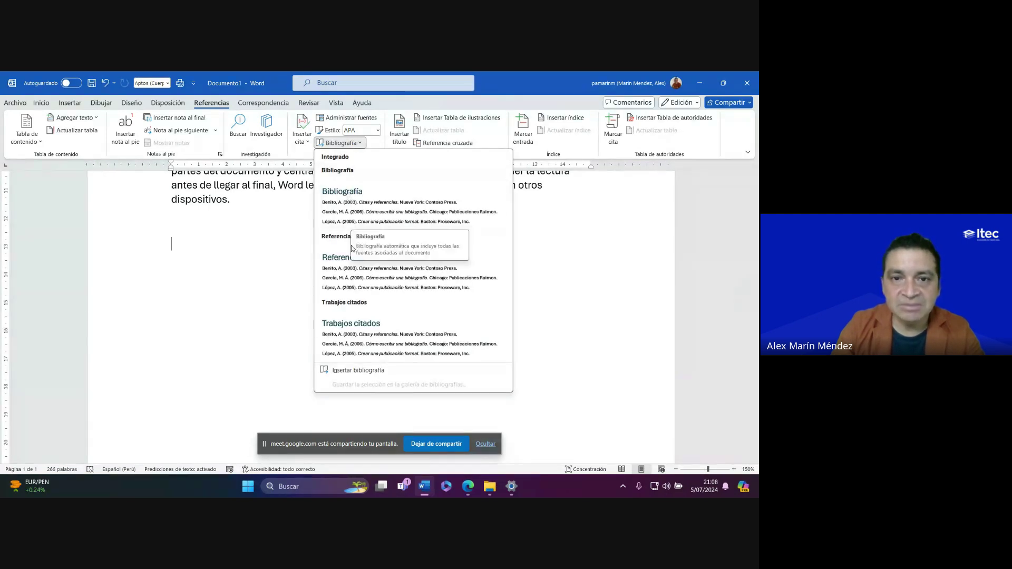
click(365, 206)
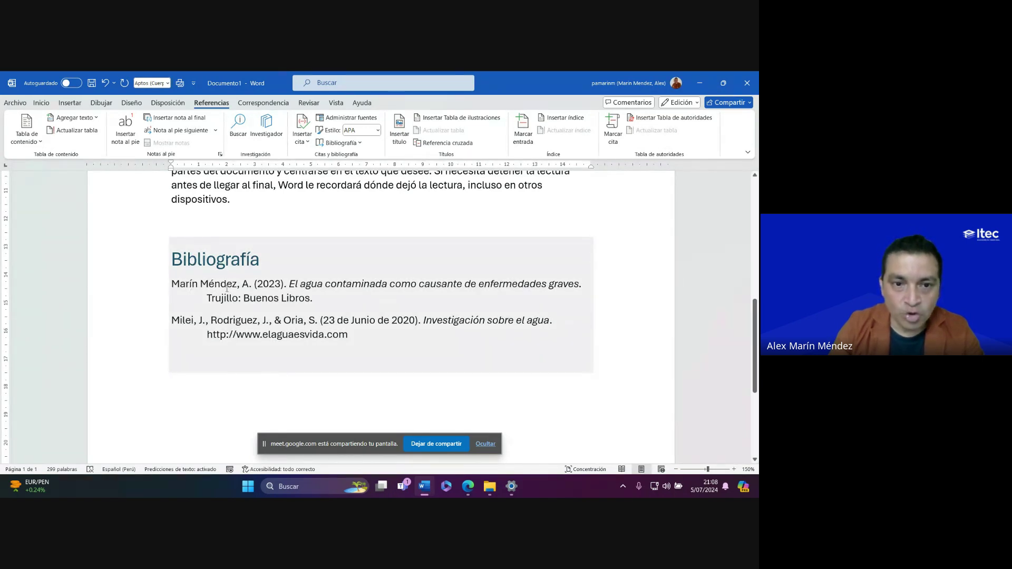
click(346, 118)
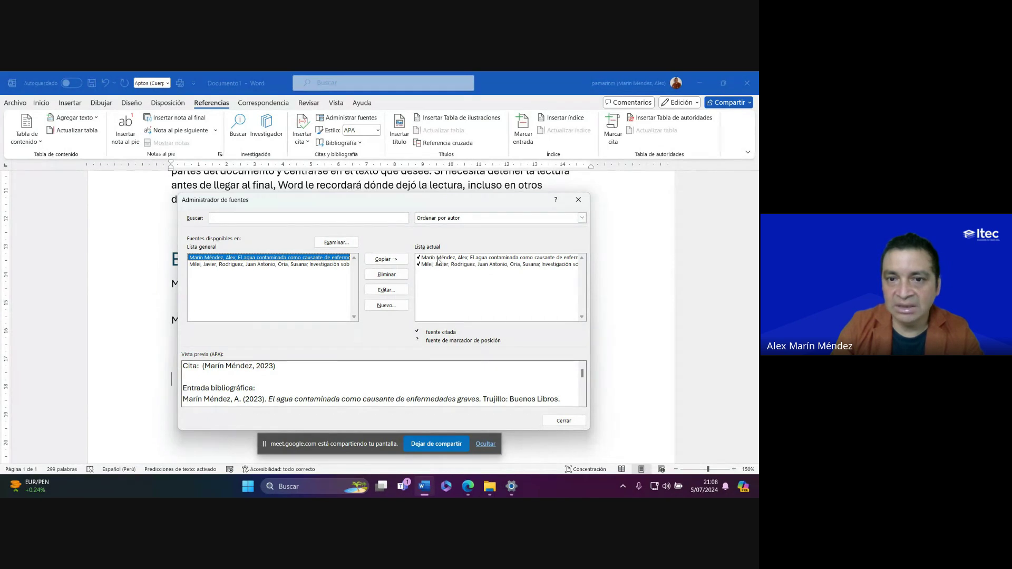
click(574, 424)
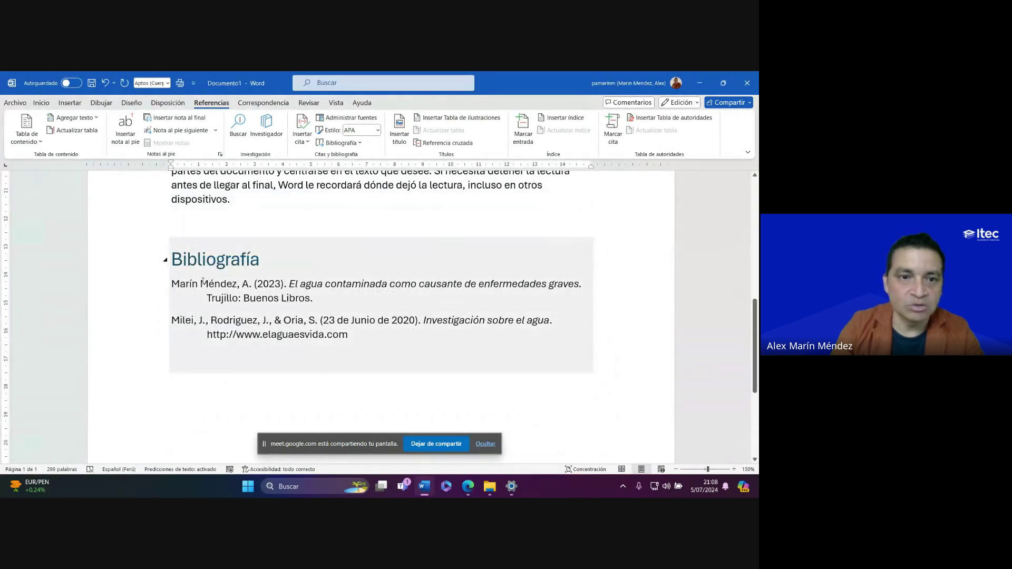
drag(173, 285, 372, 335)
click(373, 362)
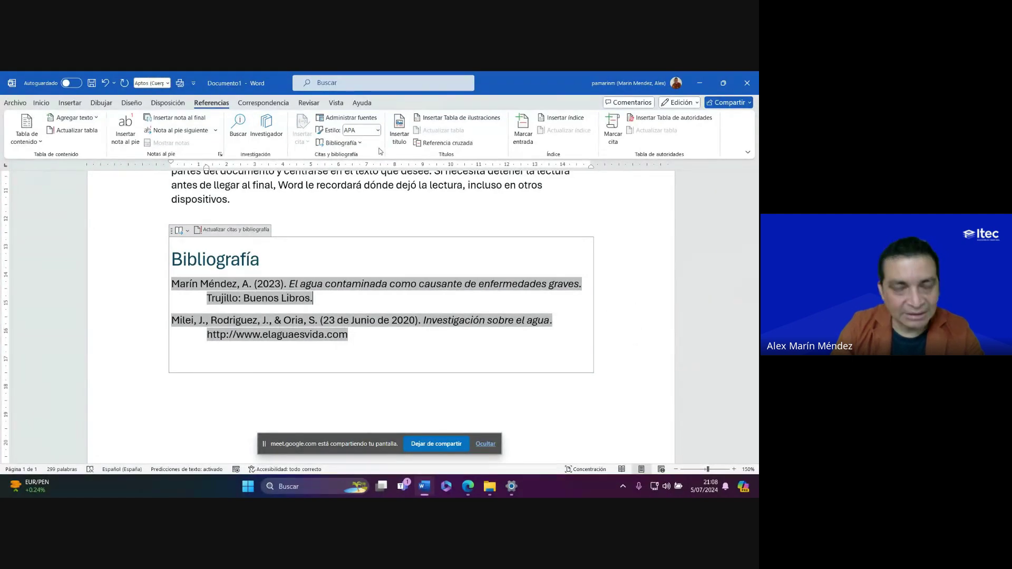
click(370, 120)
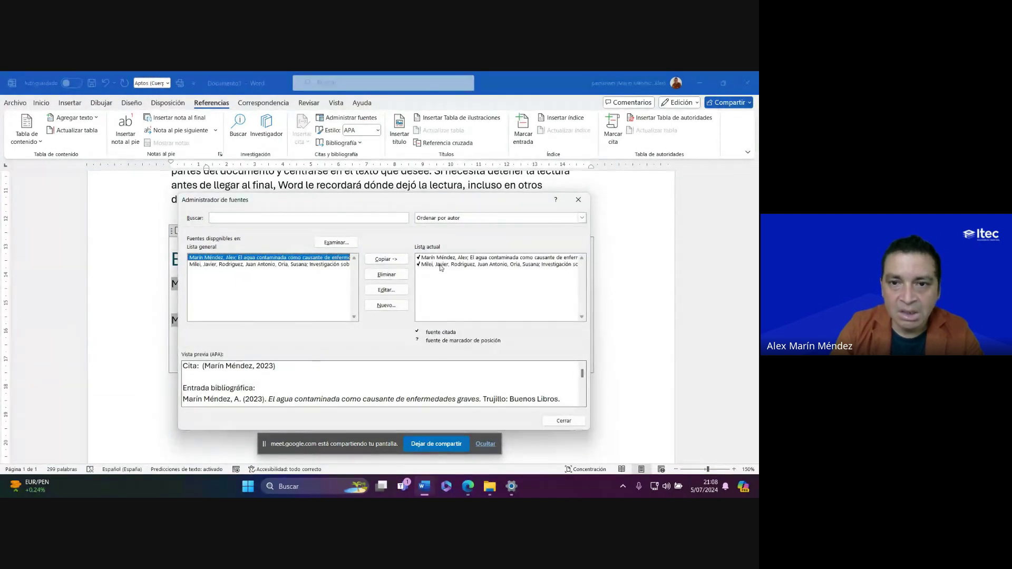
Change the Marín Méndez source year to 2022, confirm the update, and close the manager
click(450, 258)
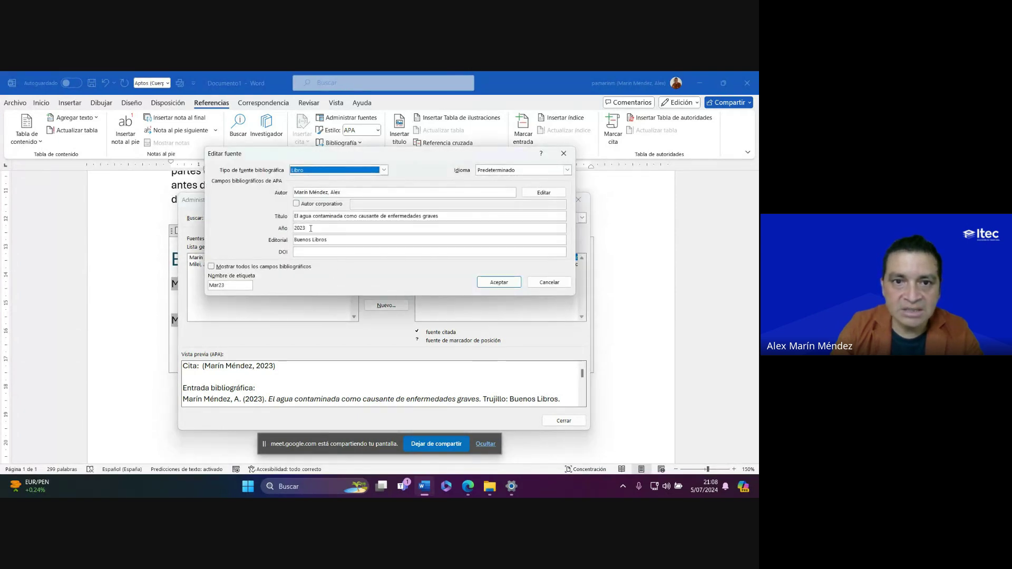
click(311, 229)
key(BackSpace)
text(2)
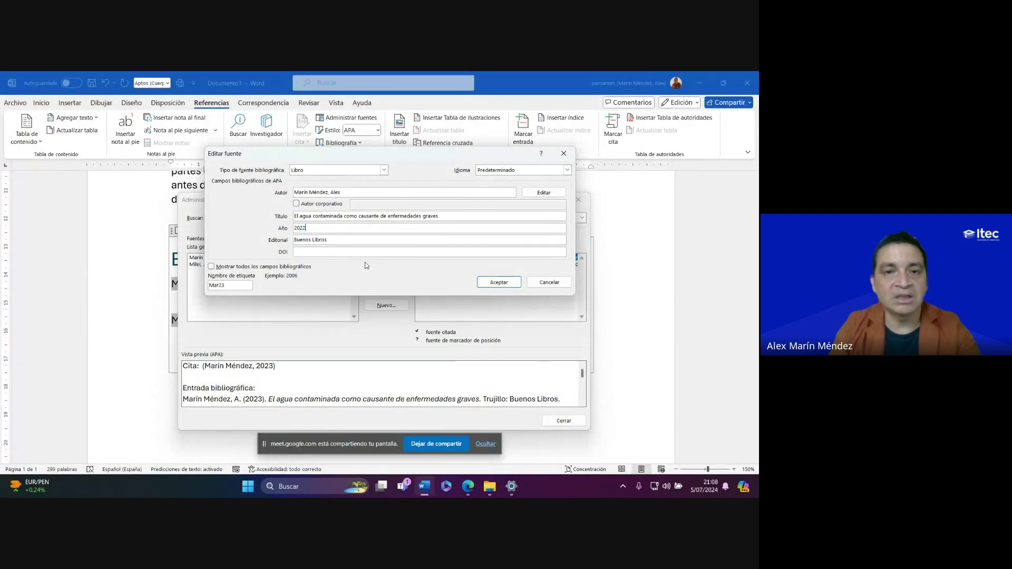
click(490, 282)
drag(389, 265, 415, 294)
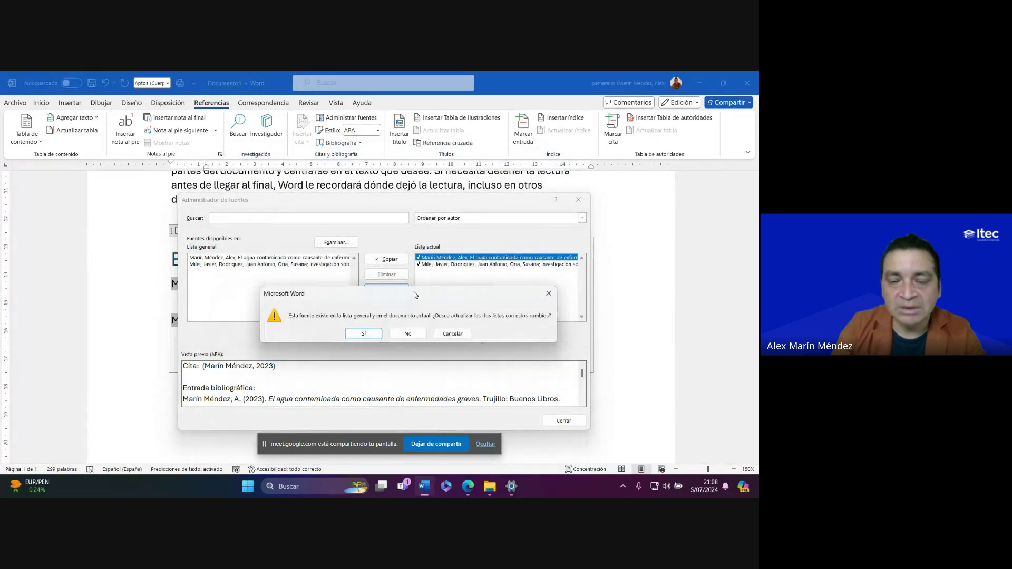
click(364, 335)
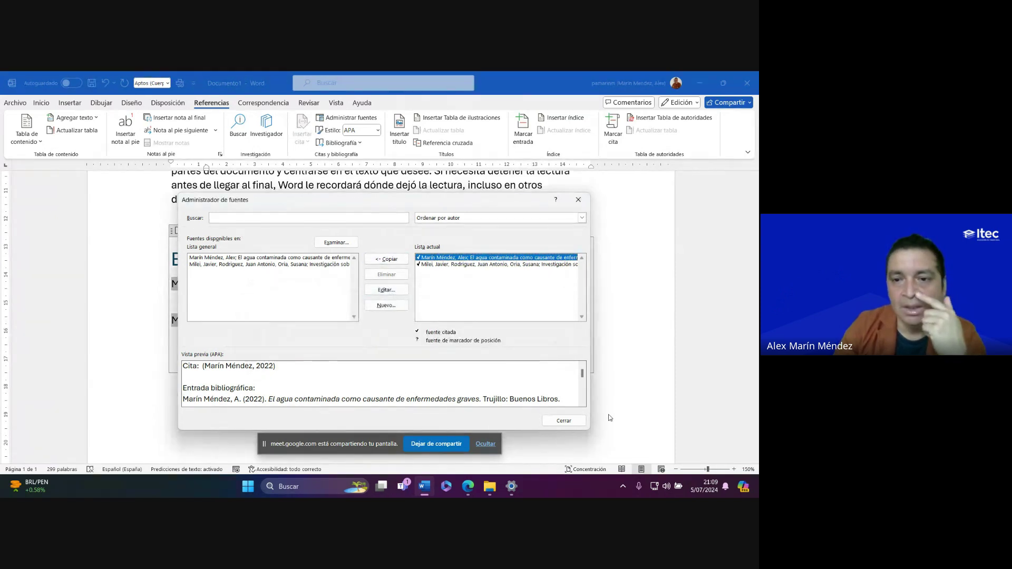
click(564, 421)
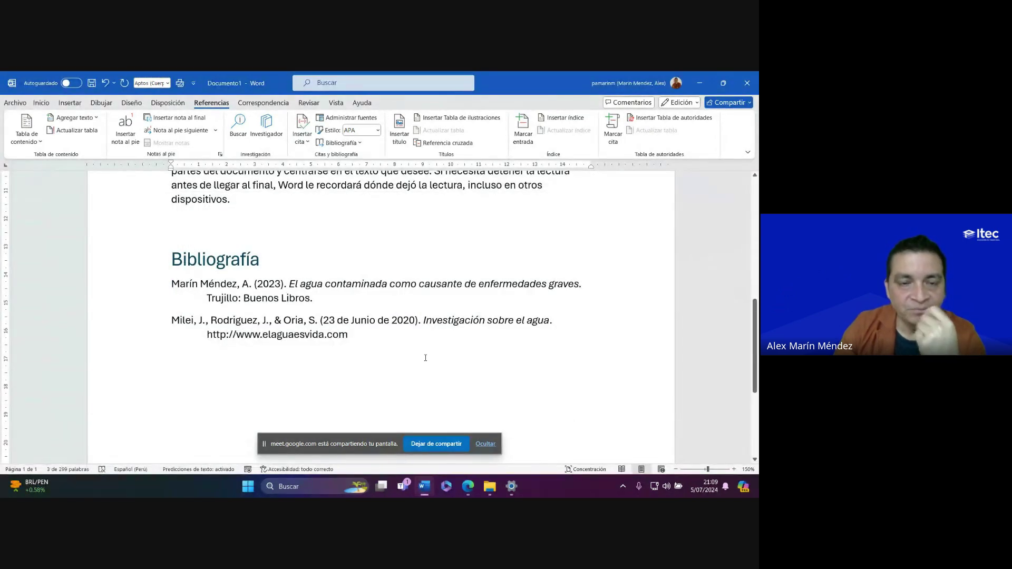
Update the Bibliografía field so the Marín Méndez entry shows 2022
click(275, 285)
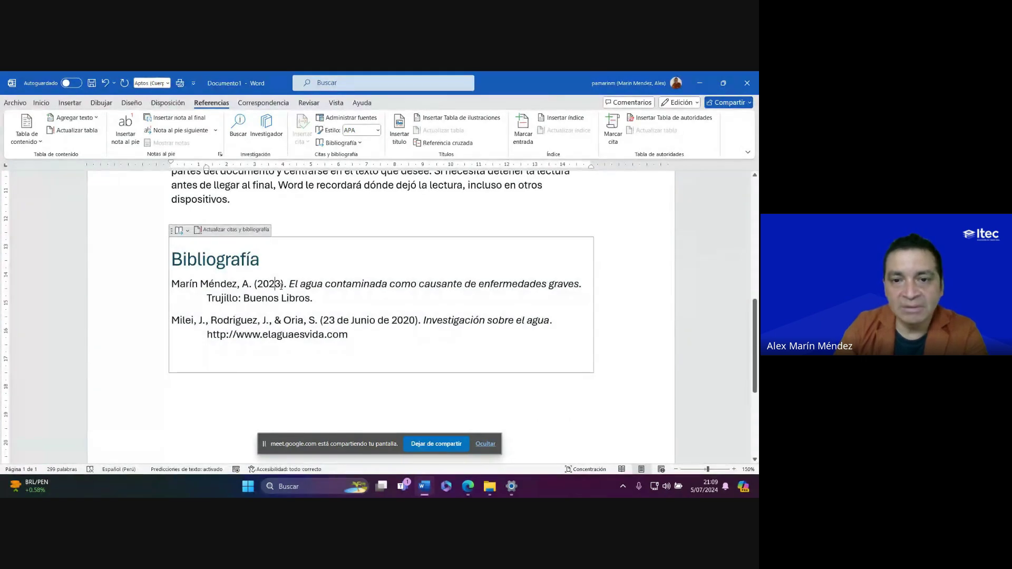
click(220, 230)
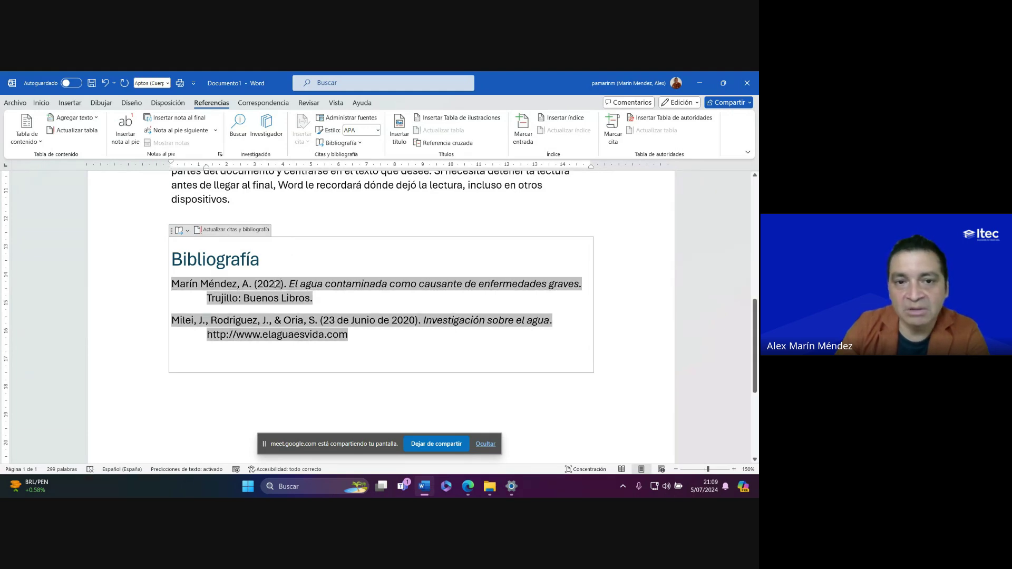
drag(282, 284, 262, 284)
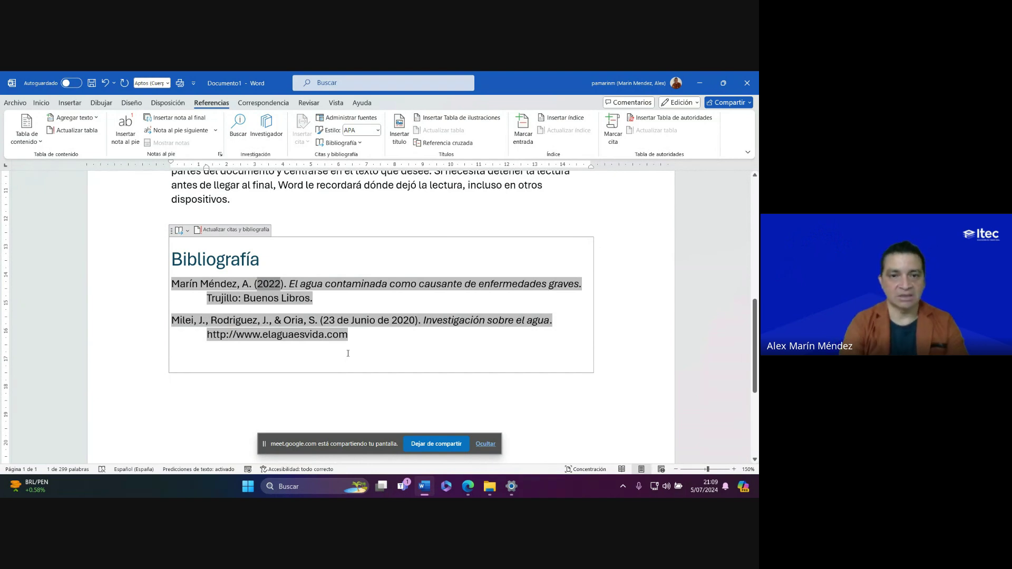
click(341, 303)
click(344, 118)
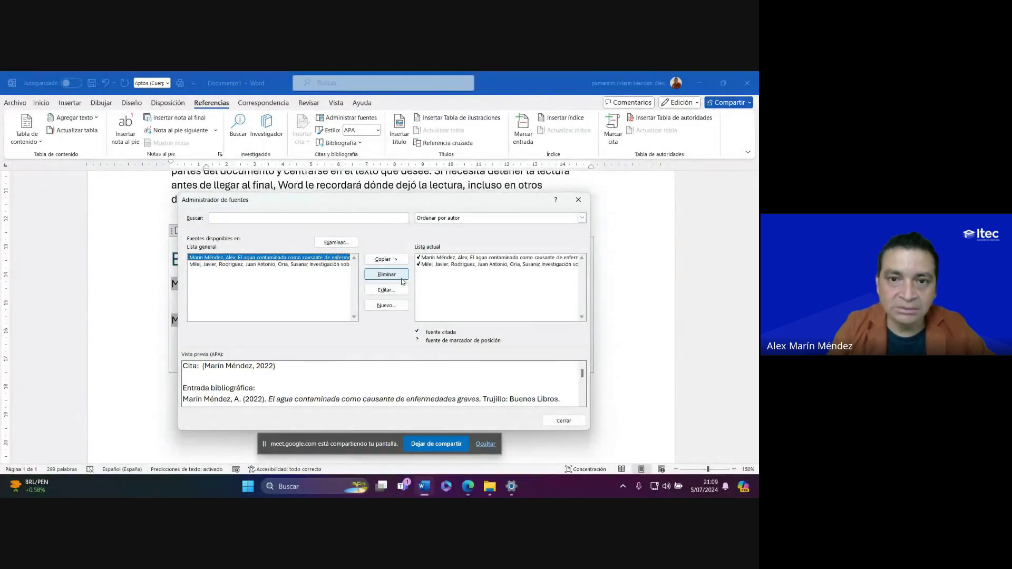
Create a new source of type Libro with the cursor in its Autor field
click(388, 305)
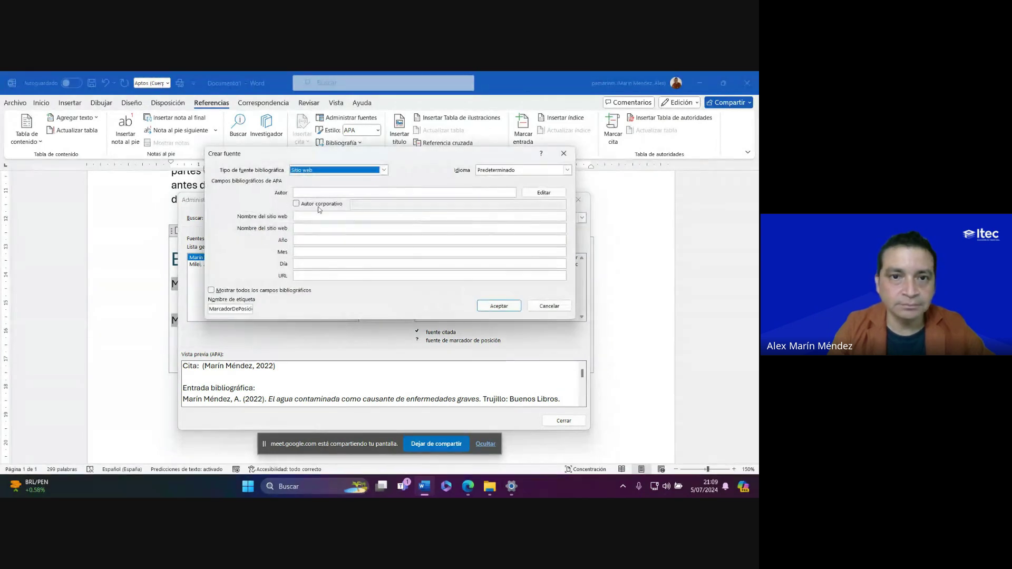
click(384, 170)
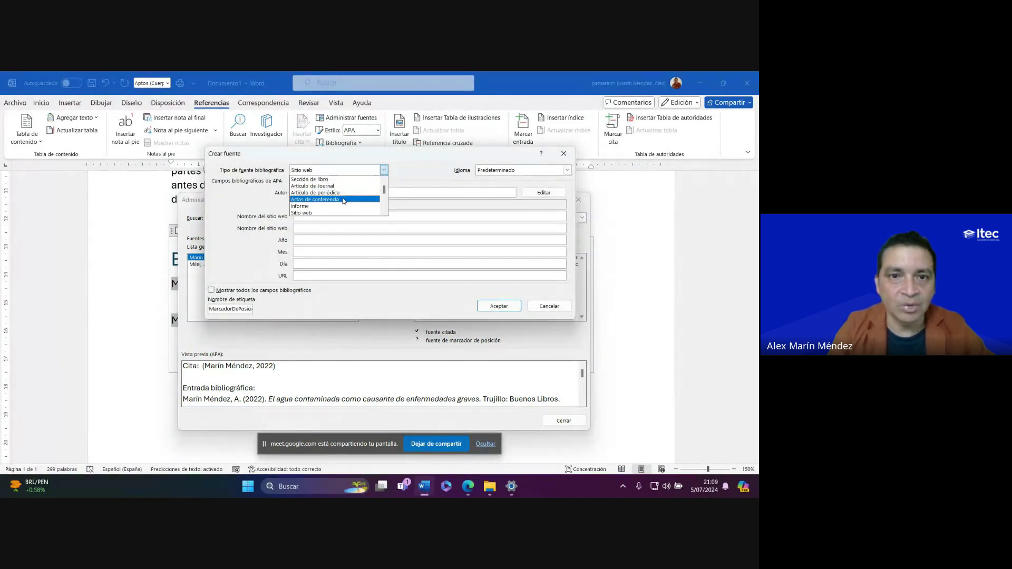
scroll(338, 198, up, 1)
click(315, 180)
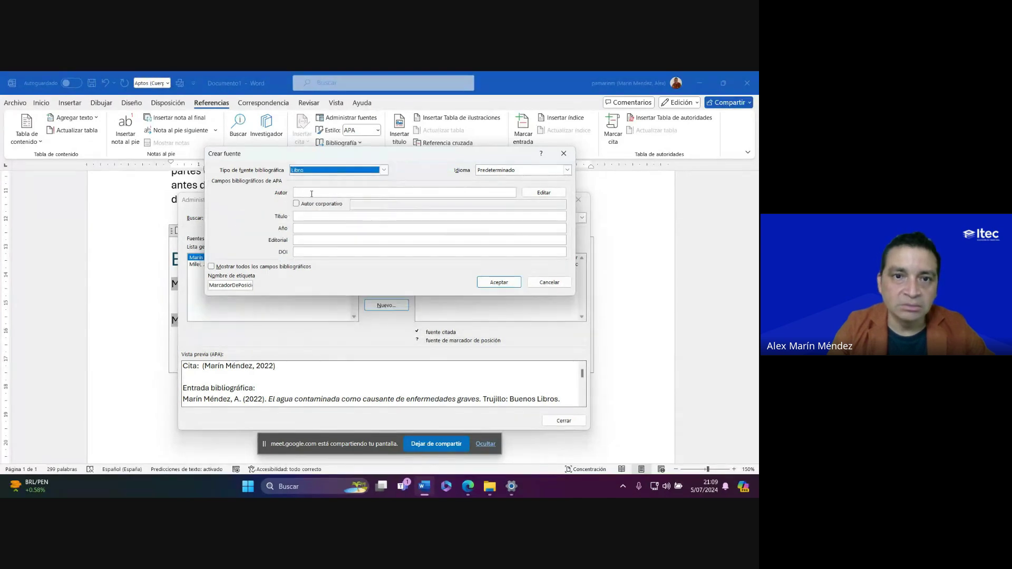
click(314, 193)
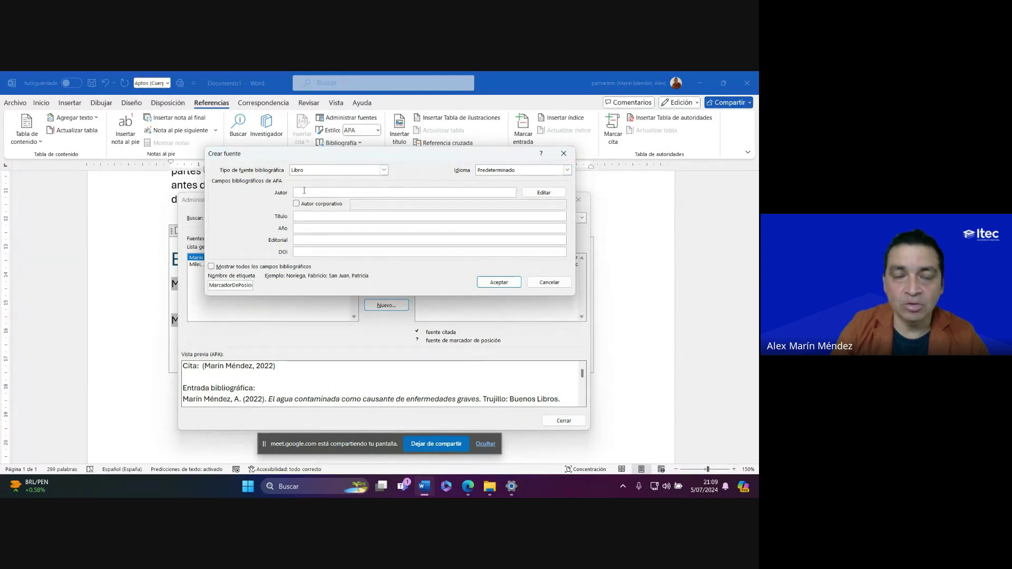
drag(335, 157, 320, 221)
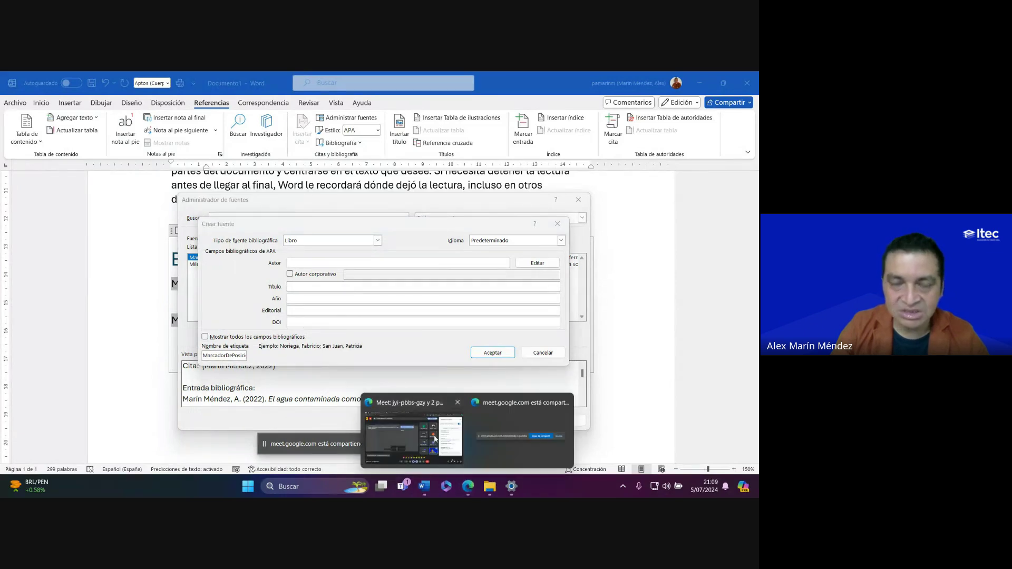
click(469, 487)
Close the Normas APA PRO tab and find the unlpam.edu.ar Winifreda thesis in Google Scholar
click(316, 79)
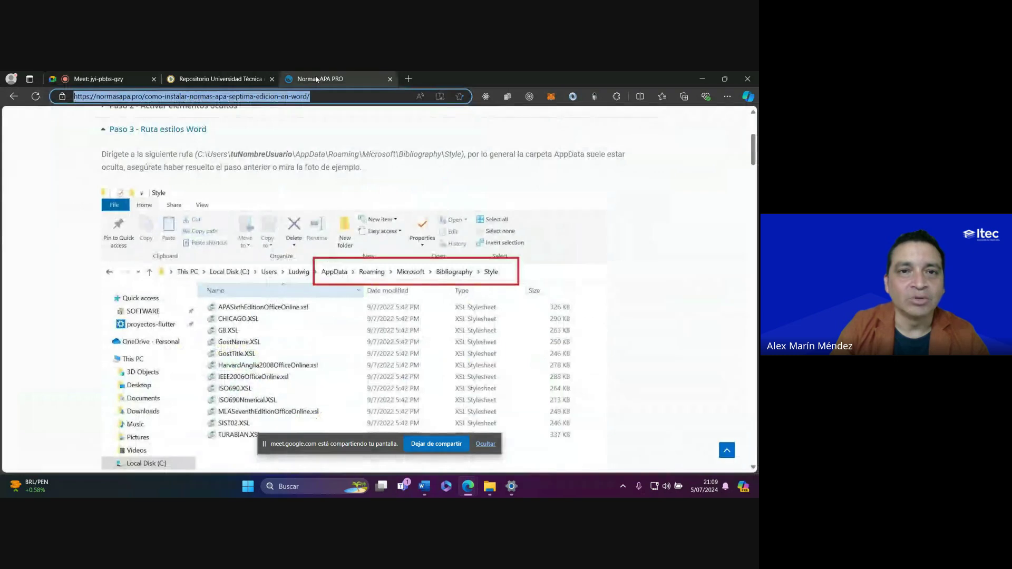
click(225, 79)
scroll(19, 107, up, 4)
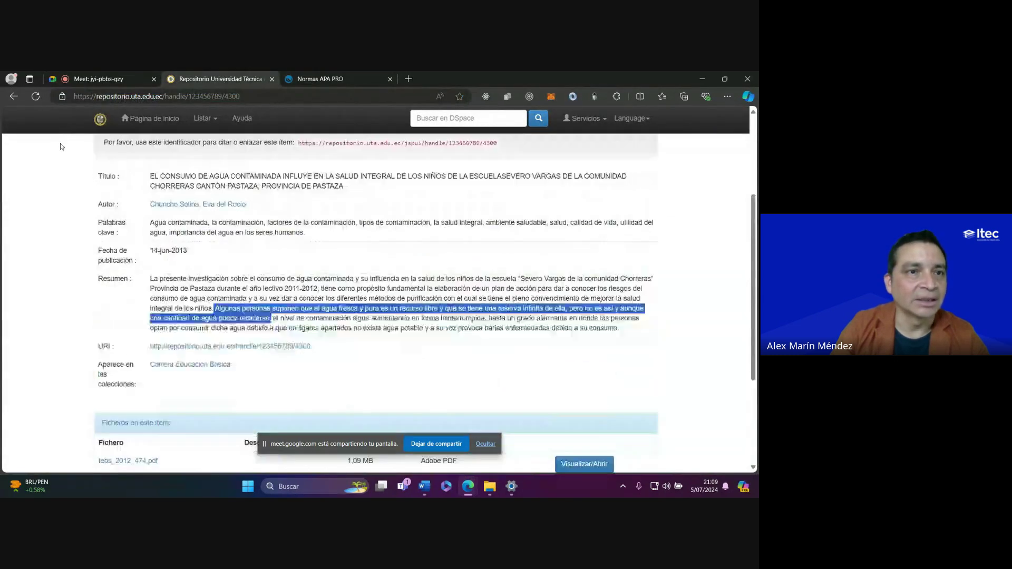
click(14, 96)
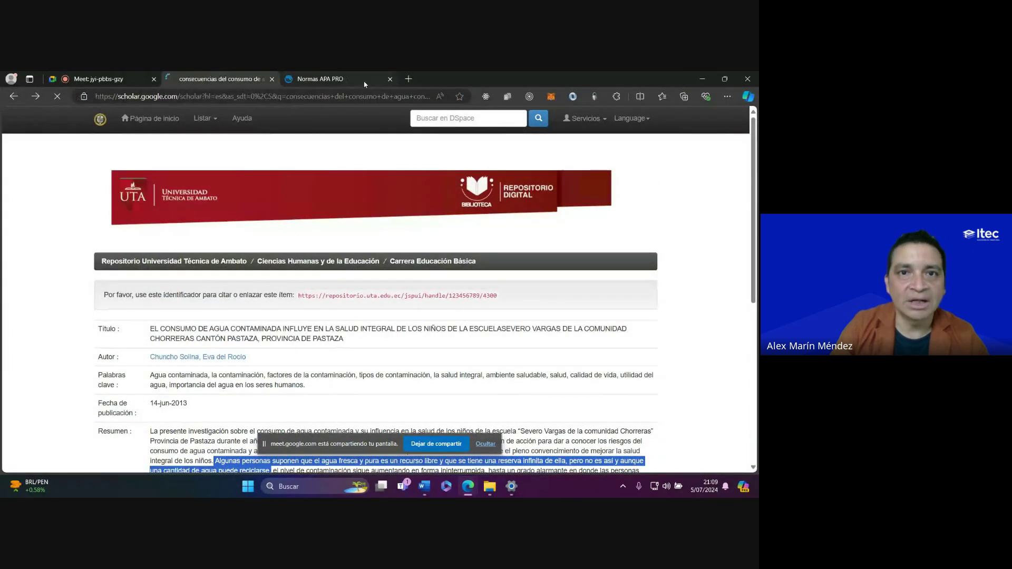
click(390, 79)
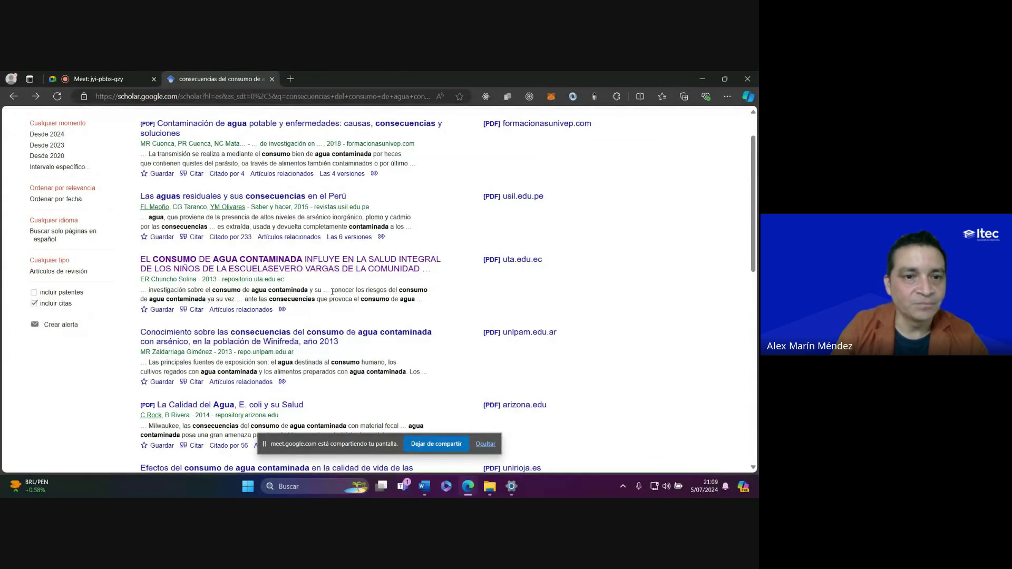
scroll(332, 290, down, 1)
scroll(205, 300, down, 1)
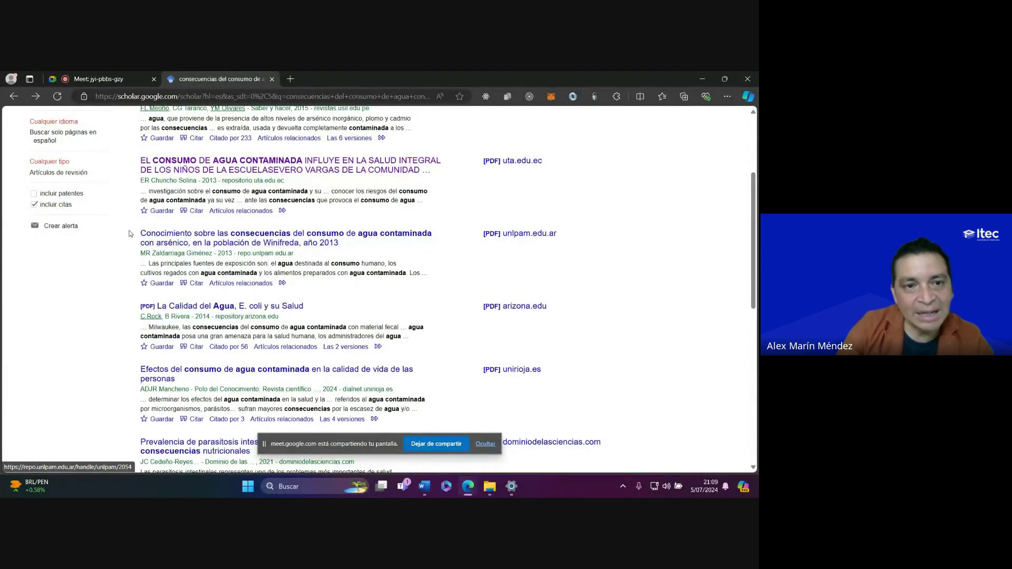
shift+click(163, 263)
drag(289, 287, 146, 235)
click(222, 256)
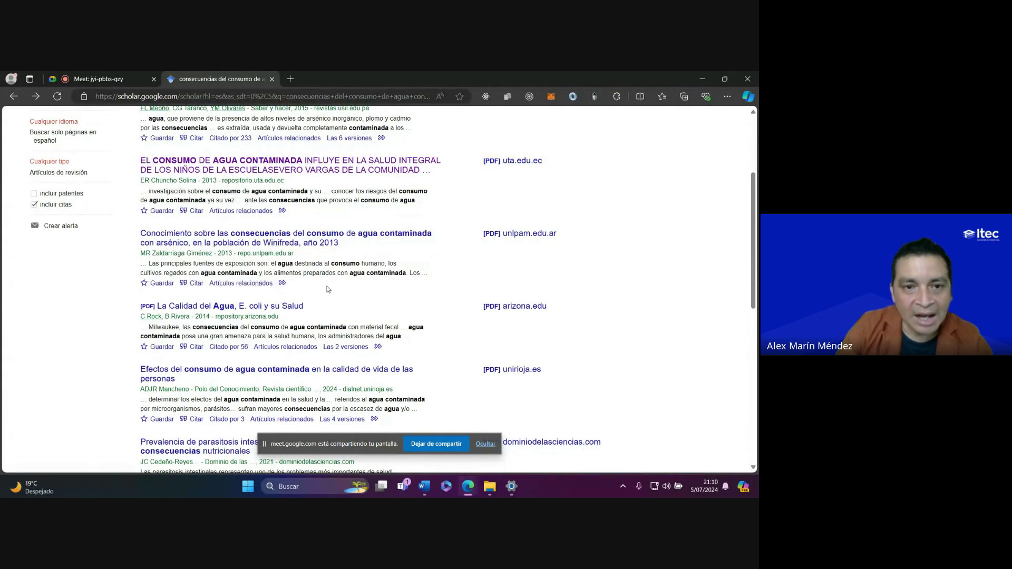
Review the thesis's APA citation and record page for author details, then return to Word
click(194, 285)
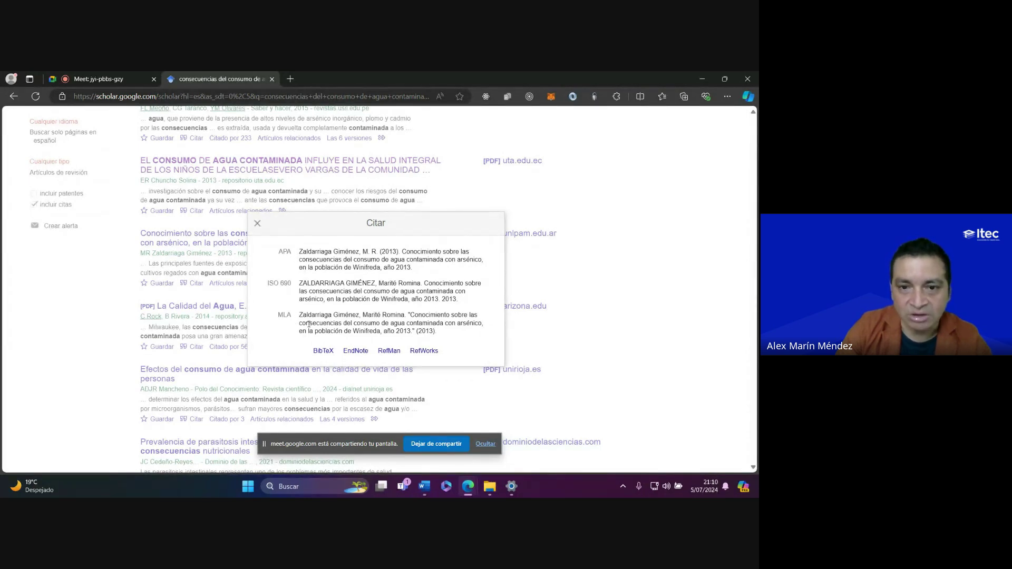
drag(300, 253, 448, 269)
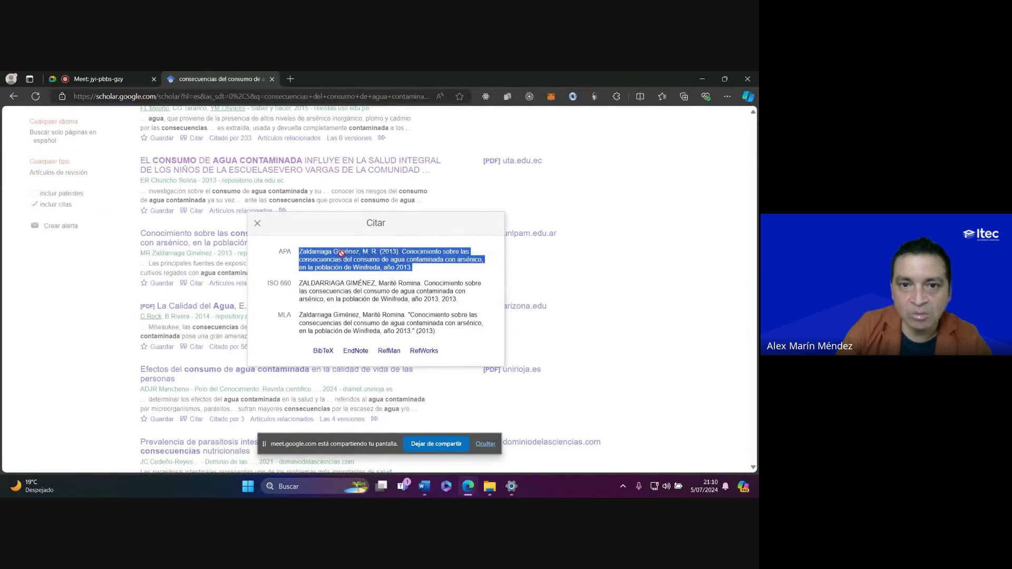
click(440, 273)
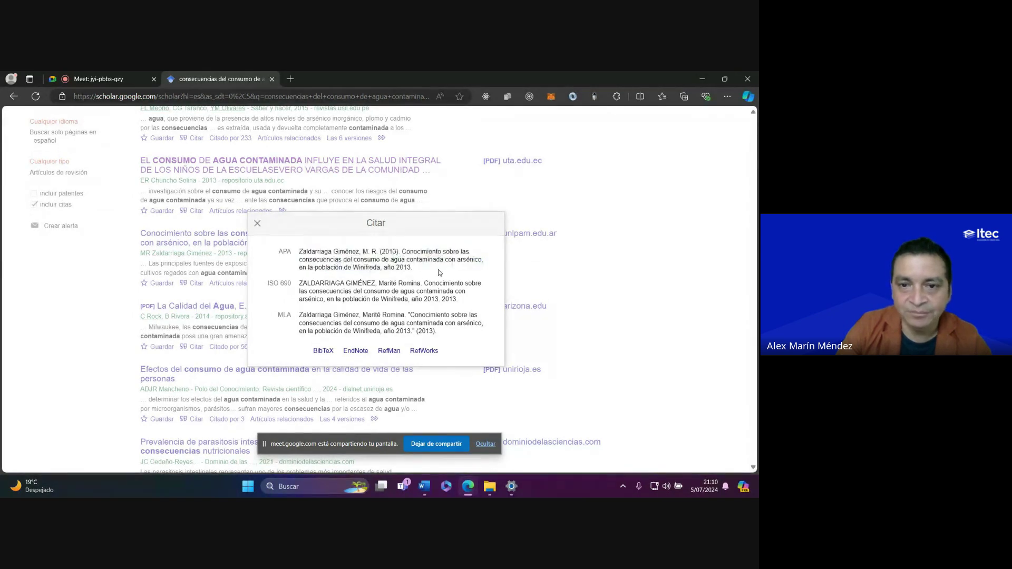
click(258, 225)
click(198, 241)
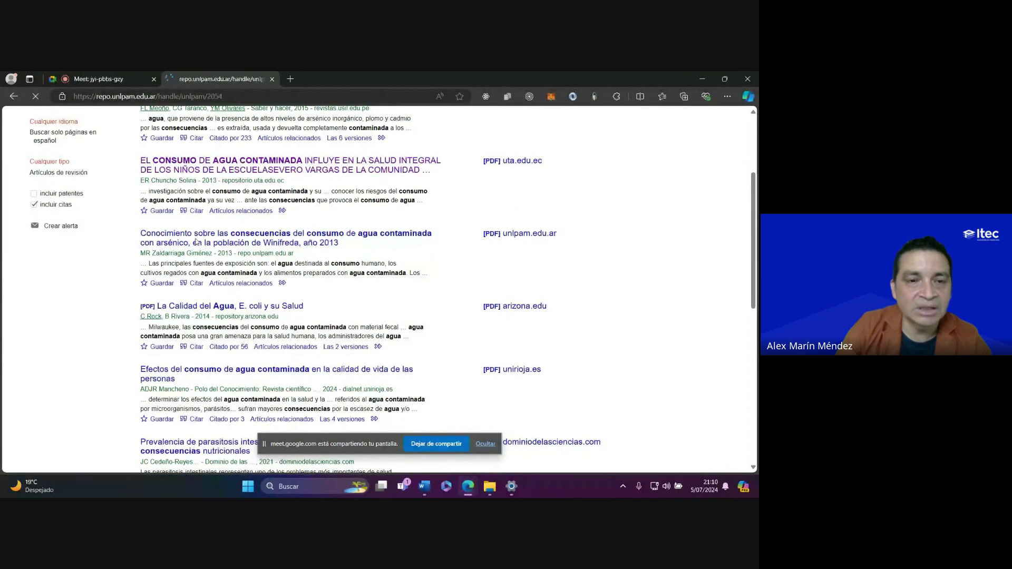
scroll(405, 311, down, 2)
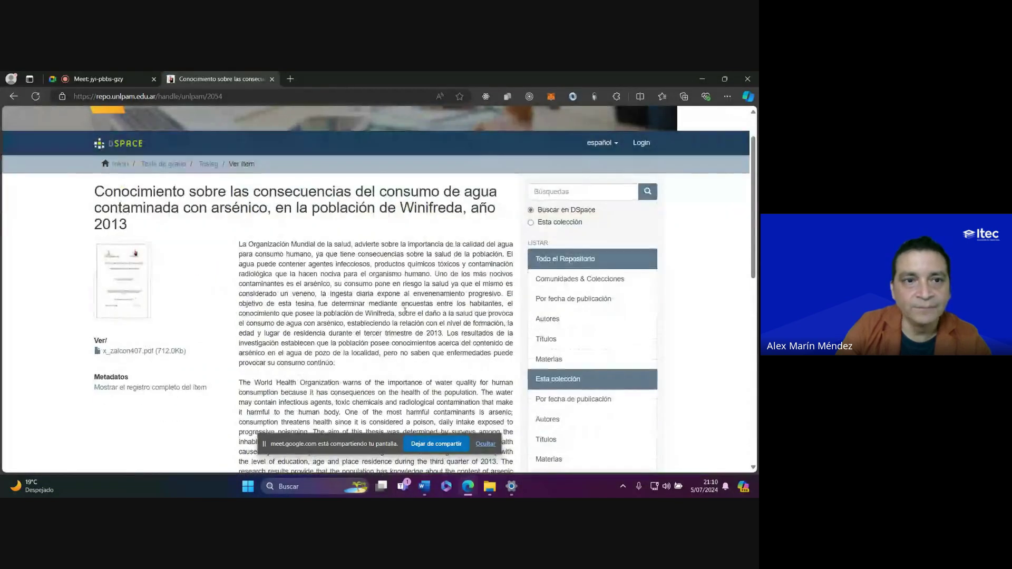
scroll(405, 311, down, 1)
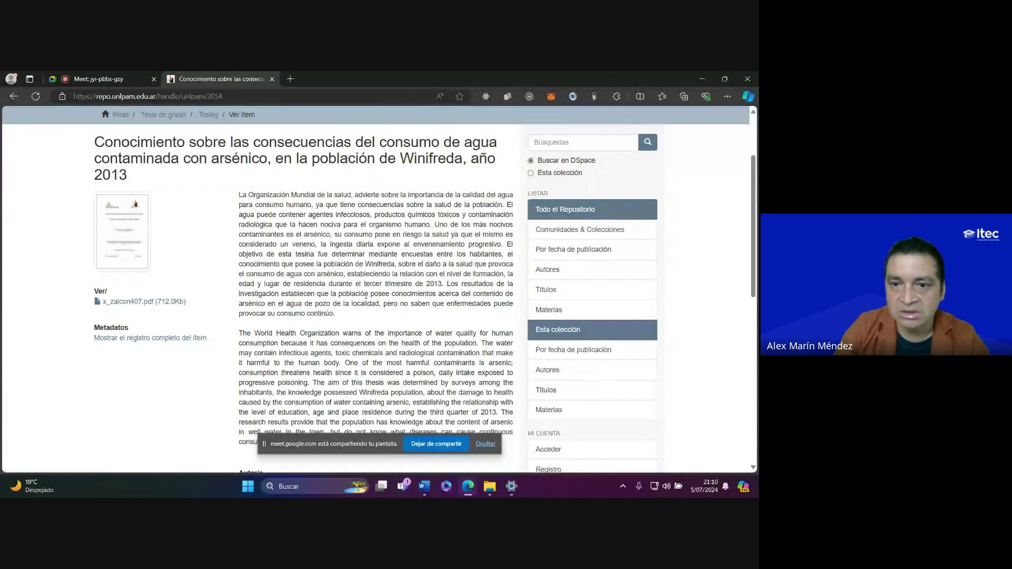
scroll(369, 312, down, 7)
scroll(370, 311, up, 1)
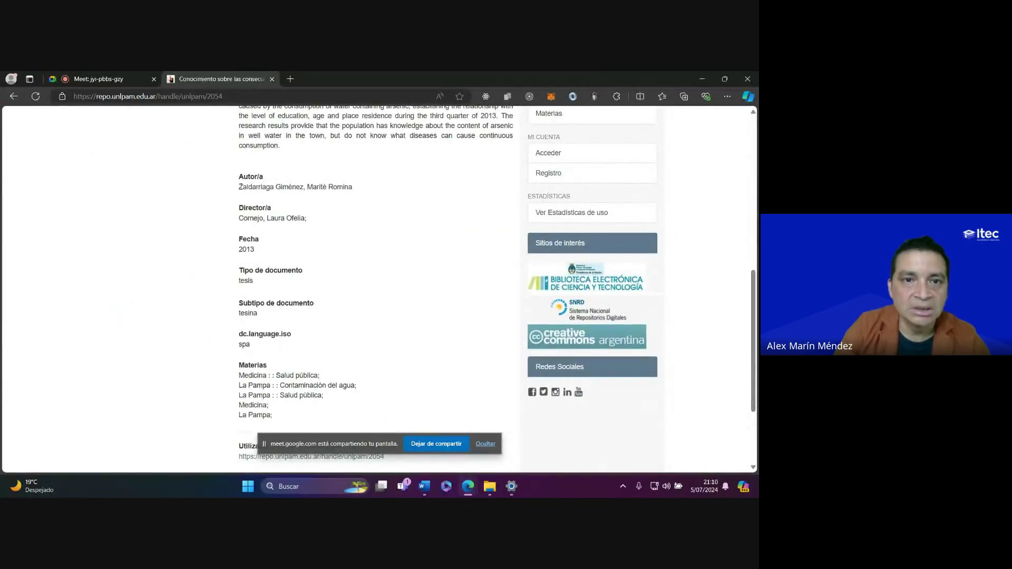
drag(250, 187, 270, 187)
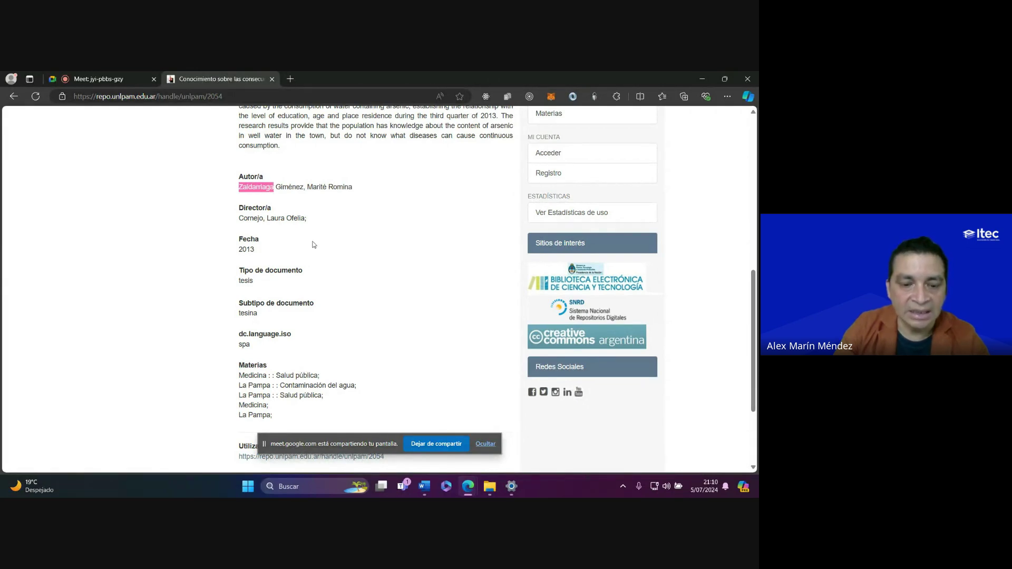
click(424, 486)
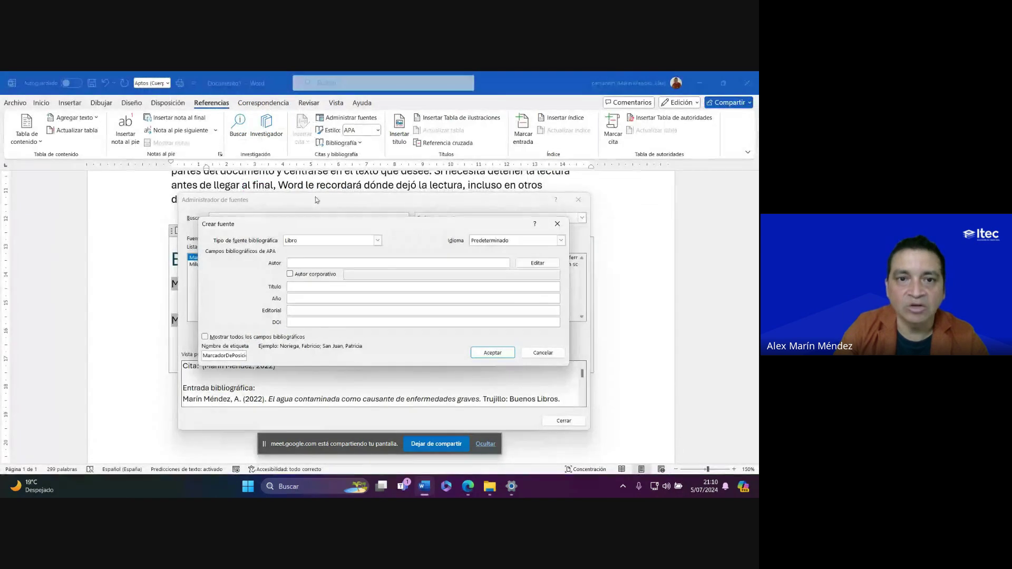
Add the thesis's two authors, copied from the repository page, to the new source's author list
click(538, 262)
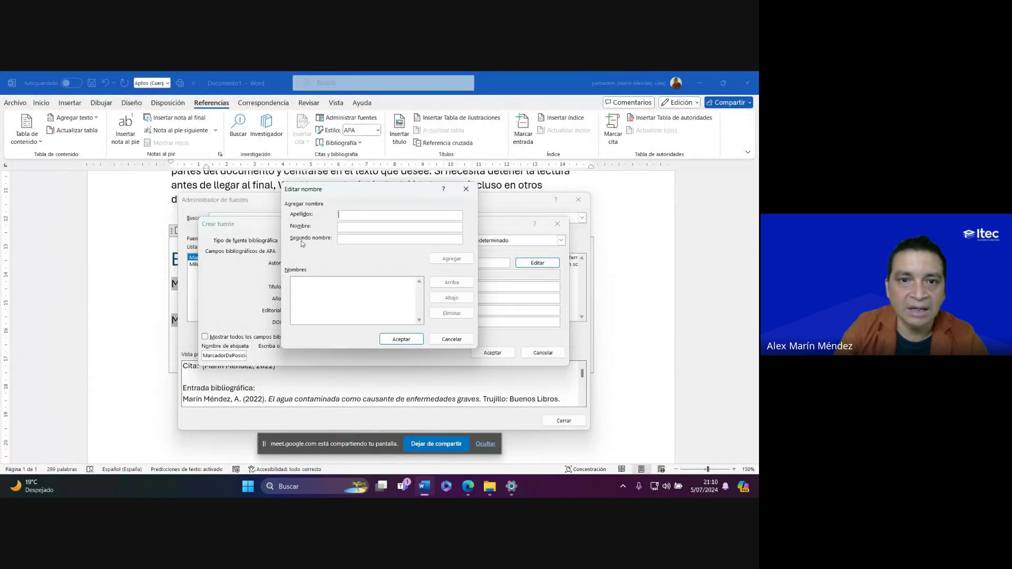
click(361, 213)
key(alt+Tab)
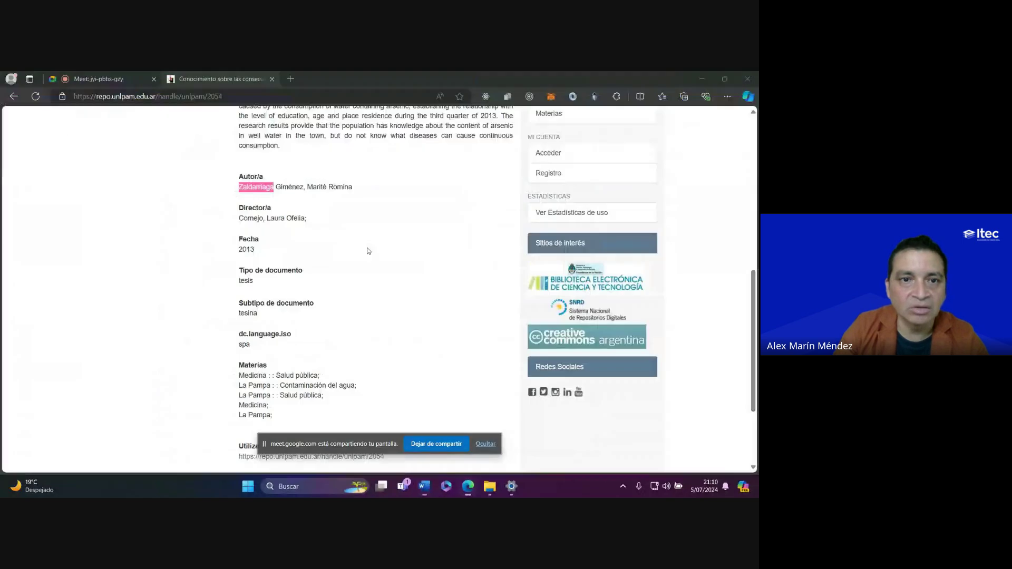
double_click(285, 186)
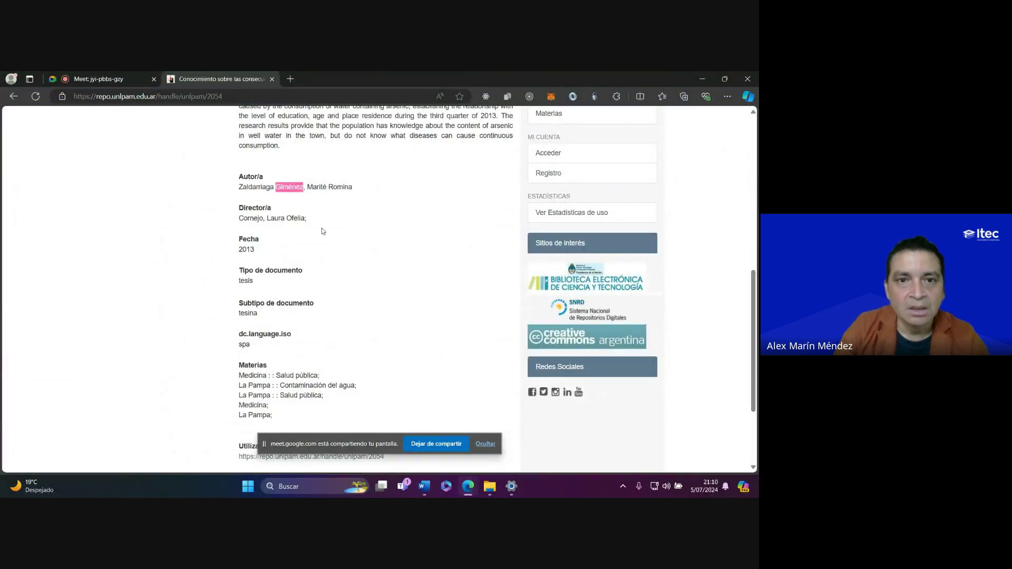
key(alt+Tab)
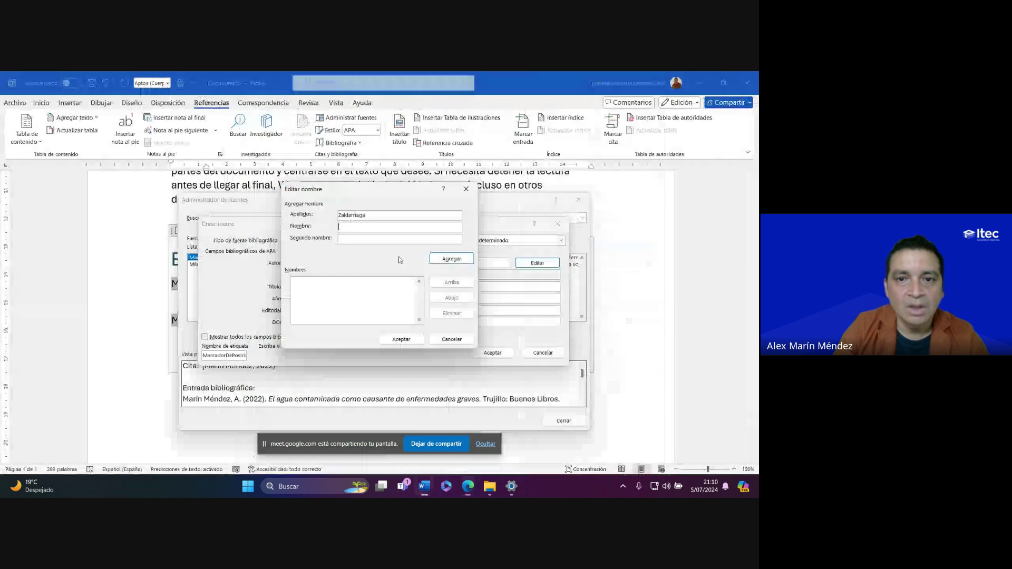
click(434, 258)
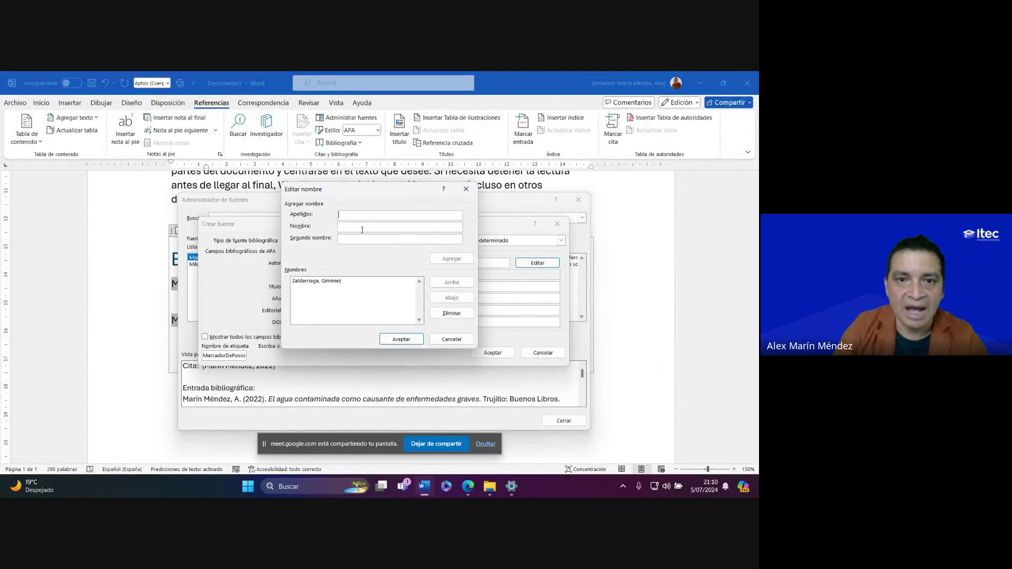
key(alt+Tab)
double_click(316, 187)
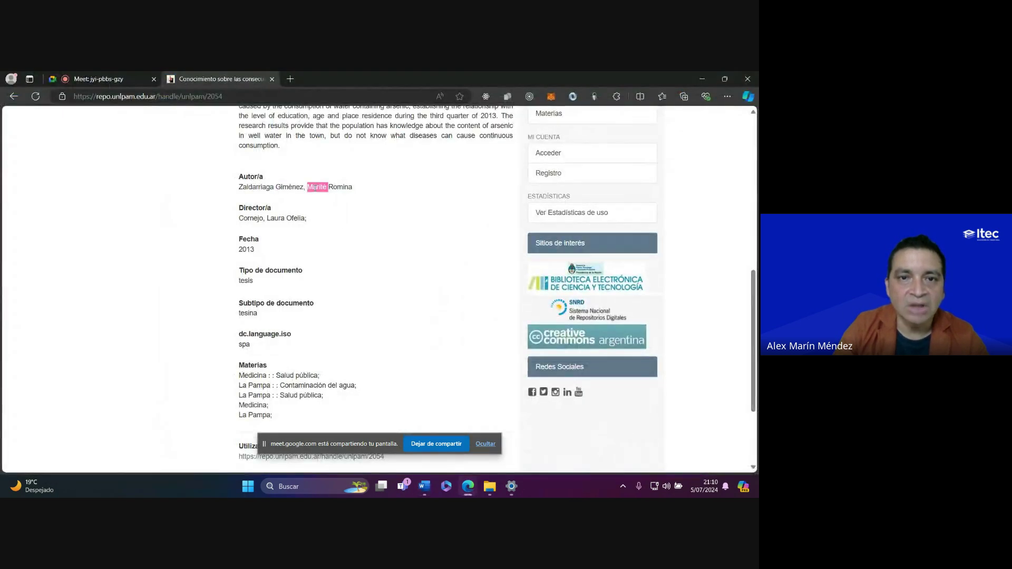
key(ctrl+c)
key(alt+Tab)
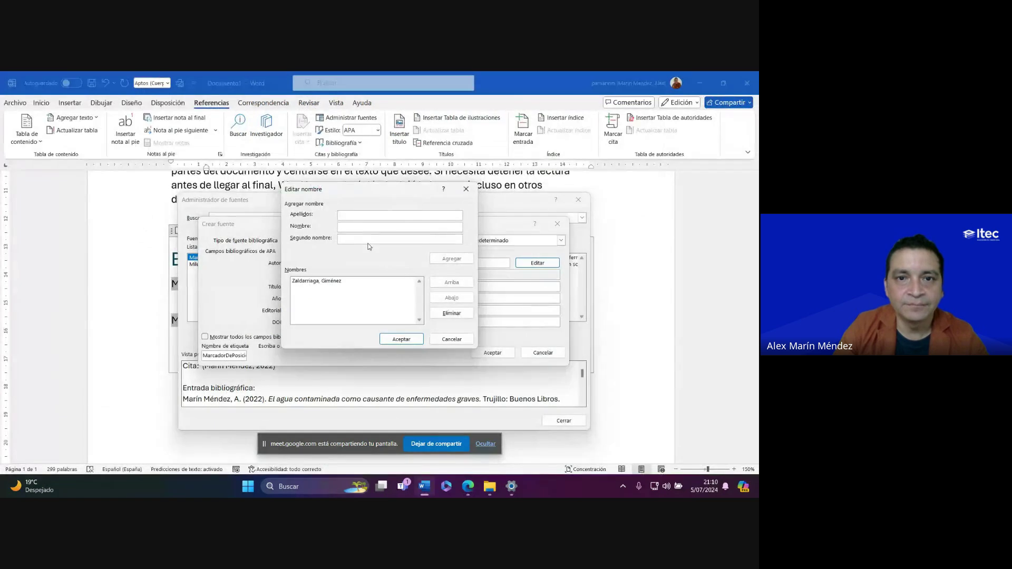
key(ctrl+v)
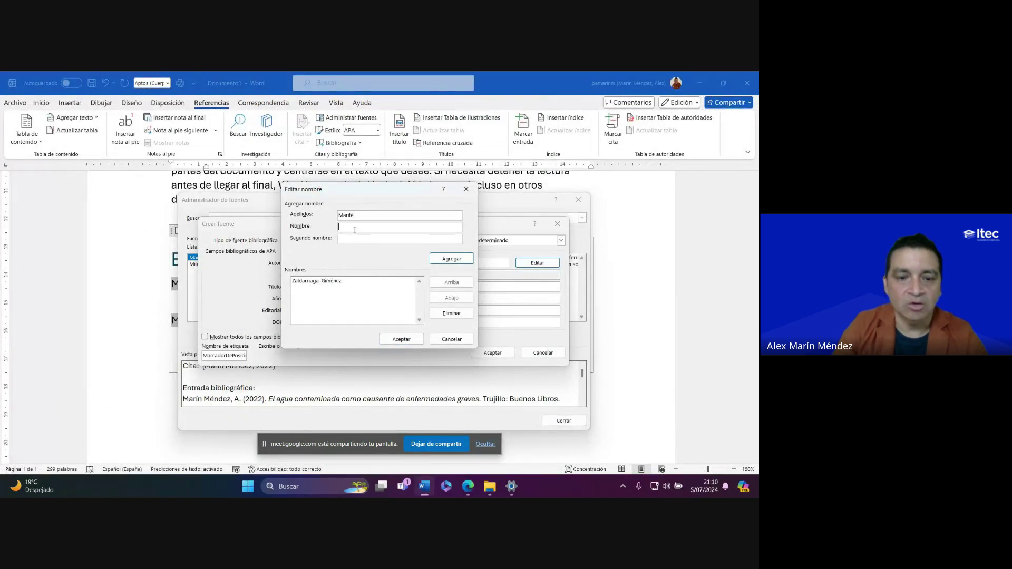
click(451, 258)
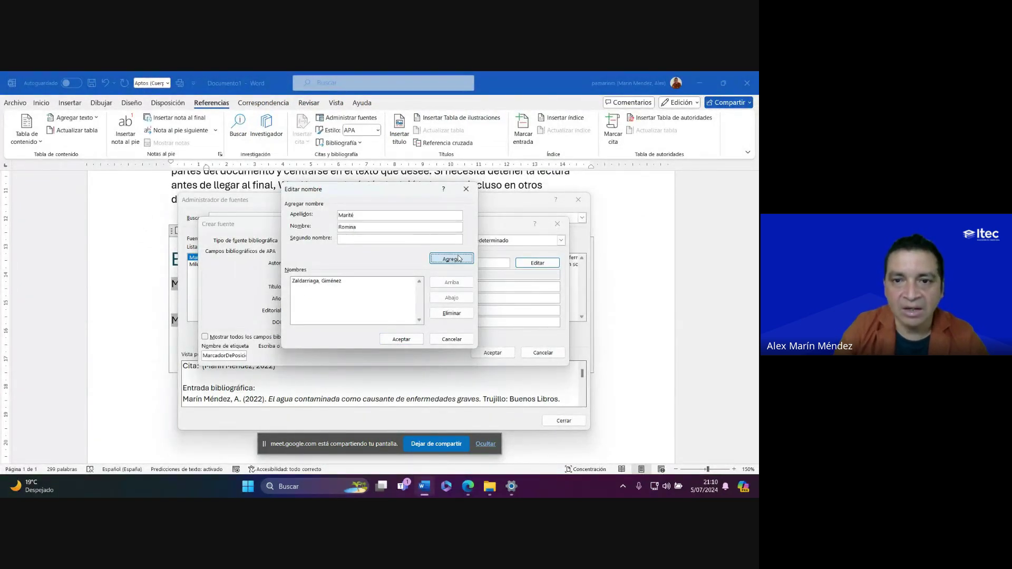
click(402, 339)
Copy the full thesis title from the repository page into the source's Título field
click(299, 288)
key(alt+Tab)
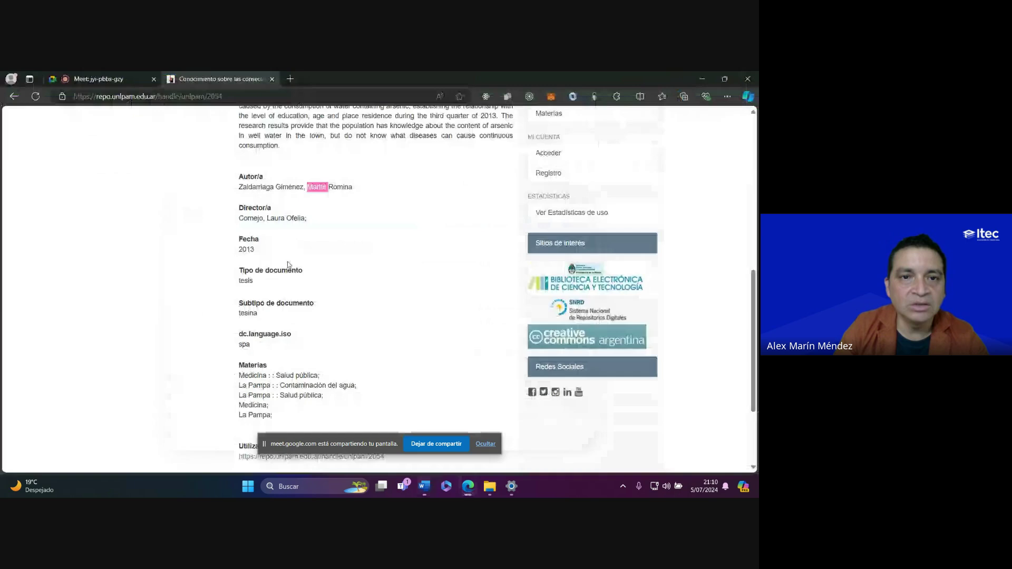
scroll(212, 234, up, 10)
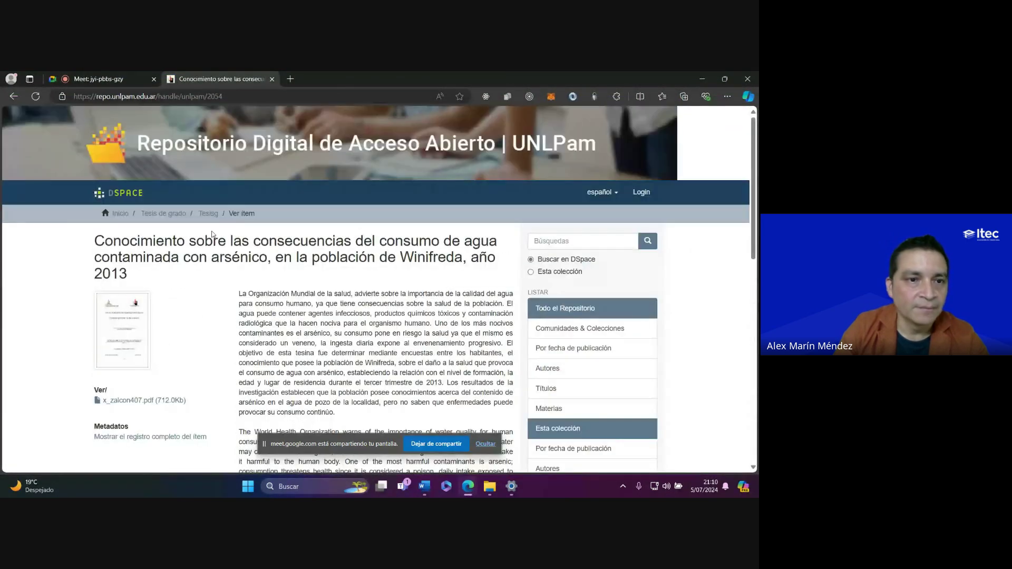
drag(95, 241, 459, 258)
key(ctrl+c)
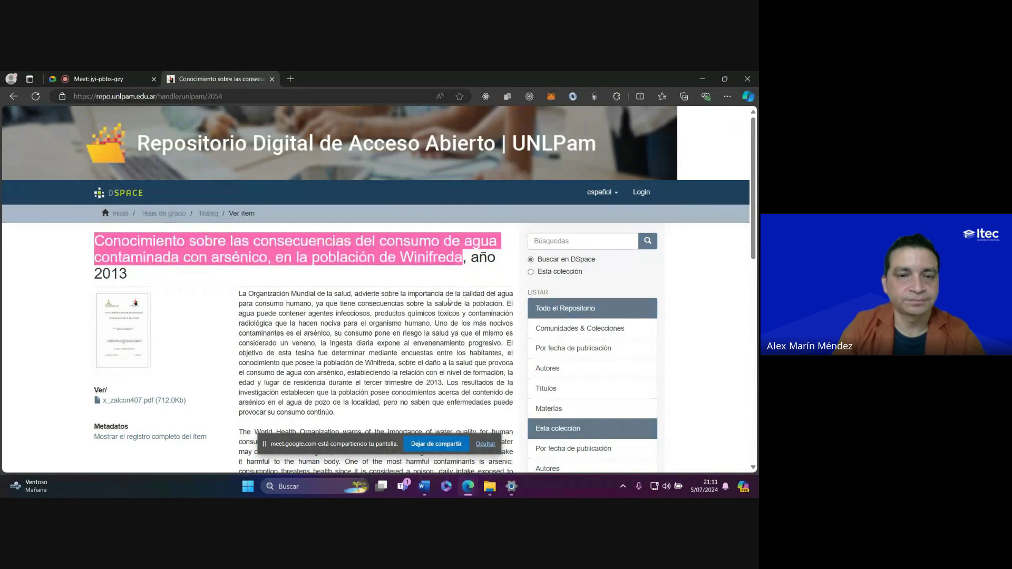
key(alt+Tab)
key(ctrl+v)
Enter Año 2023, check the remaining repository details and save the new thesis source
click(309, 299)
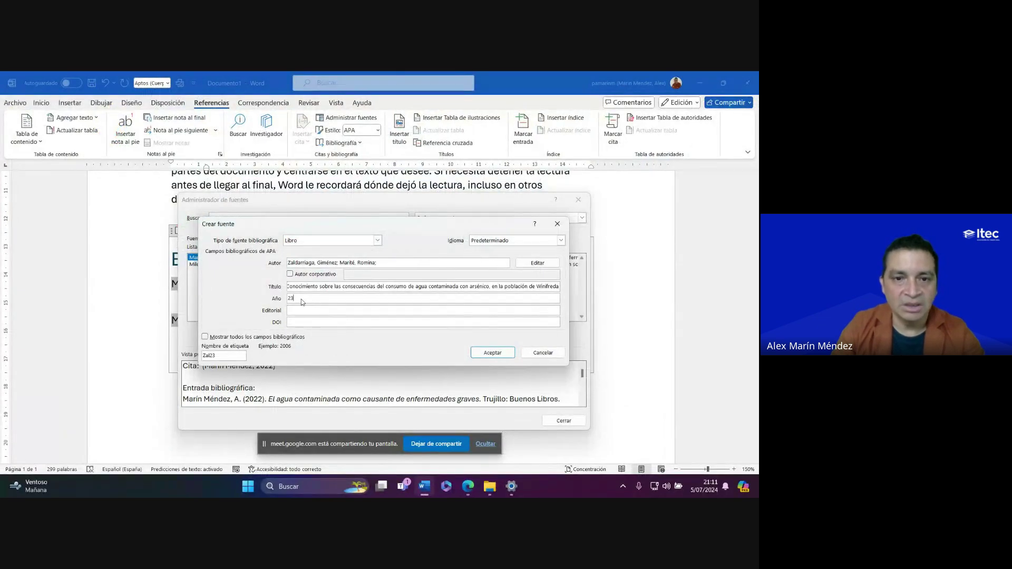
text(23)
key(BackSpace)
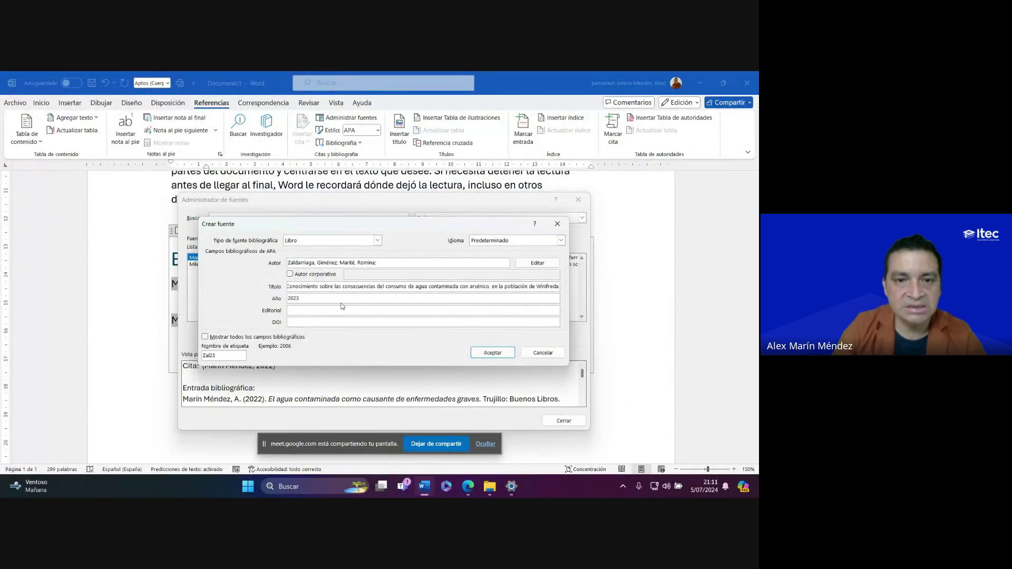
click(323, 309)
key(alt+Tab)
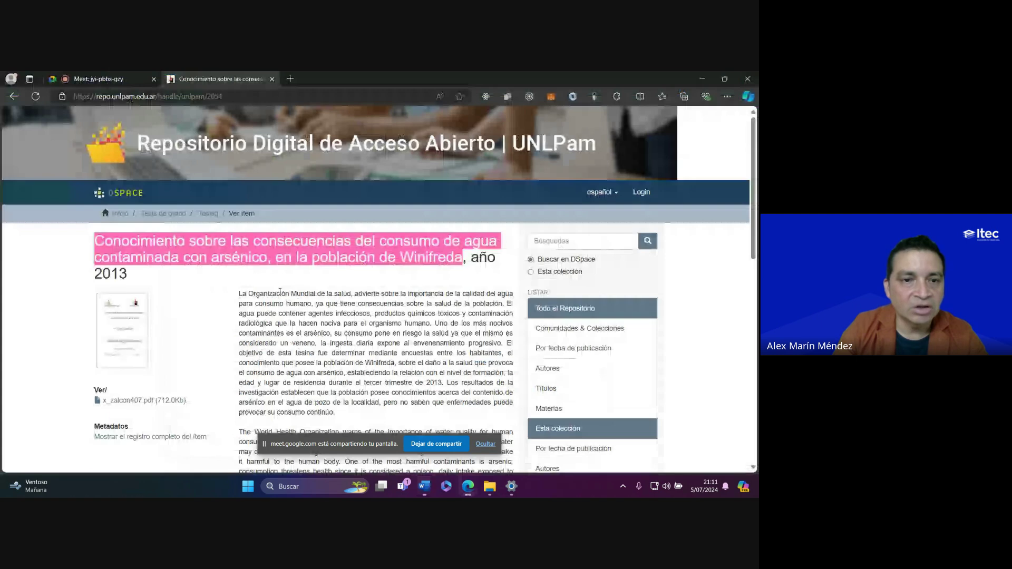
scroll(337, 334, down, 2)
scroll(338, 334, up, 1)
scroll(337, 333, up, 1)
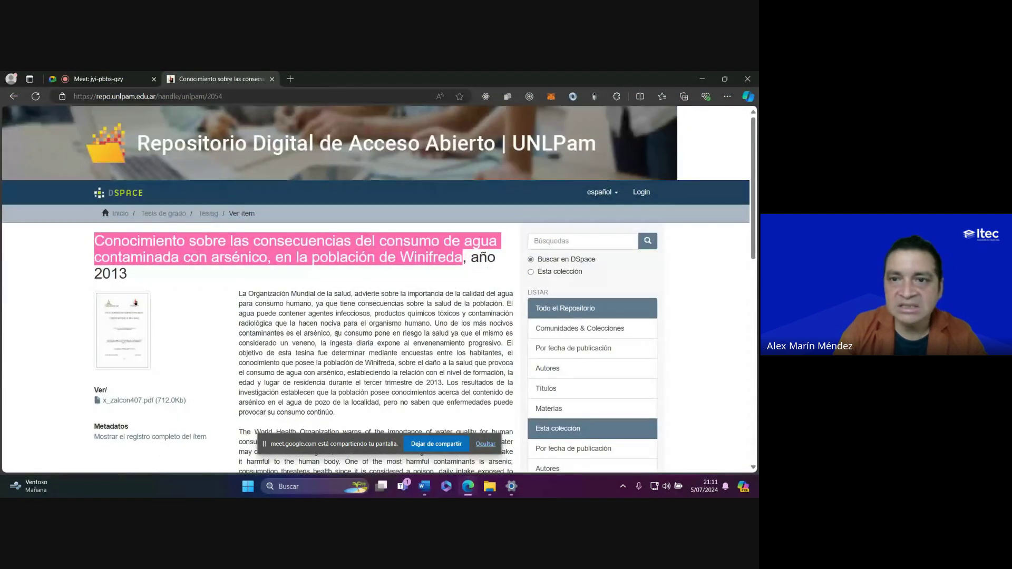
scroll(420, 301, down, 5)
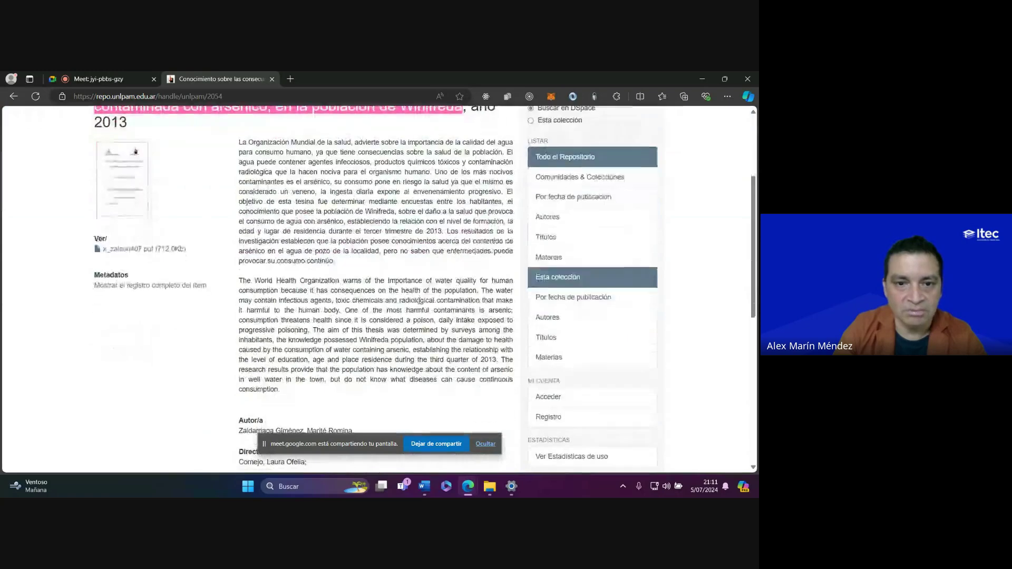
scroll(420, 301, down, 5)
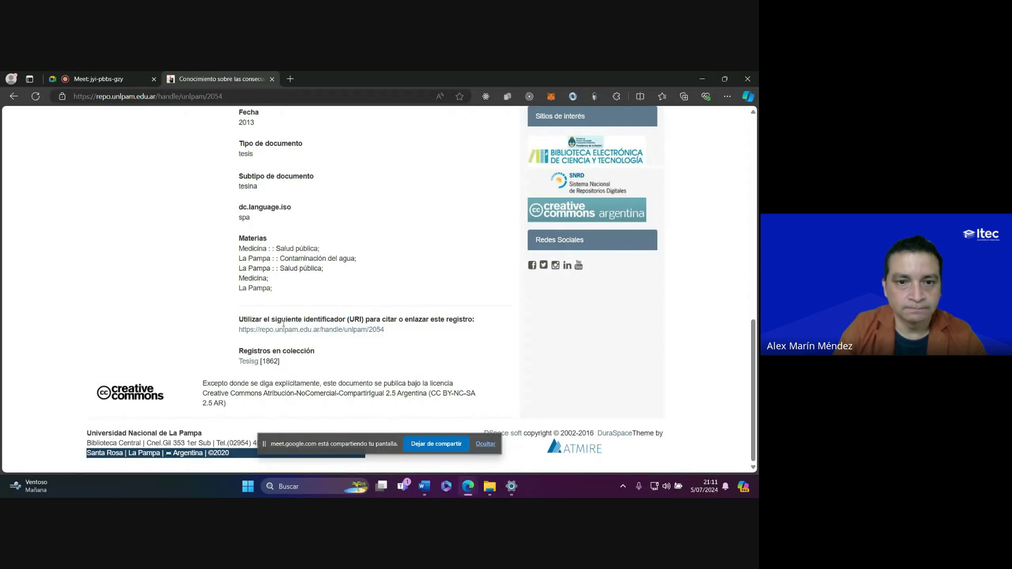
key(alt+Tab)
click(493, 350)
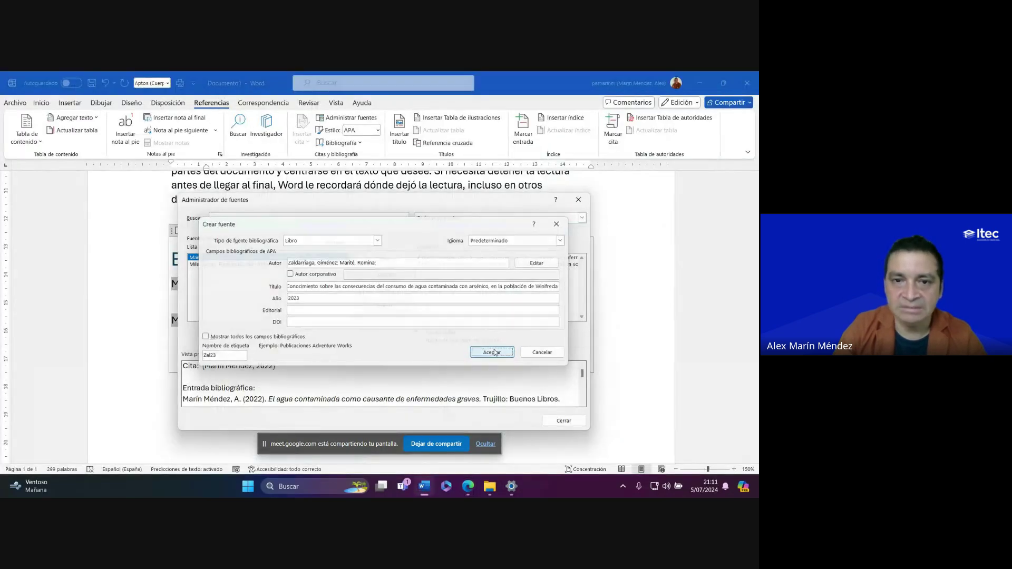
Close the source manager and update the Bibliografía so the arsenic thesis appears third
click(563, 421)
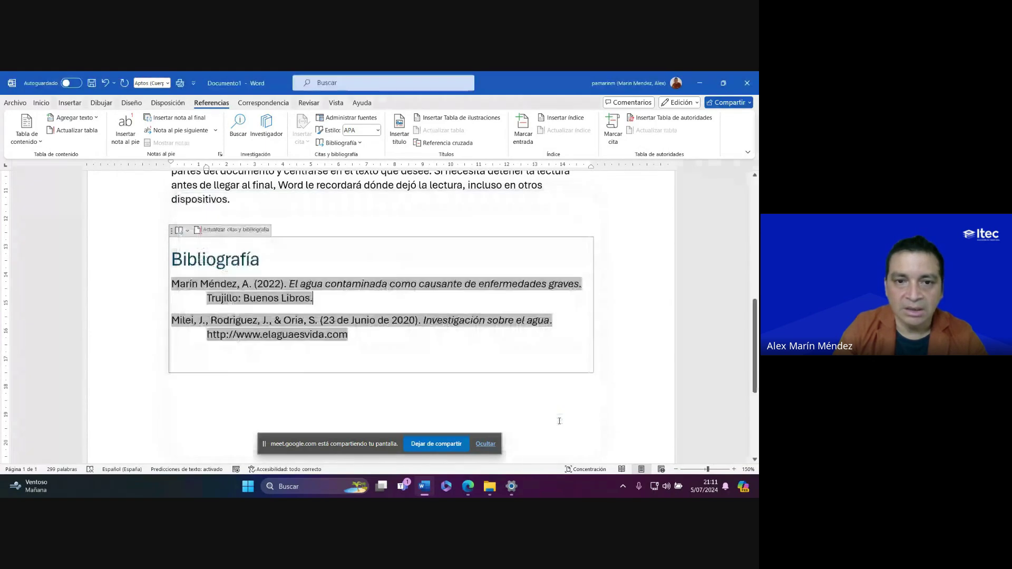
click(230, 230)
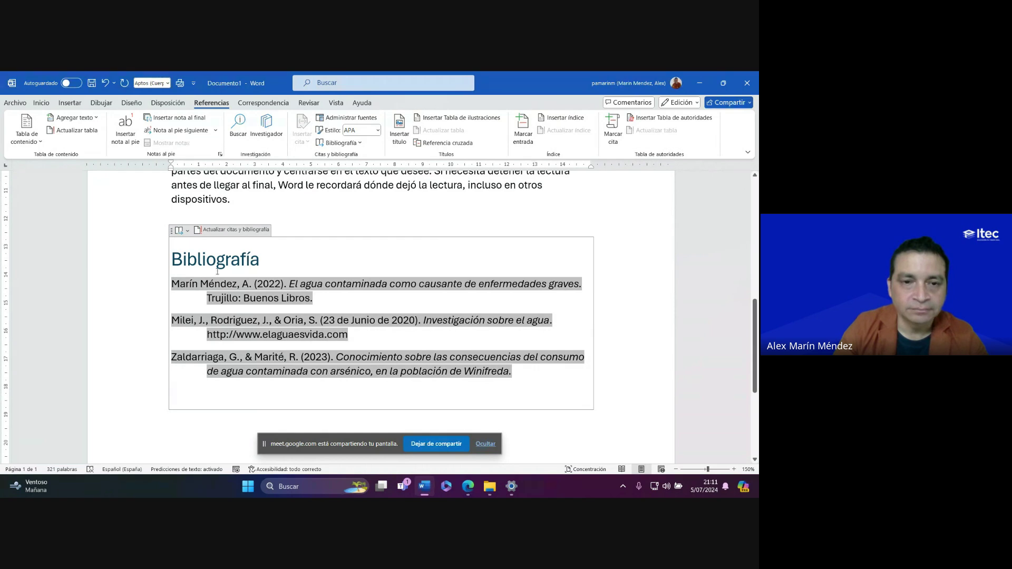
click(255, 259)
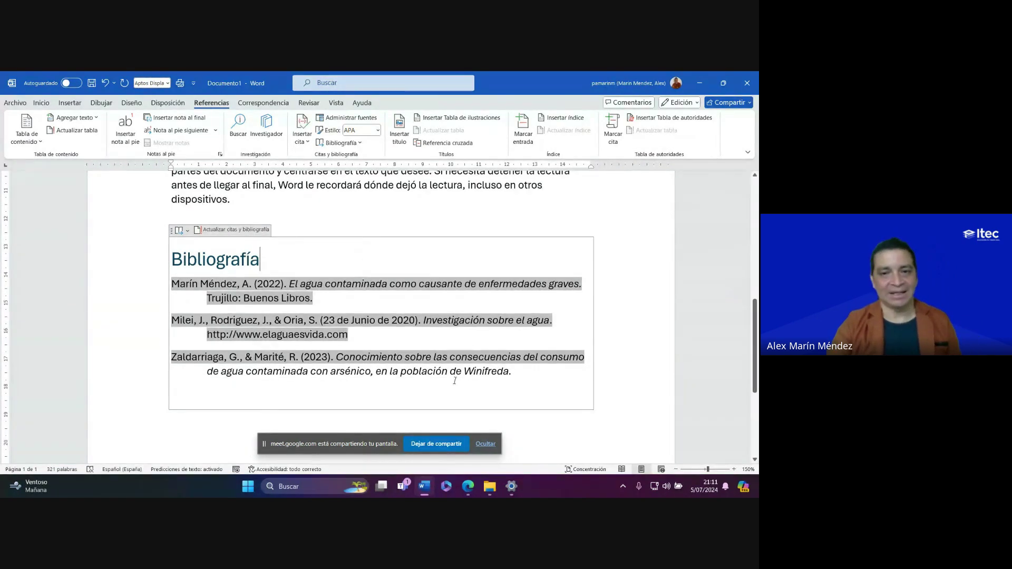
click(694, 365)
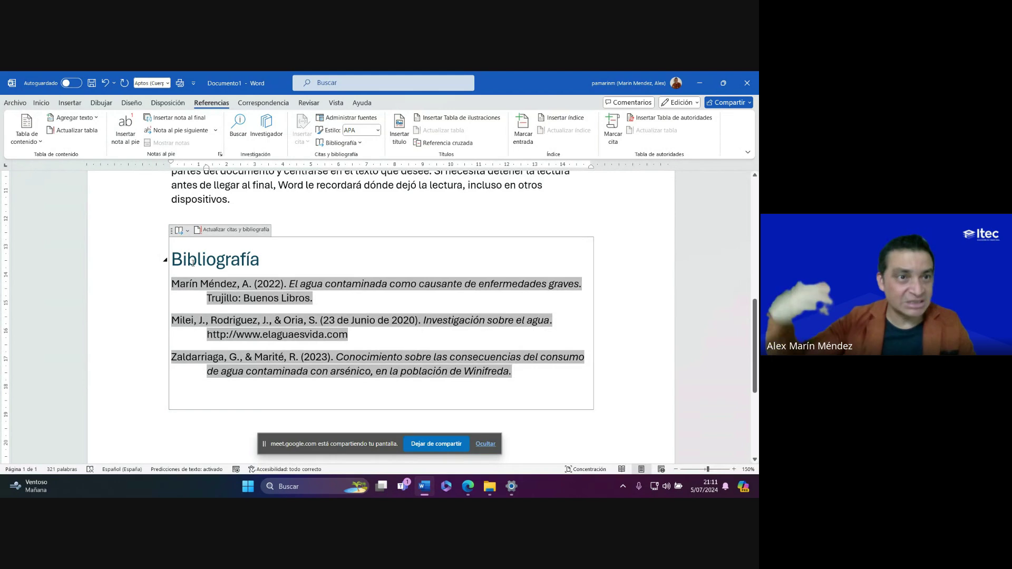
Check the (Milei y otros, 2020) citation, then return to the Google Meet call
scroll(299, 212, up, 5)
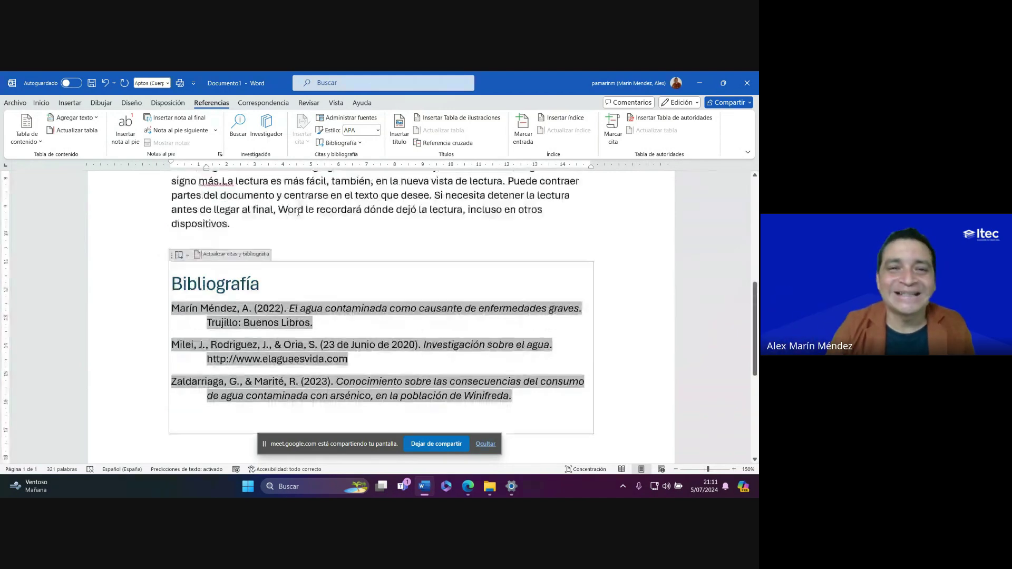
scroll(299, 212, up, 4)
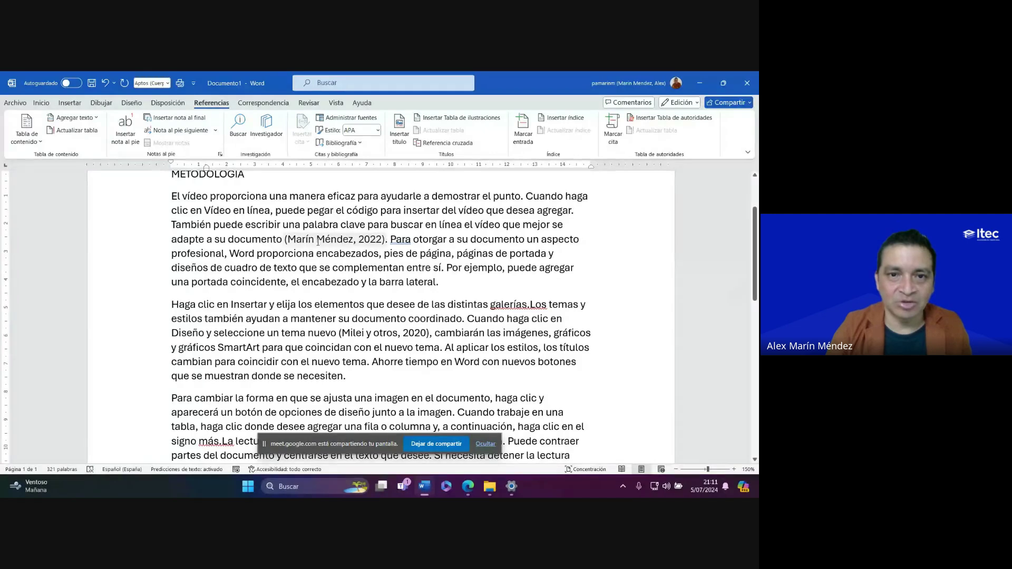
click(379, 332)
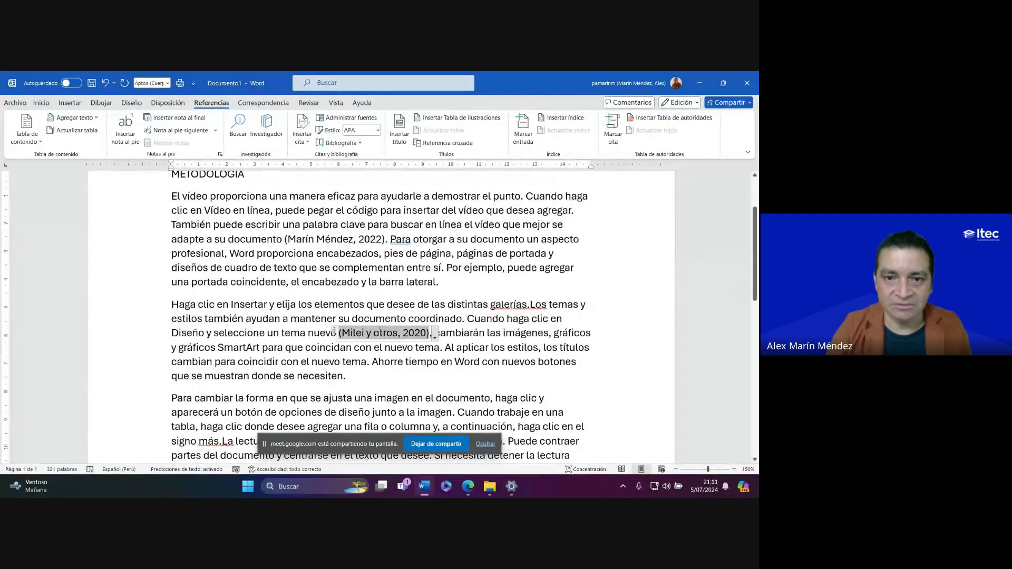
click(461, 482)
click(528, 417)
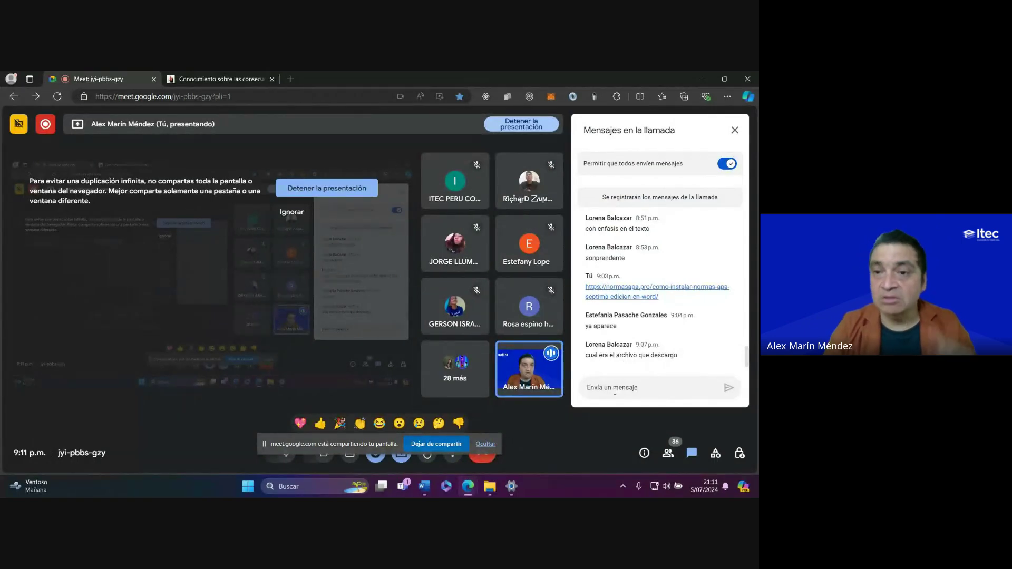
Repost the pinned message's Drive link in the Meet chat and open the CLASE 03 folder
scroll(655, 259, up, 10)
scroll(654, 259, up, 10)
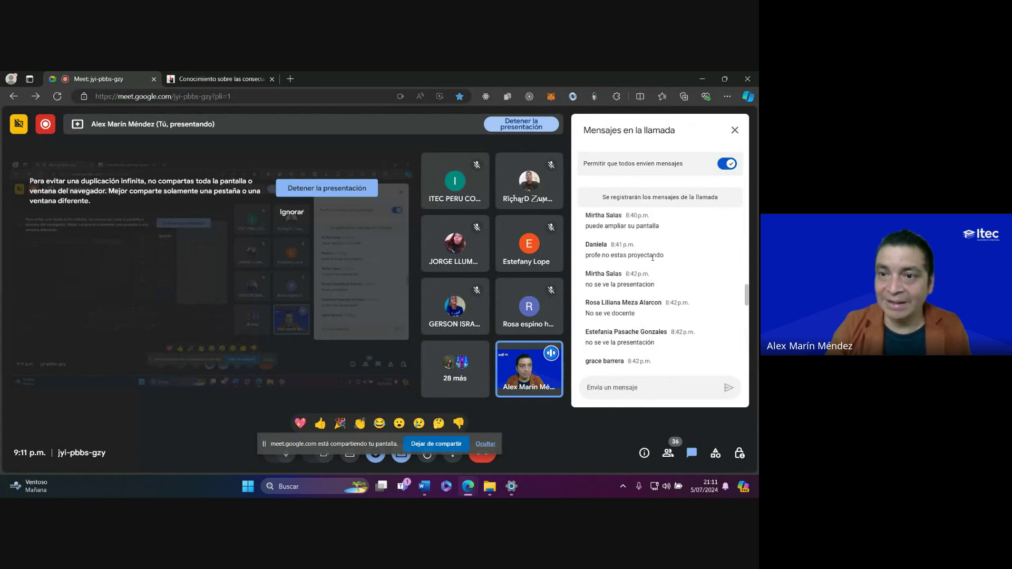
scroll(654, 262, up, 2)
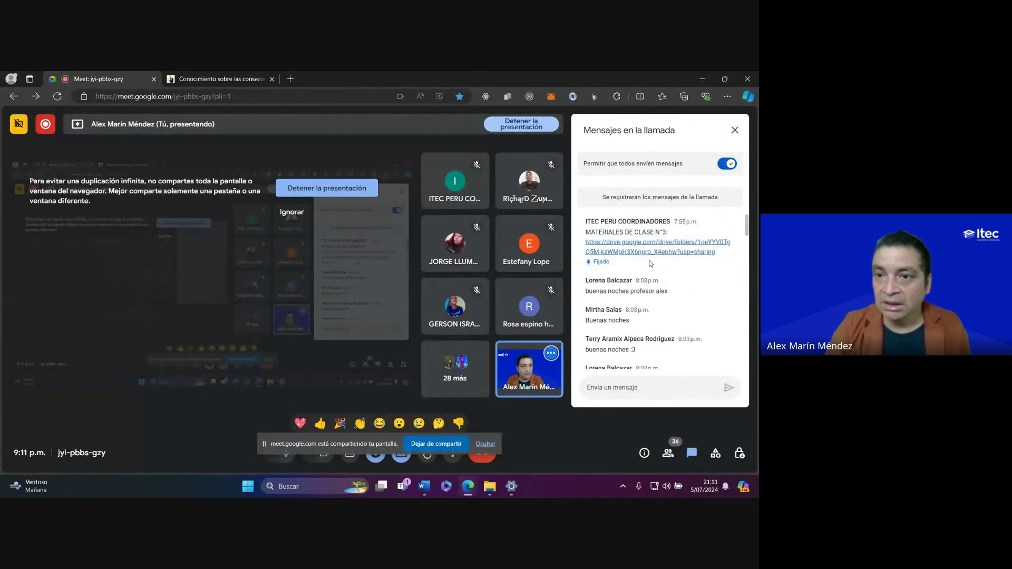
drag(720, 256, 575, 240)
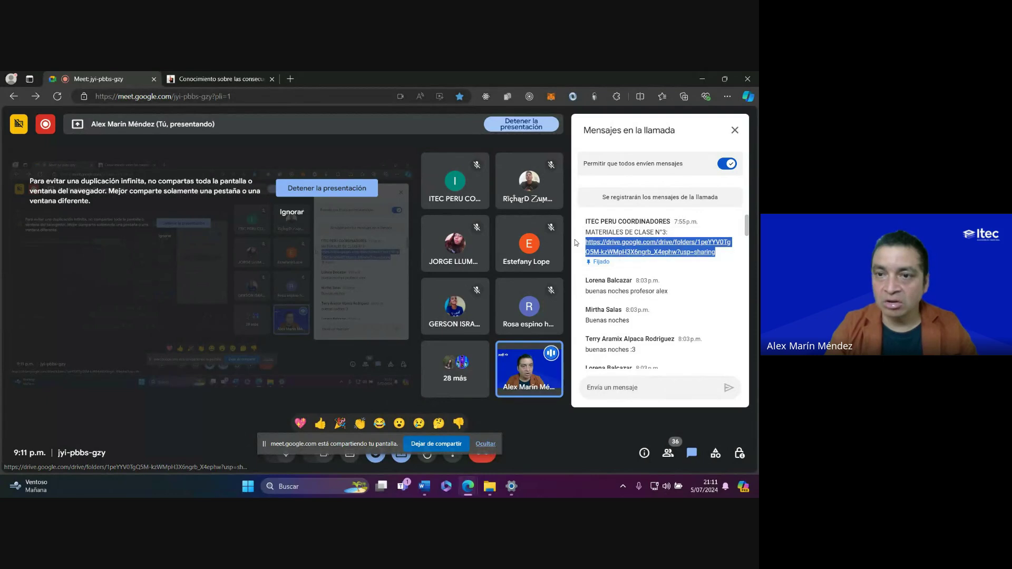
click(642, 386)
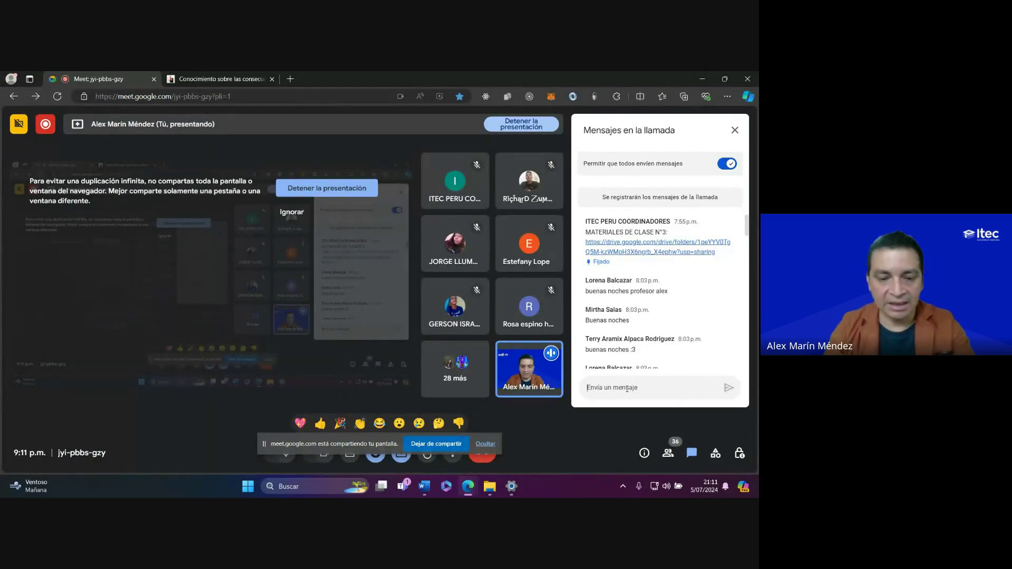
key(ctrl+v)
key(Return)
scroll(680, 322, down, 10)
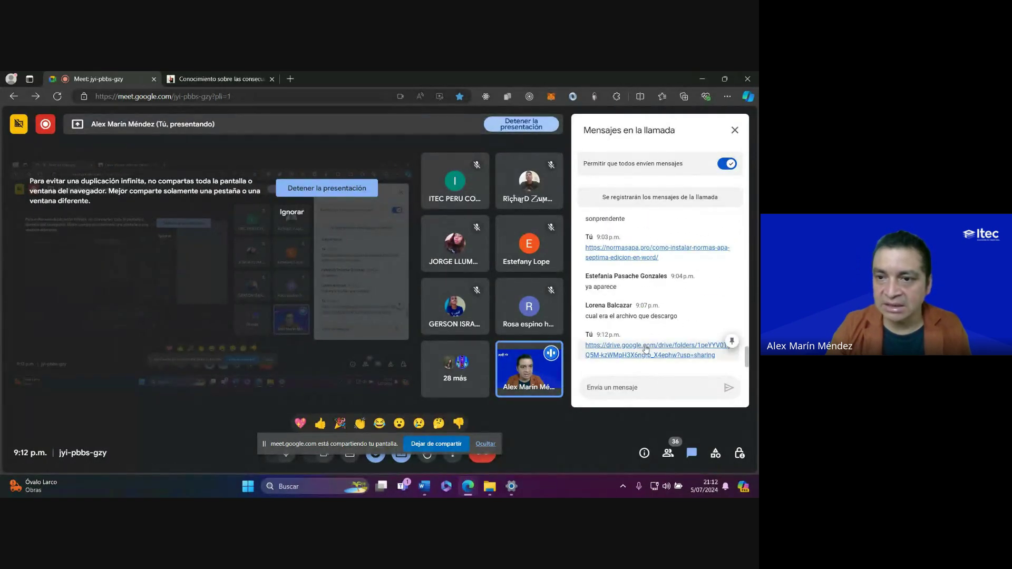
click(648, 345)
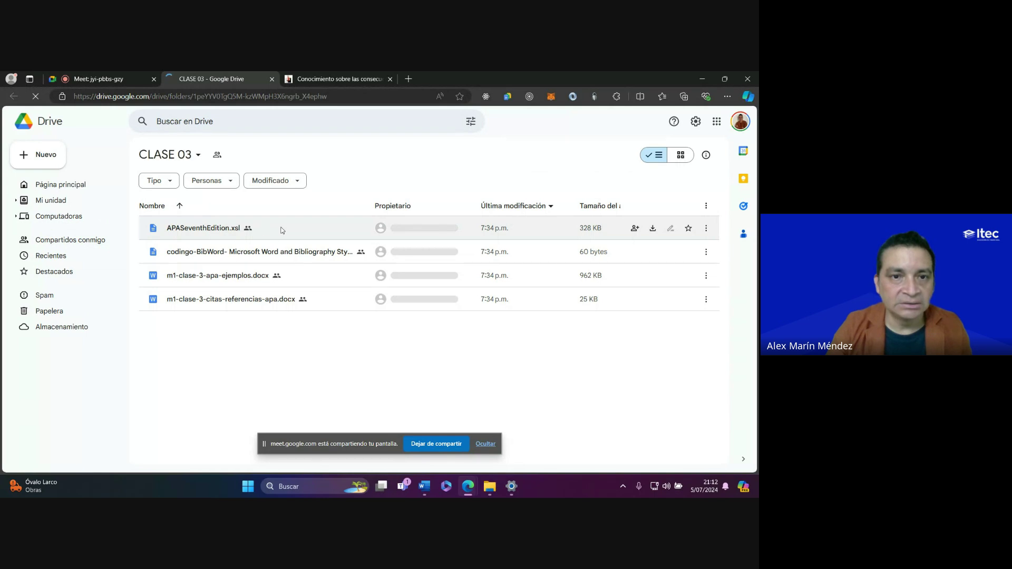
Review APASeventhEdition.xsl, BibWord and both m1-clase-3 docx files, then close the Drive and article tabs
click(257, 230)
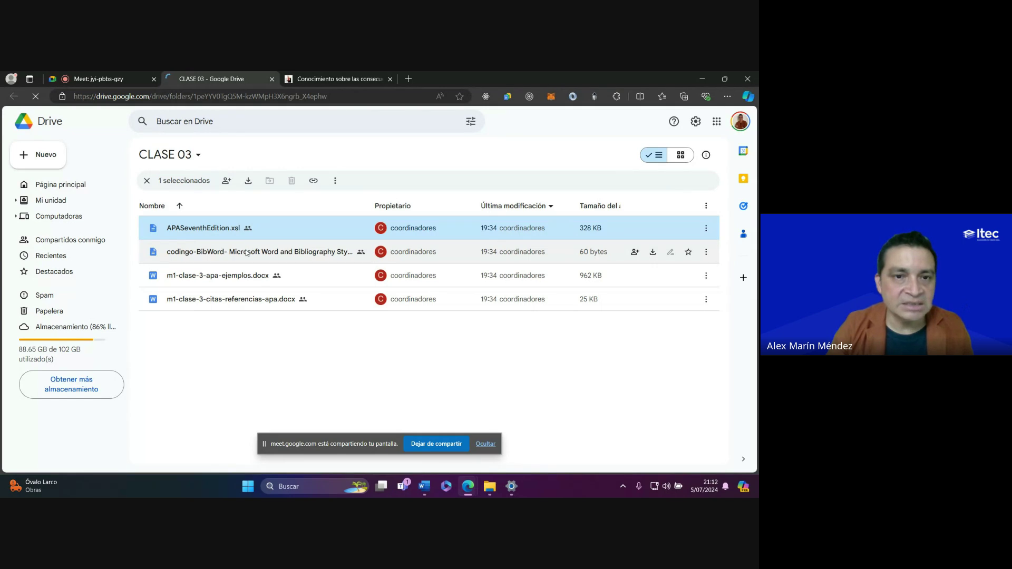
click(247, 253)
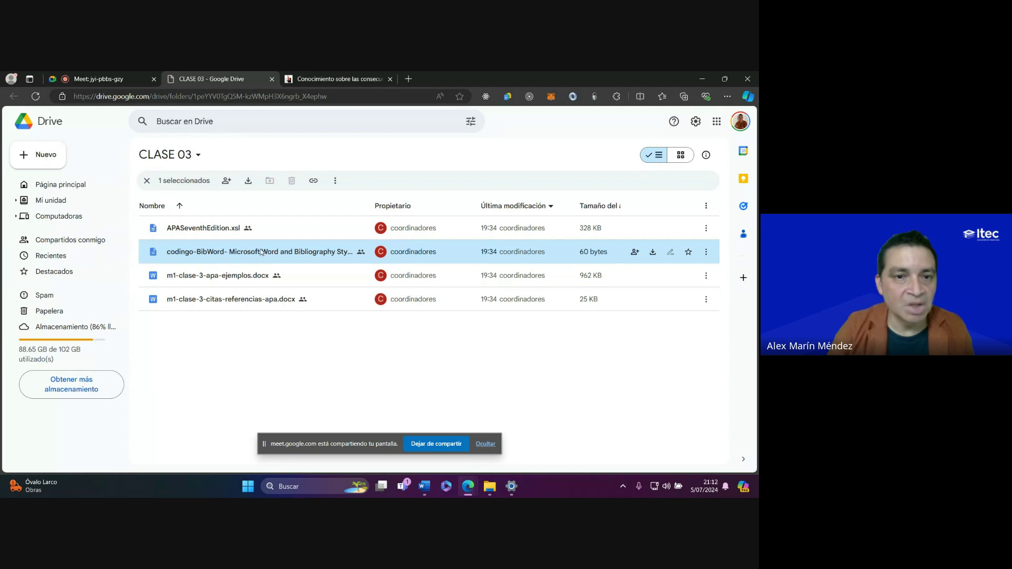
click(284, 306)
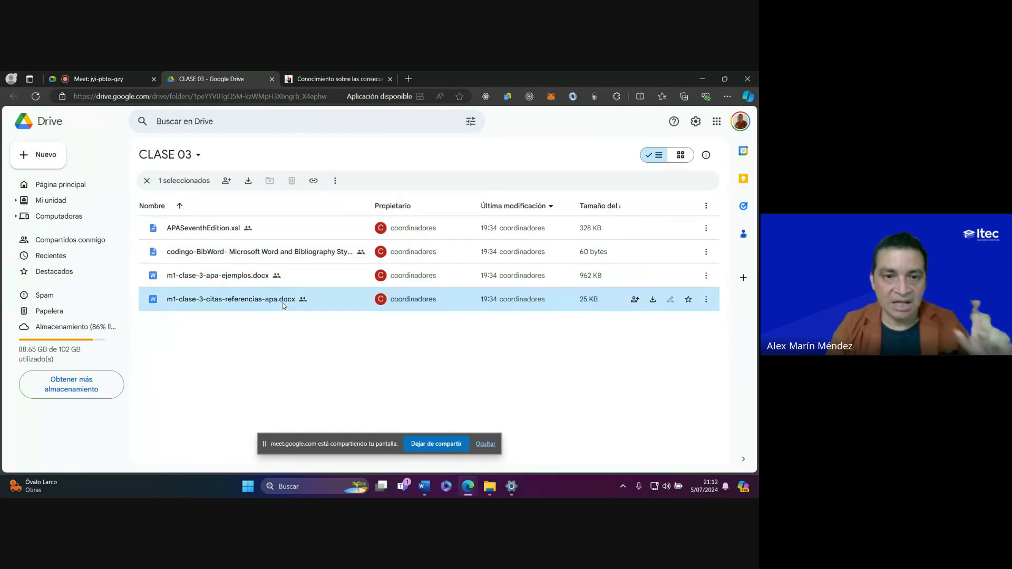
click(235, 280)
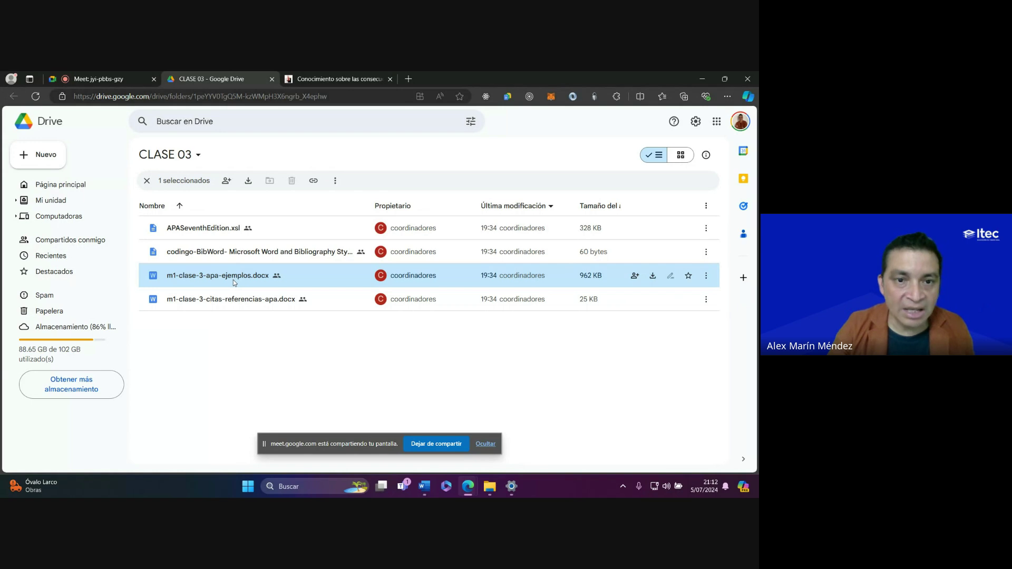
click(271, 79)
click(272, 79)
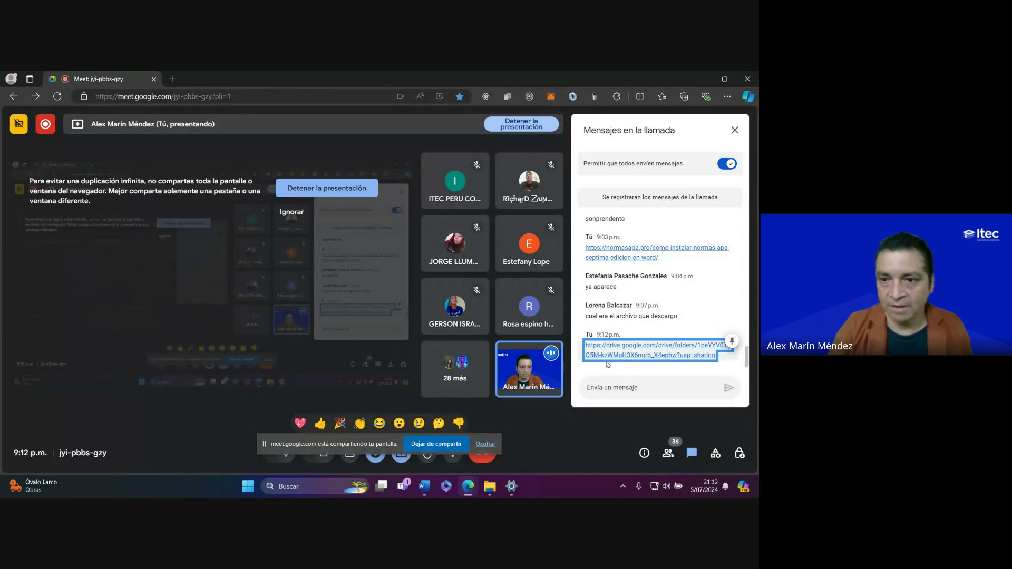
Open m1-clase-3-apa-ejemplos from File Explorer's clase-3 folder in Word
mouse_move(493, 490)
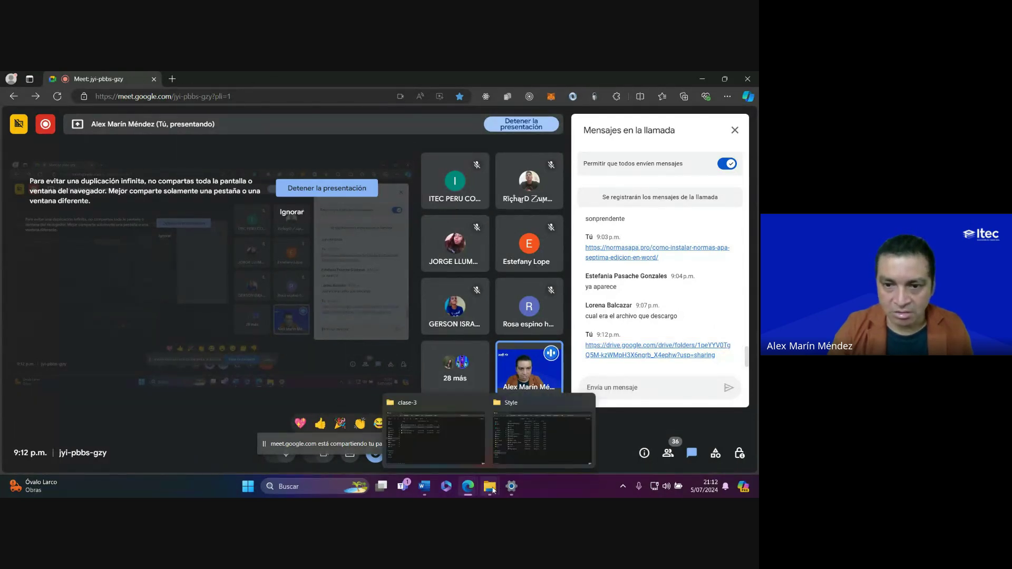
click(446, 441)
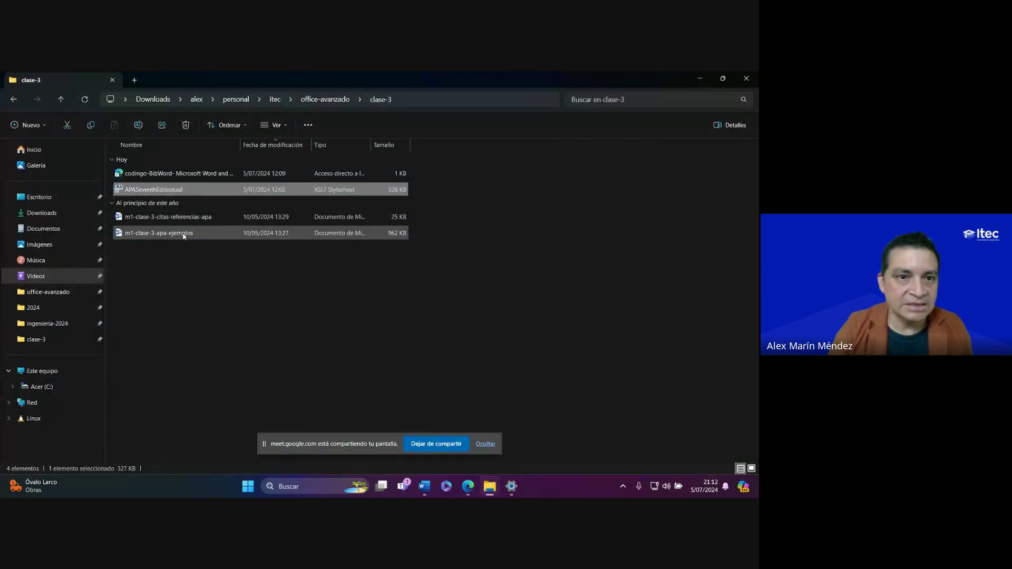
click(184, 235)
double_click(248, 218)
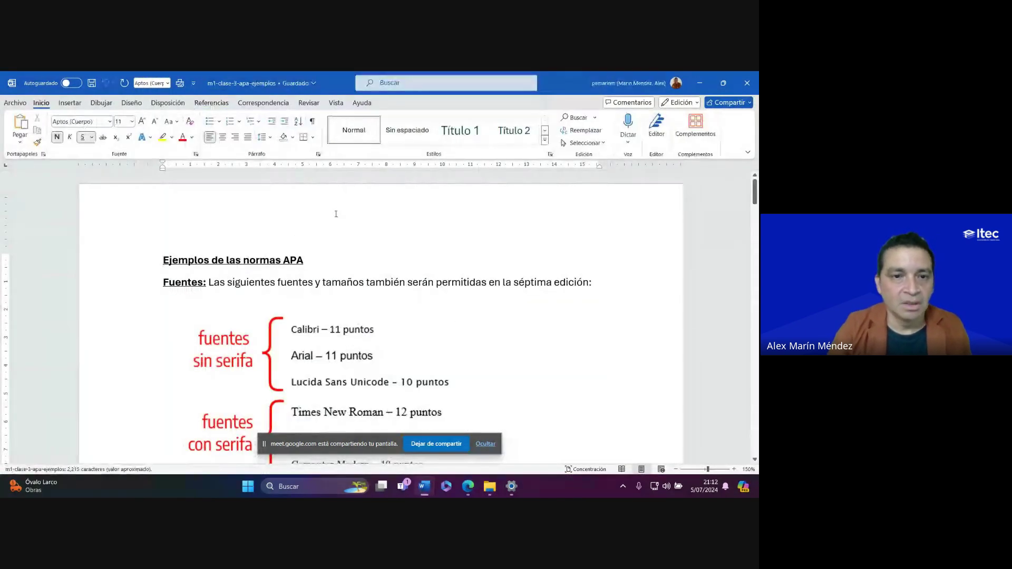
Scroll through the APA font, margin, spacing and indentation examples to 'Ejemplos de cita textual corta'
scroll(400, 227, down, 2)
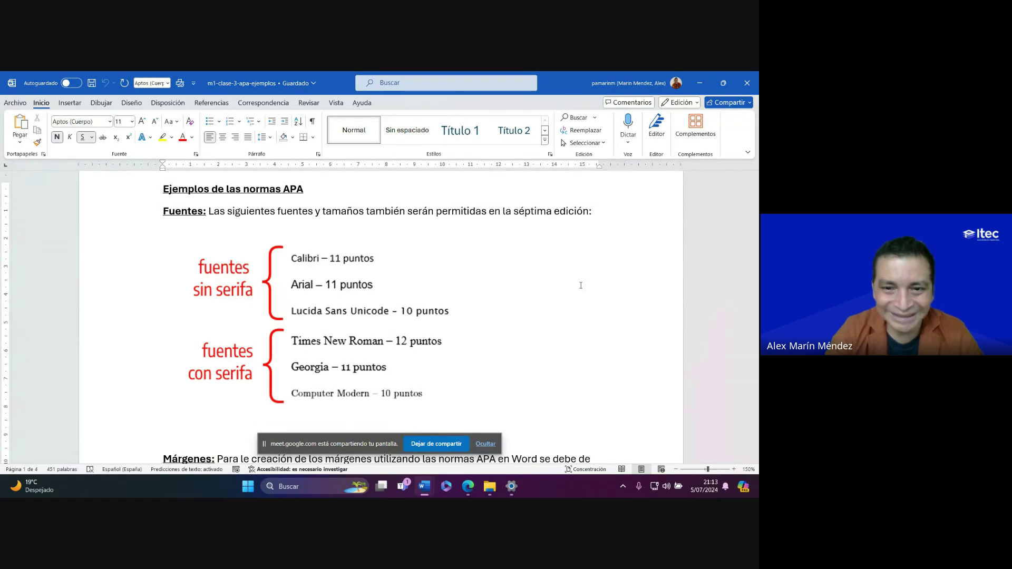
scroll(389, 306, down, 3)
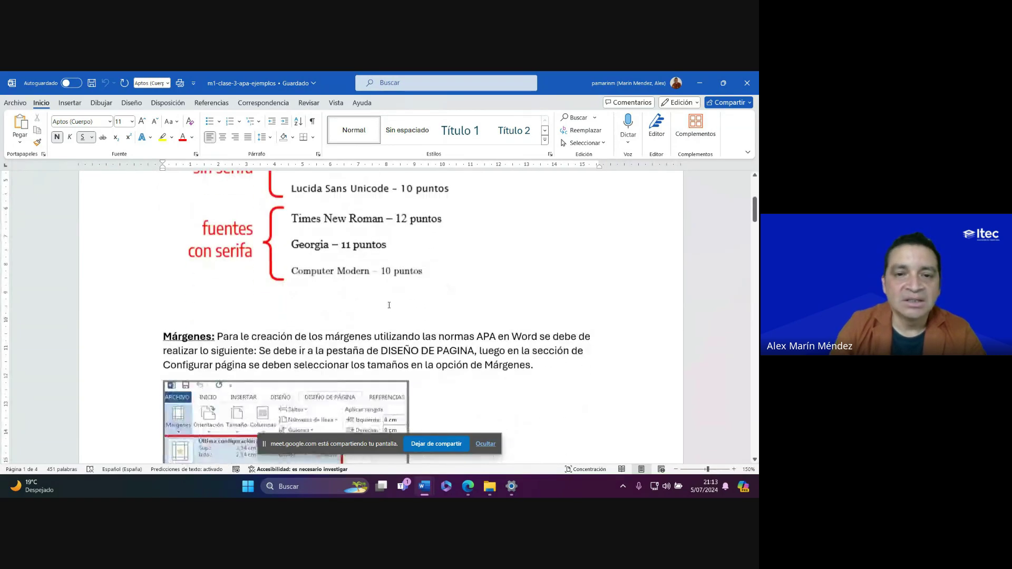
scroll(390, 305, down, 2)
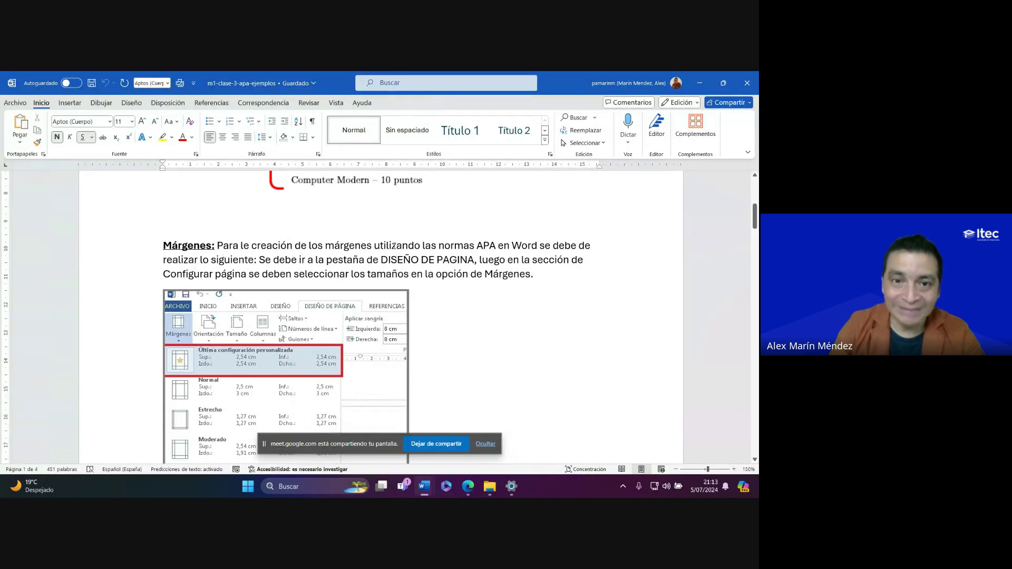
scroll(453, 337, down, 15)
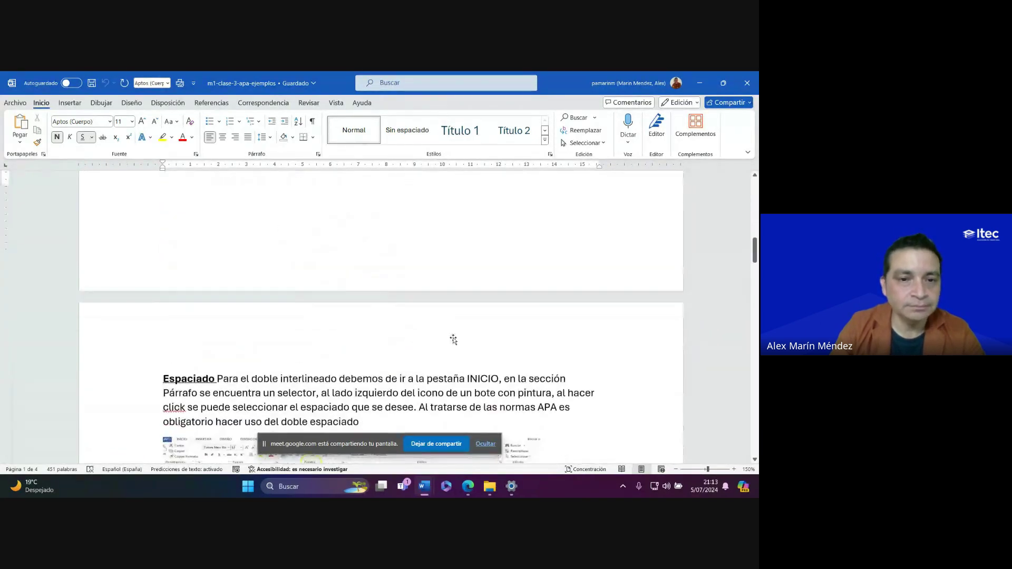
scroll(241, 265, up, 2)
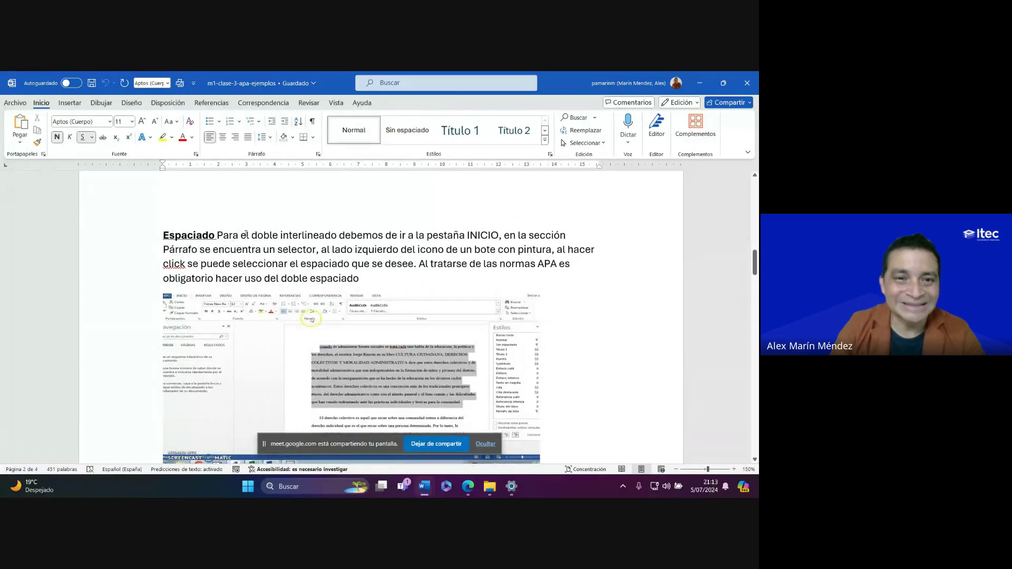
scroll(404, 343, down, 5)
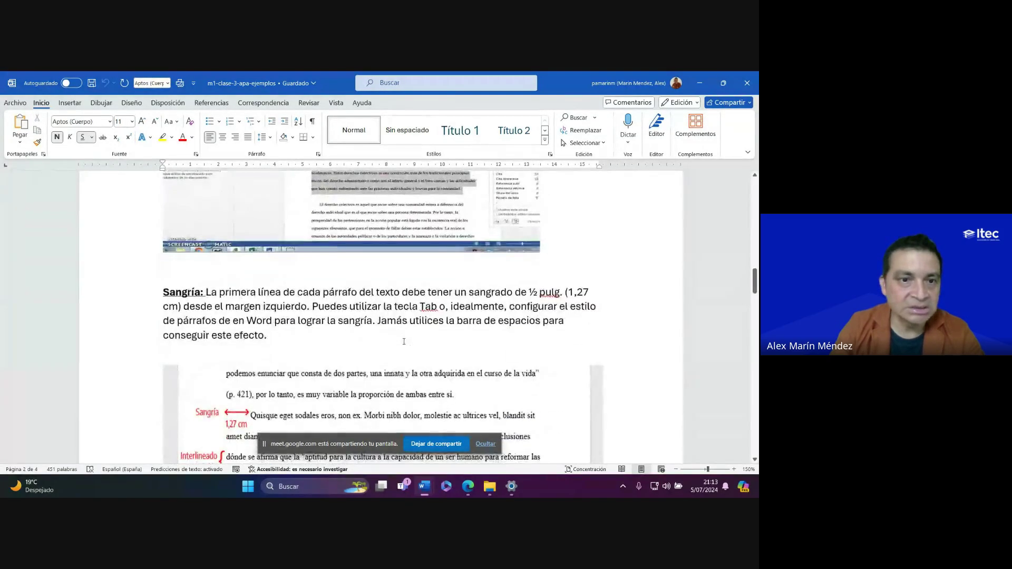
scroll(277, 320, down, 7)
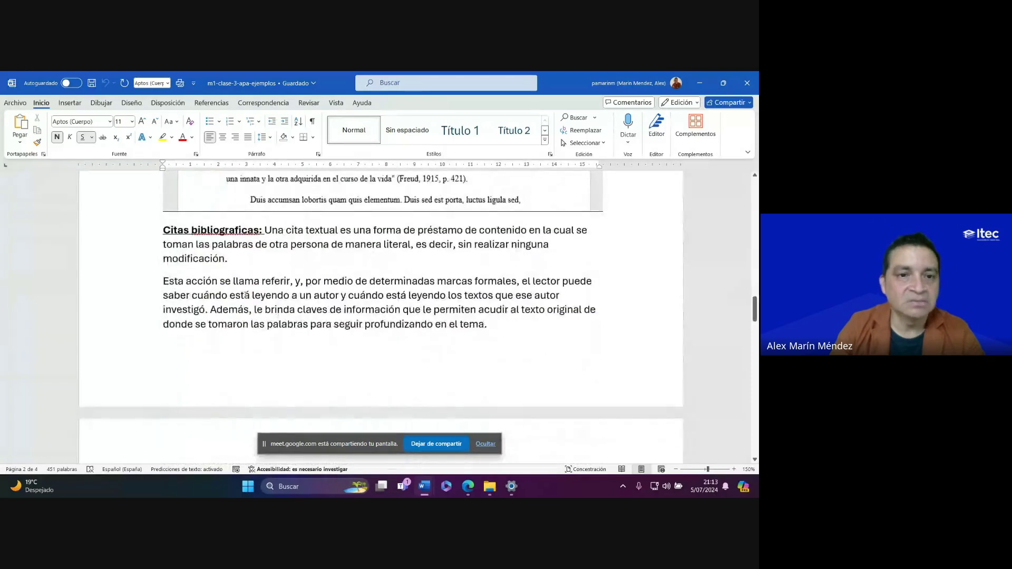
scroll(267, 336, down, 6)
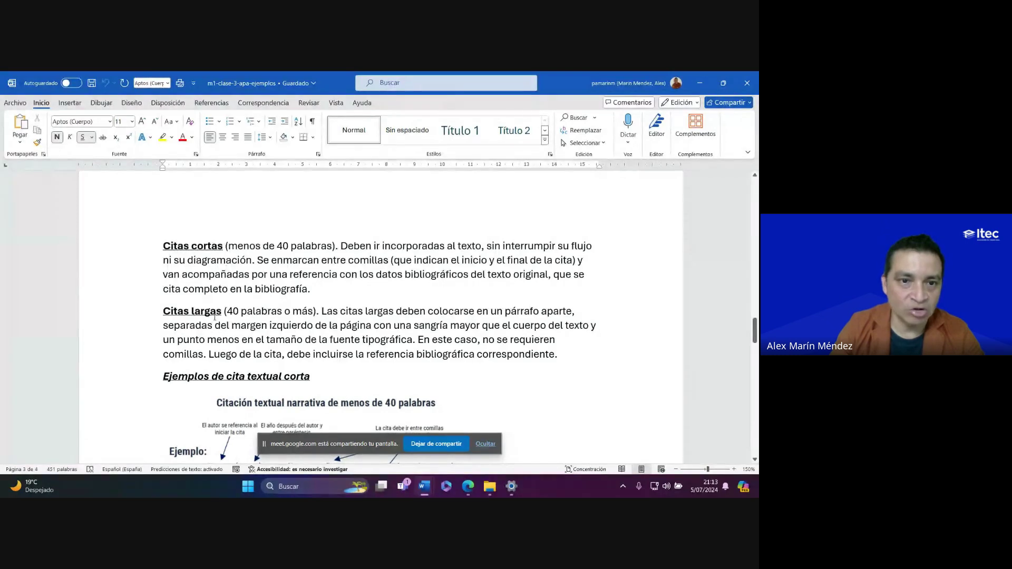
scroll(225, 279, down, 3)
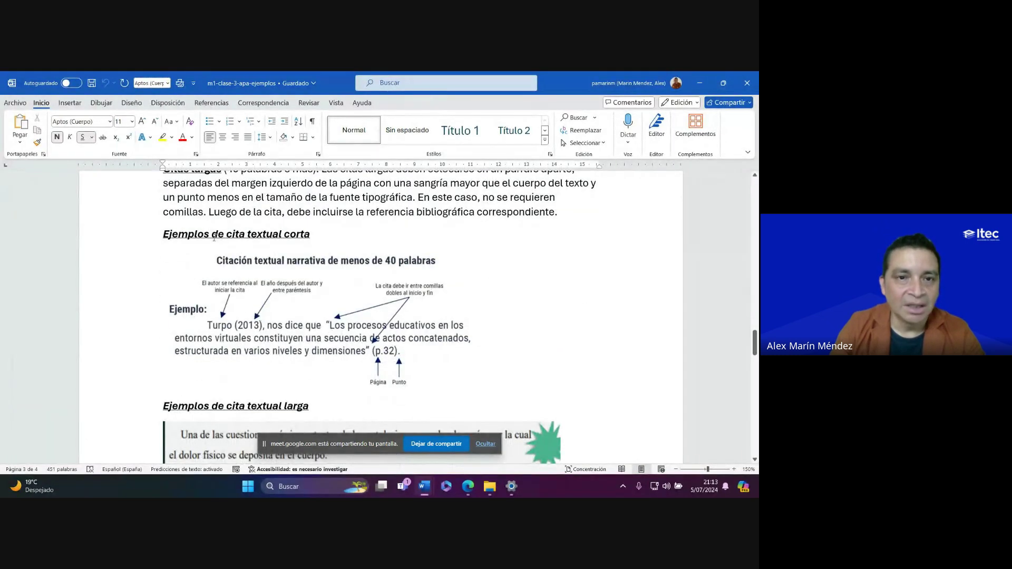
scroll(222, 326, down, 1)
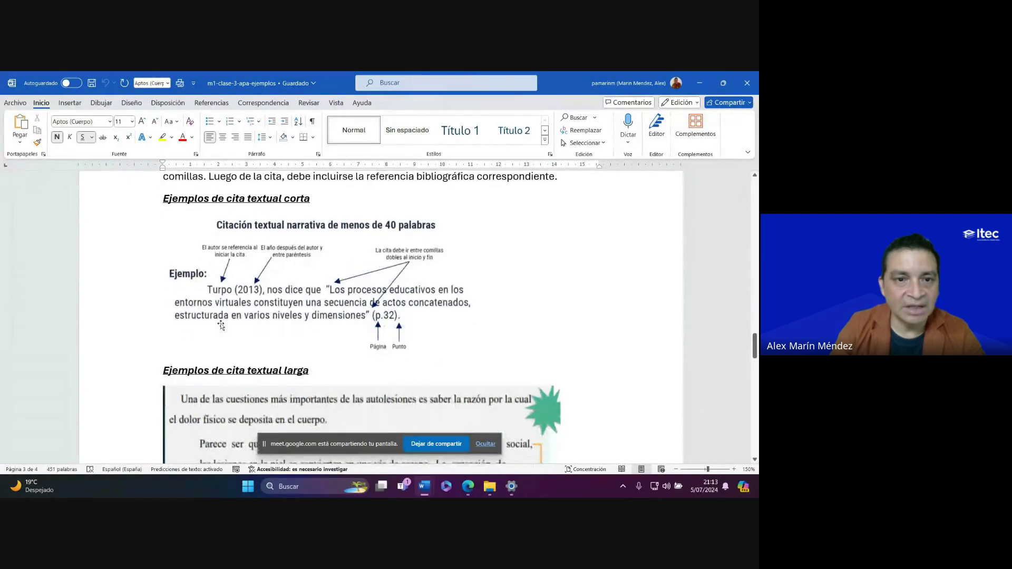